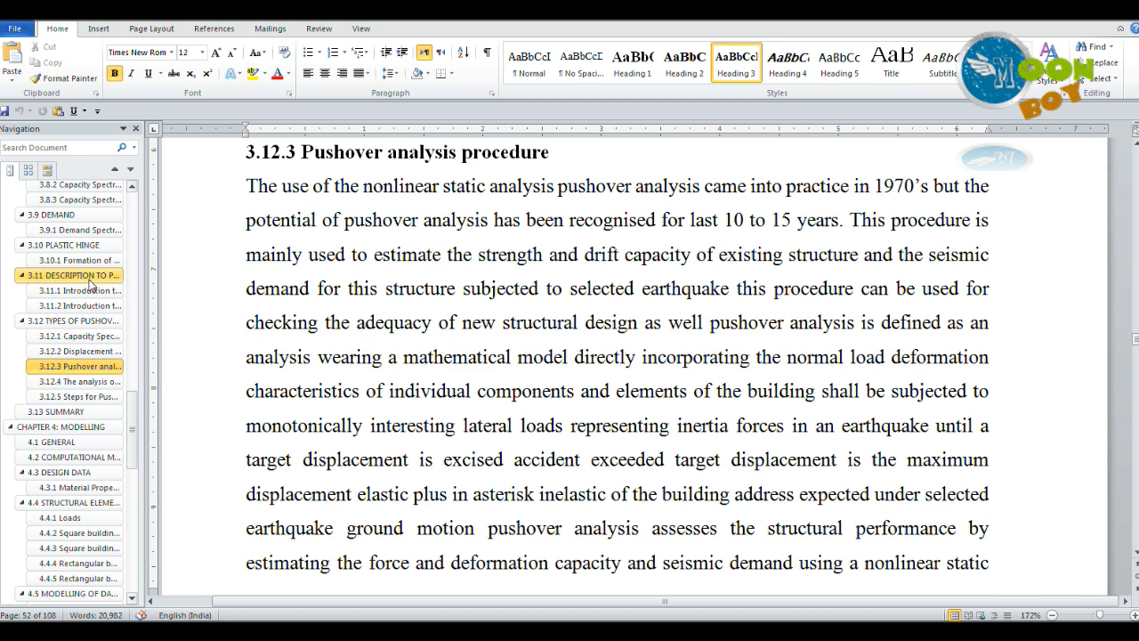
Go to section 3.11 on pushover analysis and read its introductions to FEMA-356 and ATC-40
{"action": "left_click", "coordinate": [85, 275]}
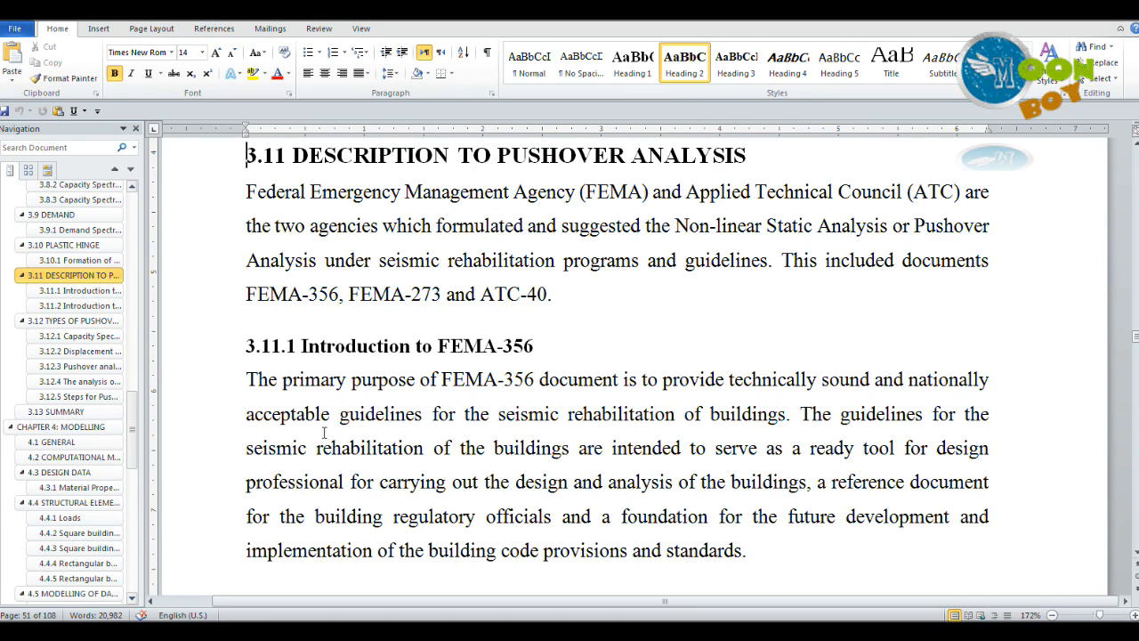
{"action": "left_click_drag", "start_coordinate": [499, 415], "coordinate": [805, 416]}
{"action": "left_click", "coordinate": [854, 447]}
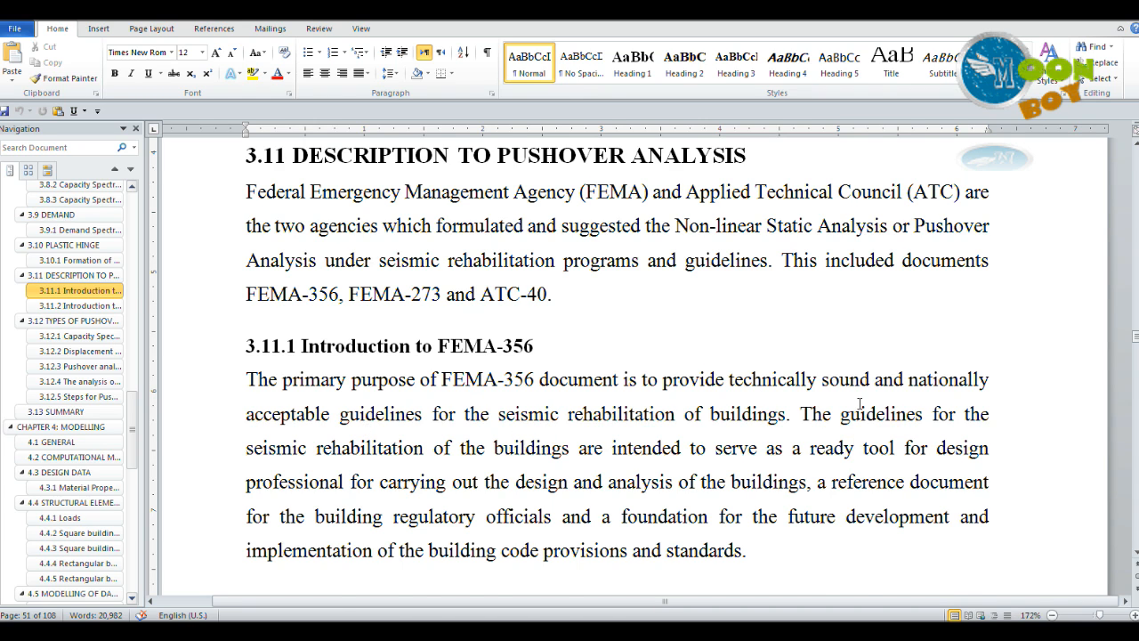
{"action": "scroll", "coordinate": [859, 403], "scroll_direction": "down", "scroll_amount": 2}
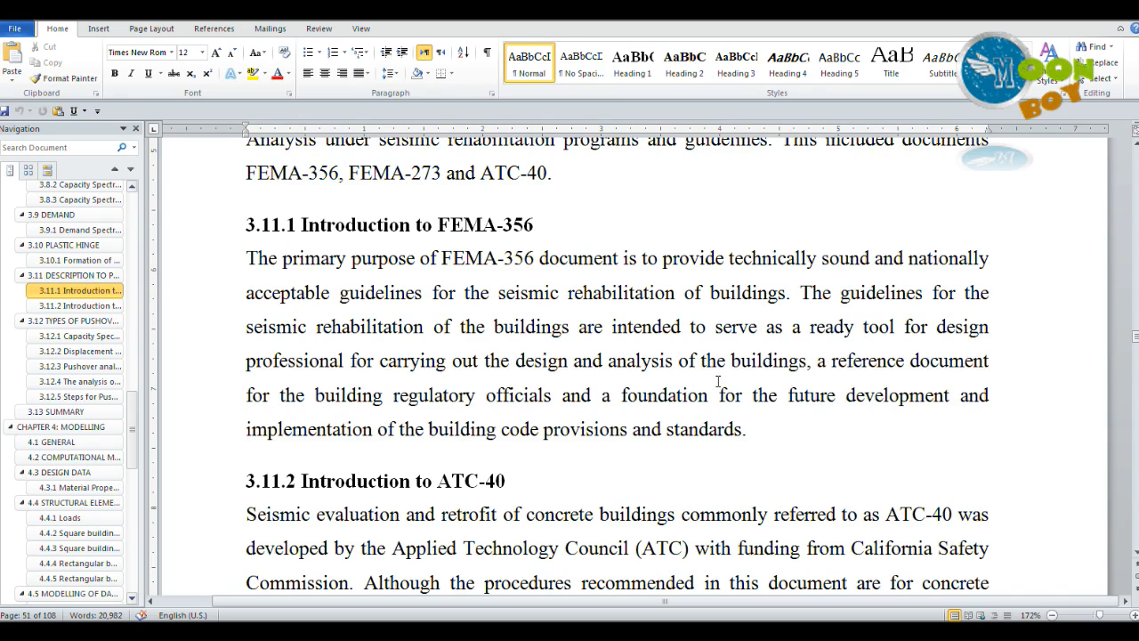
{"action": "left_click", "coordinate": [855, 416]}
{"action": "scroll", "coordinate": [491, 381], "scroll_direction": "down", "scroll_amount": 3}
{"action": "scroll", "coordinate": [491, 381], "scroll_direction": "up", "scroll_amount": 1}
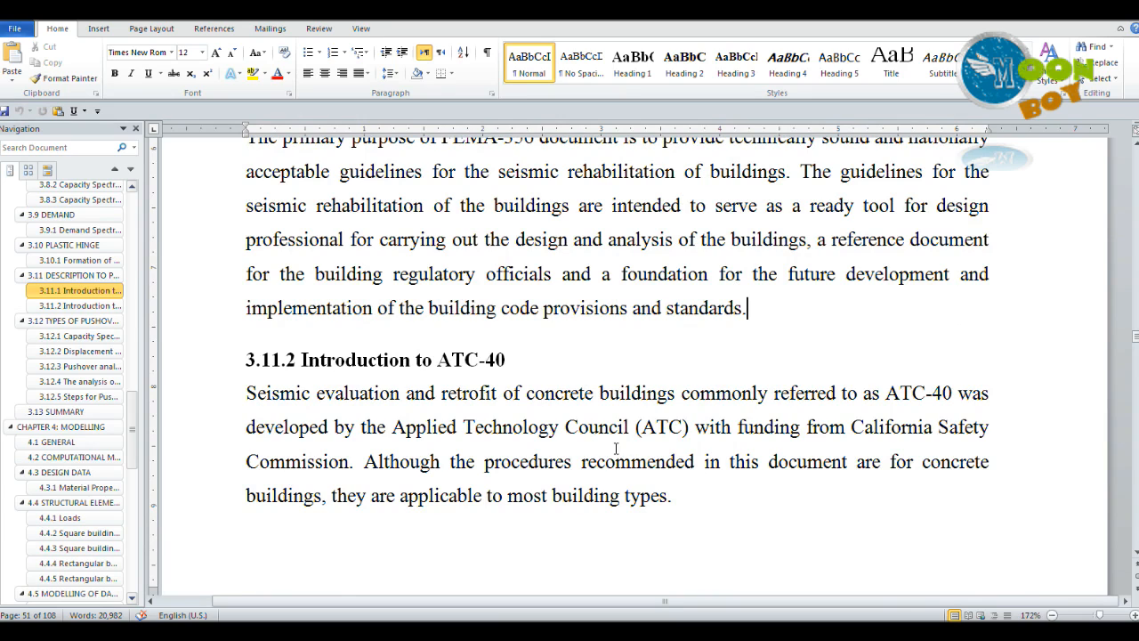
{"action": "scroll", "coordinate": [451, 359], "scroll_direction": "down", "scroll_amount": 2}
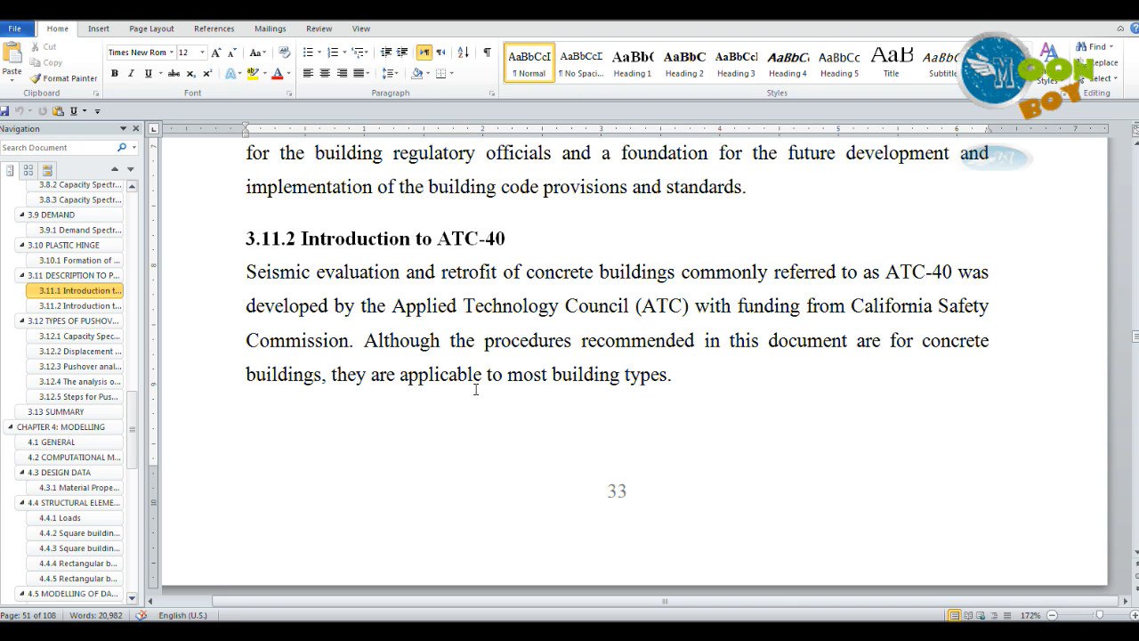
Read section 3.12 on types of pushover analysis, highlighting the end of the Capacity Spectrum Method paragraph
{"action": "scroll", "coordinate": [476, 391], "scroll_direction": "down", "scroll_amount": 3}
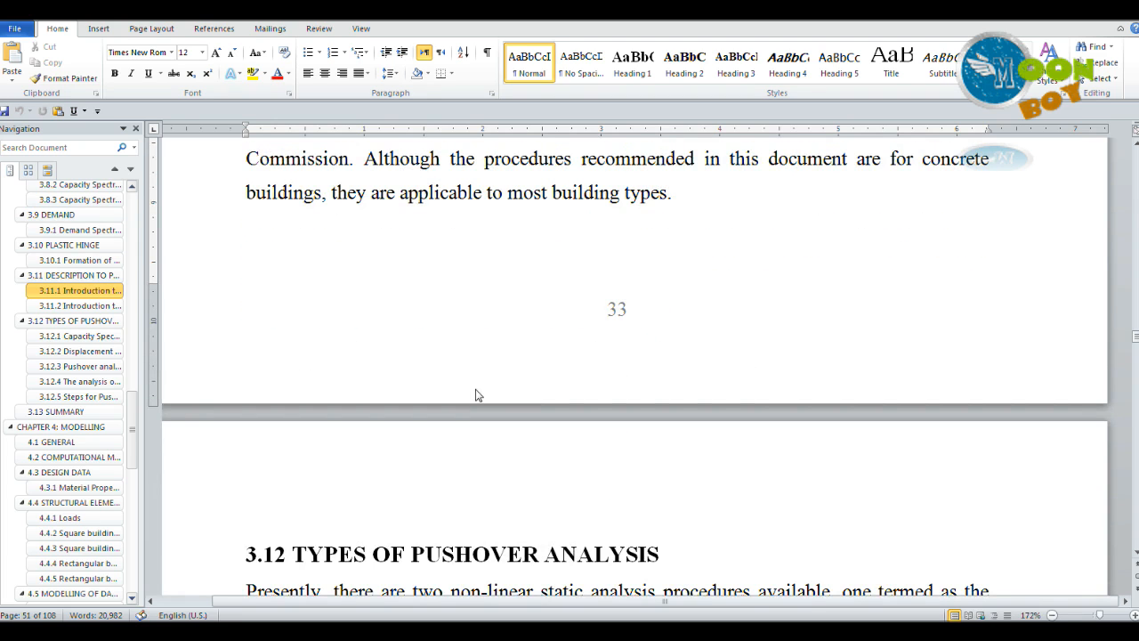
{"action": "scroll", "coordinate": [476, 391], "scroll_direction": "down", "scroll_amount": 6}
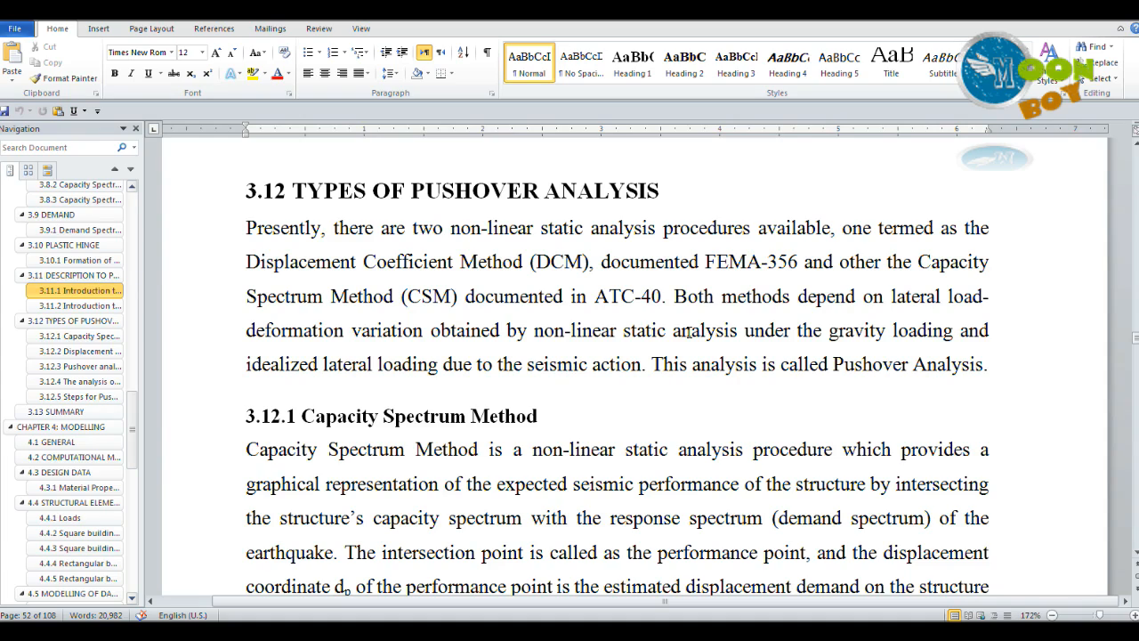
{"action": "scroll", "coordinate": [687, 332], "scroll_direction": "down", "scroll_amount": 2}
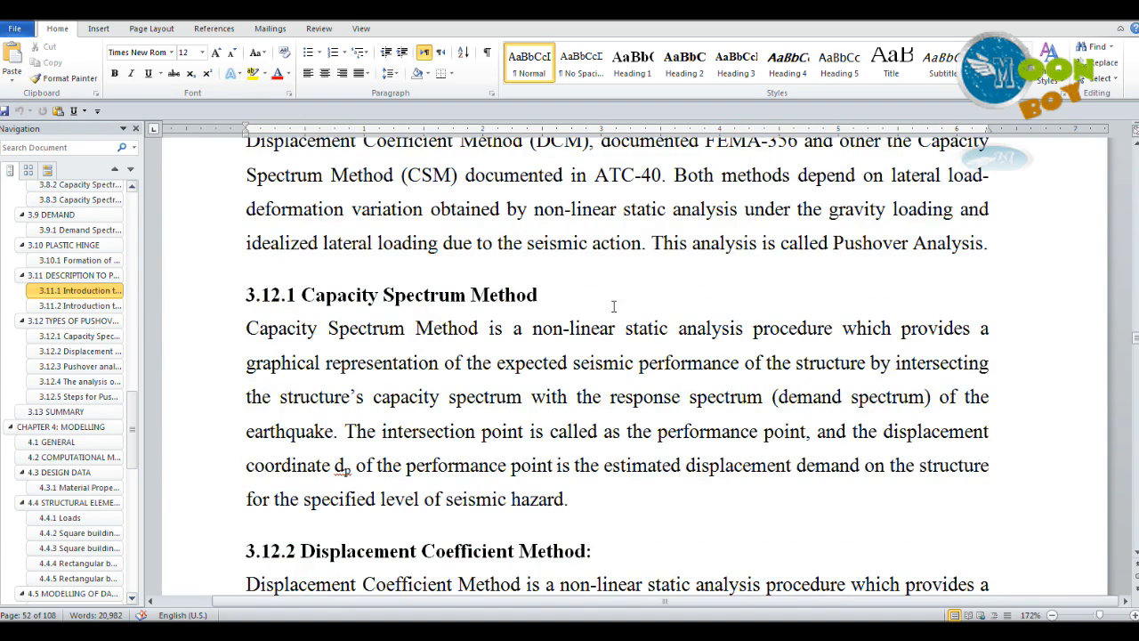
{"action": "scroll", "coordinate": [503, 306], "scroll_direction": "down", "scroll_amount": 3}
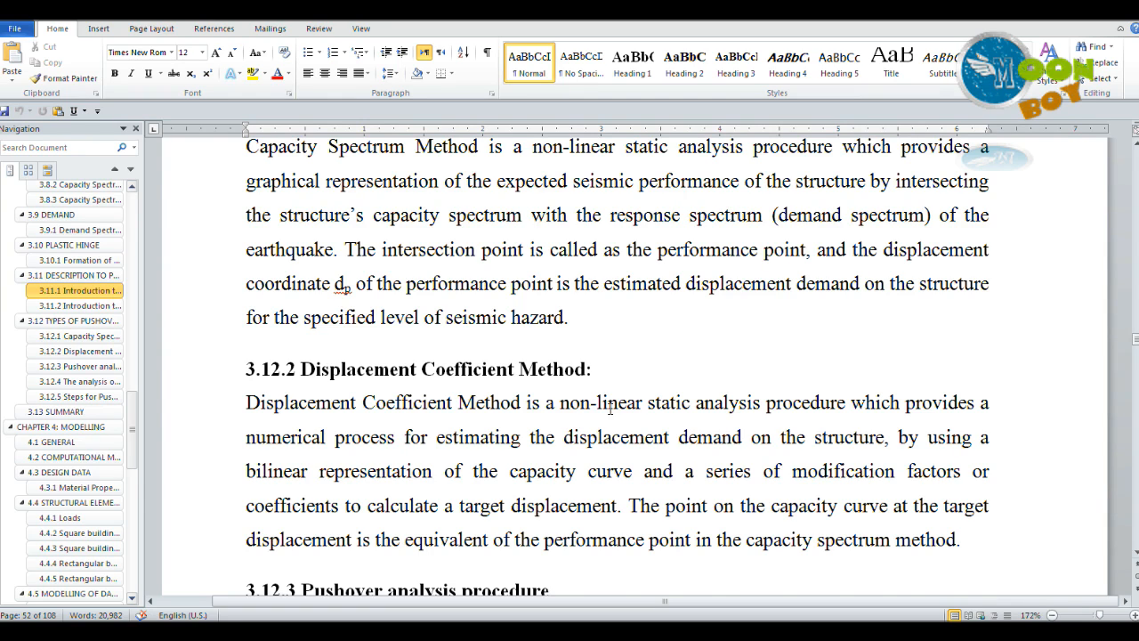
{"action": "scroll", "coordinate": [610, 406], "scroll_direction": "up", "scroll_amount": 2}
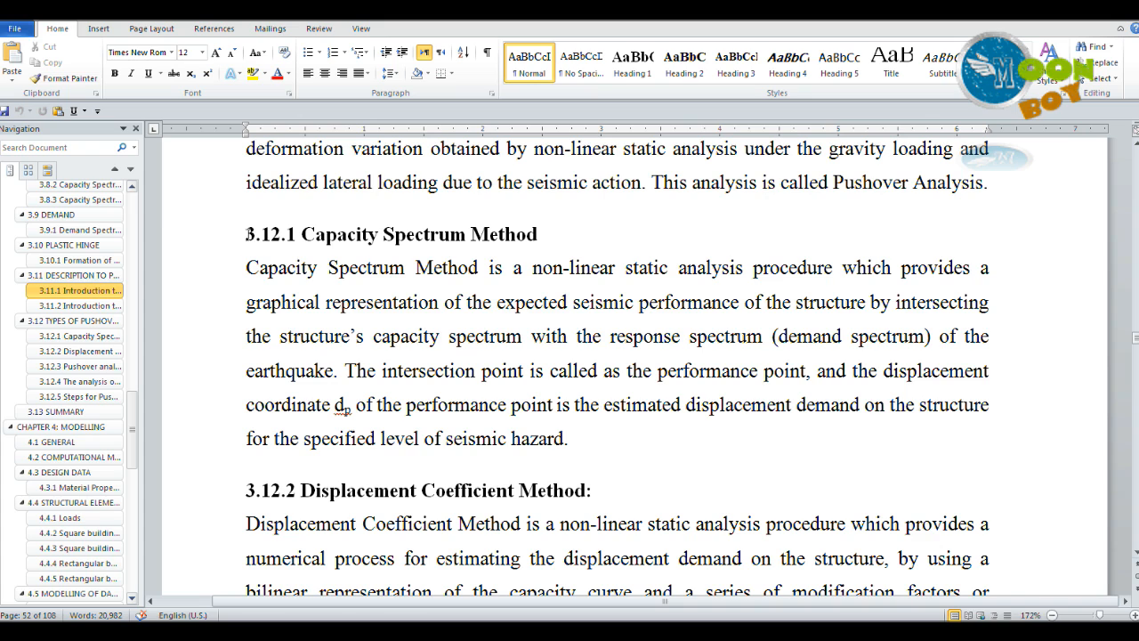
{"action": "left_click_drag", "start_coordinate": [252, 334], "coordinate": [643, 433]}
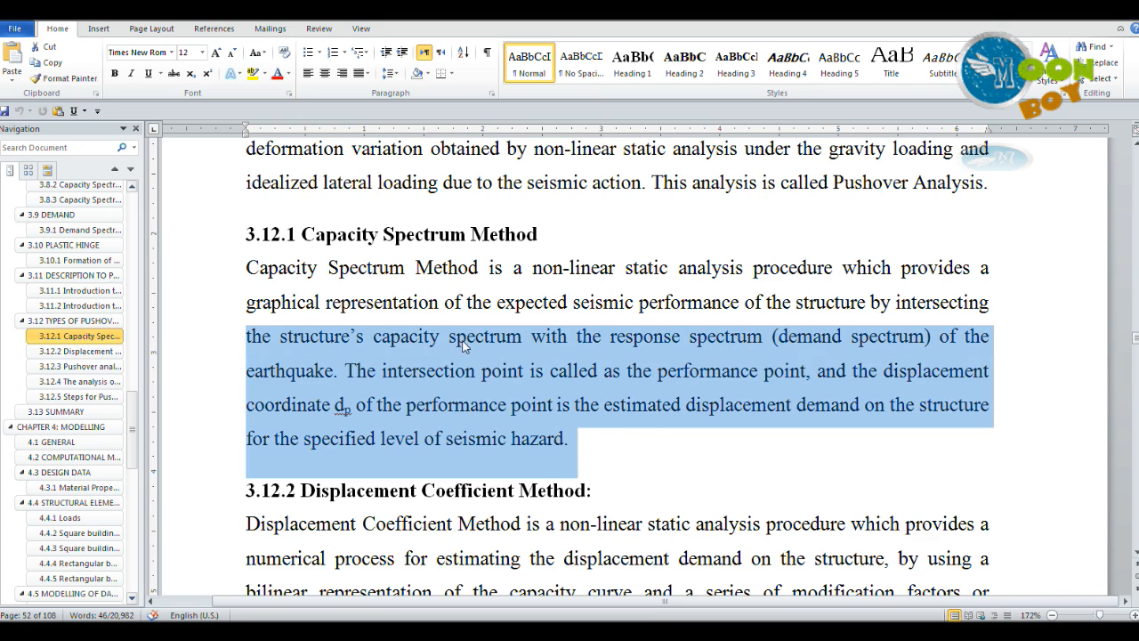
{"action": "left_click", "coordinate": [522, 338]}
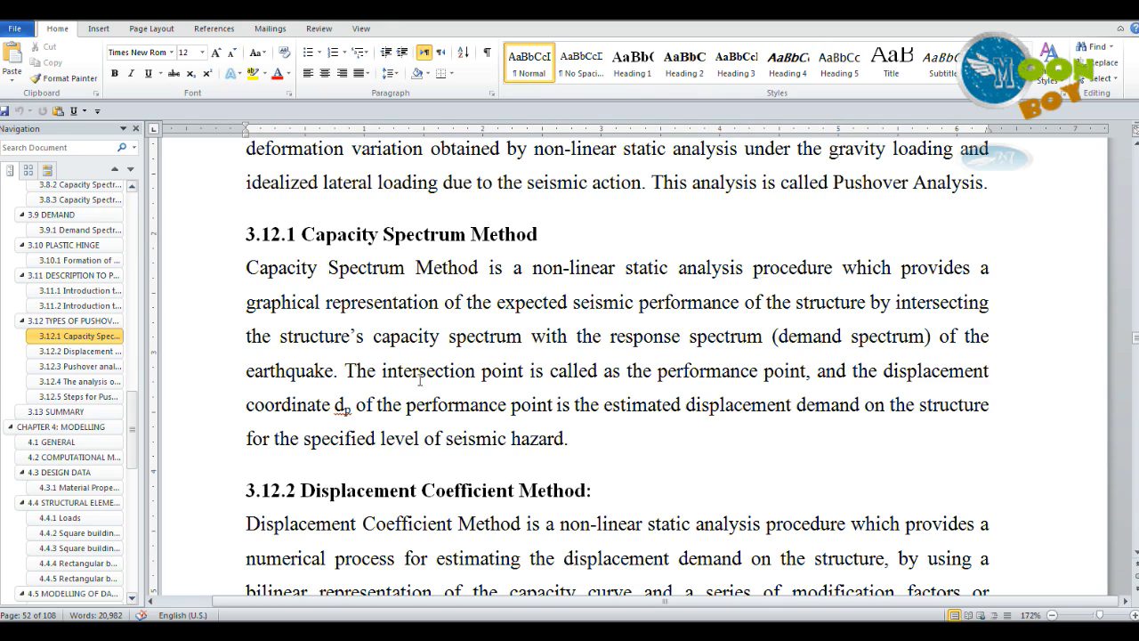
Go back to section 3.8 Capacity and review the definitions of capacity, demand and plastic hinge through 3.10.1
{"action": "left_click", "coordinate": [132, 189]}
{"action": "left_click", "coordinate": [132, 189]}
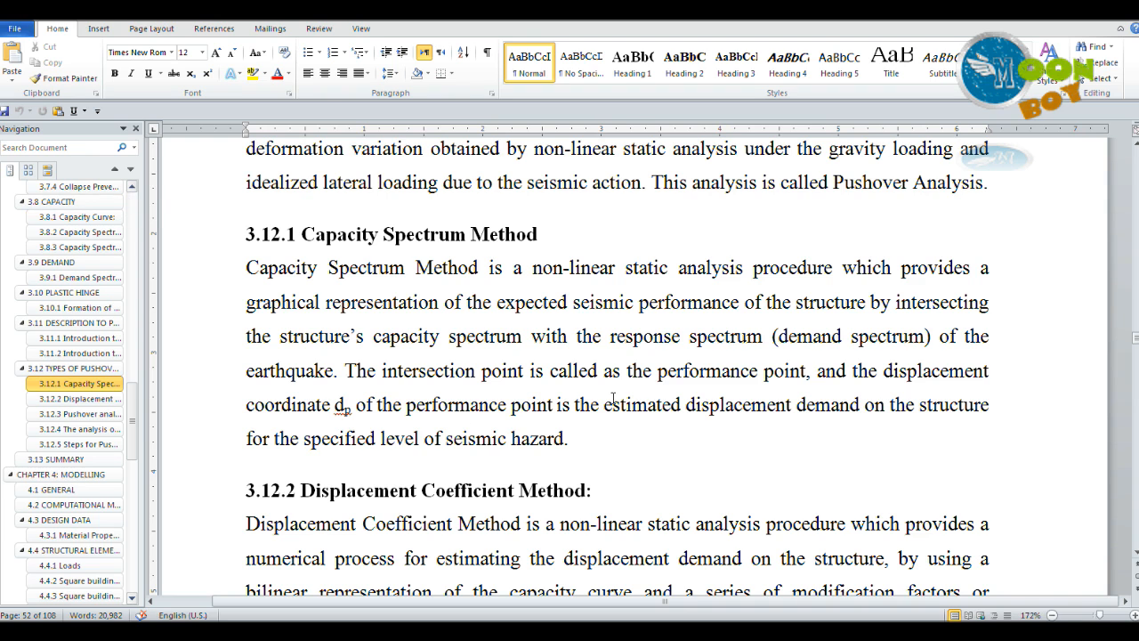
{"action": "left_click", "coordinate": [83, 205]}
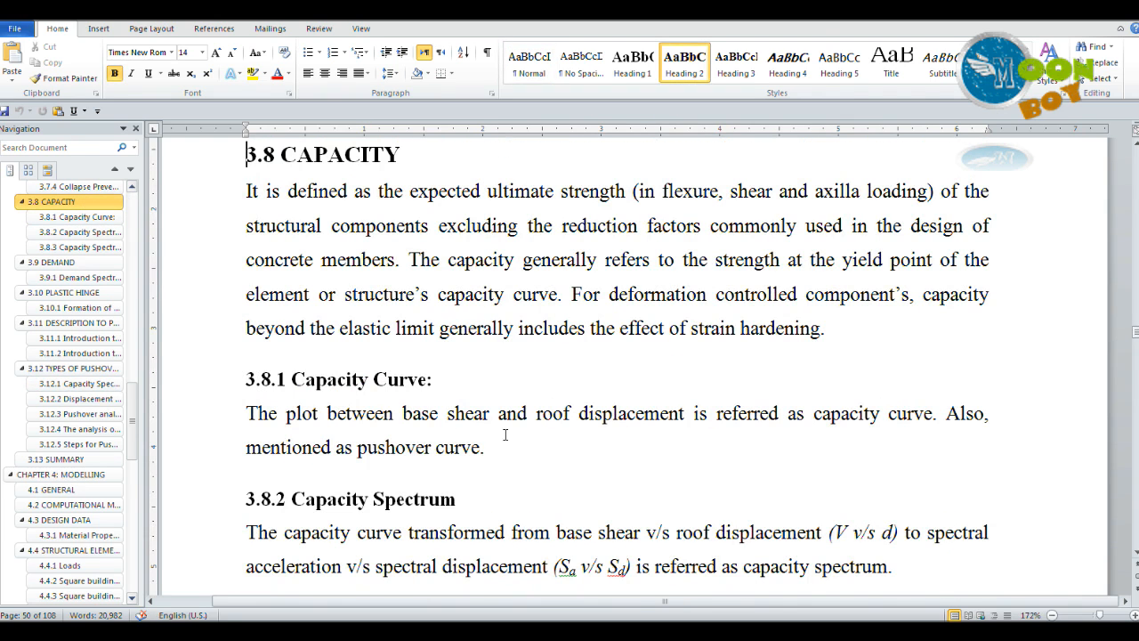
{"action": "scroll", "coordinate": [506, 434], "scroll_direction": "down", "scroll_amount": 1}
{"action": "scroll", "coordinate": [685, 422], "scroll_direction": "down", "scroll_amount": 1}
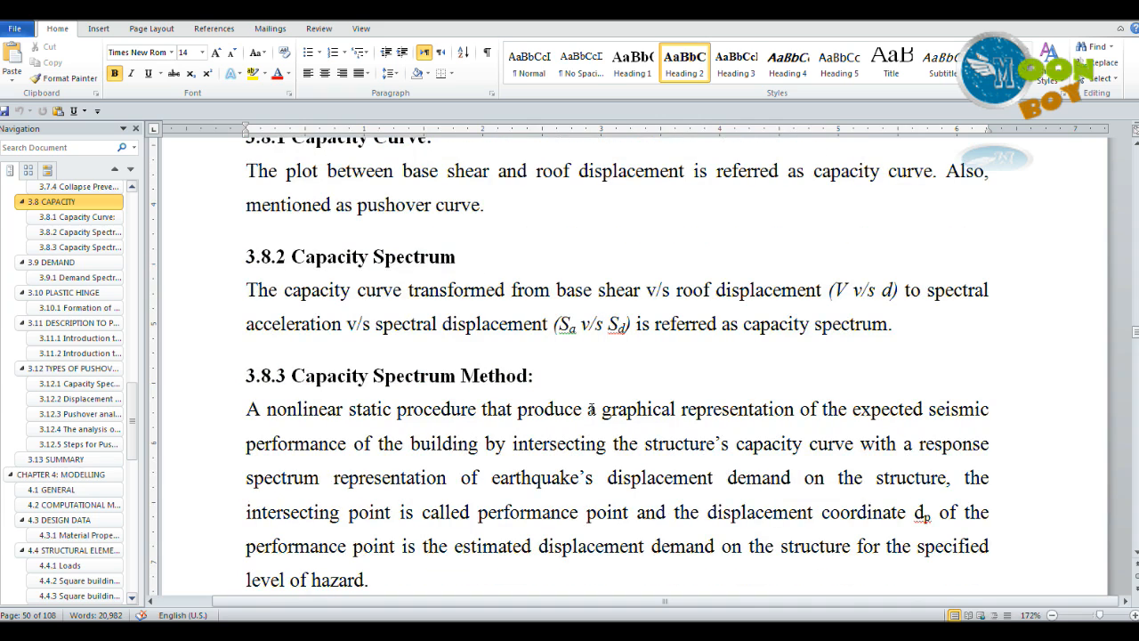
{"action": "left_click", "coordinate": [52, 262]}
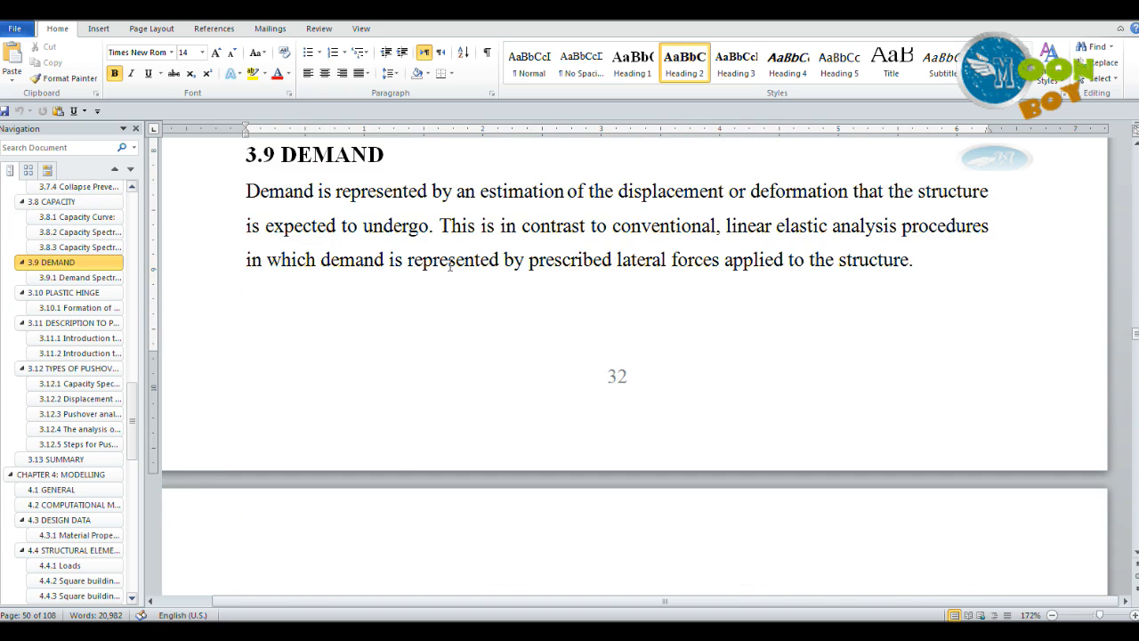
{"action": "scroll", "coordinate": [508, 331], "scroll_direction": "down", "scroll_amount": 2}
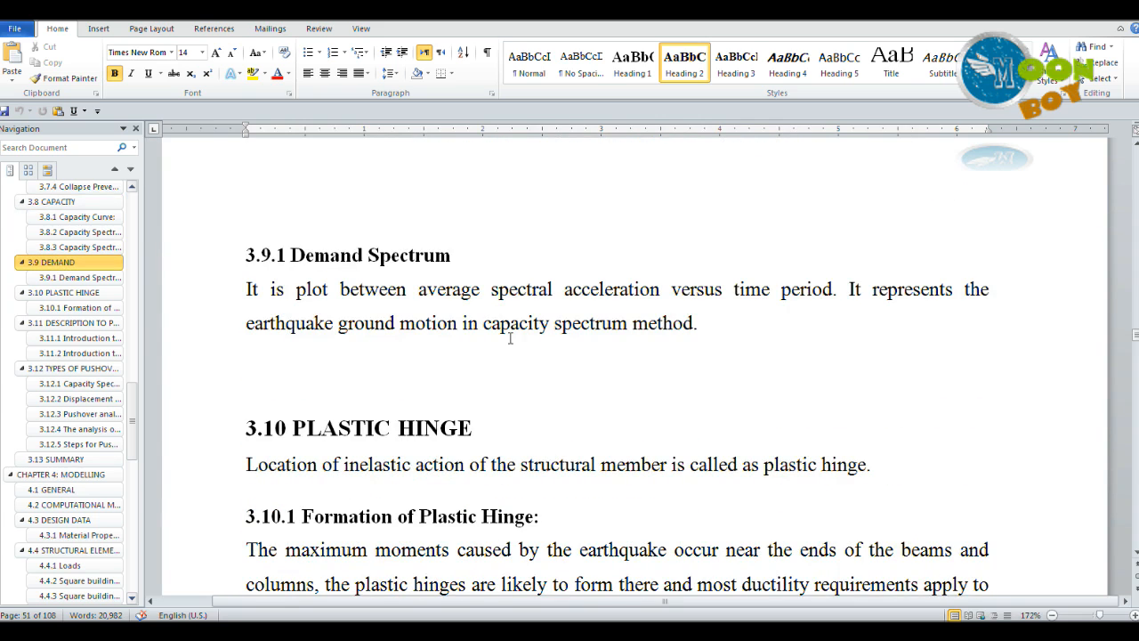
{"action": "scroll", "coordinate": [510, 338], "scroll_direction": "down", "scroll_amount": 2}
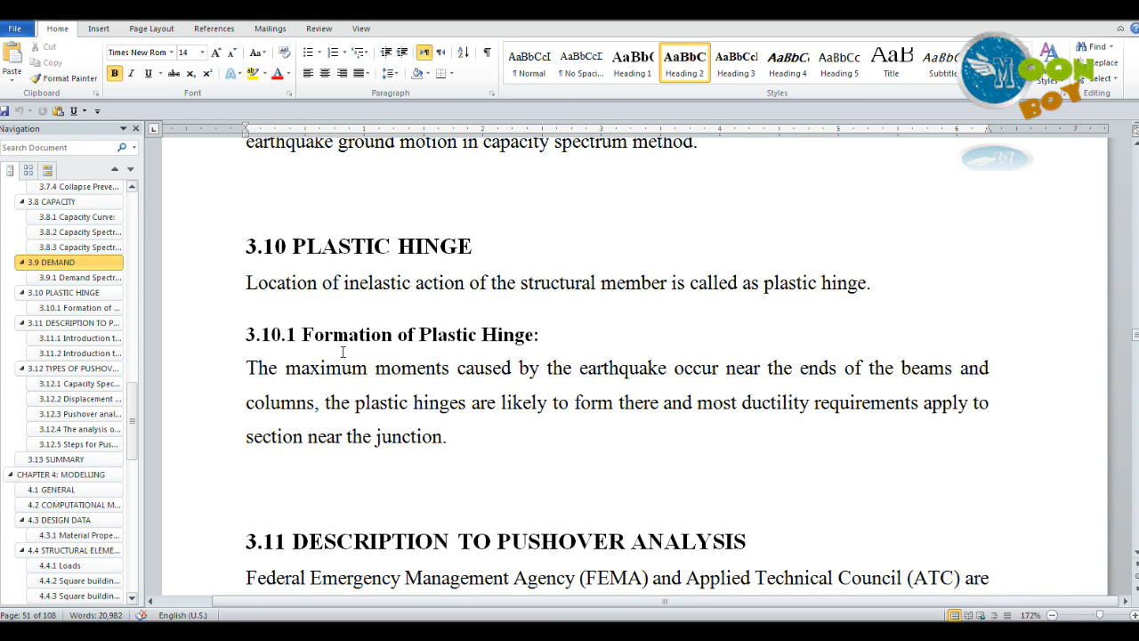
Return to section 3.12 and examine the Displacement Coefficient Method paragraph, highlighting its wording about target displacement and performance point
{"action": "left_click", "coordinate": [69, 367]}
{"action": "scroll", "coordinate": [569, 364], "scroll_direction": "down", "scroll_amount": 3}
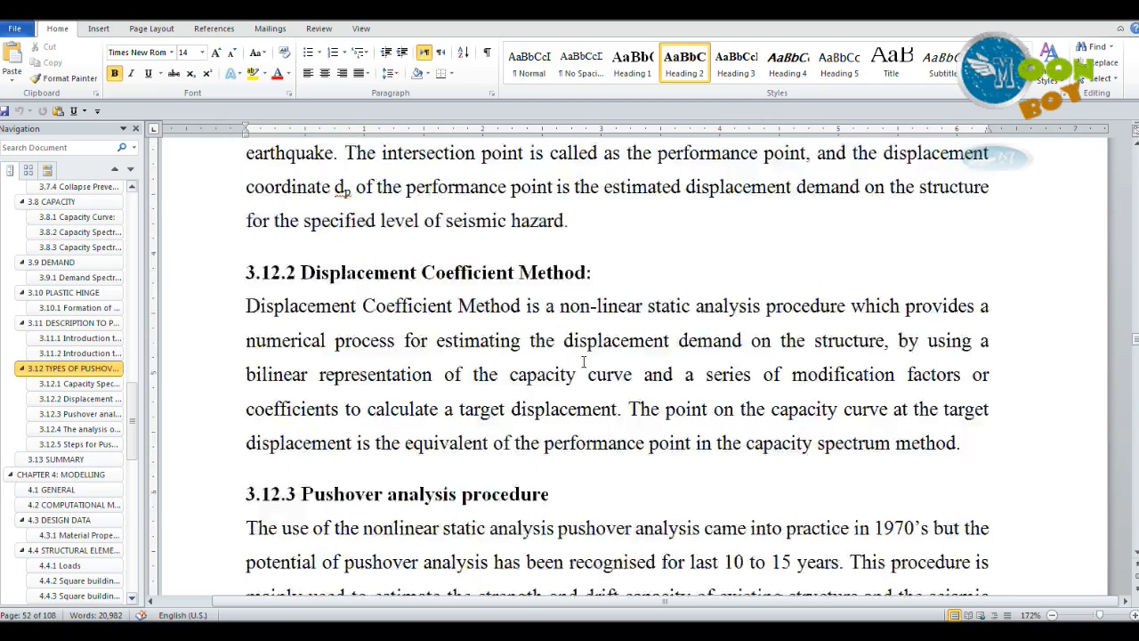
{"action": "scroll", "coordinate": [583, 361], "scroll_direction": "up", "scroll_amount": 5}
{"action": "scroll", "coordinate": [617, 399], "scroll_direction": "up", "scroll_amount": 2}
{"action": "scroll", "coordinate": [615, 401], "scroll_direction": "down", "scroll_amount": 3}
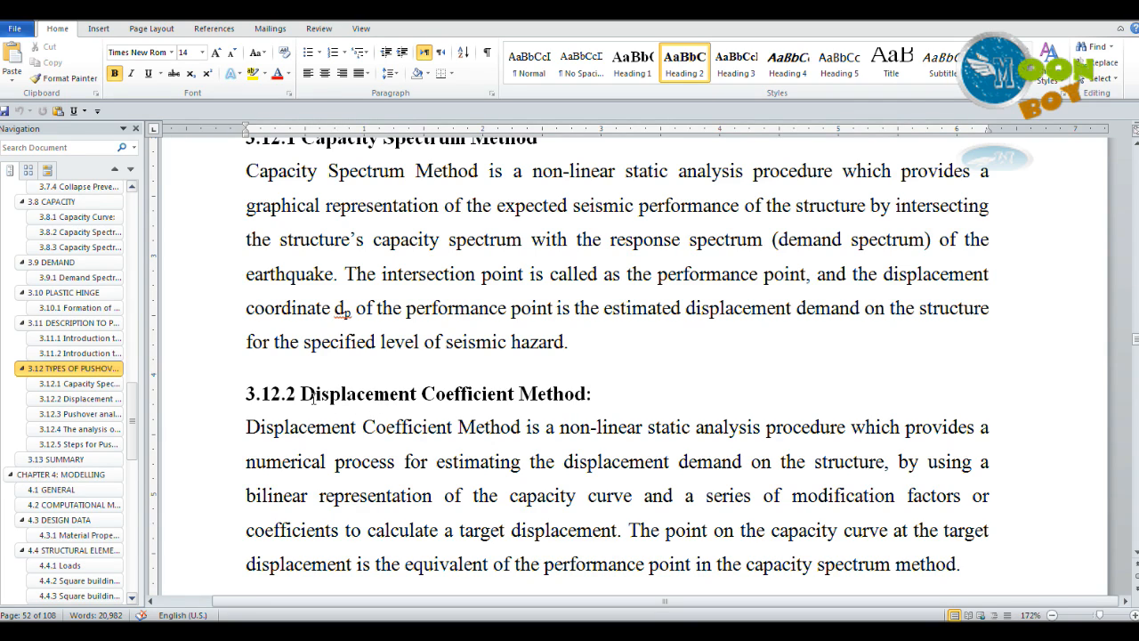
{"action": "scroll", "coordinate": [630, 356], "scroll_direction": "down", "scroll_amount": 1}
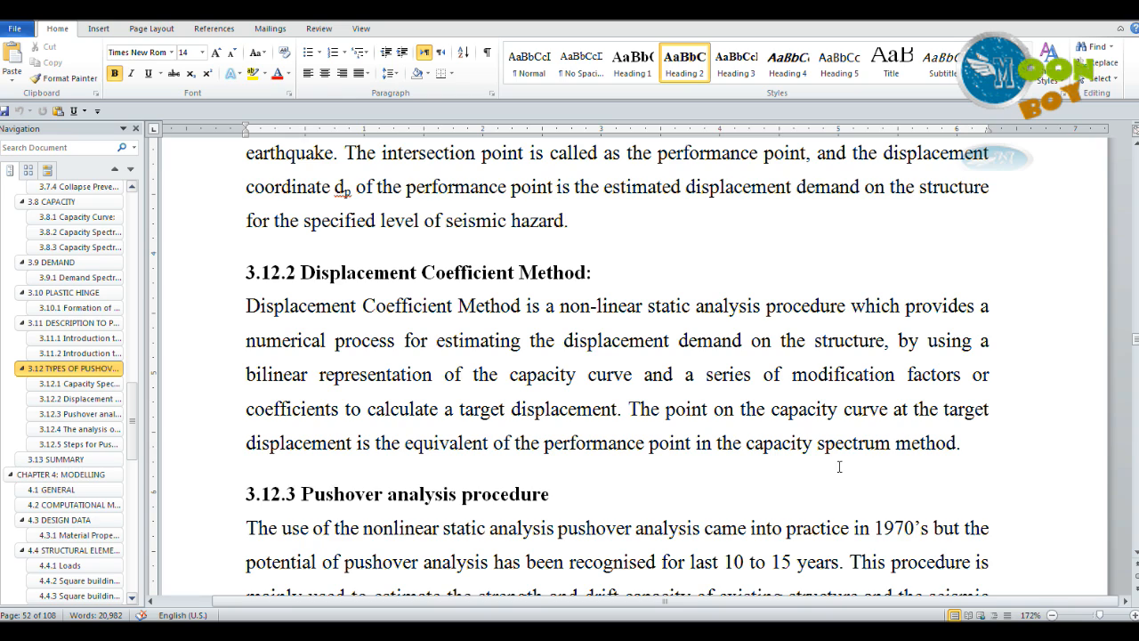
{"action": "left_click_drag", "start_coordinate": [549, 445], "coordinate": [694, 446]}
{"action": "left_click", "coordinate": [773, 445]}
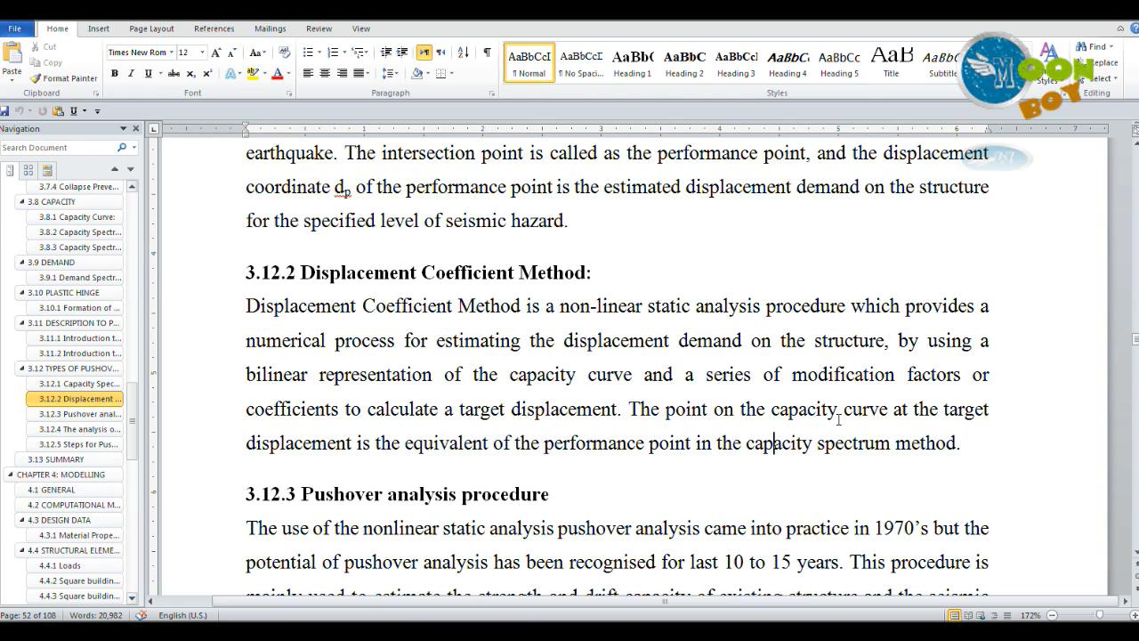
{"action": "left_click", "coordinate": [303, 443]}
{"action": "double_click", "coordinate": [948, 407]}
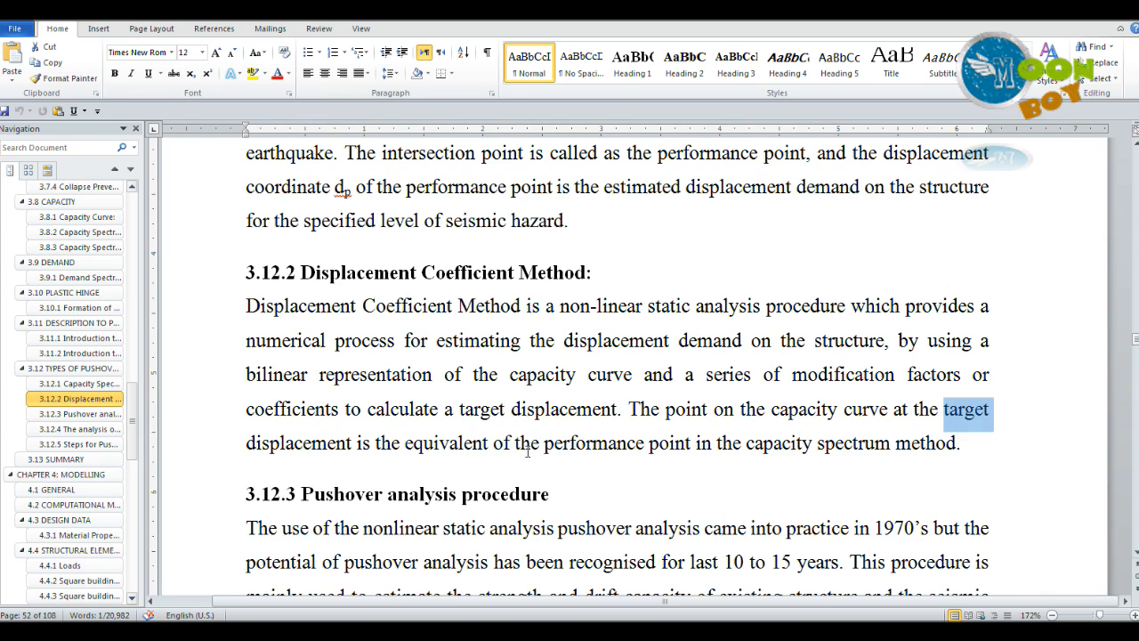
{"action": "left_click_drag", "start_coordinate": [271, 447], "coordinate": [328, 448]}
{"action": "left_click", "coordinate": [392, 448]}
{"action": "left_click", "coordinate": [504, 447]}
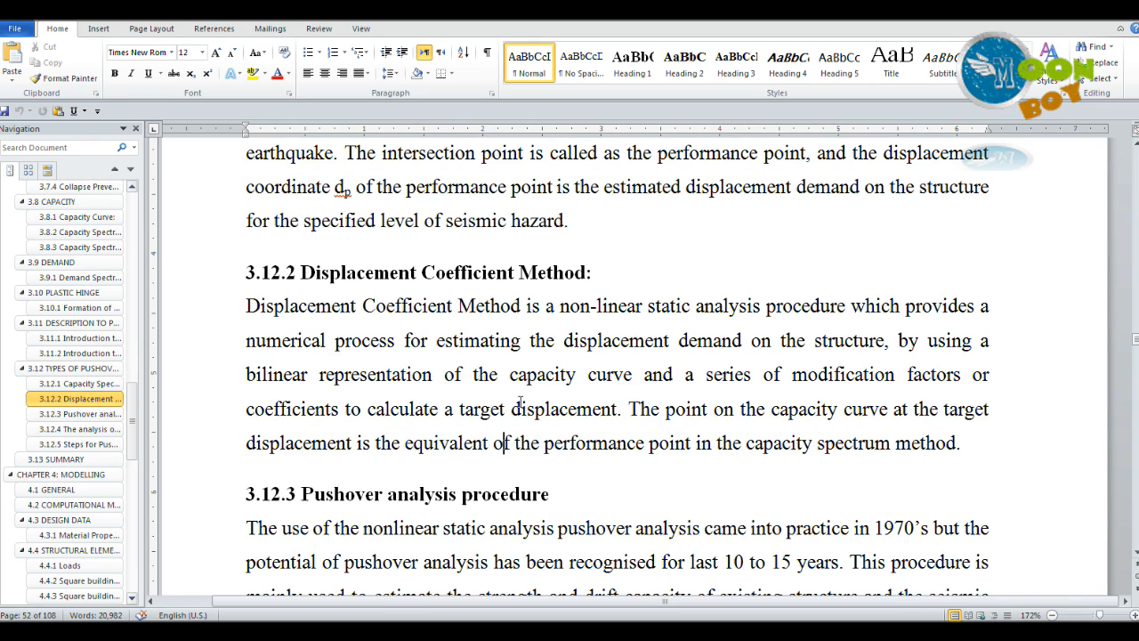
Examine the four ETABS analysis stages in section 3.12.4, highlighting the Pushover analysis item
{"action": "left_click", "coordinate": [121, 444]}
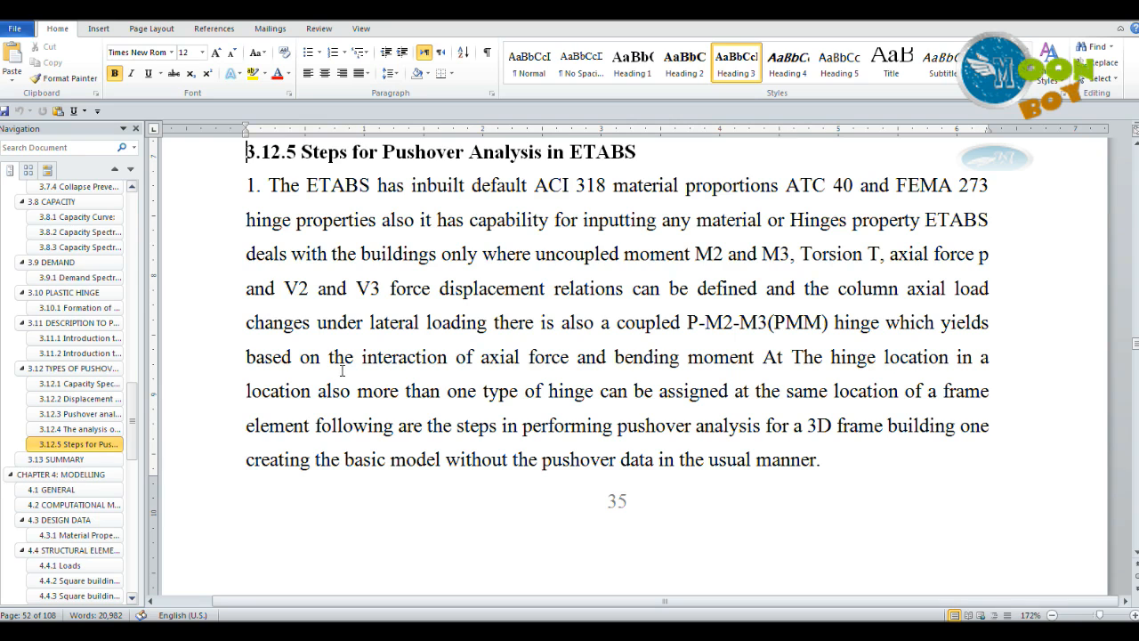
{"action": "scroll", "coordinate": [405, 227], "scroll_direction": "up", "scroll_amount": 5}
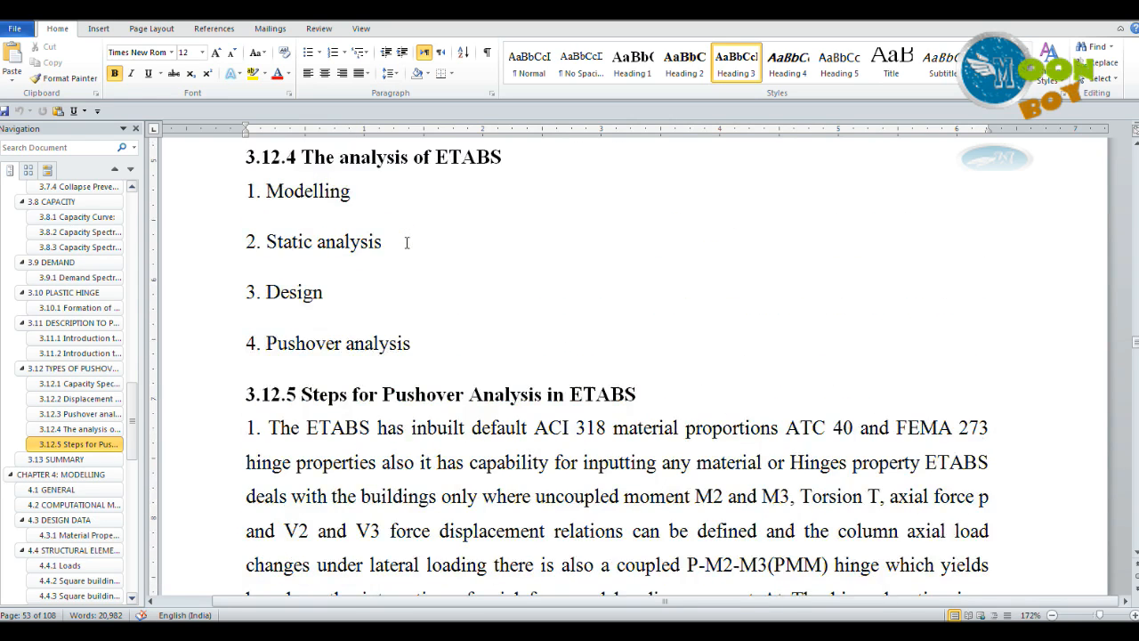
{"action": "left_click_drag", "start_coordinate": [266, 253], "coordinate": [410, 257]}
{"action": "left_click", "coordinate": [445, 305]}
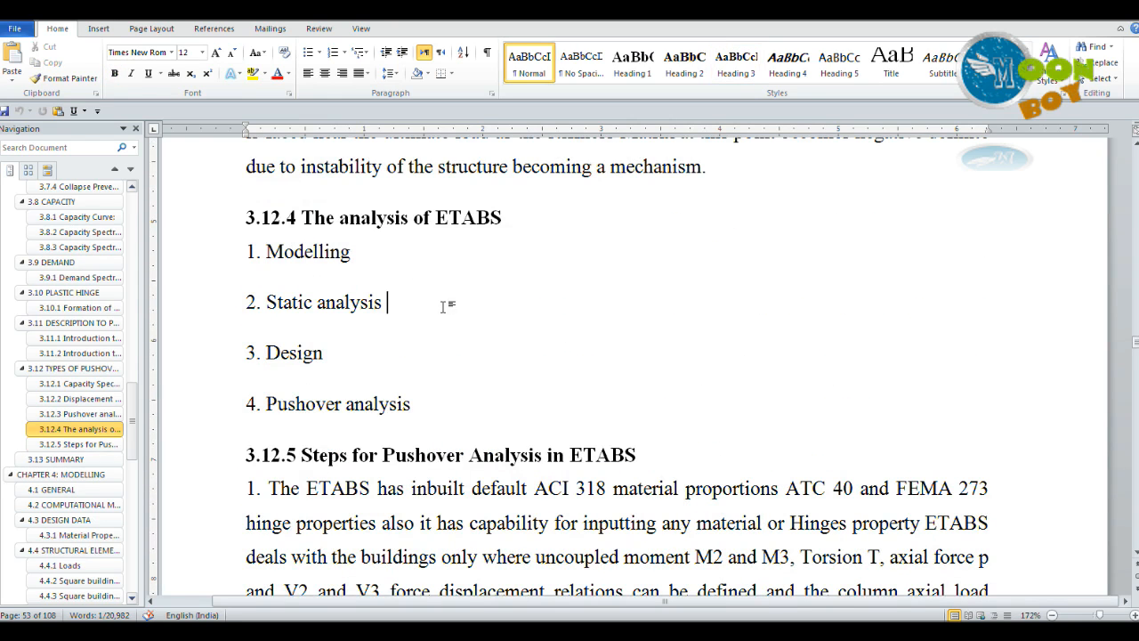
{"action": "left_click", "coordinate": [365, 252]}
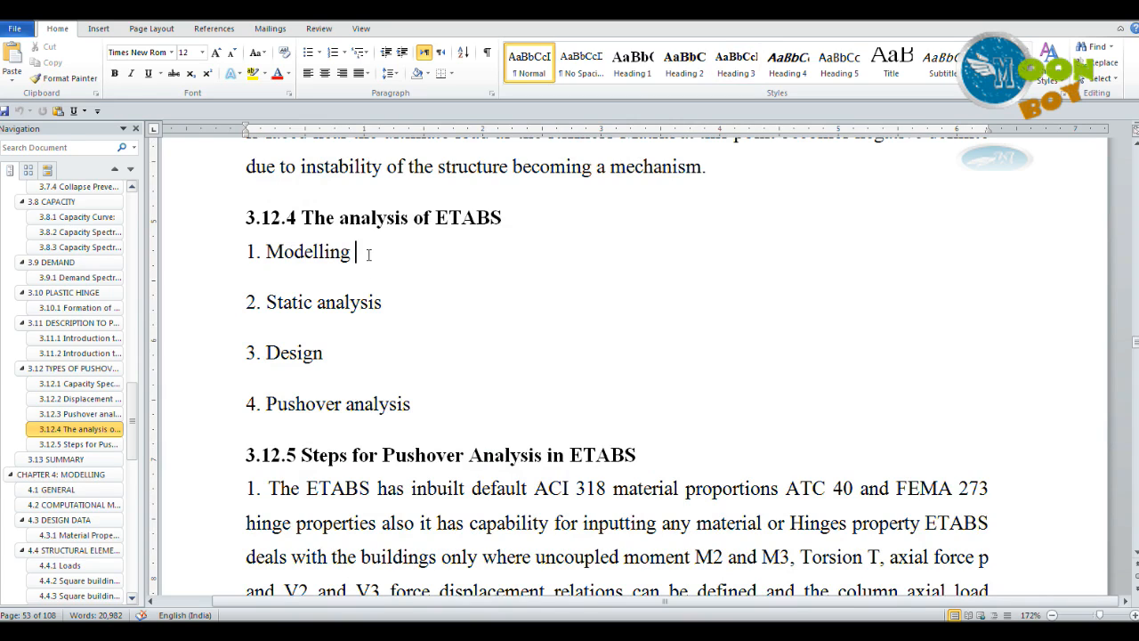
{"action": "left_click", "coordinate": [391, 302]}
{"action": "left_click", "coordinate": [331, 353]}
{"action": "left_click_drag", "start_coordinate": [265, 405], "coordinate": [445, 412]}
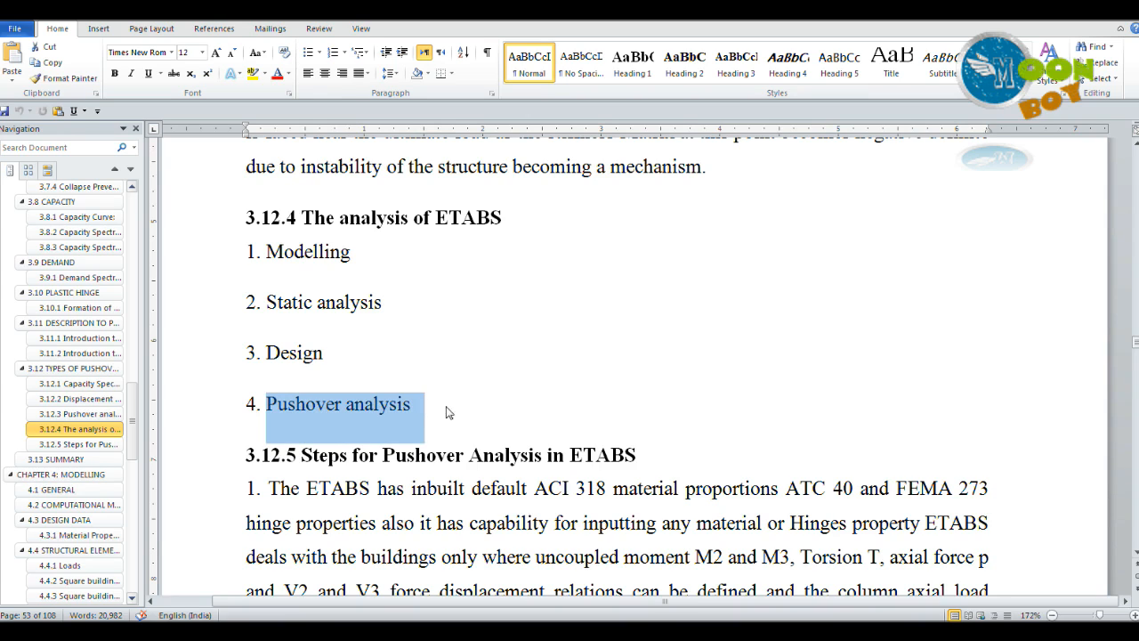
{"action": "left_click", "coordinate": [485, 403]}
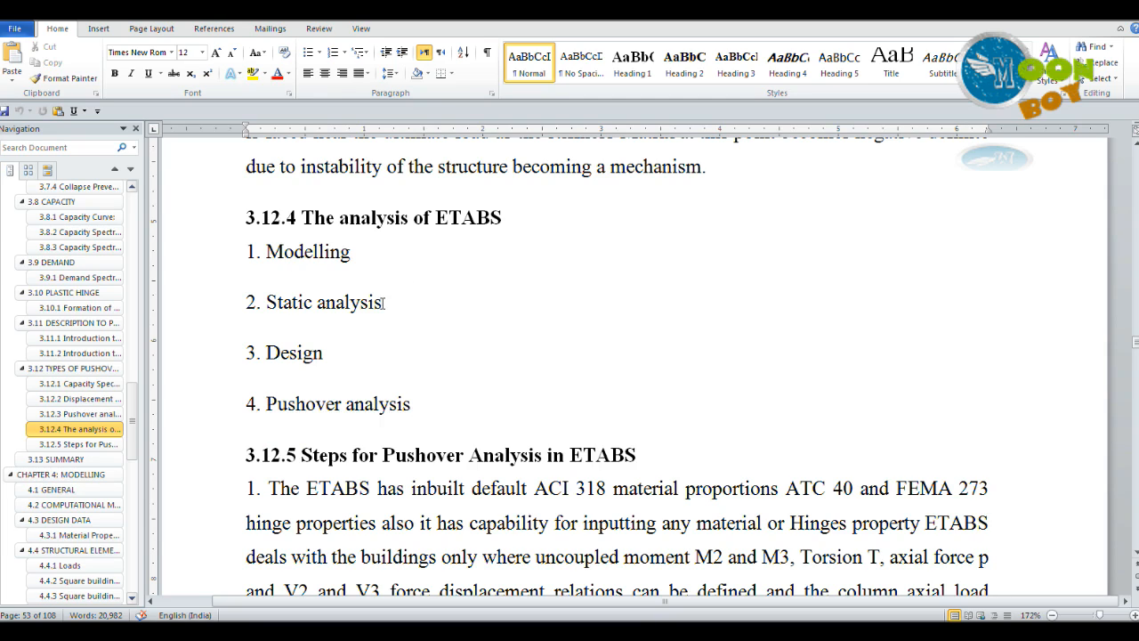
{"action": "left_click", "coordinate": [332, 353]}
{"action": "left_click_drag", "start_coordinate": [260, 403], "coordinate": [415, 405]}
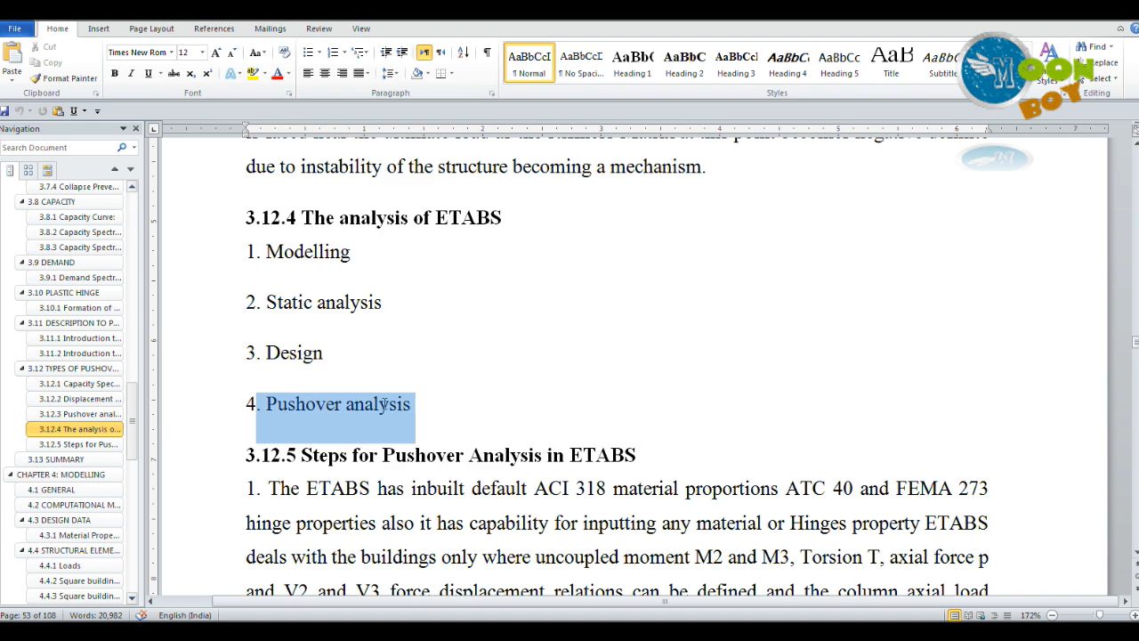
{"action": "left_click", "coordinate": [494, 408]}
Read through the seven steps for pushover analysis in ETABS in section 3.12.5
{"action": "scroll", "coordinate": [613, 413], "scroll_direction": "down", "scroll_amount": 1}
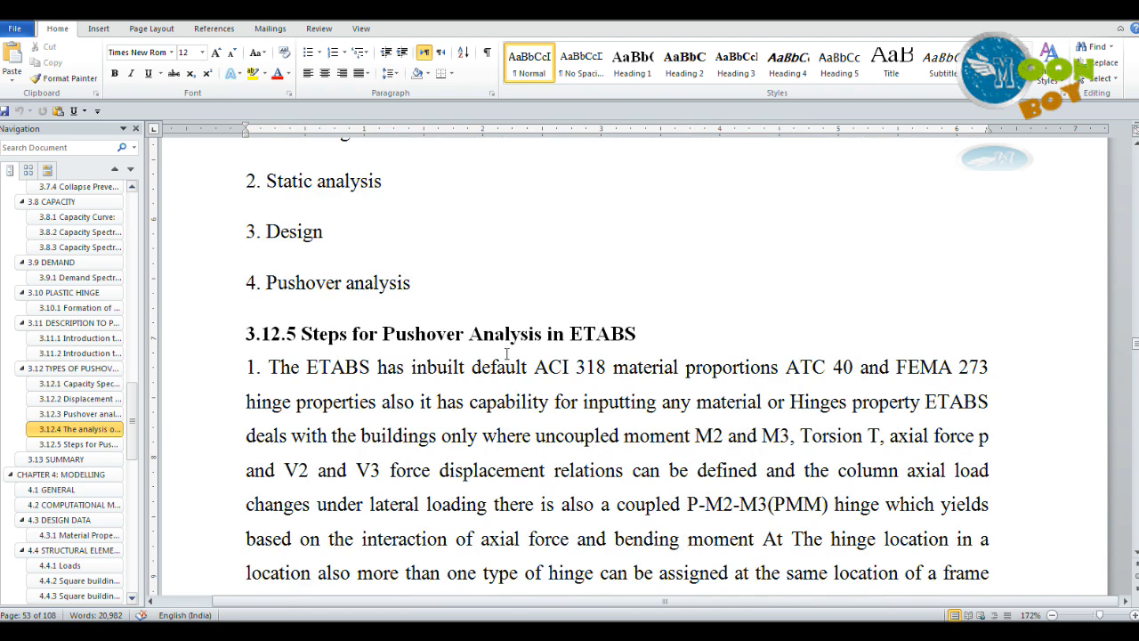
{"action": "scroll", "coordinate": [620, 350], "scroll_direction": "down", "scroll_amount": 1}
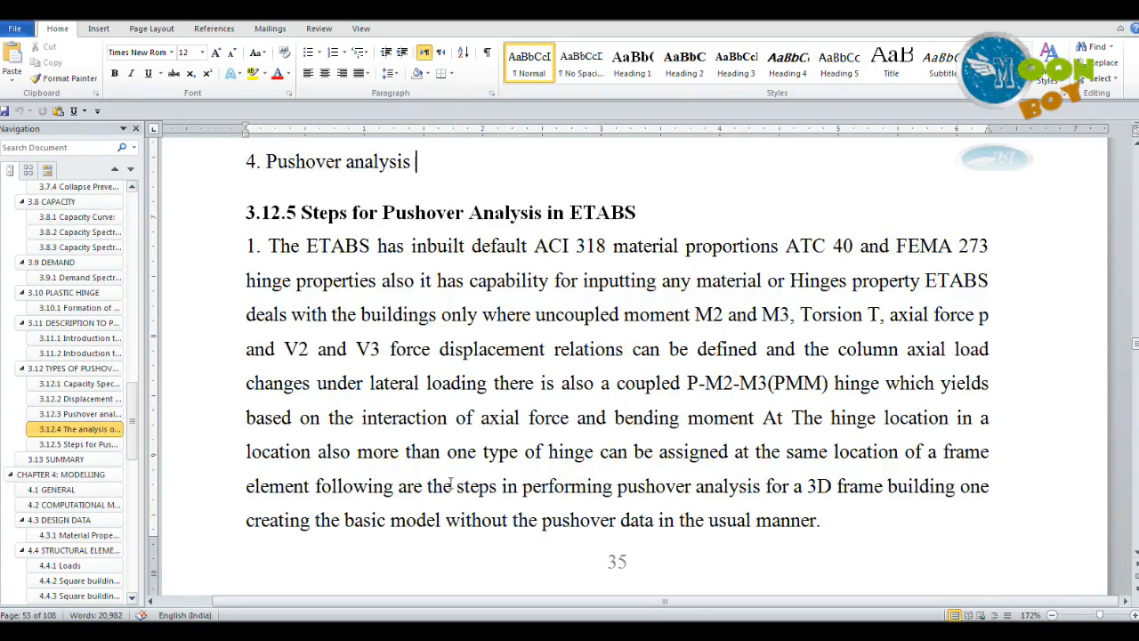
{"action": "scroll", "coordinate": [559, 431], "scroll_direction": "down", "scroll_amount": 8}
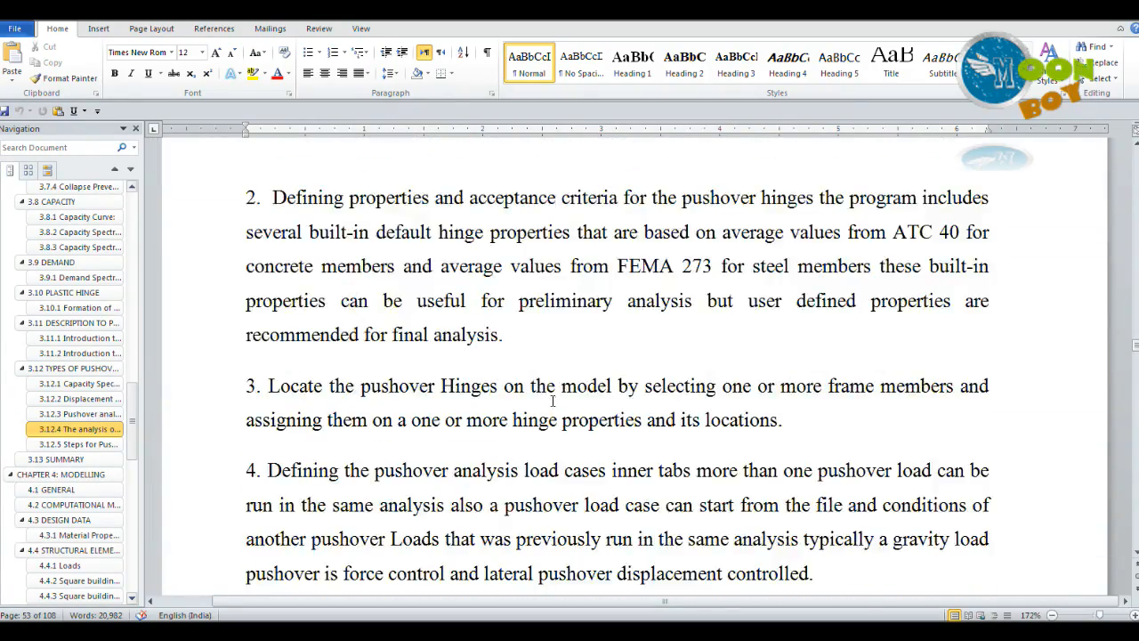
{"action": "scroll", "coordinate": [557, 388], "scroll_direction": "down", "scroll_amount": 2}
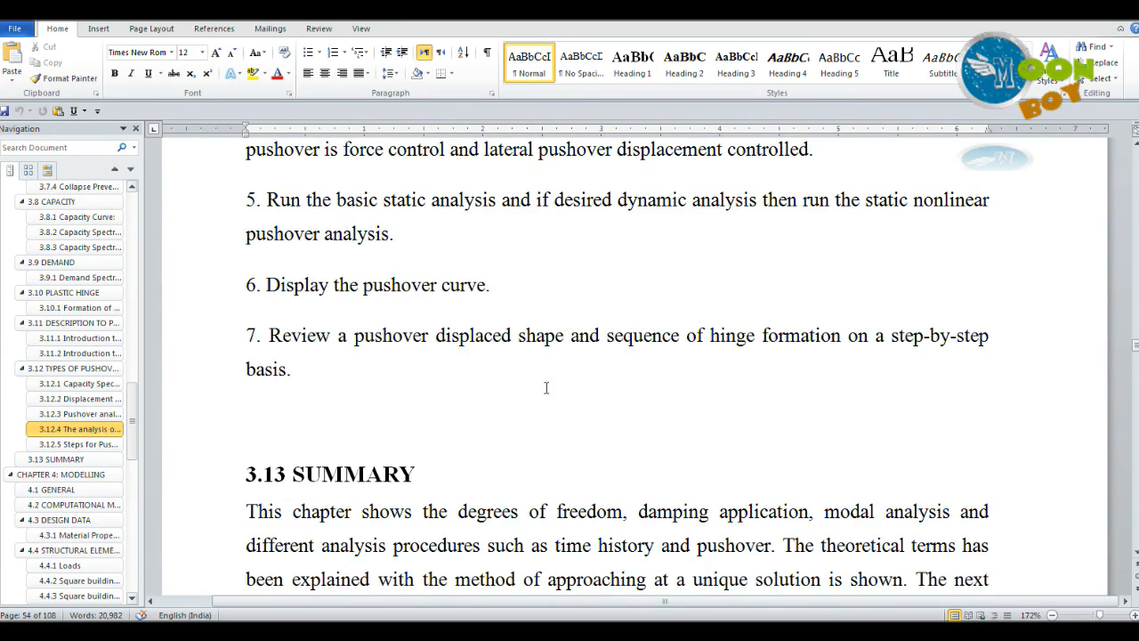
Read steps 5 to 7 of the ETABS pushover procedure and the chapter summary in section 3.13
{"action": "scroll", "coordinate": [546, 387], "scroll_direction": "down", "scroll_amount": 1}
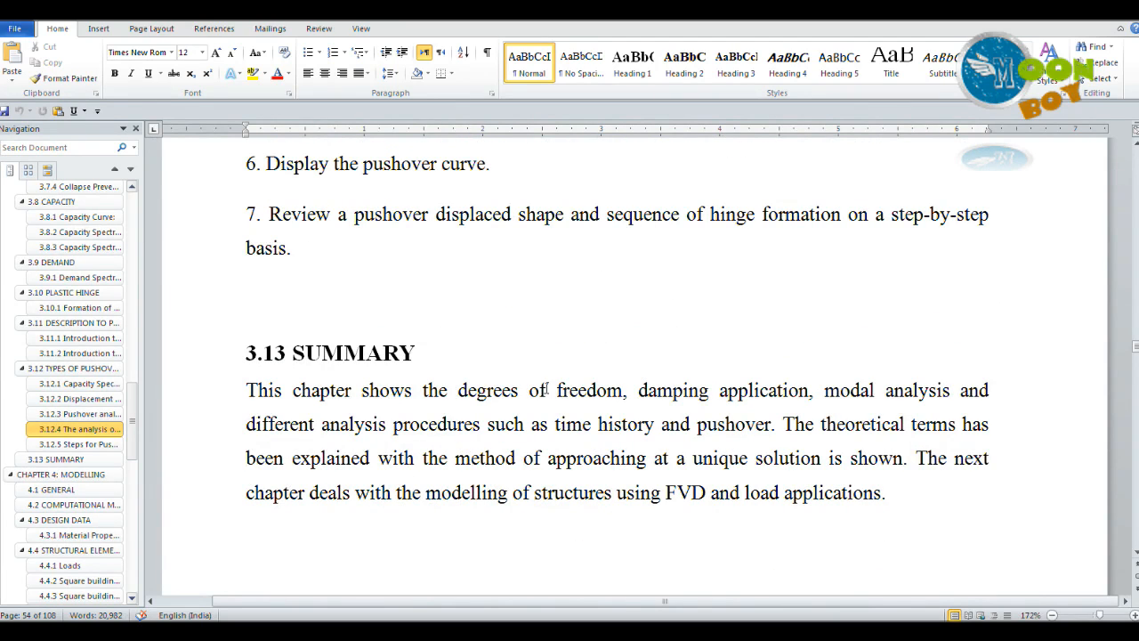
{"action": "scroll", "coordinate": [546, 388], "scroll_direction": "up", "scroll_amount": 1}
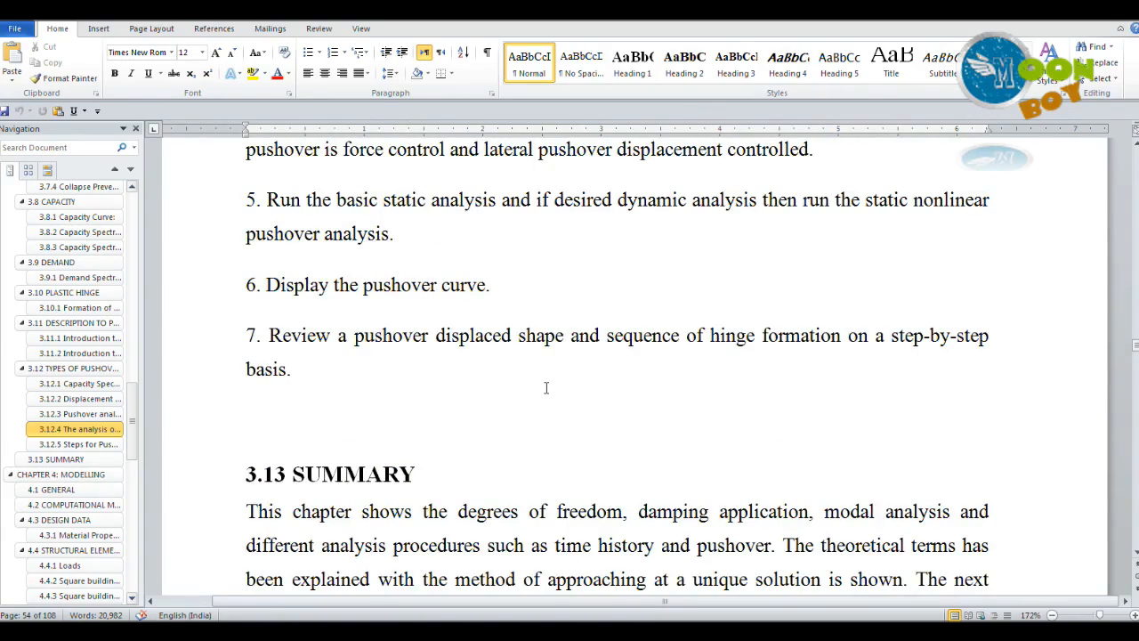
{"action": "scroll", "coordinate": [545, 387], "scroll_direction": "up", "scroll_amount": 2}
{"action": "scroll", "coordinate": [499, 331], "scroll_direction": "down", "scroll_amount": 1}
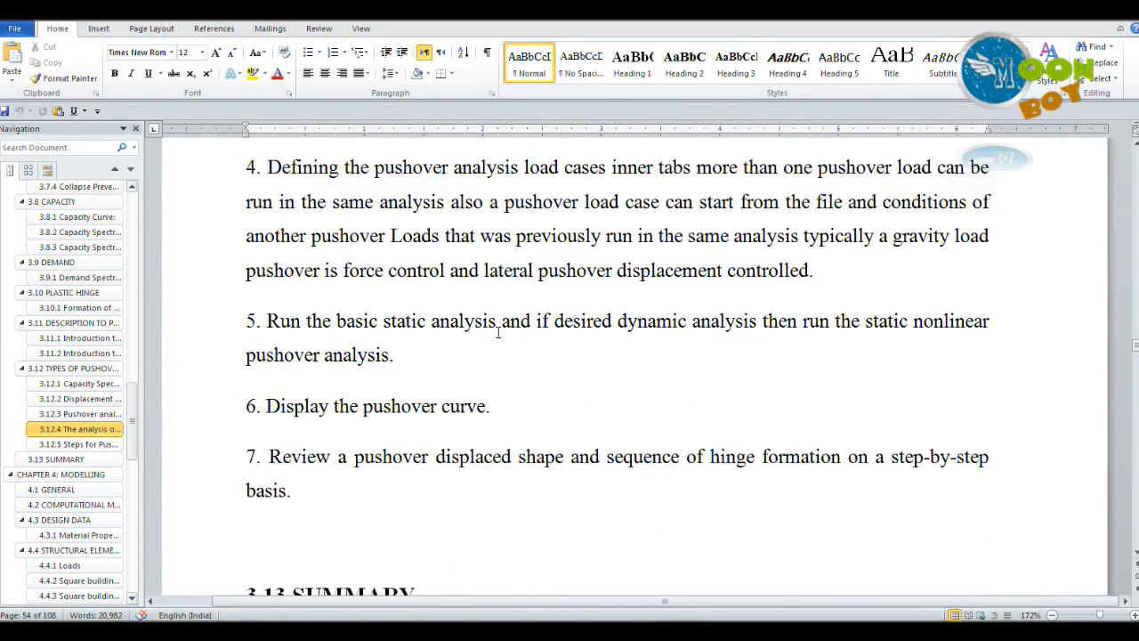
{"action": "scroll", "coordinate": [498, 331], "scroll_direction": "down", "scroll_amount": 1}
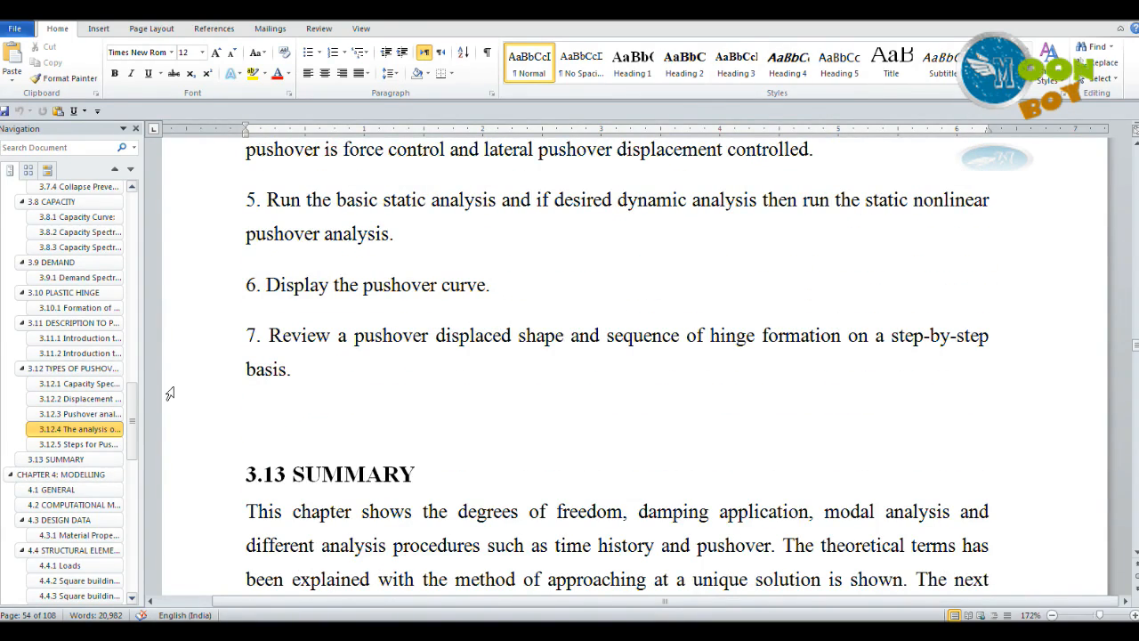
Go to section 5.4 Pushover Analysis in Chapter 5 and read 5.4.1 on creating the computational model
{"action": "left_click_drag", "start_coordinate": [137, 419], "coordinate": [139, 508]}
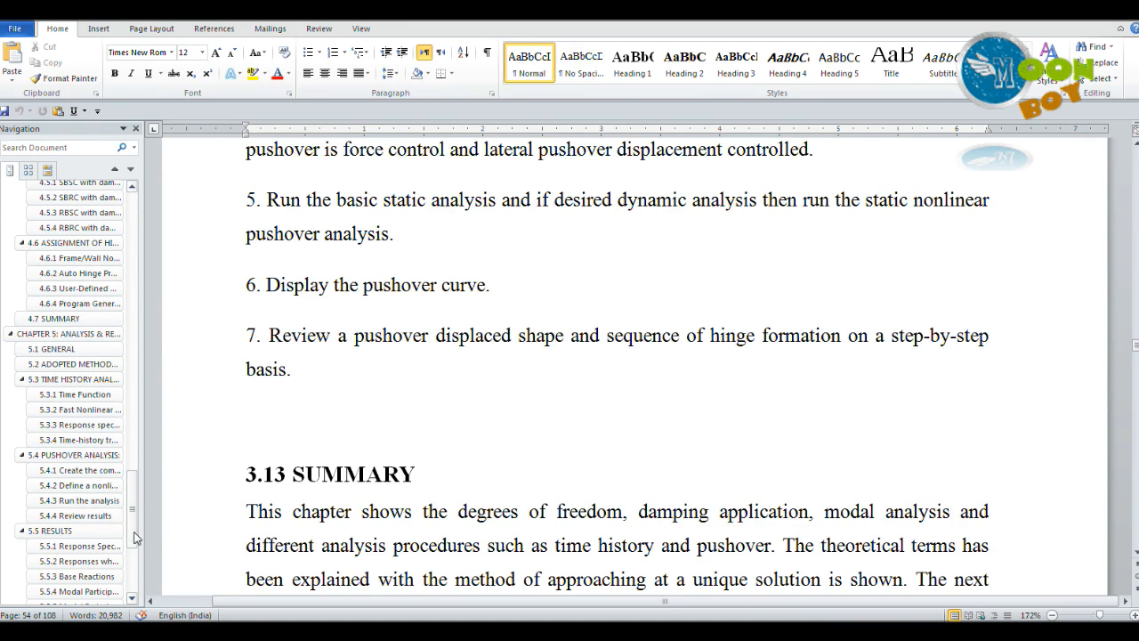
{"action": "scroll", "coordinate": [124, 535], "scroll_direction": "down", "scroll_amount": 3}
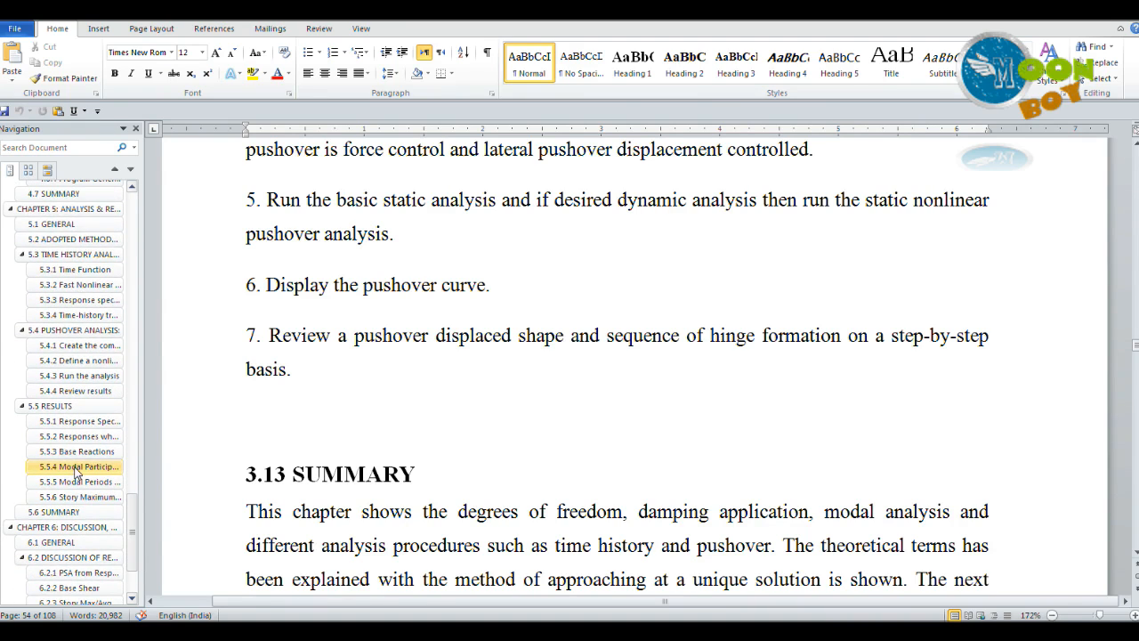
{"action": "left_click", "coordinate": [73, 330]}
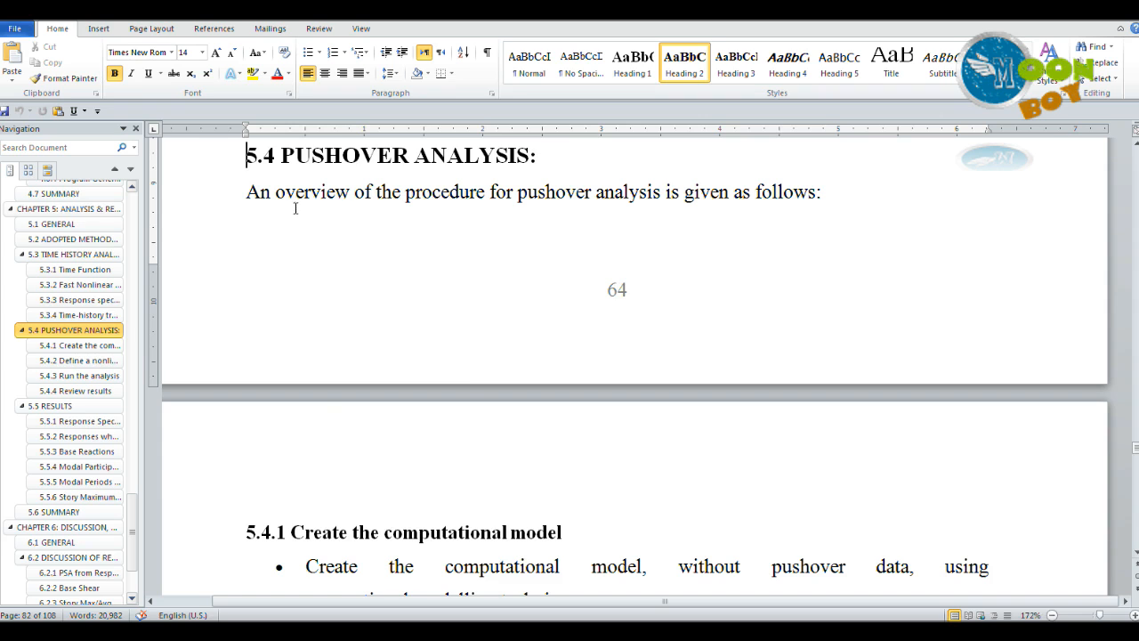
{"action": "scroll", "coordinate": [745, 270], "scroll_direction": "down", "scroll_amount": 3}
{"action": "scroll", "coordinate": [600, 370], "scroll_direction": "down", "scroll_amount": 1}
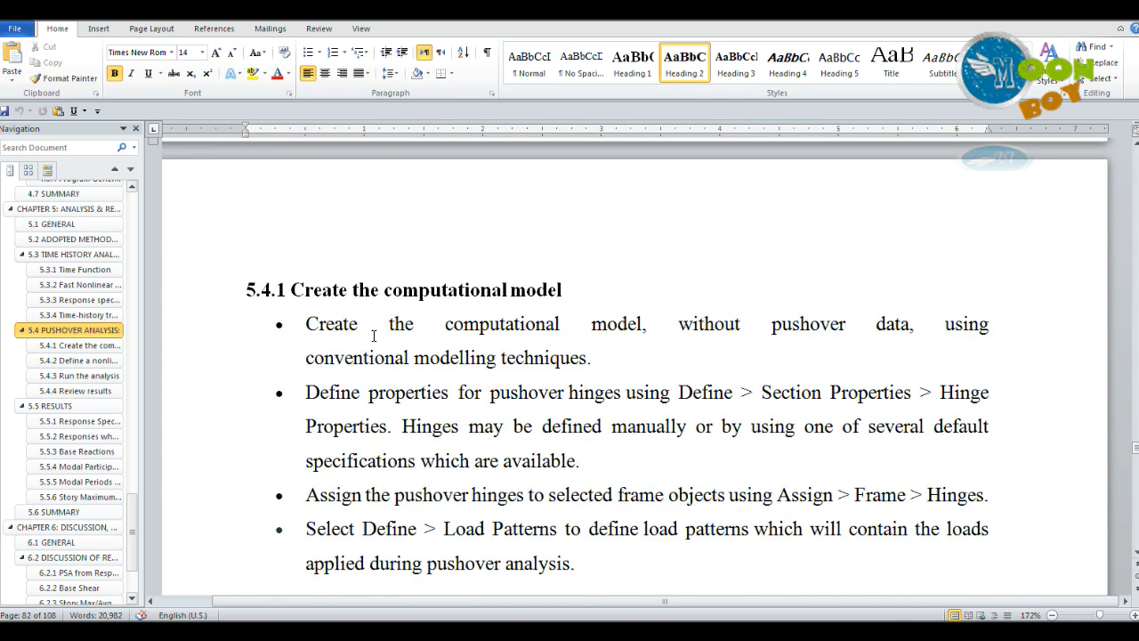
{"action": "scroll", "coordinate": [570, 324], "scroll_direction": "down", "scroll_amount": 3}
{"action": "scroll", "coordinate": [570, 324], "scroll_direction": "down", "scroll_amount": 2}
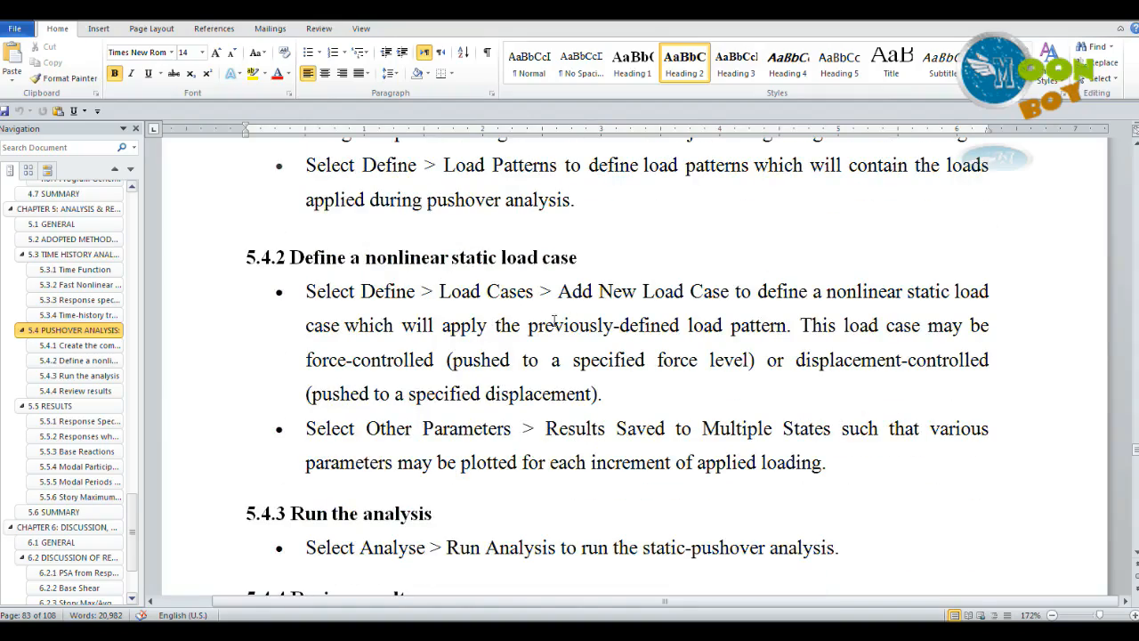
Read sections 5.4.2 to 5.4.4 on defining the nonlinear static load case, running the analysis and reviewing results
{"action": "scroll", "coordinate": [654, 361], "scroll_direction": "down", "scroll_amount": 2}
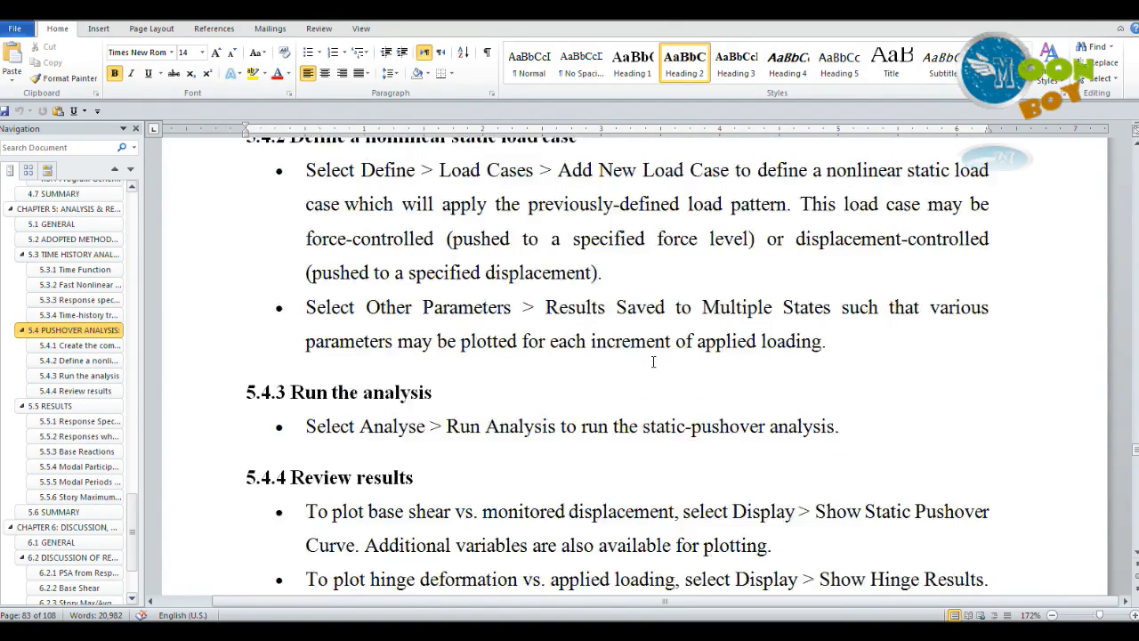
{"action": "scroll", "coordinate": [644, 360], "scroll_direction": "down", "scroll_amount": 2}
{"action": "scroll", "coordinate": [691, 303], "scroll_direction": "down", "scroll_amount": 3}
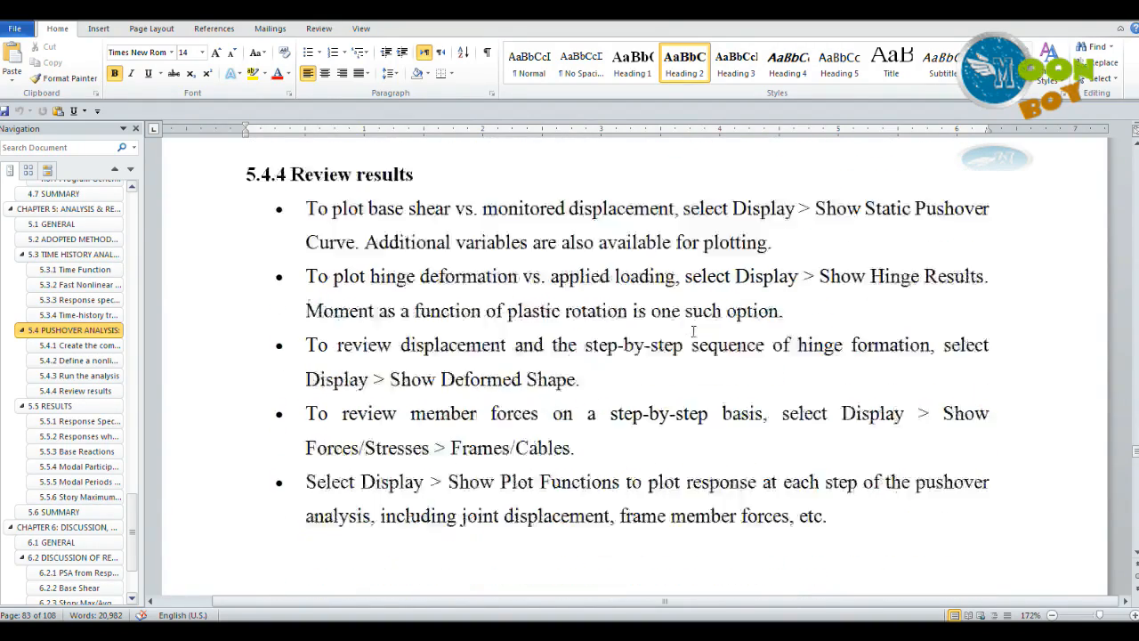
{"action": "scroll", "coordinate": [559, 305], "scroll_direction": "up", "scroll_amount": 1}
{"action": "scroll", "coordinate": [559, 305], "scroll_direction": "down", "scroll_amount": 2}
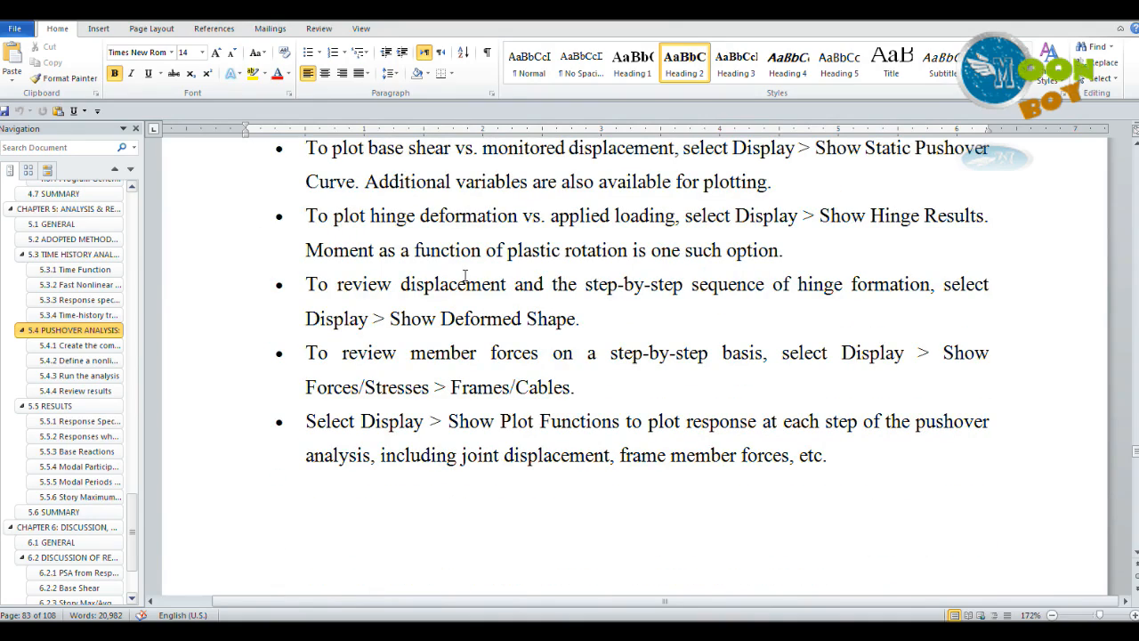
{"action": "scroll", "coordinate": [705, 475], "scroll_direction": "up", "scroll_amount": 3}
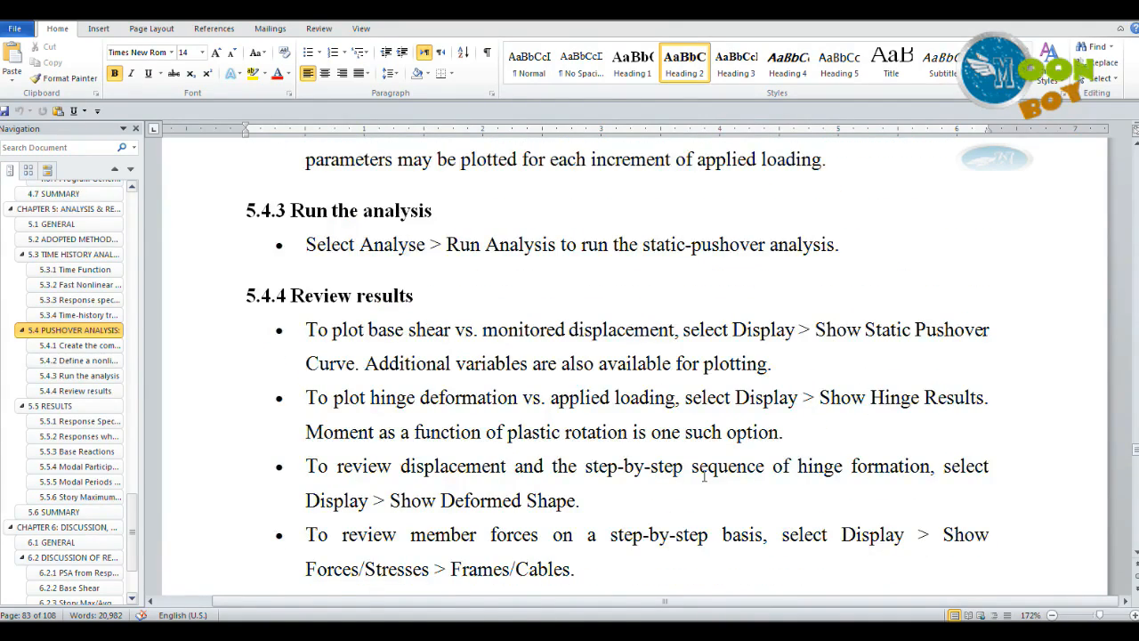
{"action": "scroll", "coordinate": [690, 456], "scroll_direction": "down", "scroll_amount": 9}
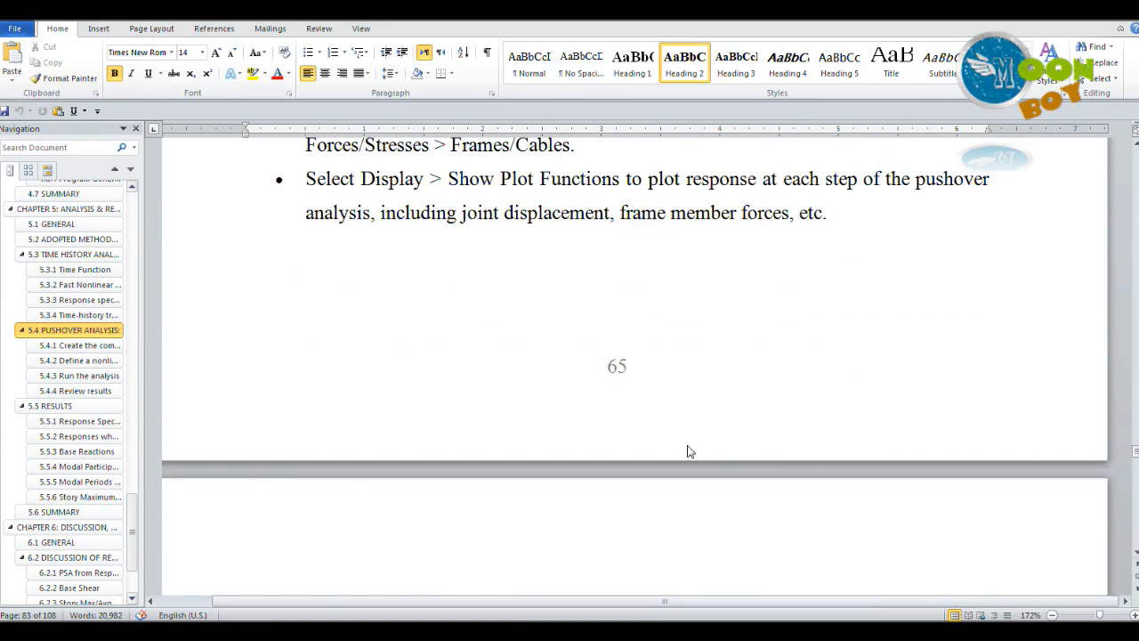
Return to the start of section 5.4 and reread the overview from 5.4.1 through 5.4.3
{"action": "scroll", "coordinate": [687, 439], "scroll_direction": "up", "scroll_amount": 7}
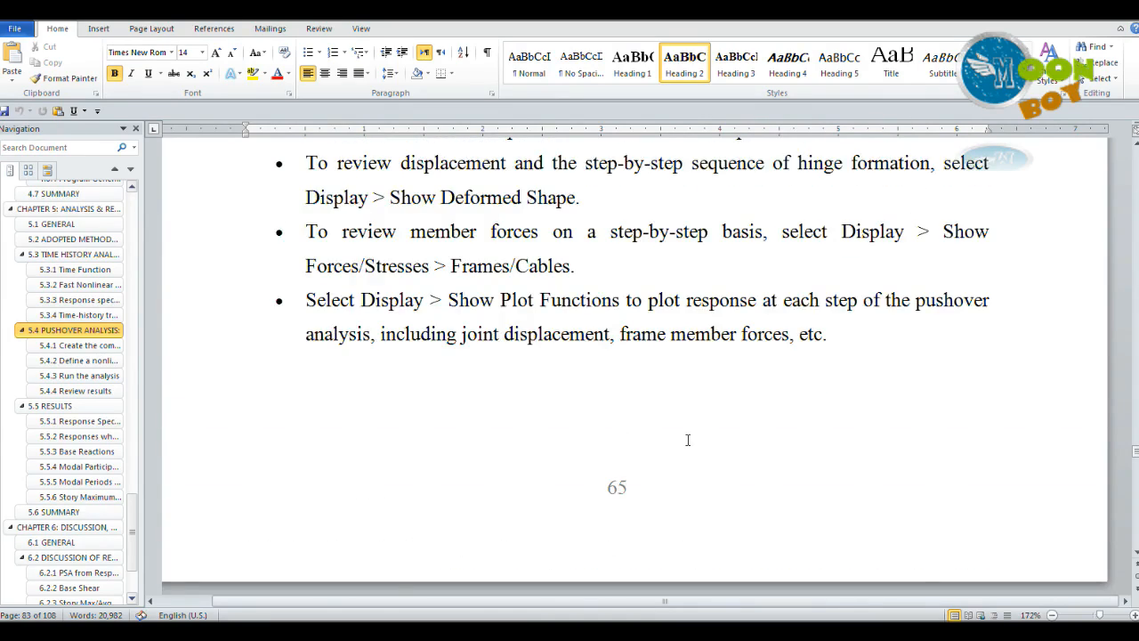
{"action": "scroll", "coordinate": [633, 360], "scroll_direction": "up", "scroll_amount": 16}
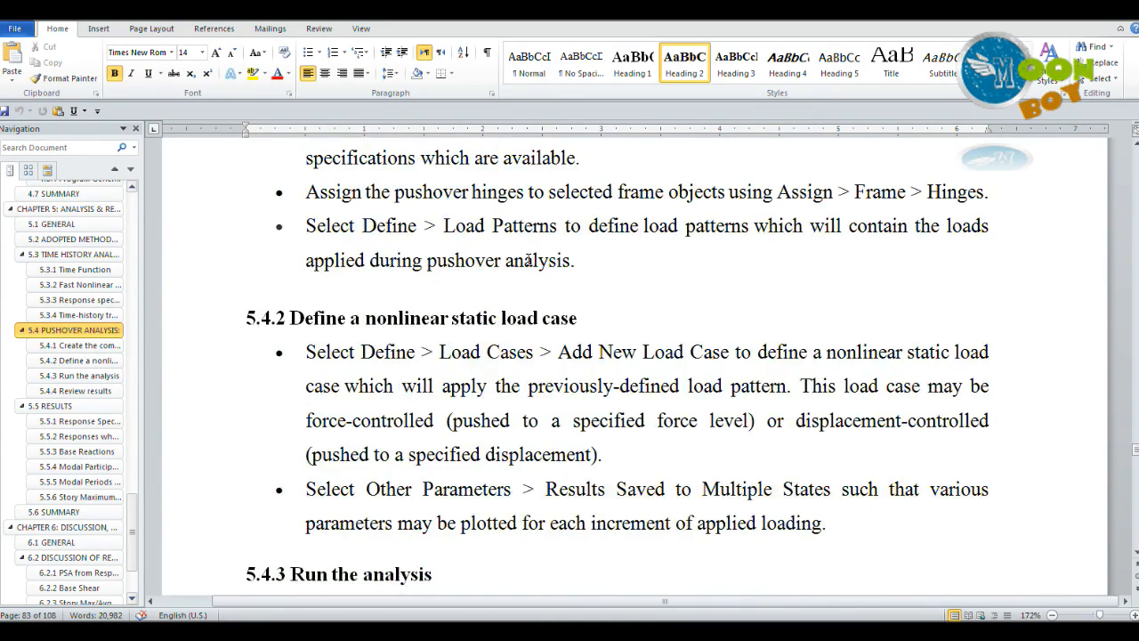
{"action": "scroll", "coordinate": [514, 323], "scroll_direction": "up", "scroll_amount": 2}
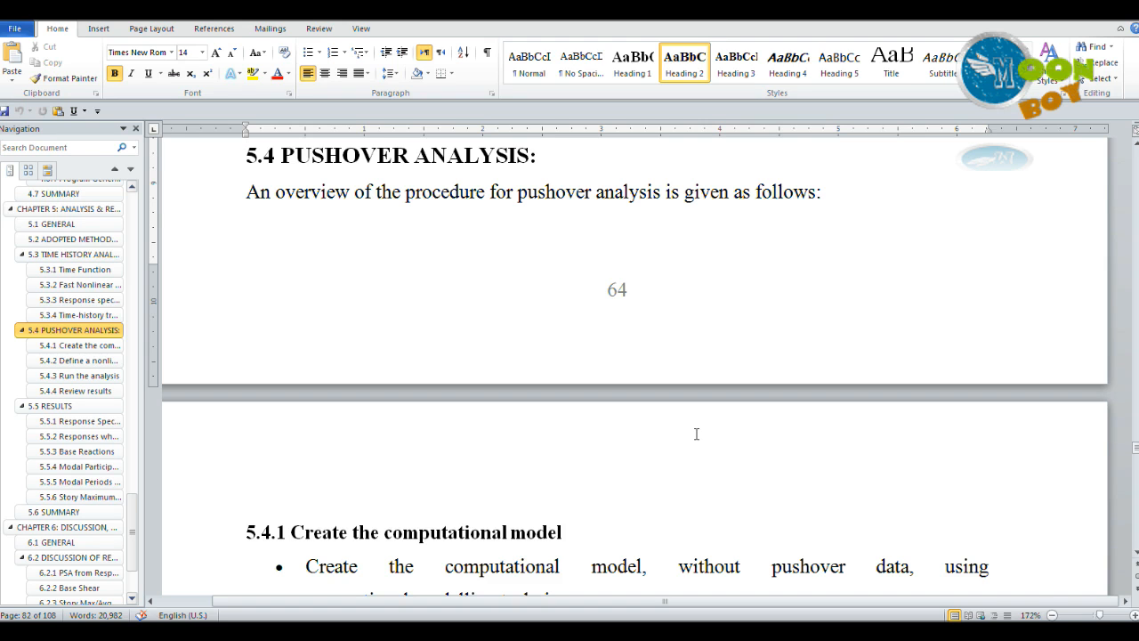
{"action": "scroll", "coordinate": [711, 456], "scroll_direction": "down", "scroll_amount": 3}
{"action": "scroll", "coordinate": [705, 452], "scroll_direction": "up", "scroll_amount": 7}
{"action": "scroll", "coordinate": [704, 454], "scroll_direction": "up", "scroll_amount": 2}
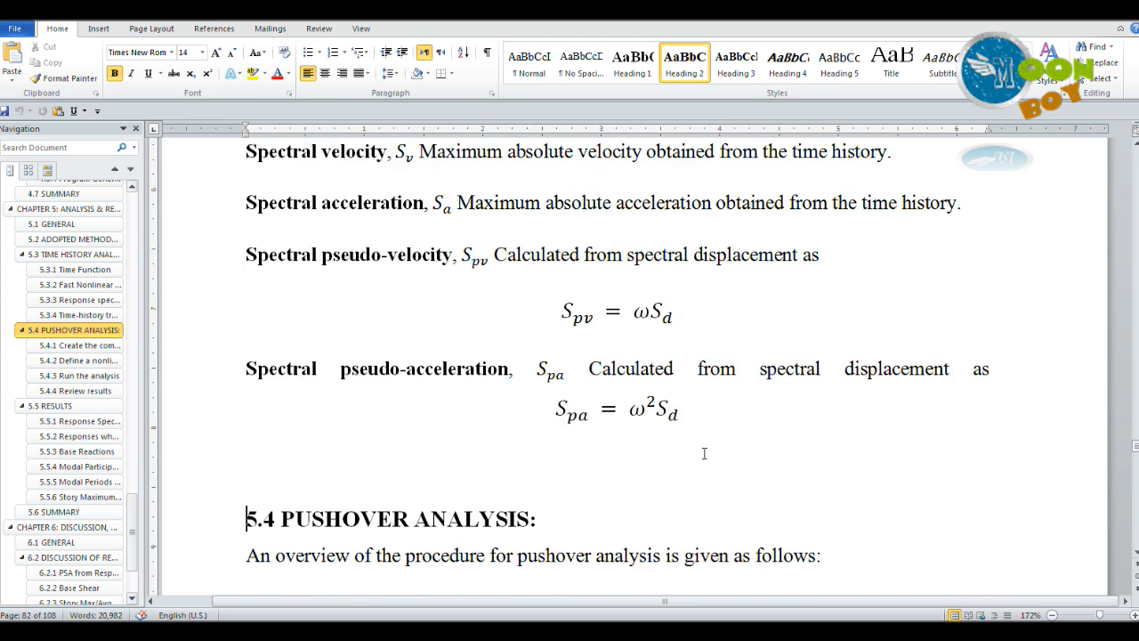
{"action": "scroll", "coordinate": [704, 454], "scroll_direction": "down", "scroll_amount": 11}
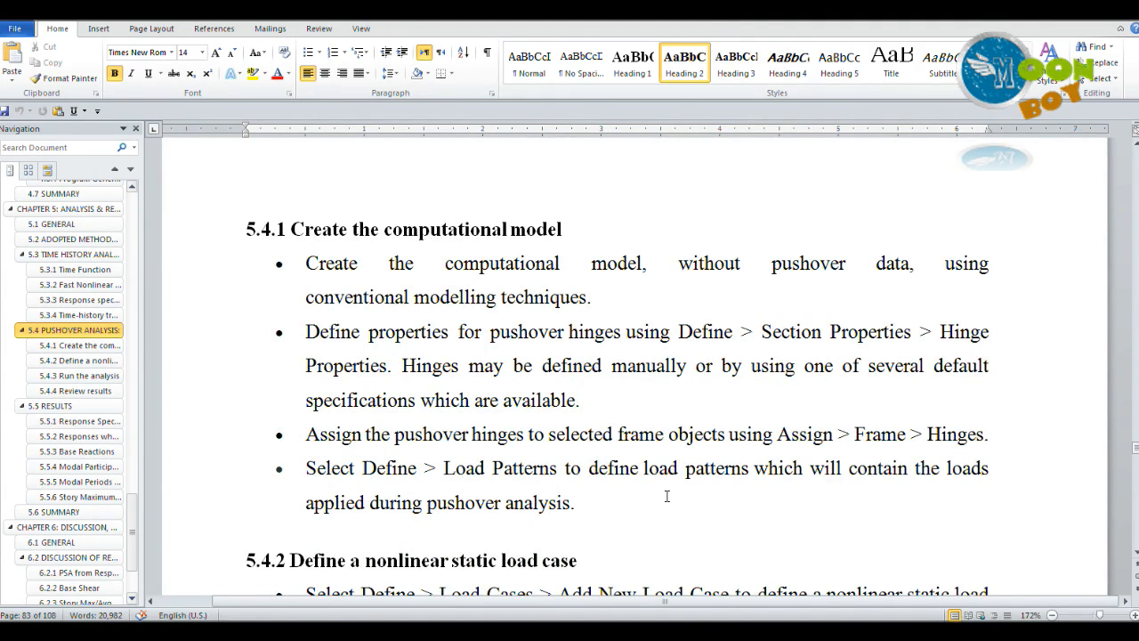
{"action": "scroll", "coordinate": [719, 442], "scroll_direction": "down", "scroll_amount": 1}
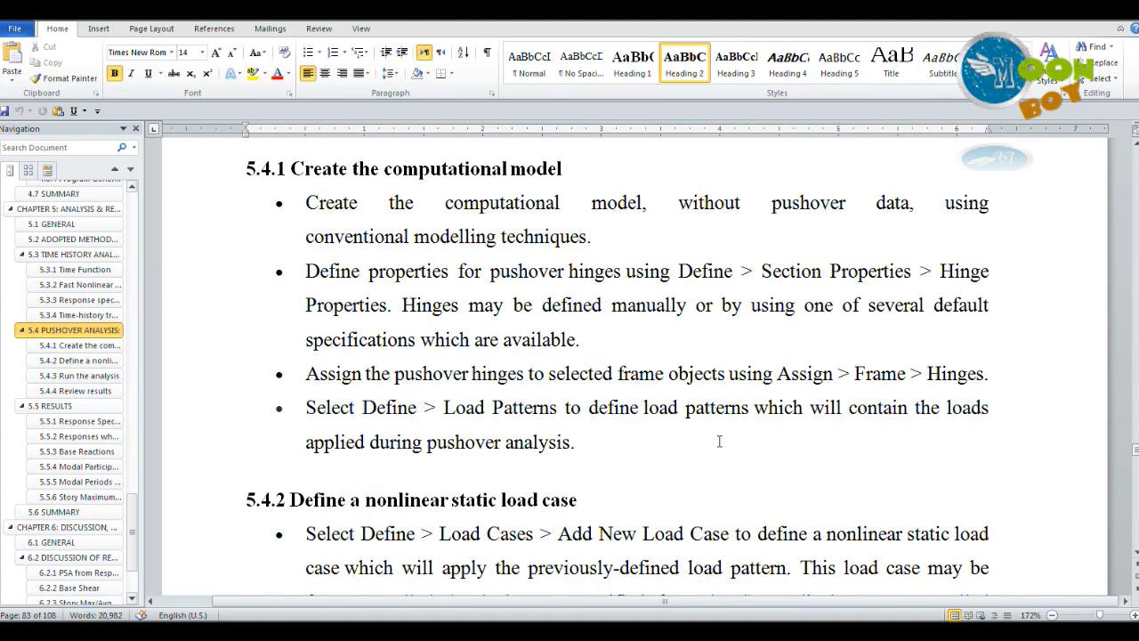
{"action": "scroll", "coordinate": [710, 435], "scroll_direction": "down", "scroll_amount": 5}
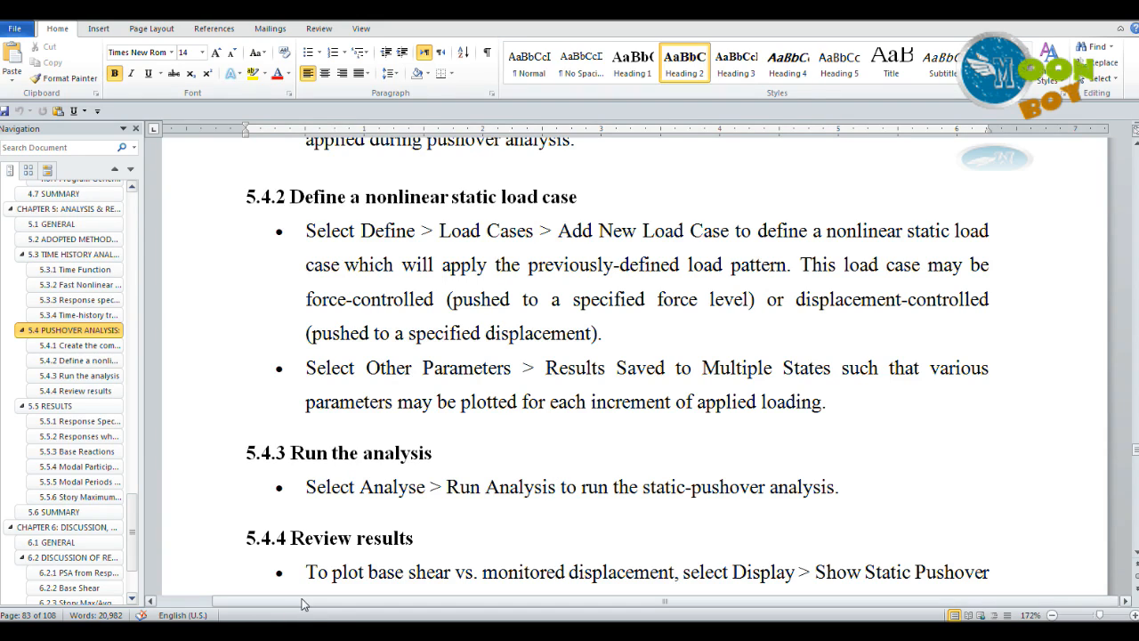
Switch to the building model in ETABS and examine the types of its dead, live, seismic and wind load patterns
{"action": "key", "text": "alt+Tab"}
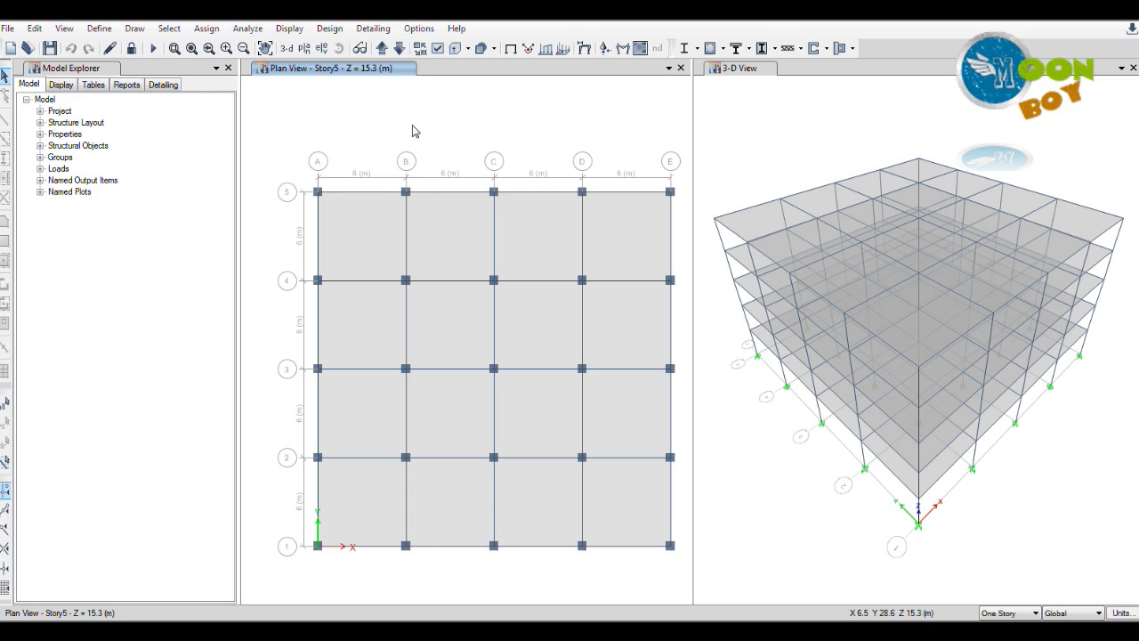
{"action": "left_click", "coordinate": [100, 29]}
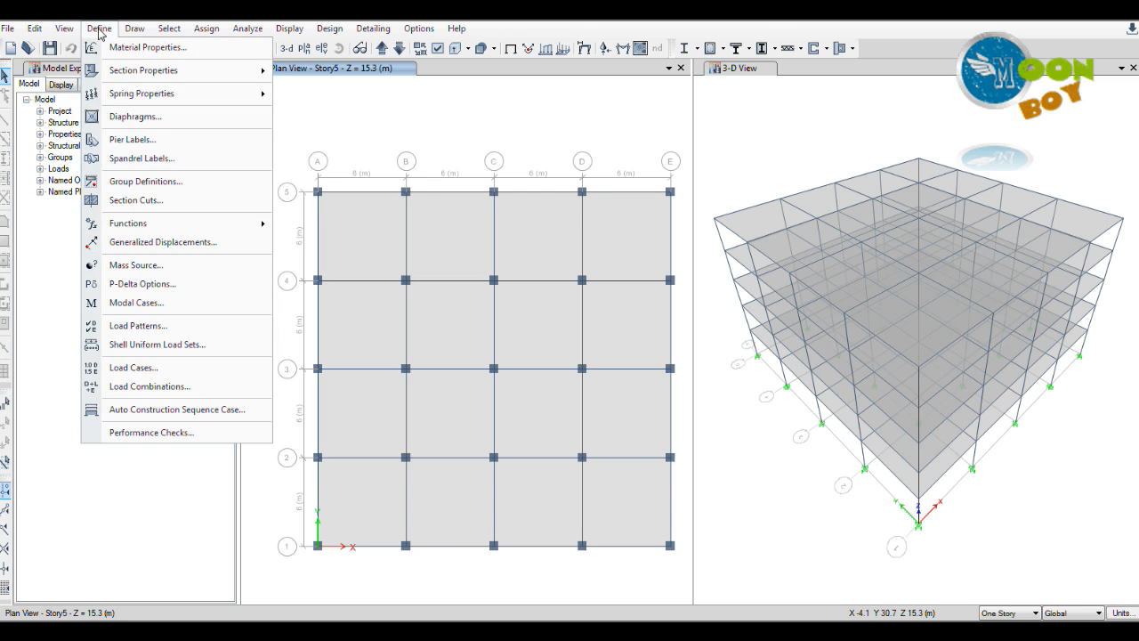
{"action": "left_click", "coordinate": [161, 329]}
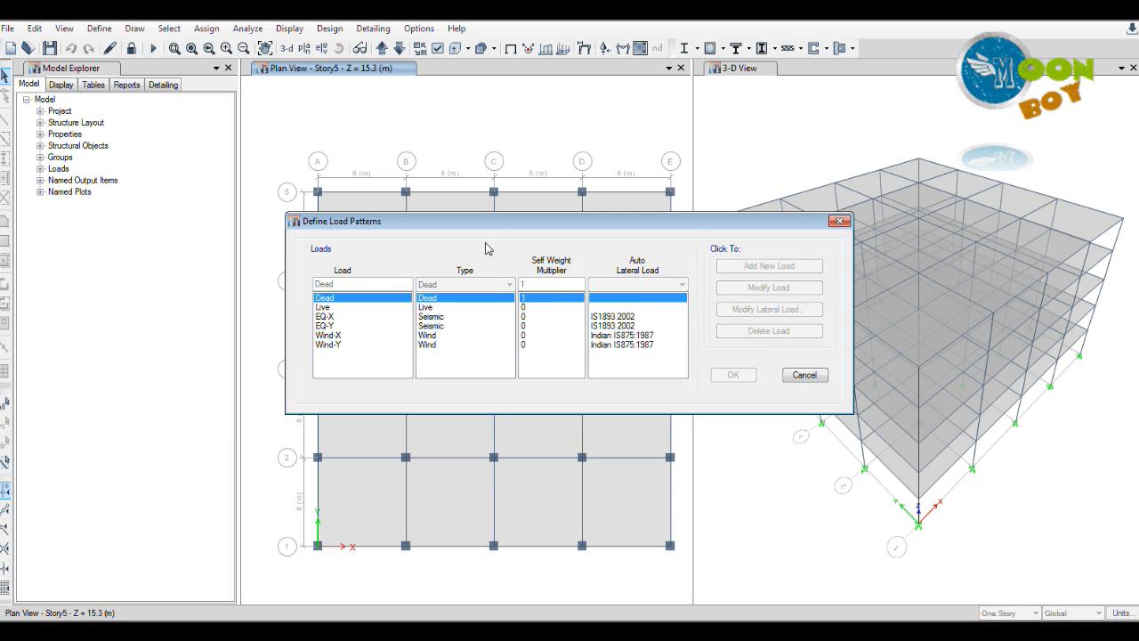
{"action": "left_click_drag", "start_coordinate": [494, 222], "coordinate": [469, 190]}
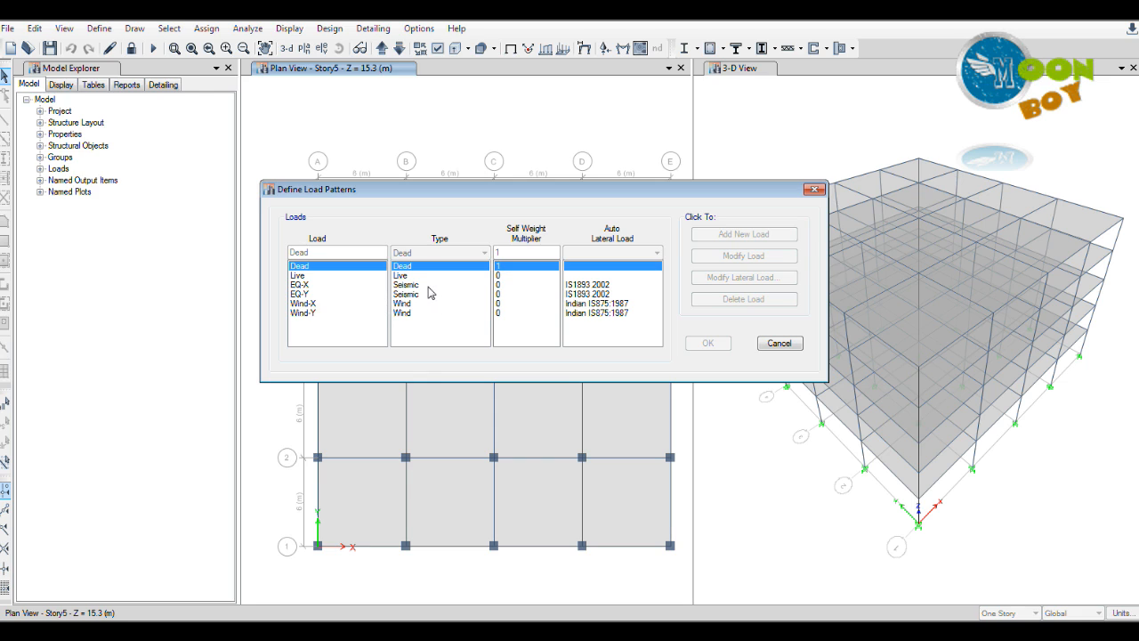
{"action": "left_click", "coordinate": [363, 276]}
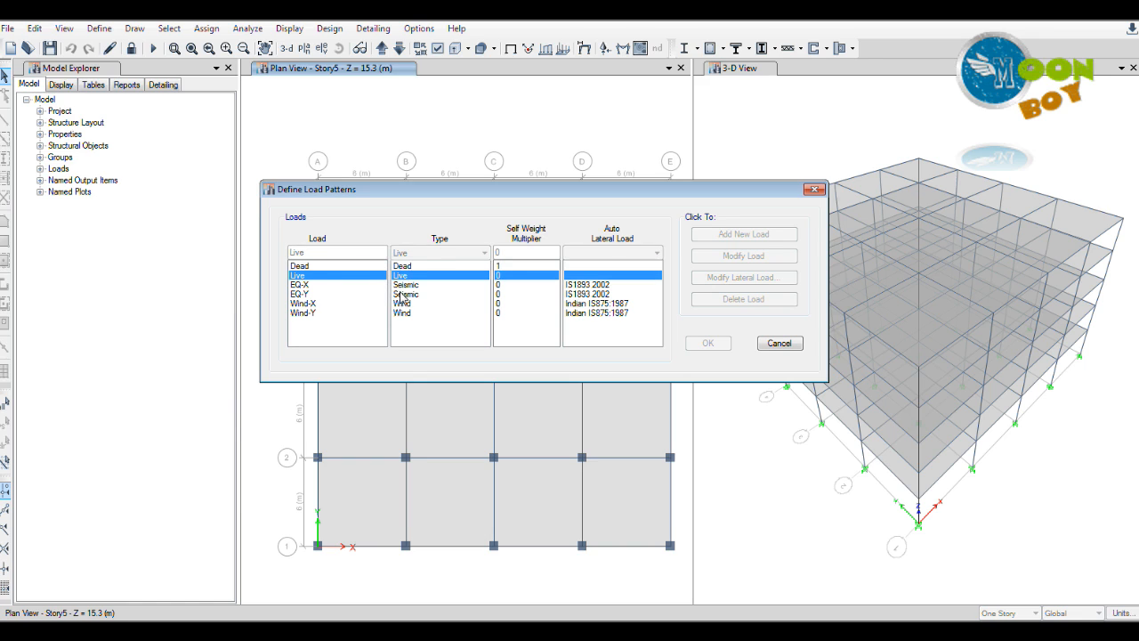
{"action": "left_click", "coordinate": [402, 285]}
{"action": "left_click", "coordinate": [402, 294]}
{"action": "left_click", "coordinate": [400, 312]}
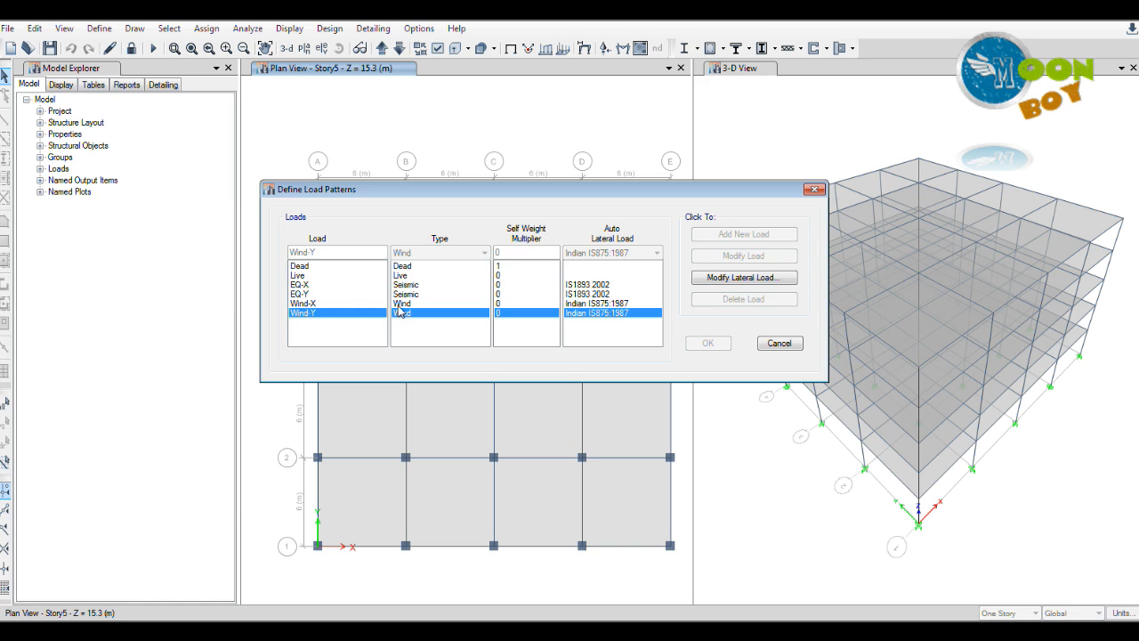
{"action": "left_click", "coordinate": [401, 304]}
{"action": "left_click", "coordinate": [405, 285]}
{"action": "left_click", "coordinate": [408, 303]}
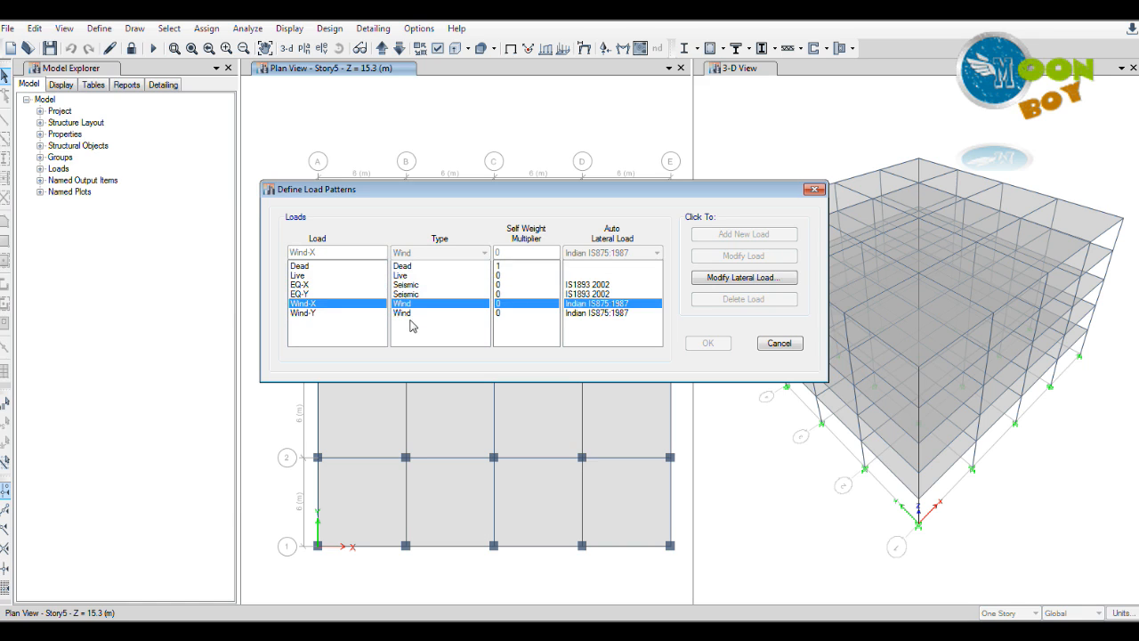
Check the auto lateral load codes of the seismic and wind load patterns, and close the definitions without changes
{"action": "left_click_drag", "start_coordinate": [780, 193], "coordinate": [732, 197]}
{"action": "left_click", "coordinate": [567, 289]}
{"action": "left_click", "coordinate": [566, 299]}
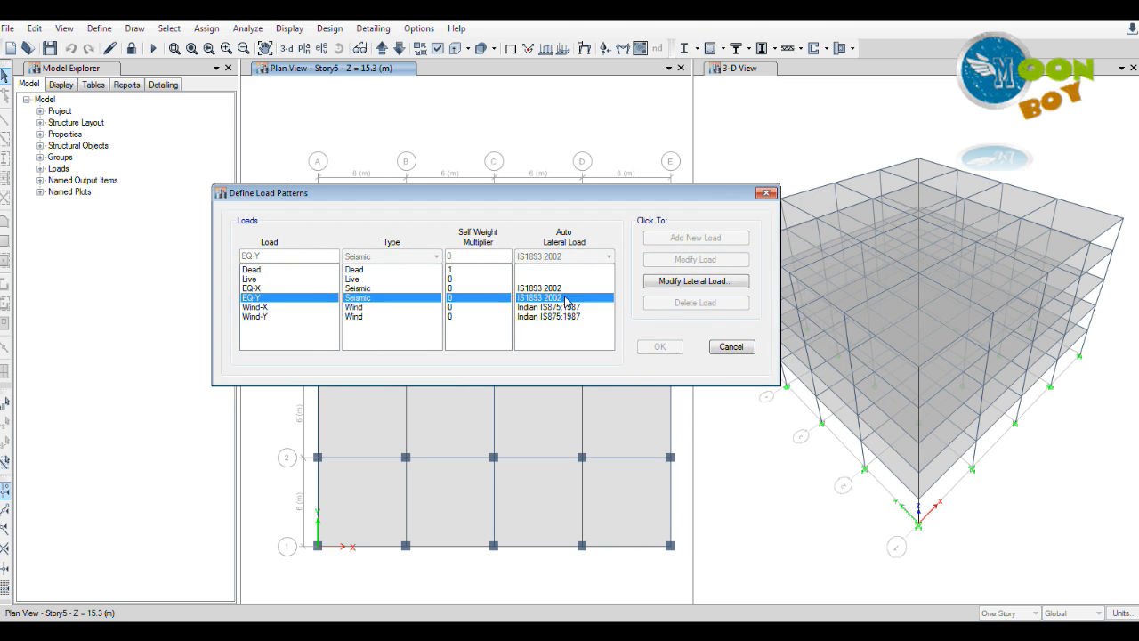
{"action": "left_click", "coordinate": [570, 307]}
{"action": "left_click", "coordinate": [573, 317]}
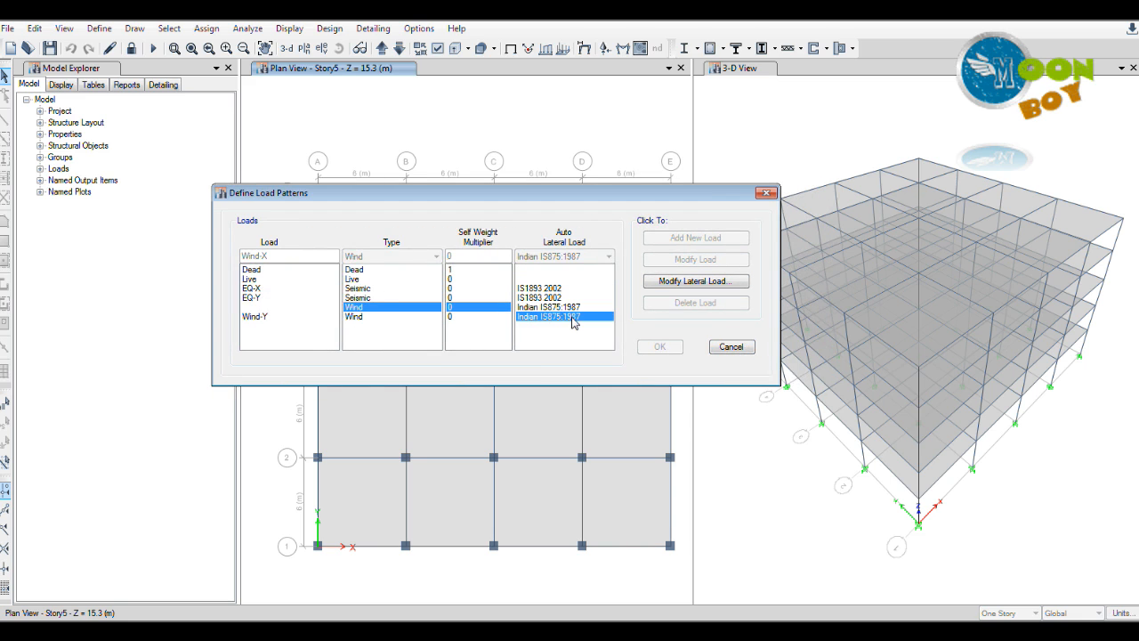
{"action": "left_click", "coordinate": [739, 349]}
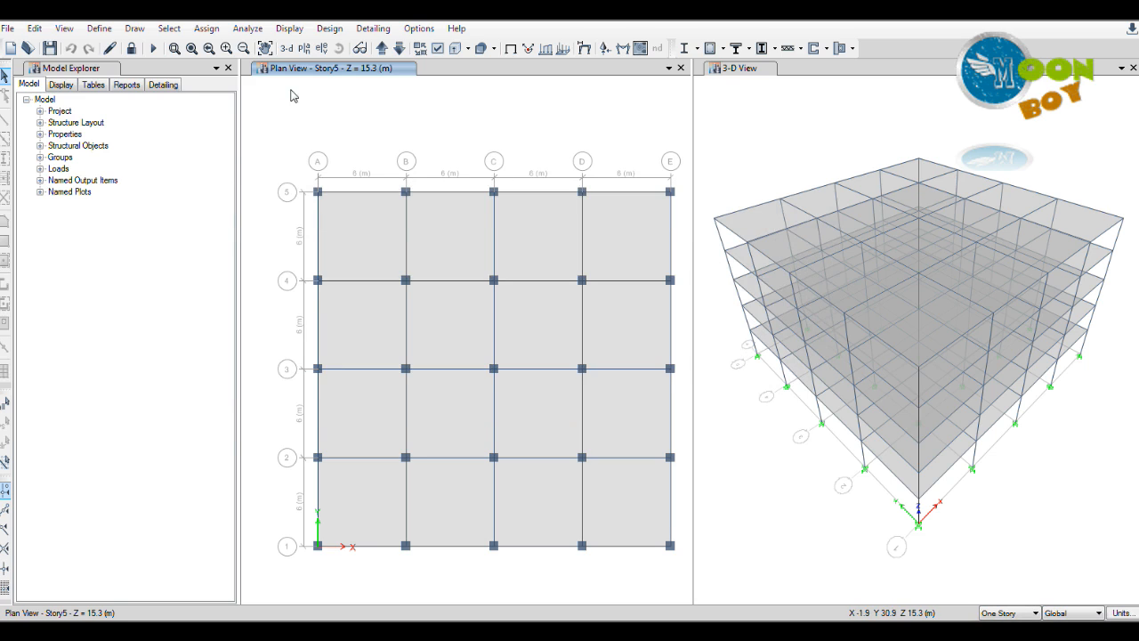
Unlock the model, accepting deletion of its analysis results, and reopen the load pattern definitions
{"action": "left_click", "coordinate": [131, 48]}
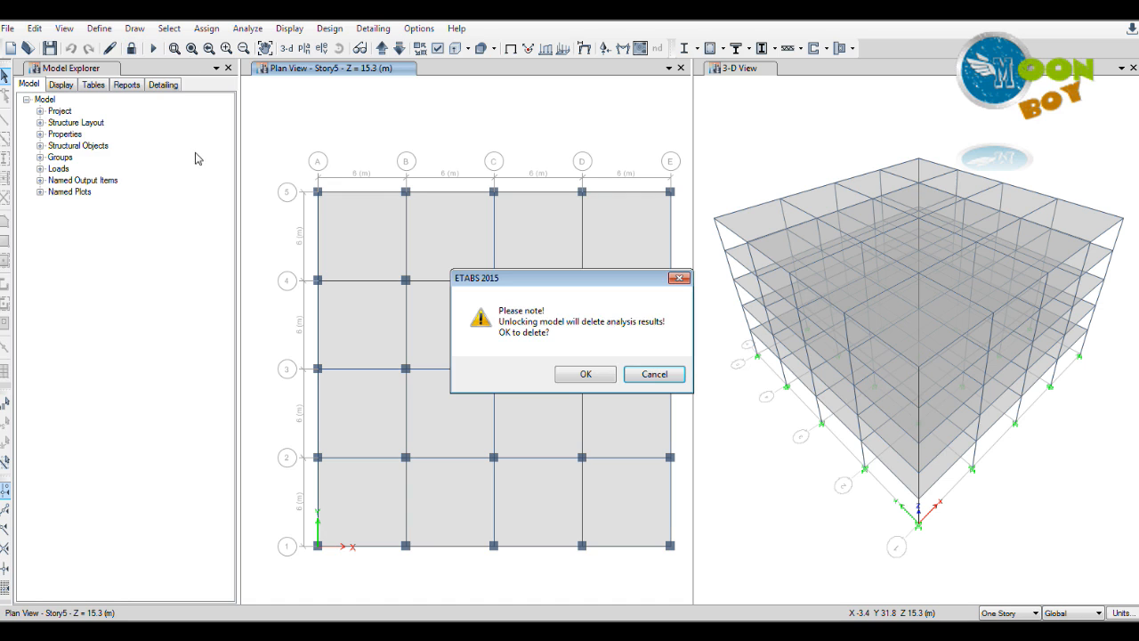
{"action": "left_click", "coordinate": [592, 376]}
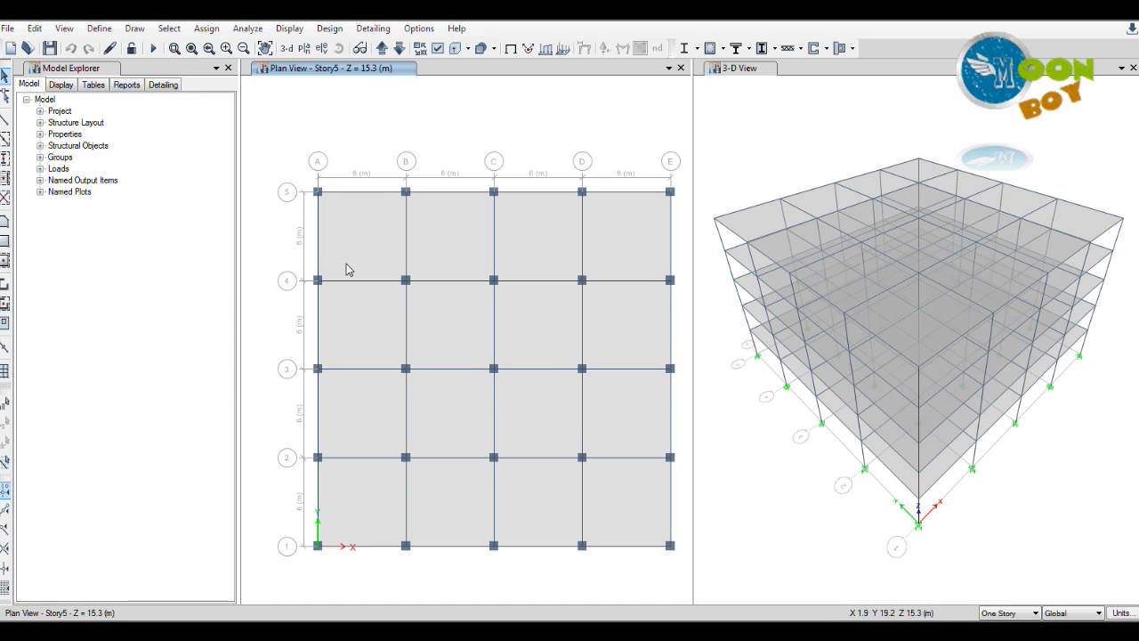
{"action": "left_click", "coordinate": [102, 28]}
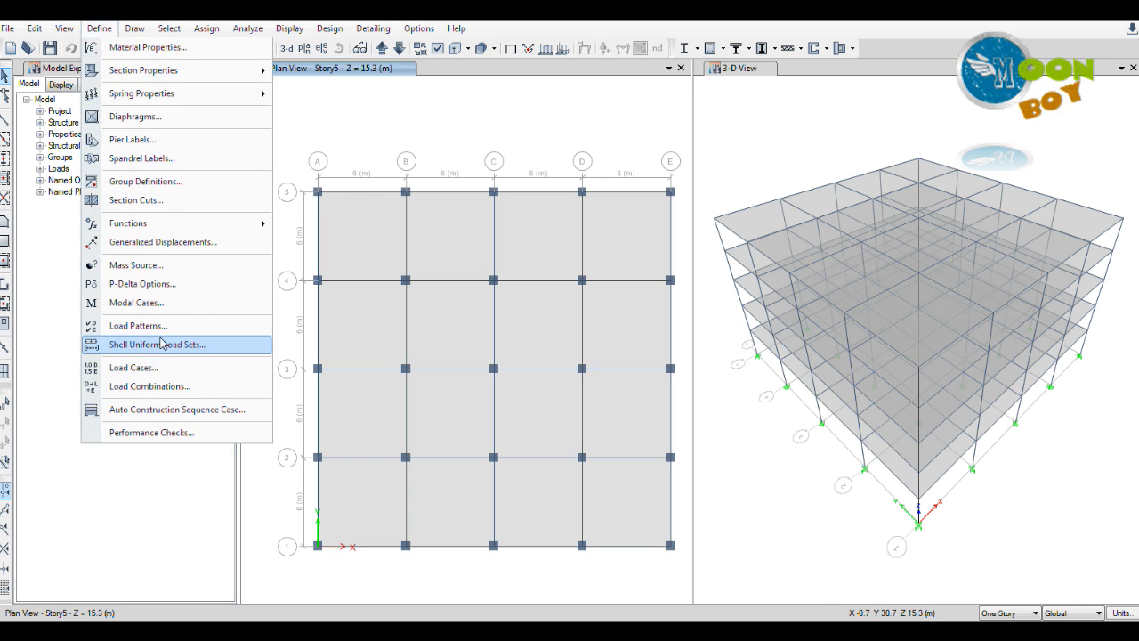
{"action": "left_click", "coordinate": [138, 325]}
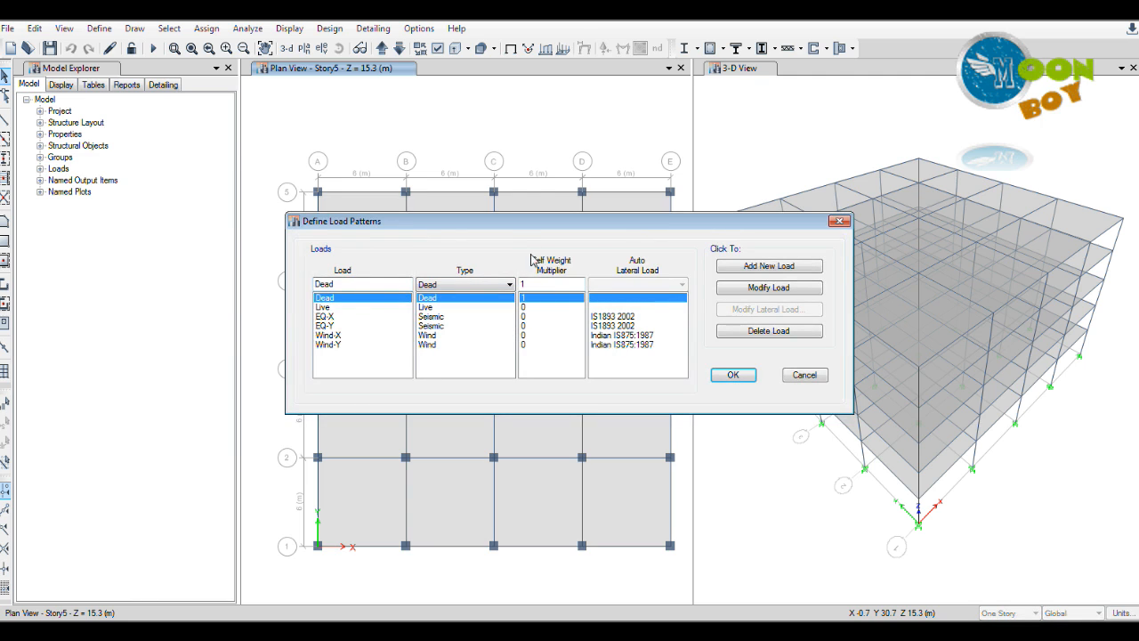
Add a load pattern named Push X with type Other and a self weight multiplier of 0
{"action": "left_click_drag", "start_coordinate": [500, 222], "coordinate": [543, 203]}
{"action": "type", "text": "Push "}
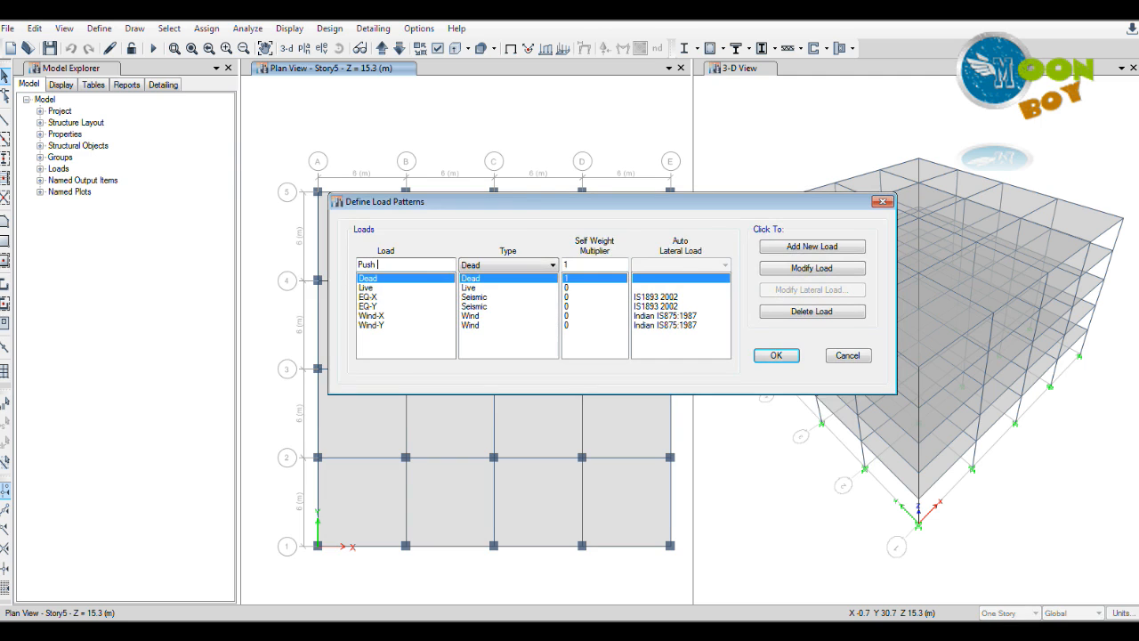
{"action": "type", "text": "X"}
{"action": "left_click", "coordinate": [525, 265]}
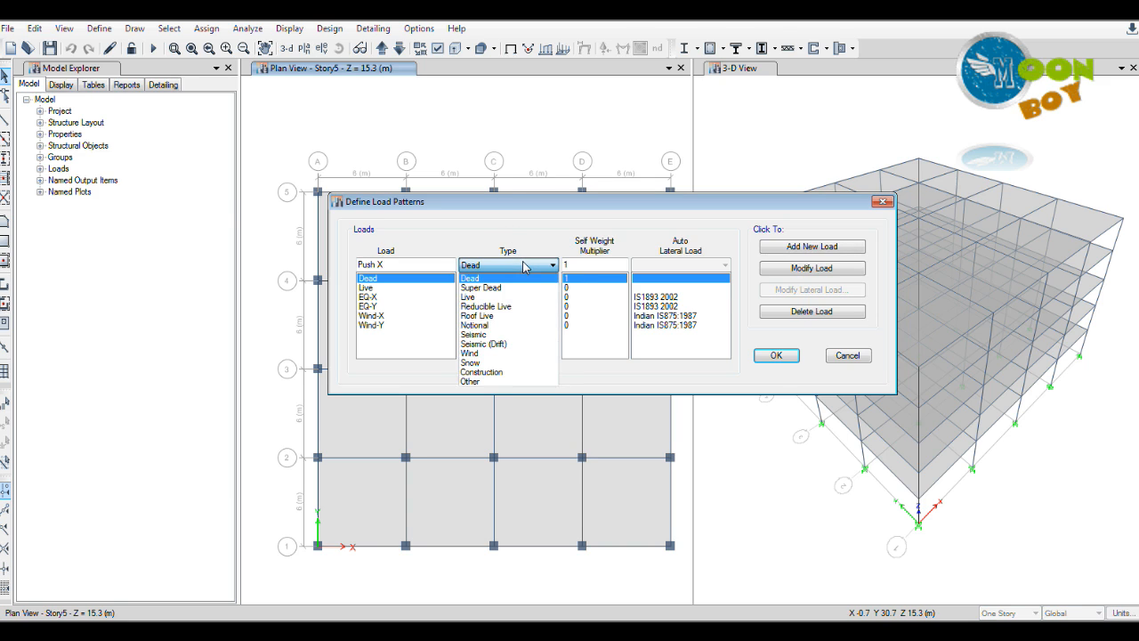
{"action": "left_click", "coordinate": [501, 382]}
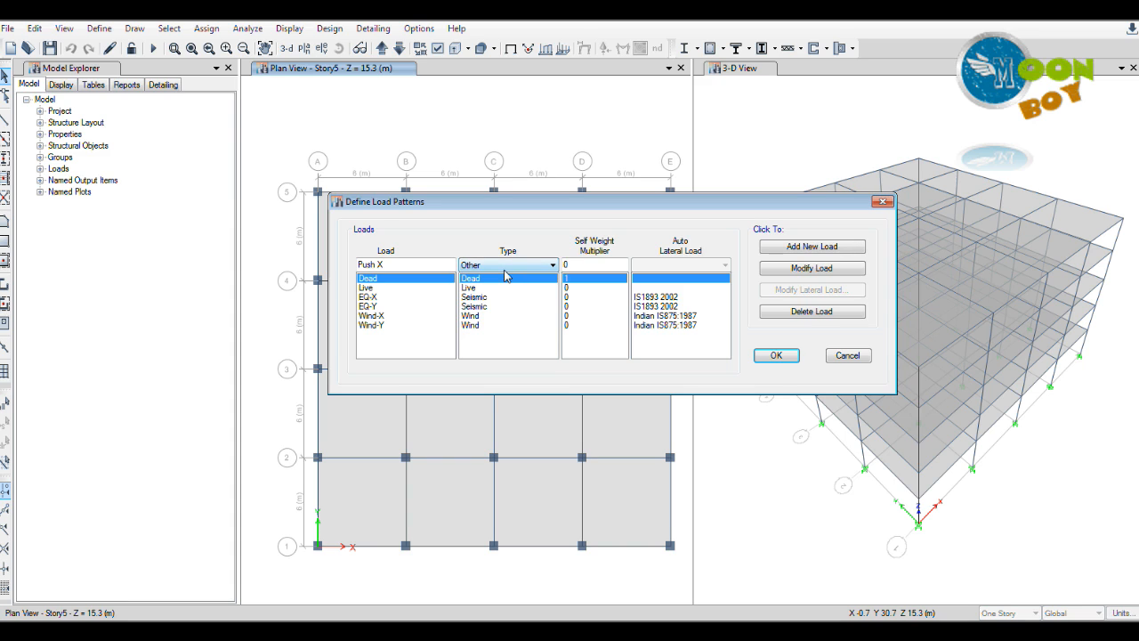
{"action": "left_click", "coordinate": [799, 248]}
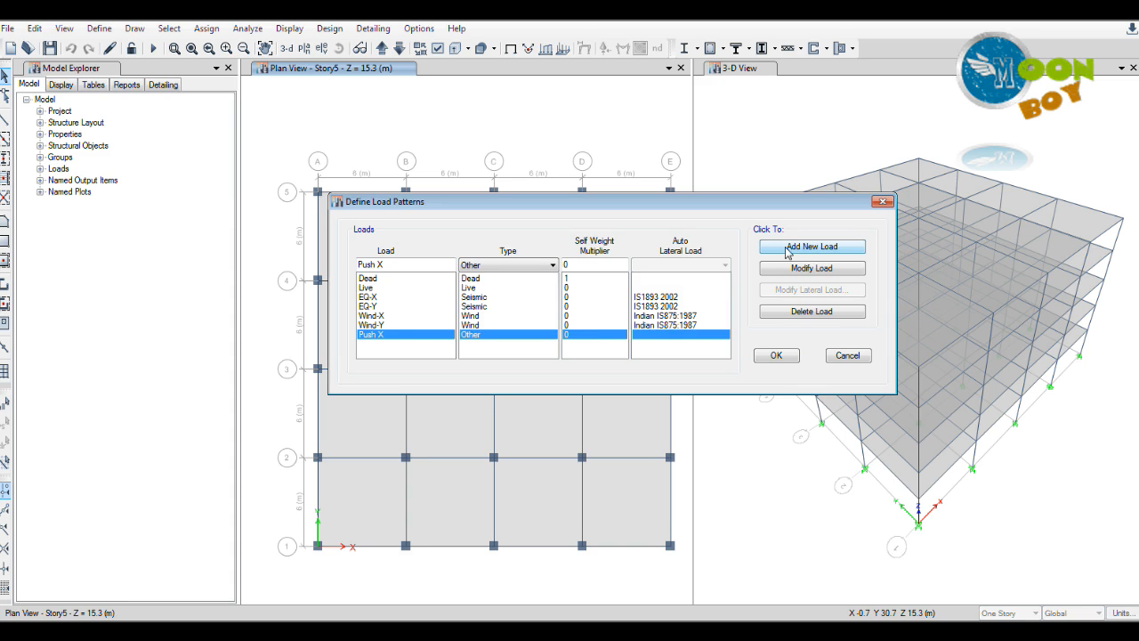
Add a second load pattern named Push Y with type Other and accept the load pattern definitions
{"action": "double_click", "coordinate": [381, 266]}
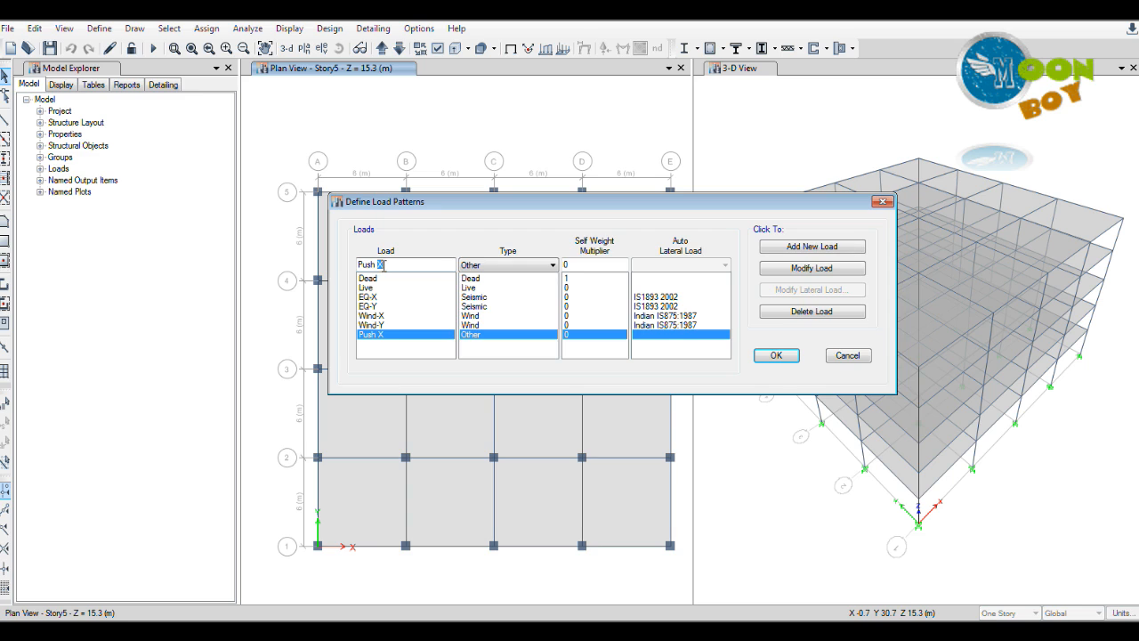
{"action": "type", "text": "Y"}
{"action": "left_click", "coordinate": [793, 247]}
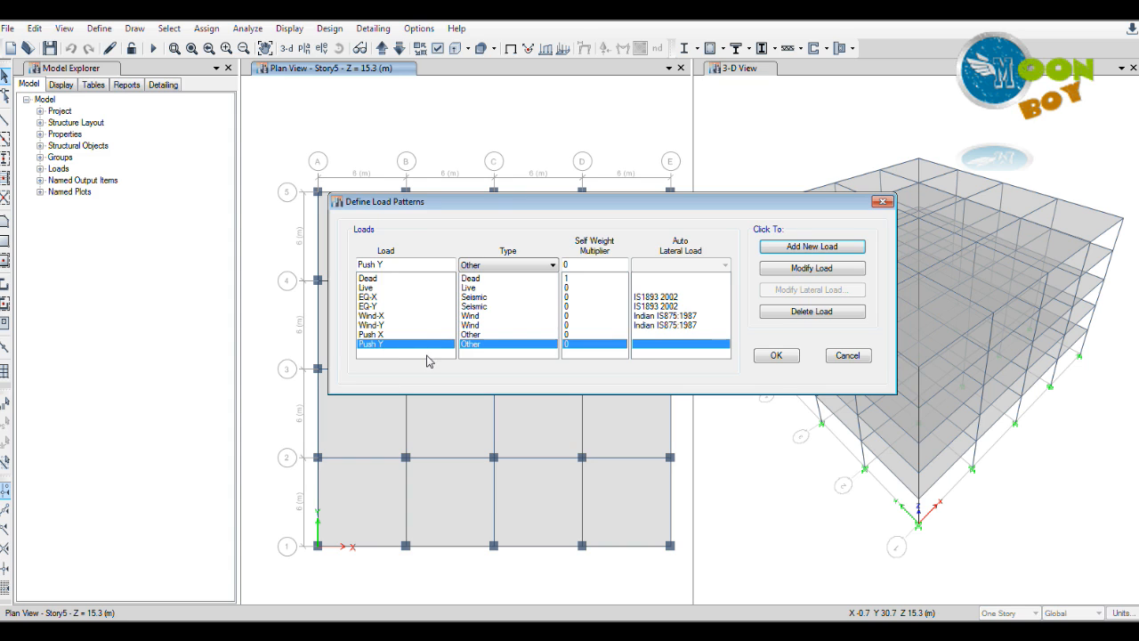
{"action": "left_click", "coordinate": [396, 335]}
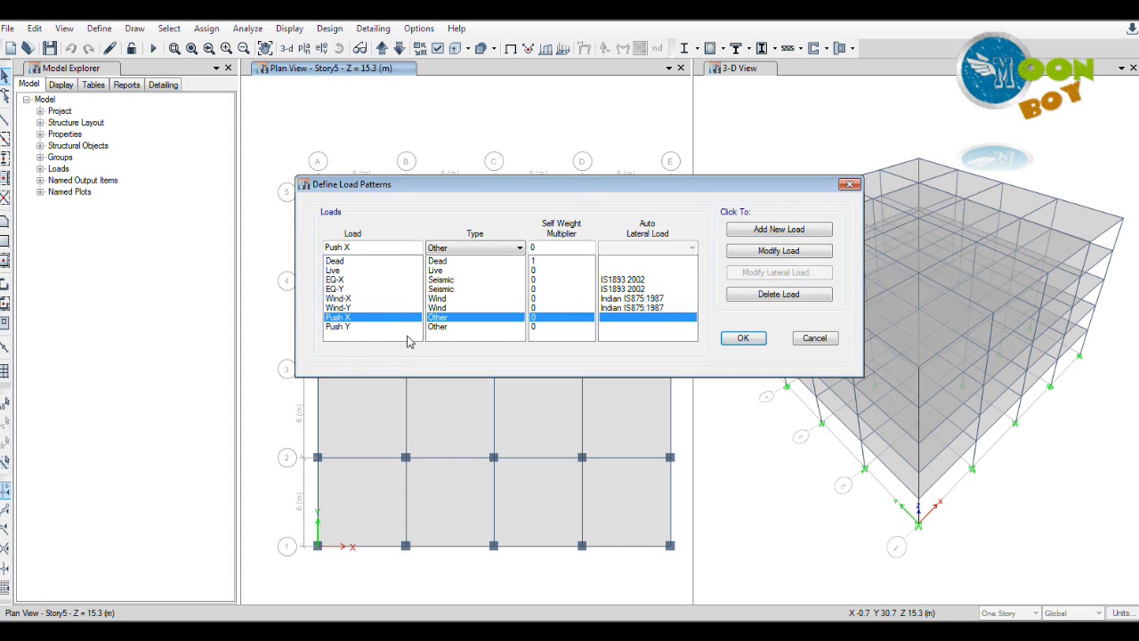
{"action": "left_click", "coordinate": [741, 340]}
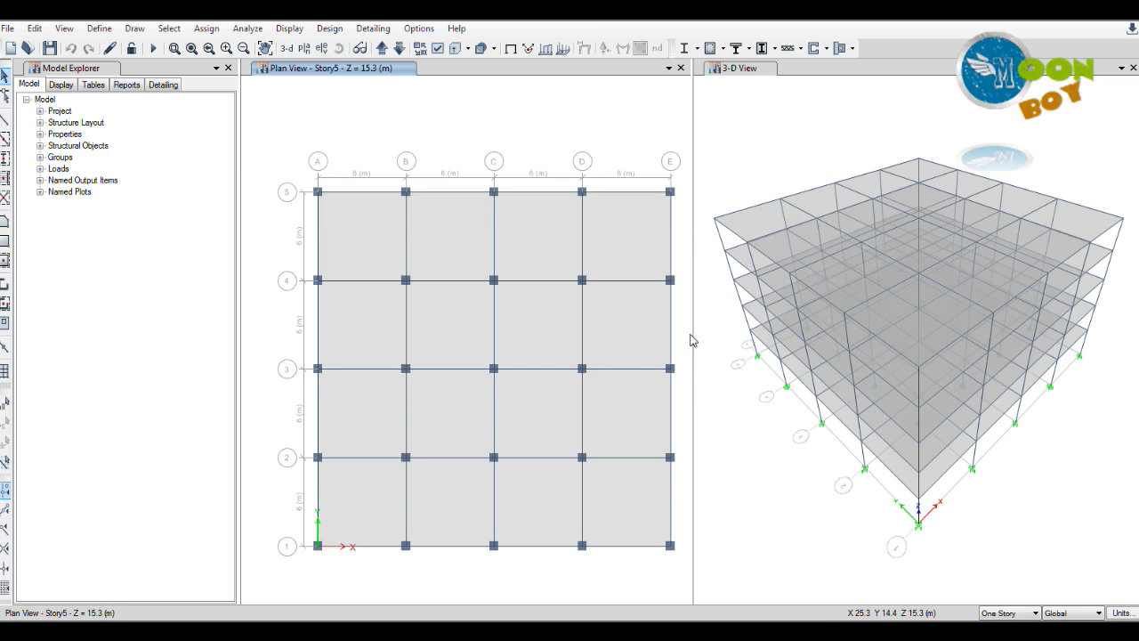
Open the Push X load case for editing and set it to Nonlinear Static with mass source MsSrc1
{"action": "left_click", "coordinate": [100, 29]}
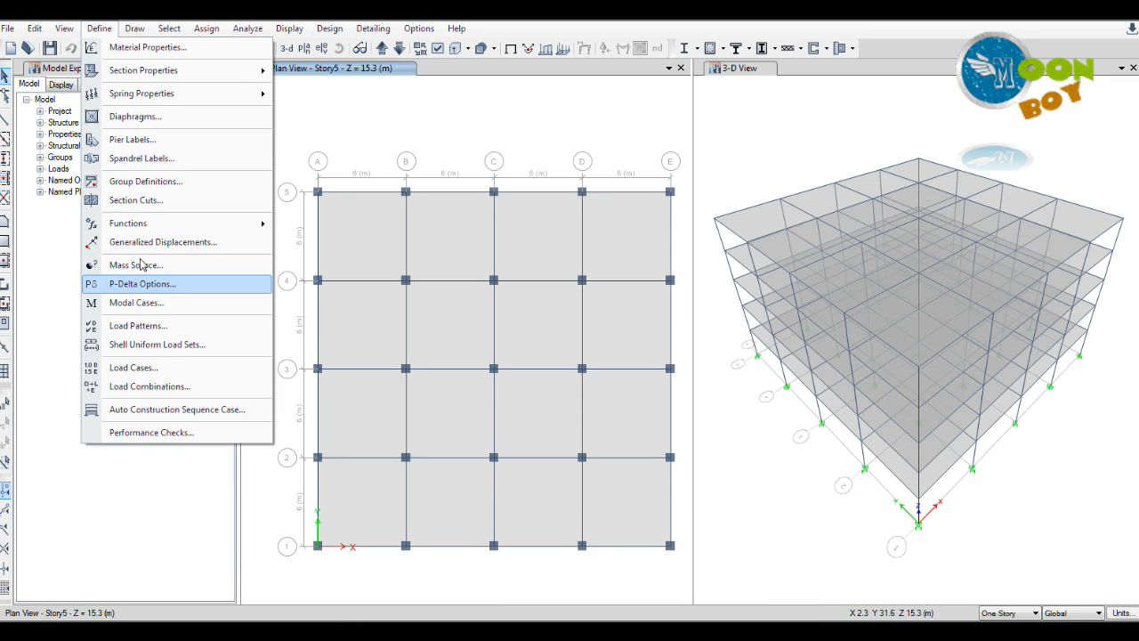
{"action": "left_click", "coordinate": [166, 370]}
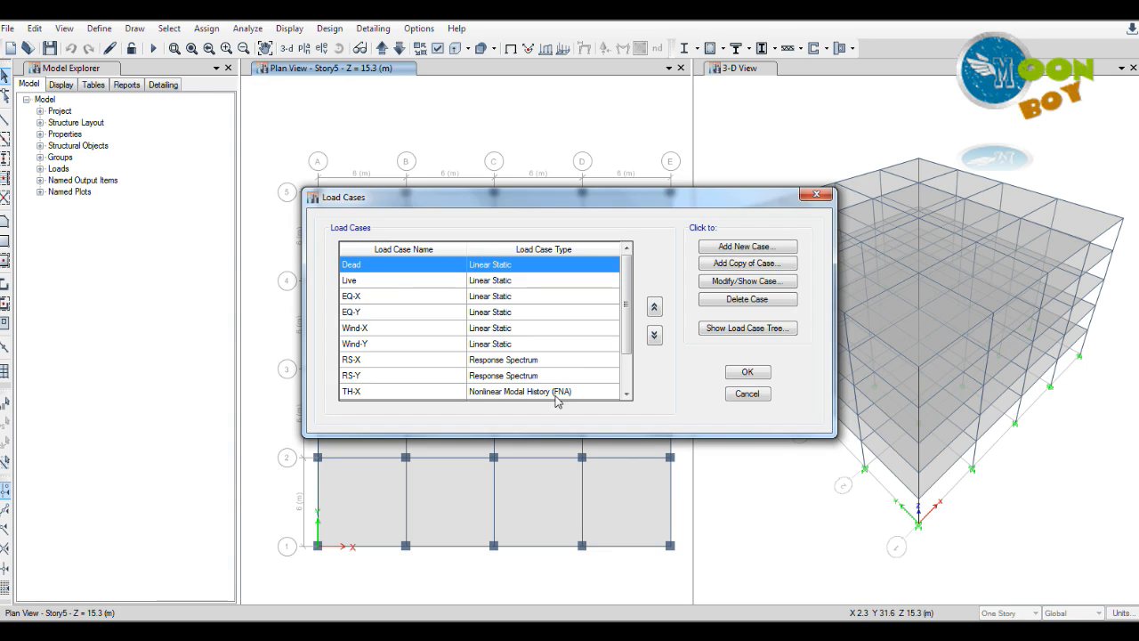
{"action": "left_click_drag", "start_coordinate": [625, 330], "coordinate": [628, 369]}
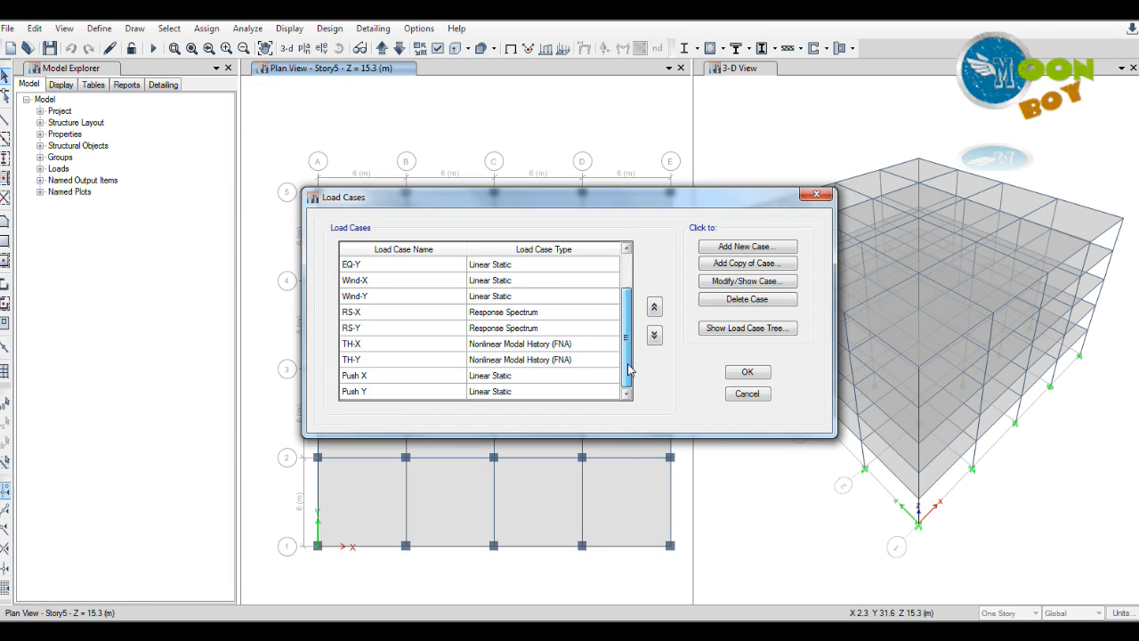
{"action": "left_click", "coordinate": [537, 378]}
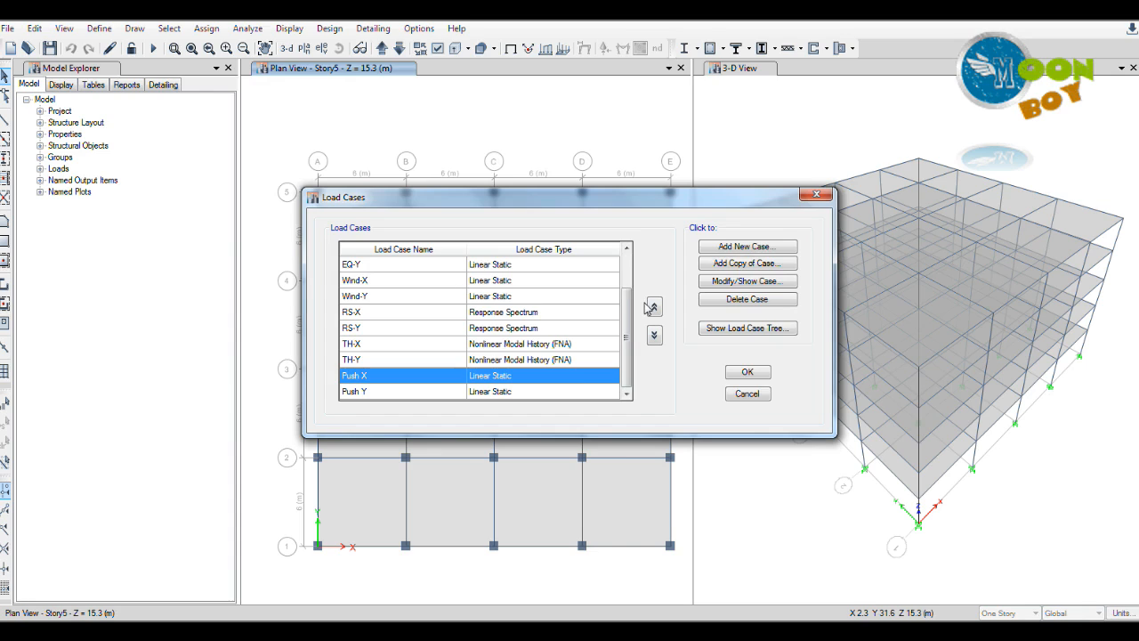
{"action": "left_click", "coordinate": [740, 283]}
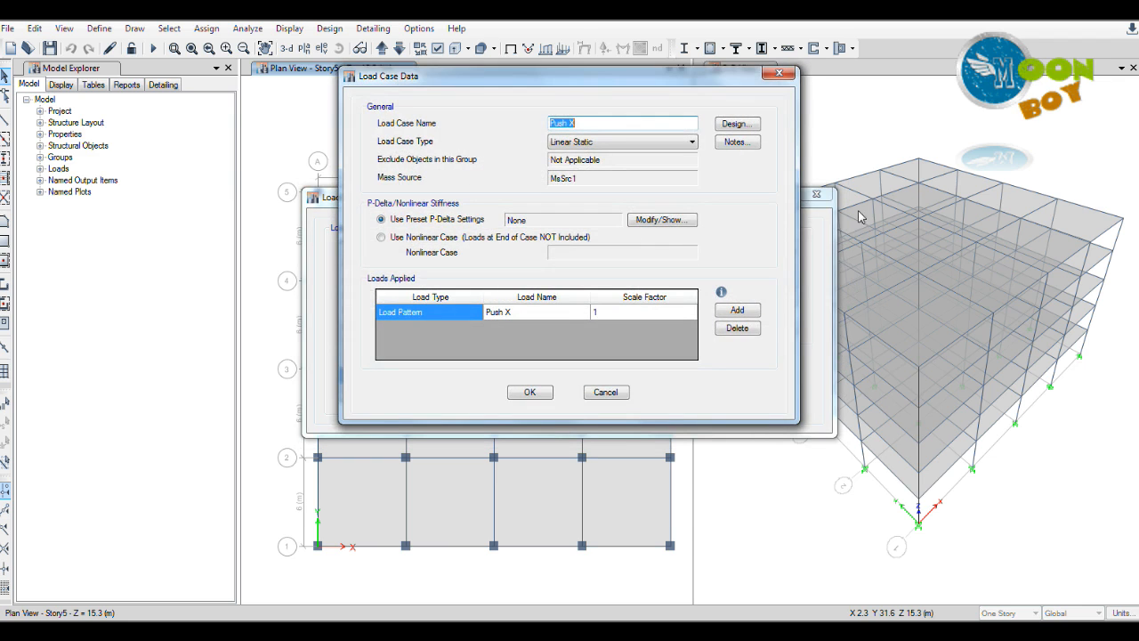
{"action": "left_click", "coordinate": [658, 142]}
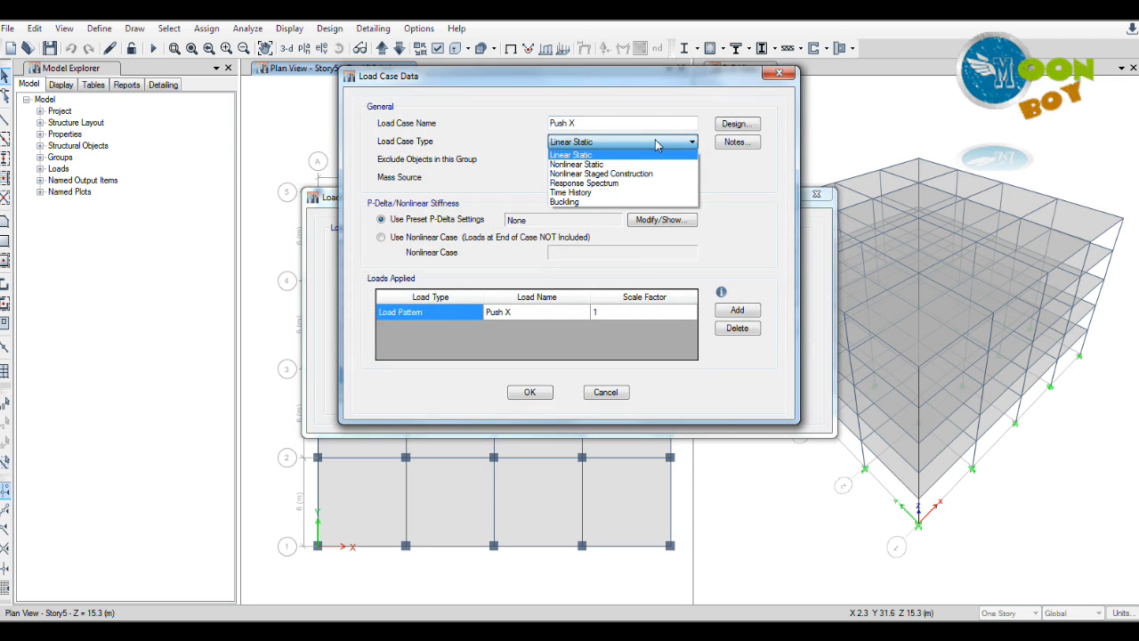
{"action": "left_click", "coordinate": [588, 164]}
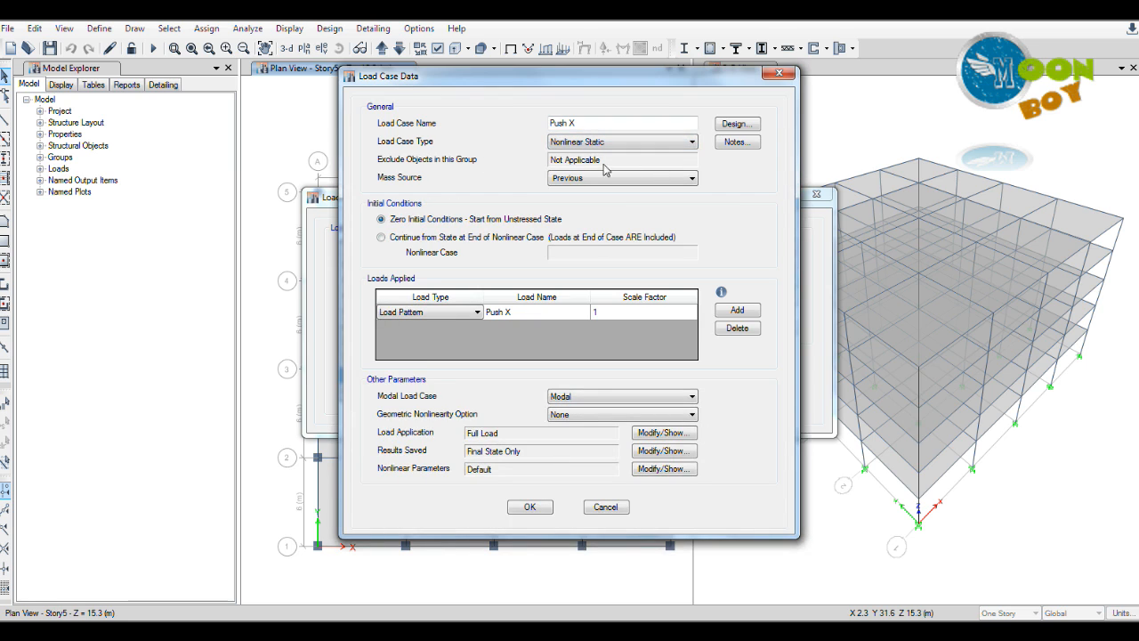
{"action": "left_click", "coordinate": [587, 180]}
{"action": "left_click", "coordinate": [584, 201]}
Change the load applied in the Push X case to Acceleration in direction UX with scale factor 1
{"action": "left_click", "coordinate": [472, 318]}
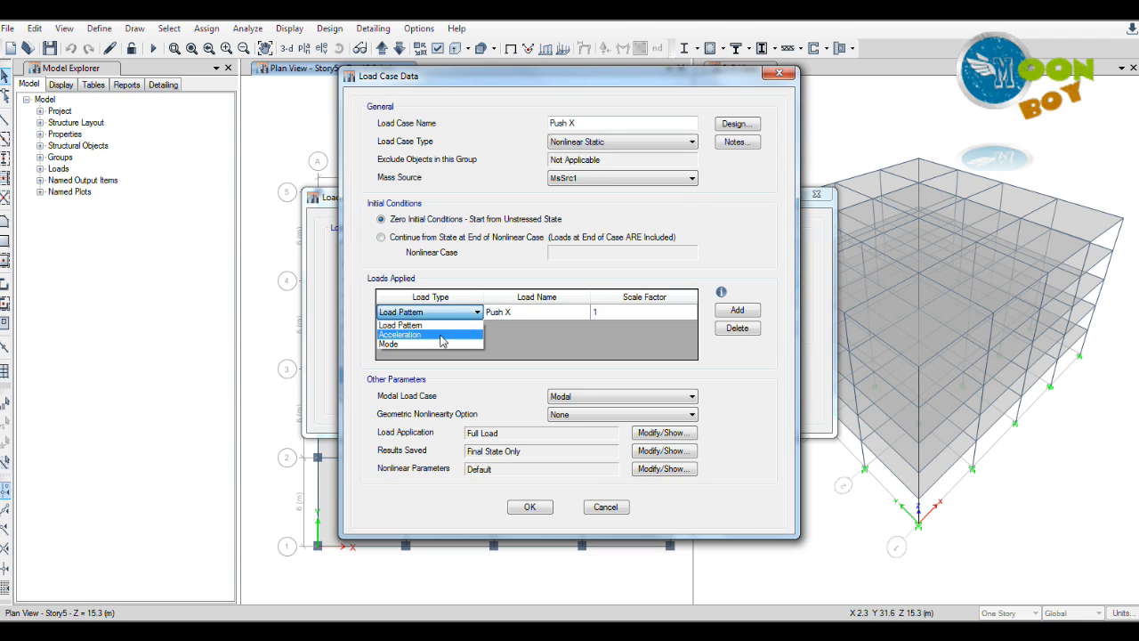
{"action": "left_click", "coordinate": [442, 335]}
{"action": "left_click", "coordinate": [525, 319]}
{"action": "left_click", "coordinate": [535, 317]}
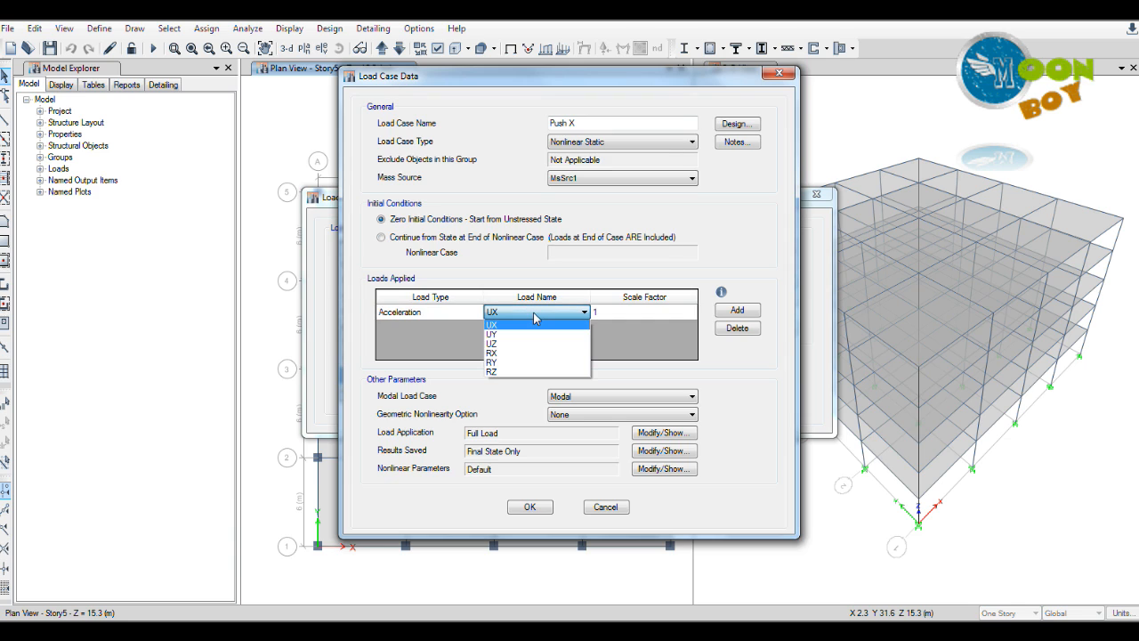
{"action": "left_click", "coordinate": [531, 321]}
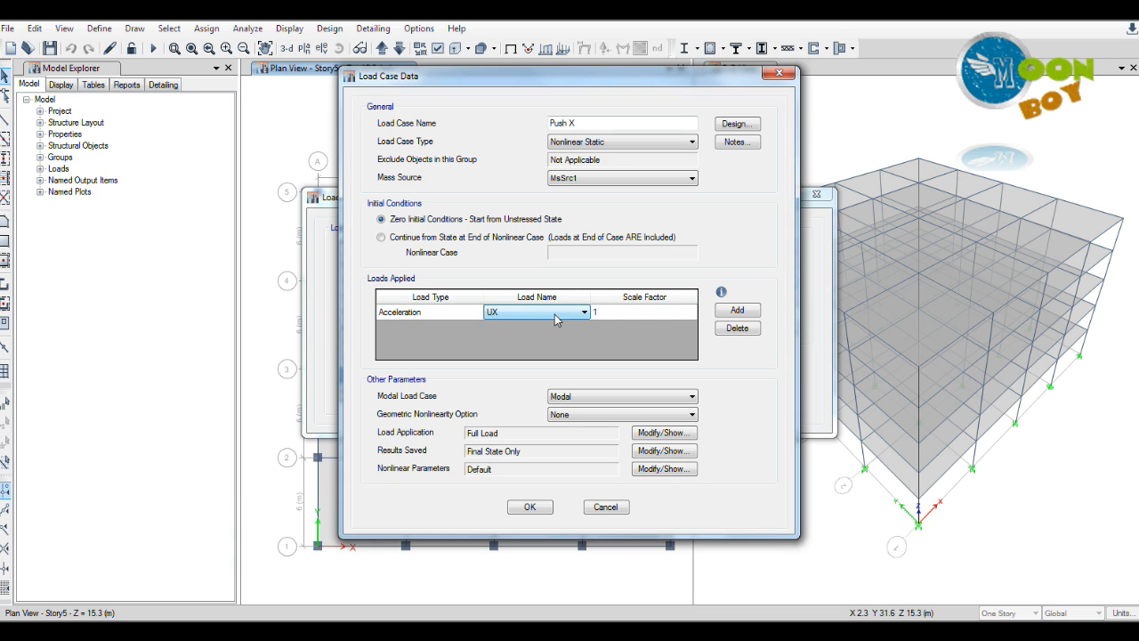
{"action": "left_click", "coordinate": [624, 319]}
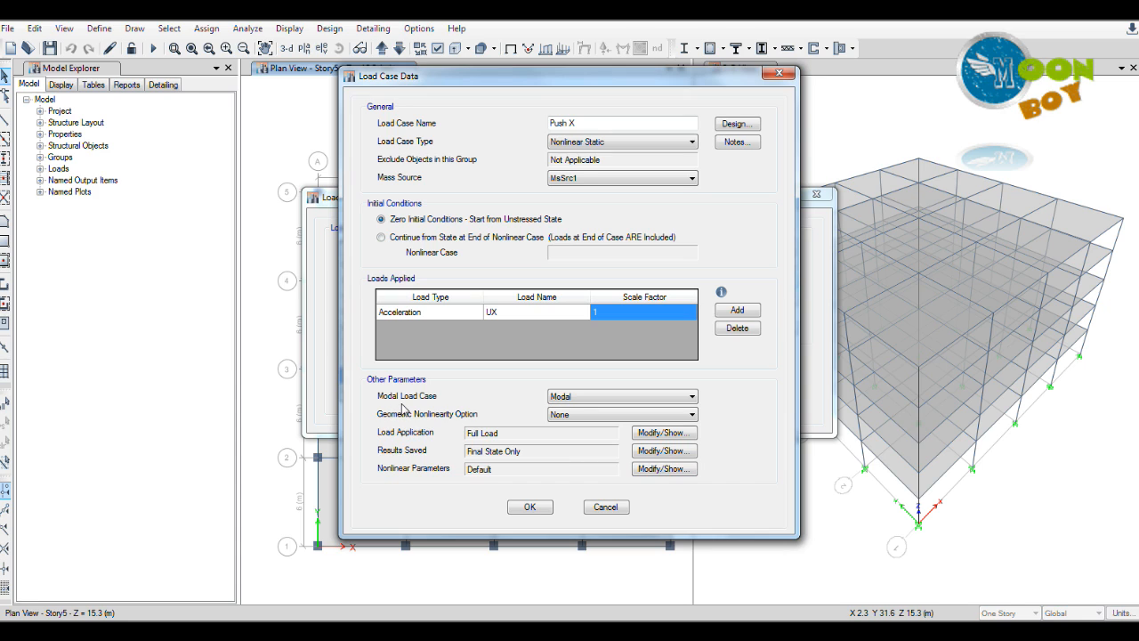
Check the modal load case and geometric nonlinearity options of the Push X case, keeping Modal and None
{"action": "left_click", "coordinate": [621, 403]}
{"action": "left_click", "coordinate": [621, 403]}
{"action": "left_click", "coordinate": [564, 417]}
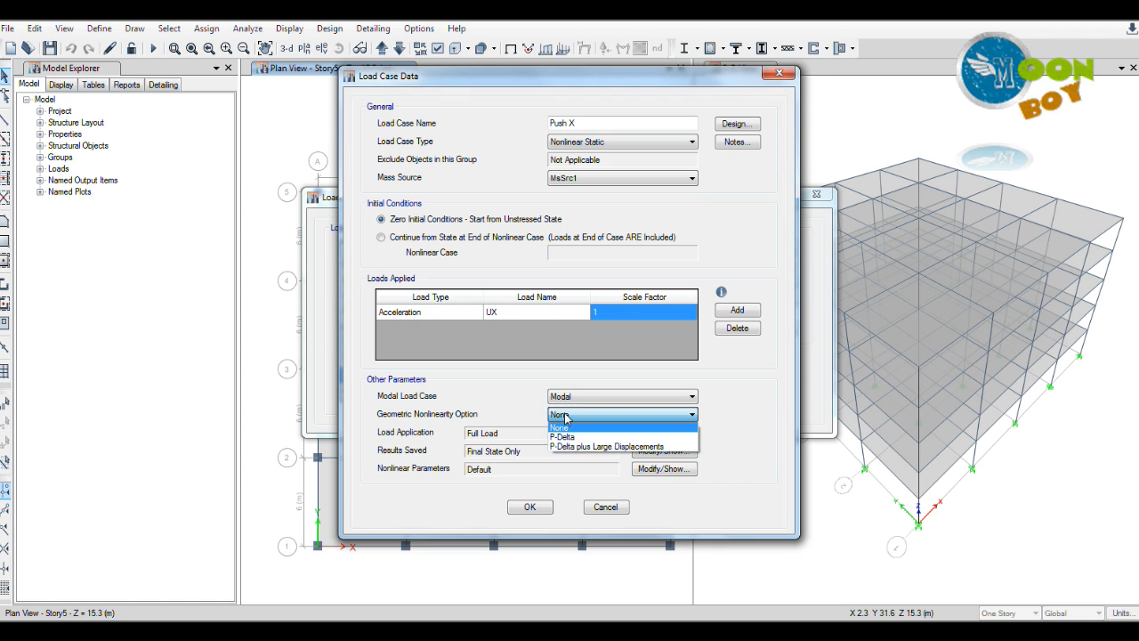
{"action": "left_click", "coordinate": [564, 419]}
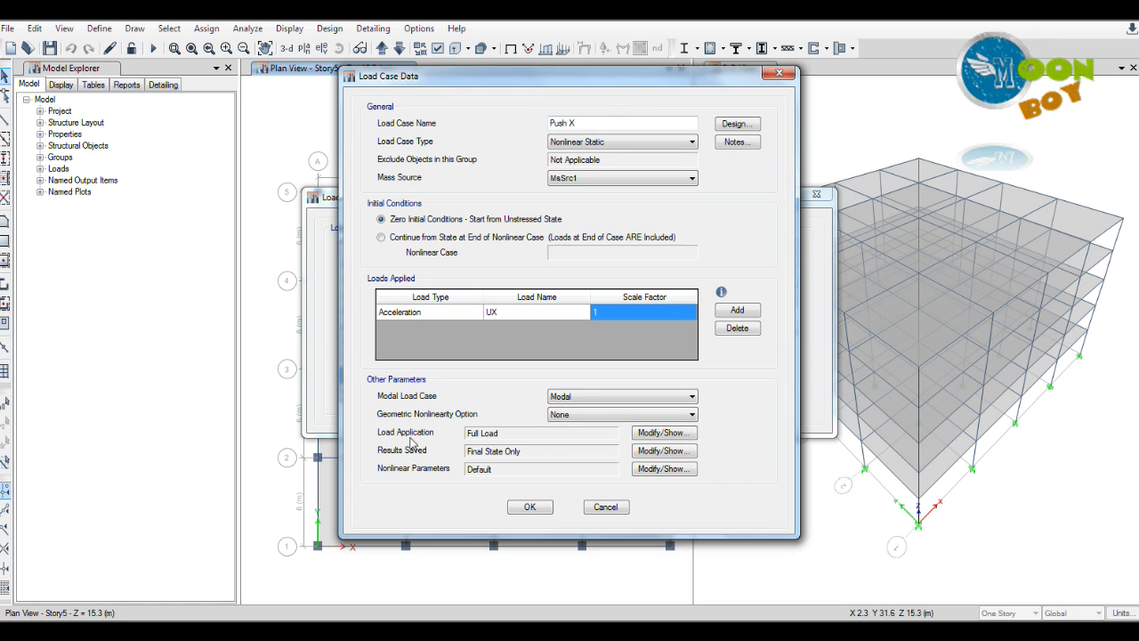
Set the Push X load application to displacement control, using a monitored displacement of 612 mm for U1 at Story5, joint 1
{"action": "left_click", "coordinate": [653, 434]}
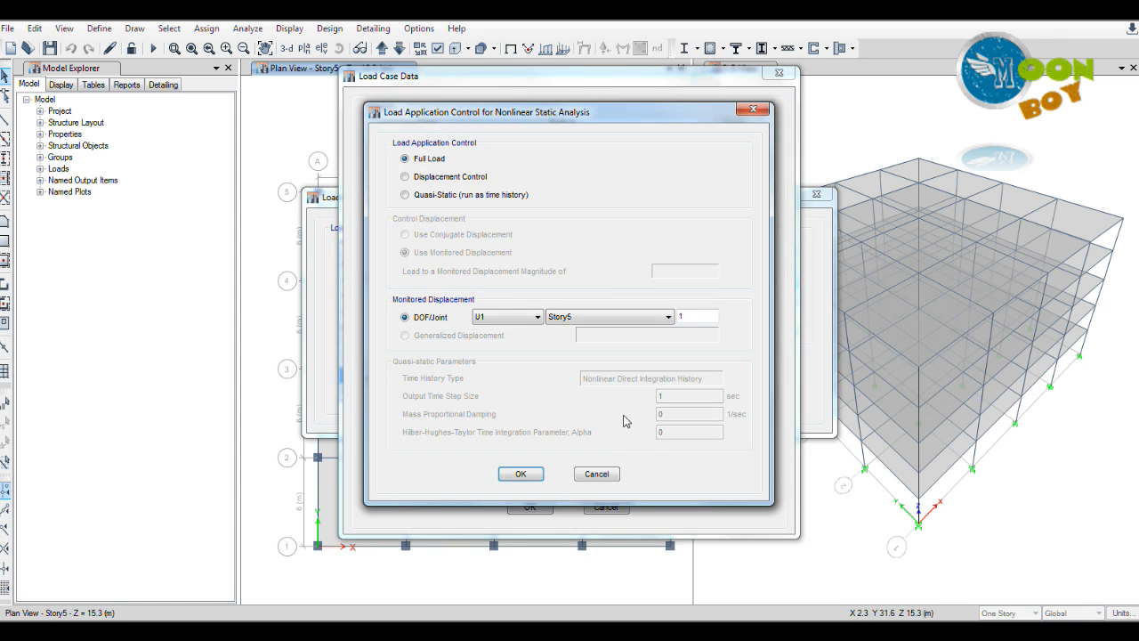
{"action": "left_click", "coordinate": [430, 182]}
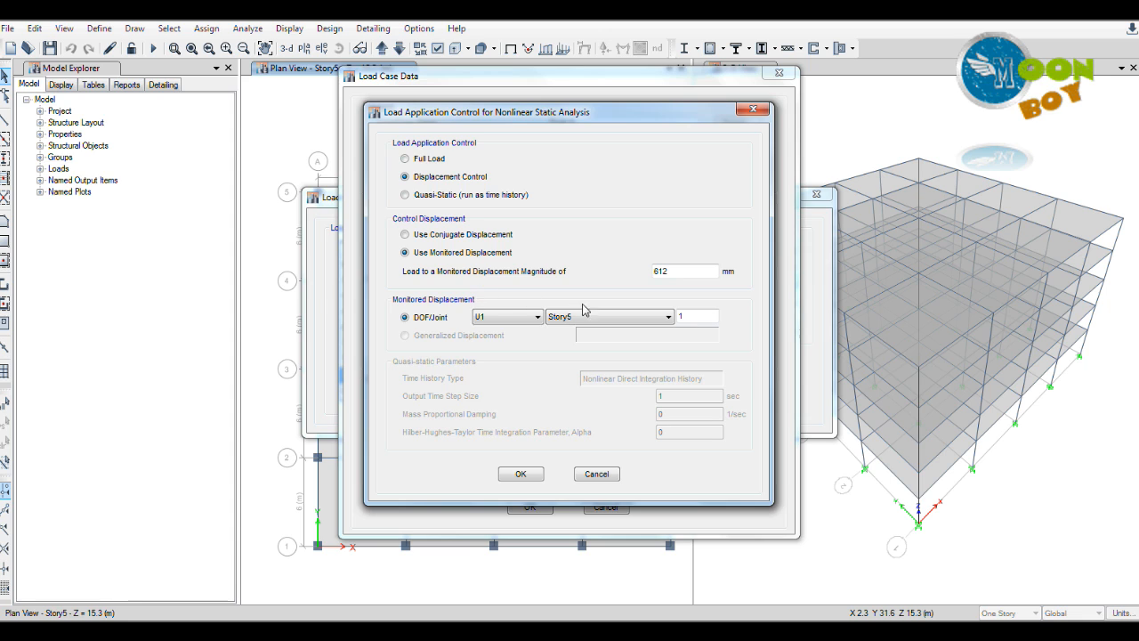
{"action": "double_click", "coordinate": [681, 270]}
{"action": "left_click", "coordinate": [685, 271]}
{"action": "left_click", "coordinate": [678, 268]}
{"action": "left_click_drag", "start_coordinate": [569, 112], "coordinate": [640, 93]}
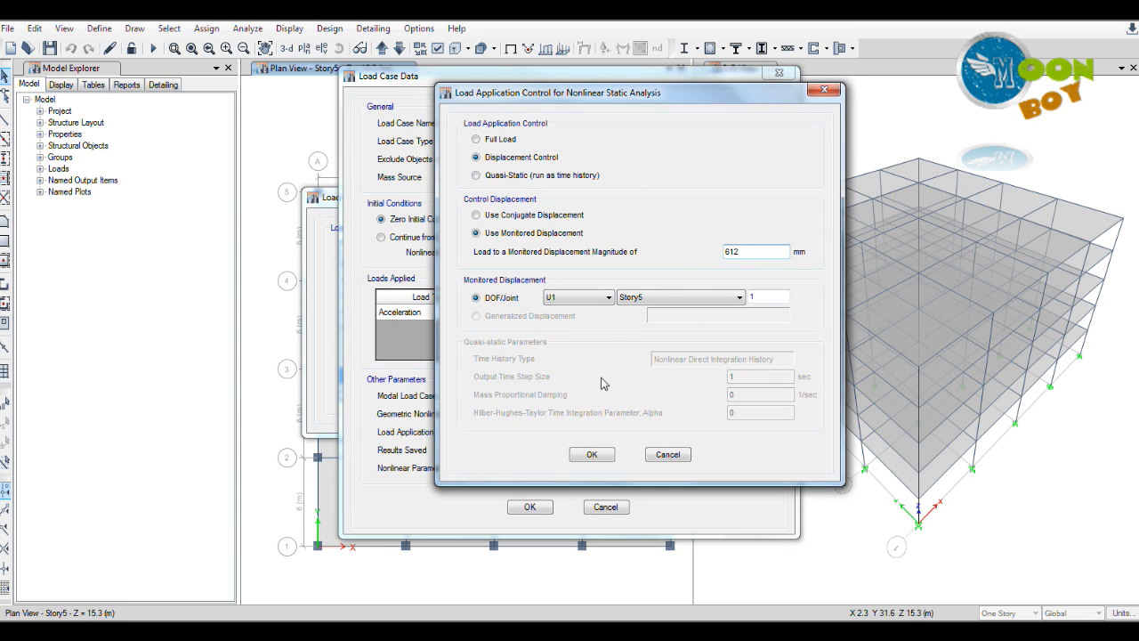
{"action": "left_click", "coordinate": [592, 454]}
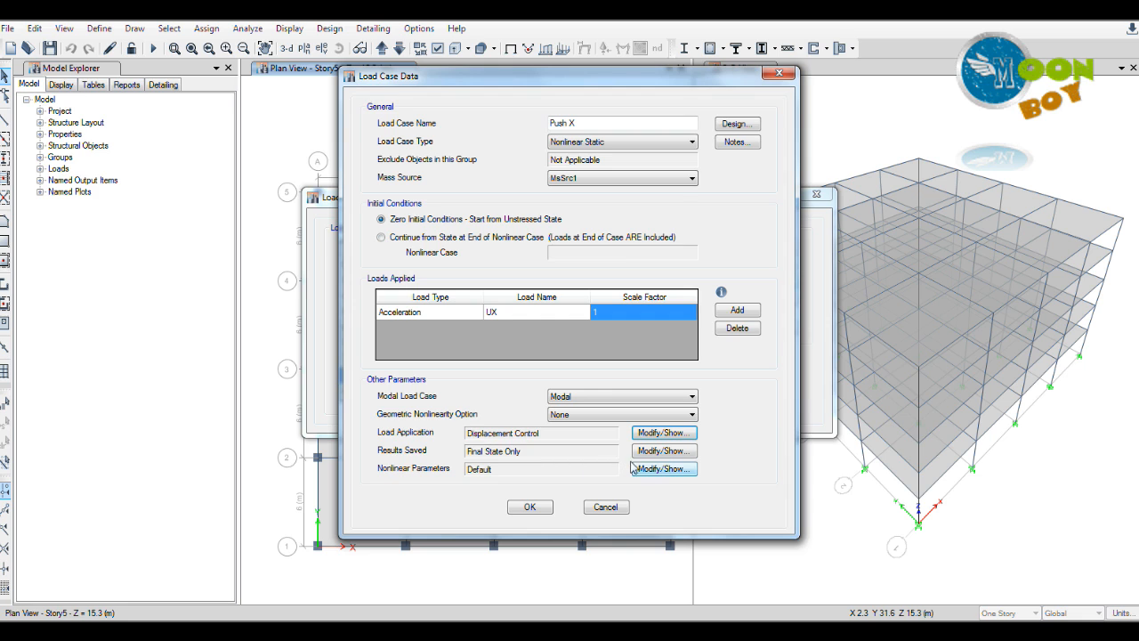
Save multiple states for Push X, with a minimum of 10 and a maximum of 100, and accept the load case
{"action": "left_click", "coordinate": [658, 451]}
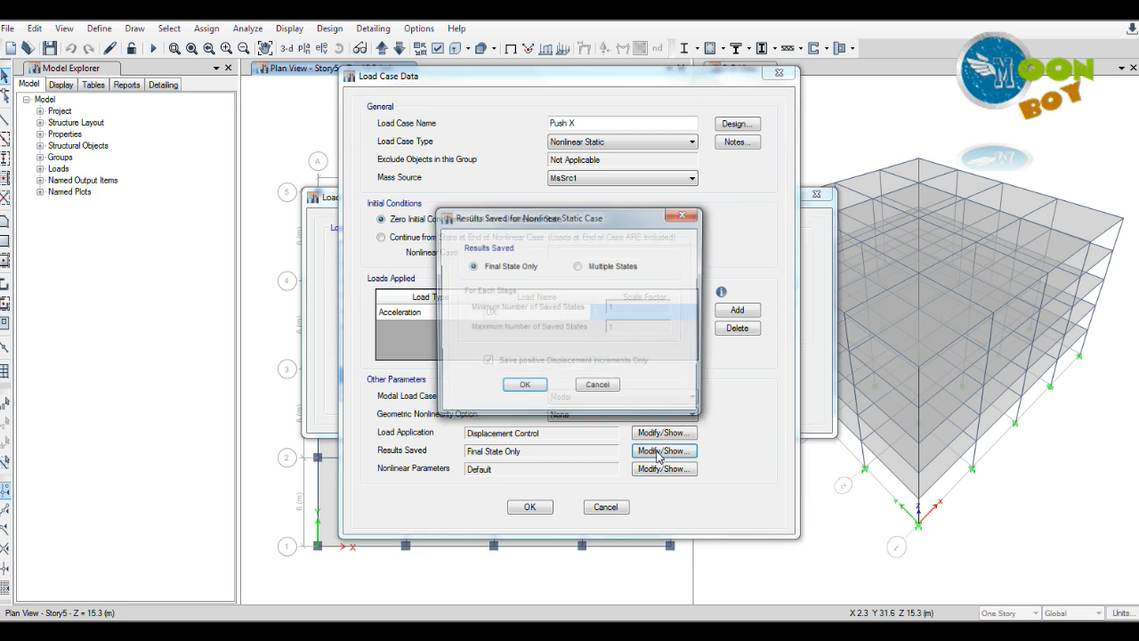
{"action": "left_click_drag", "start_coordinate": [572, 227], "coordinate": [622, 197]}
{"action": "left_click", "coordinate": [628, 237]}
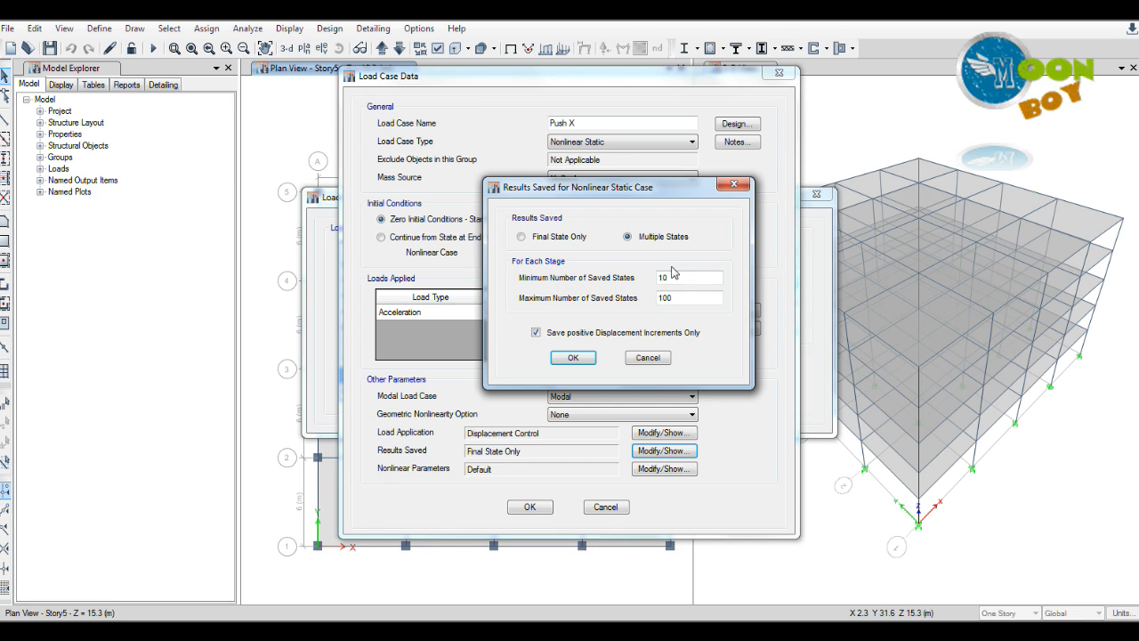
{"action": "left_click", "coordinate": [574, 357]}
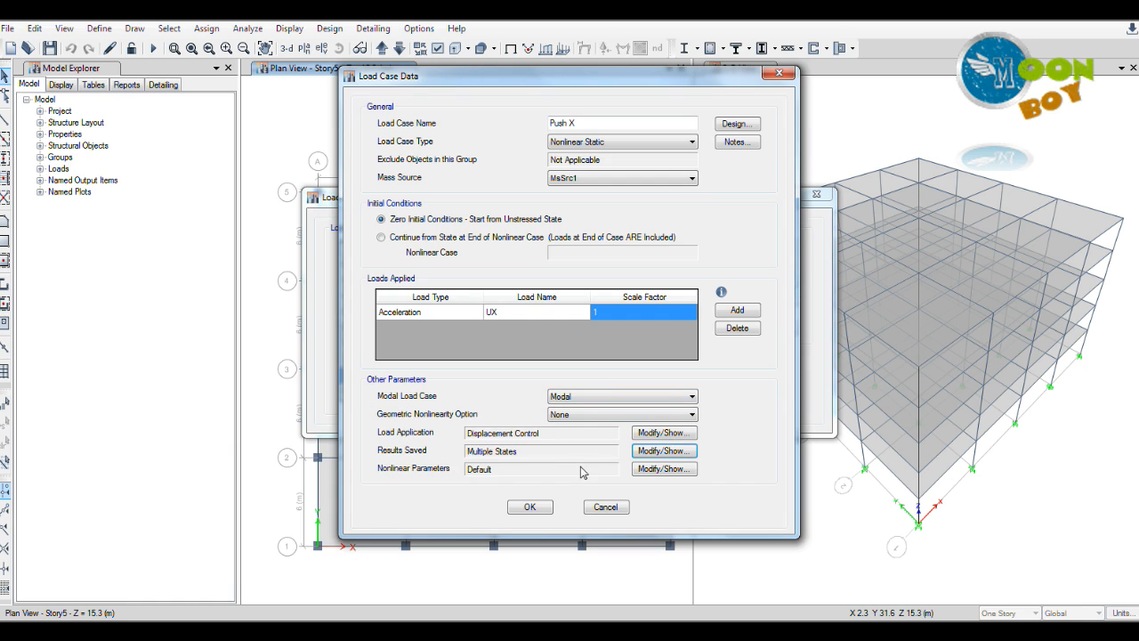
{"action": "left_click", "coordinate": [529, 509]}
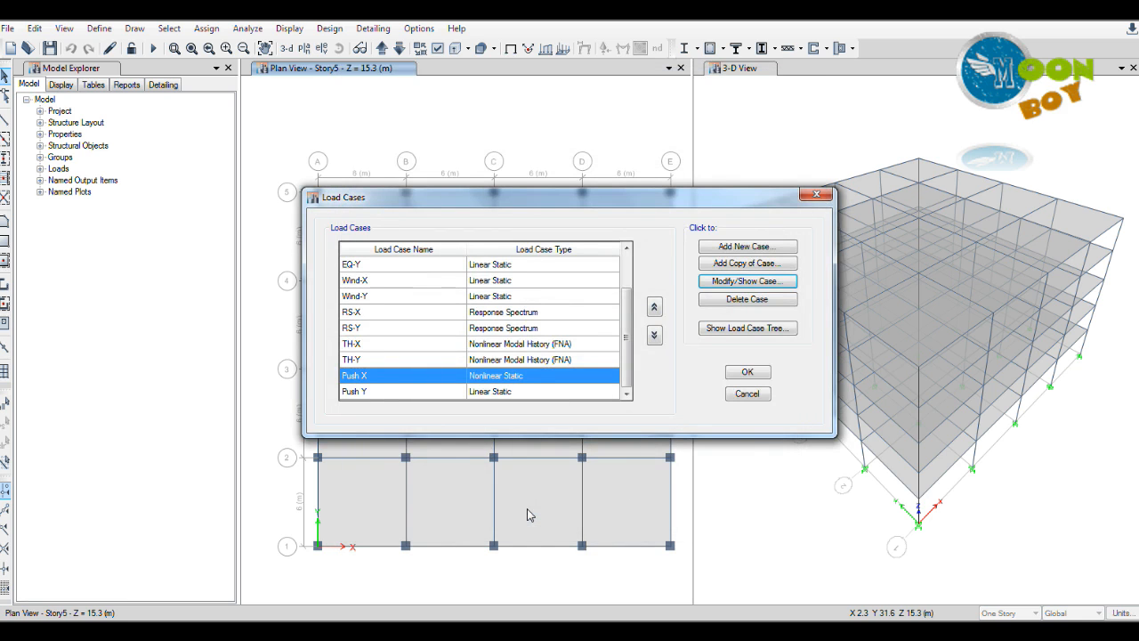
Open the Push Y load case for editing and set it to Nonlinear Static with mass source MsSrc1
{"action": "left_click", "coordinate": [393, 392]}
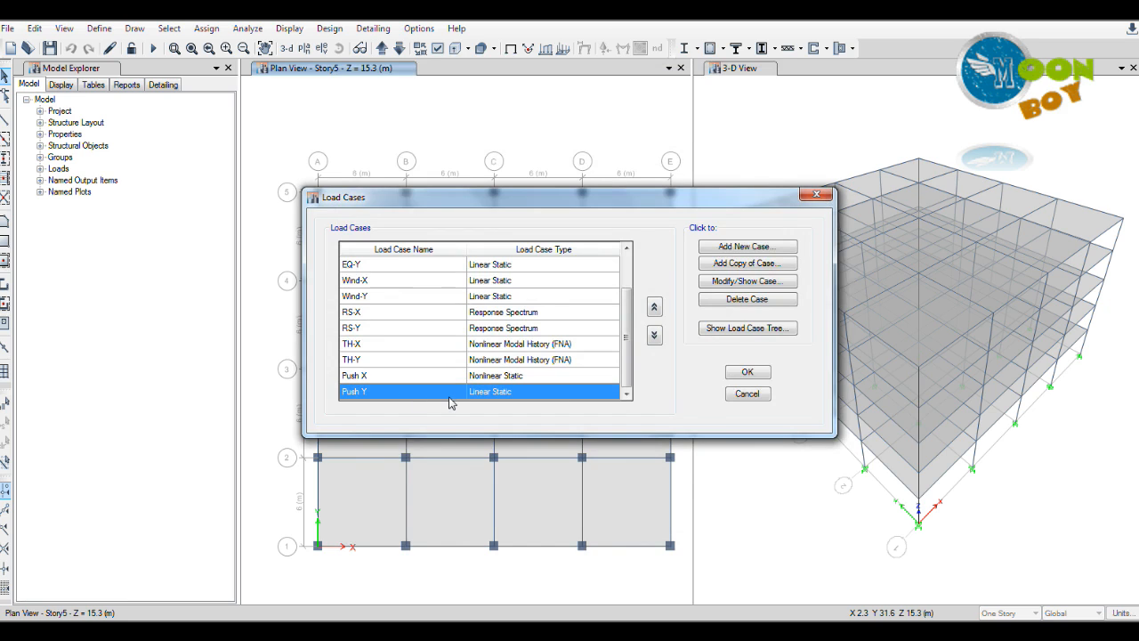
{"action": "left_click", "coordinate": [714, 282]}
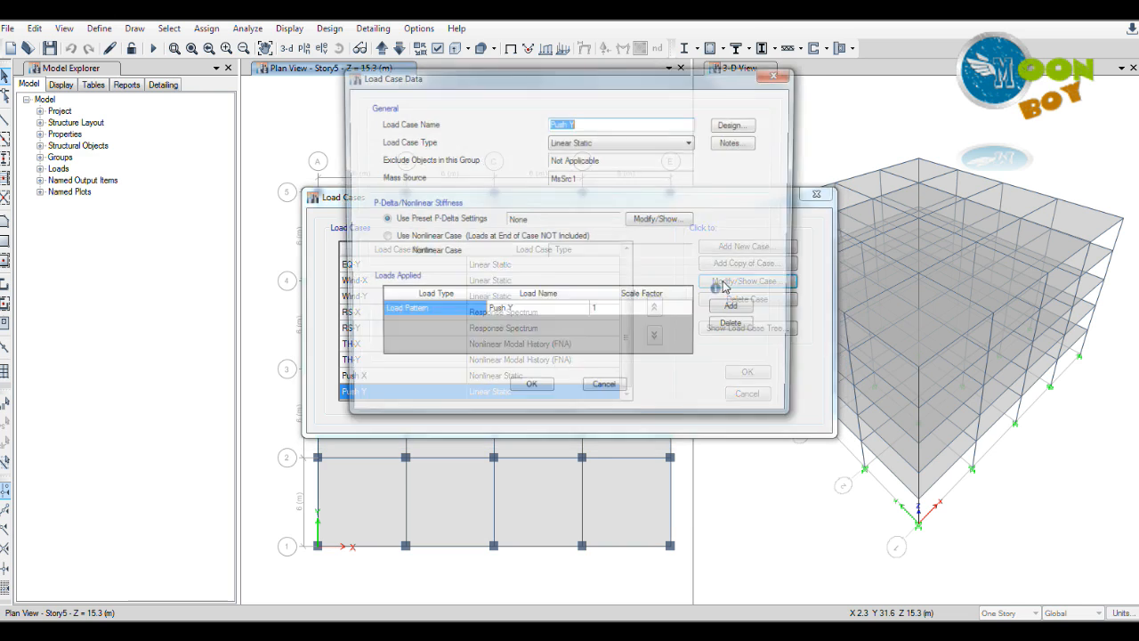
{"action": "left_click", "coordinate": [597, 146]}
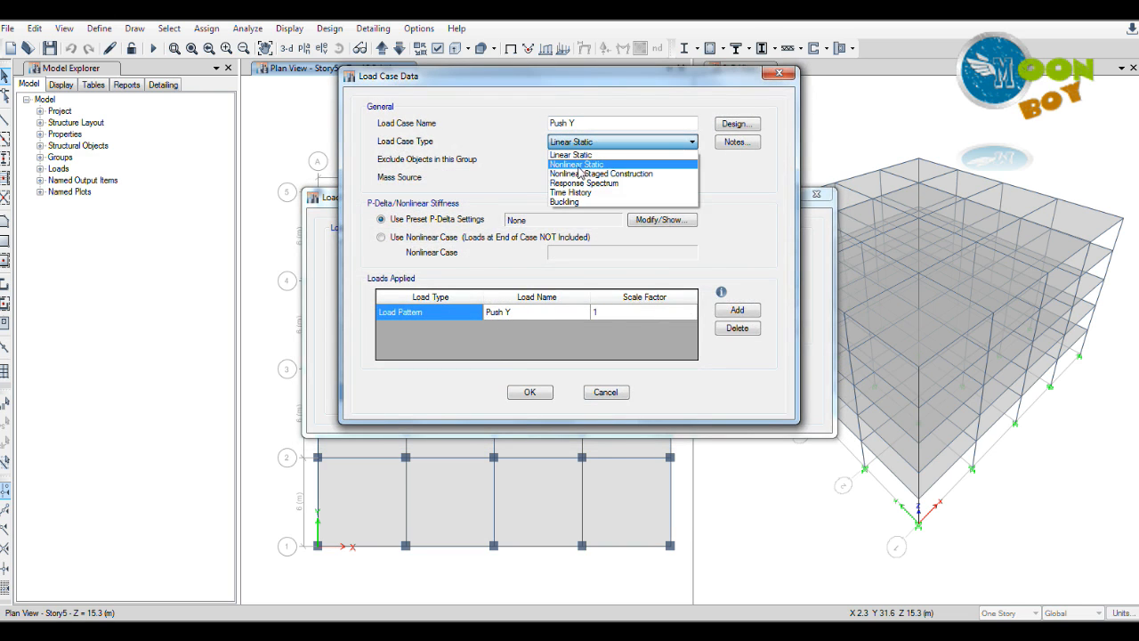
{"action": "left_click", "coordinate": [579, 166]}
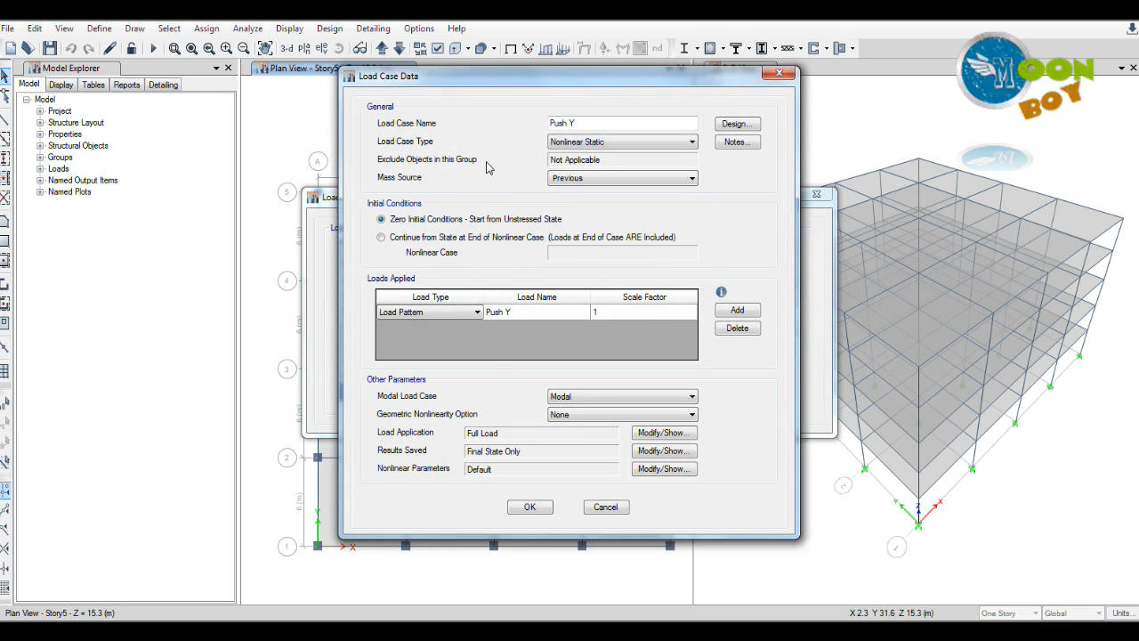
{"action": "left_click", "coordinate": [571, 180]}
{"action": "left_click", "coordinate": [570, 203]}
Set the applied load of the Push Y case to Acceleration in UY, keeping a scale factor of 1
{"action": "left_click", "coordinate": [424, 311]}
{"action": "left_click", "coordinate": [413, 330]}
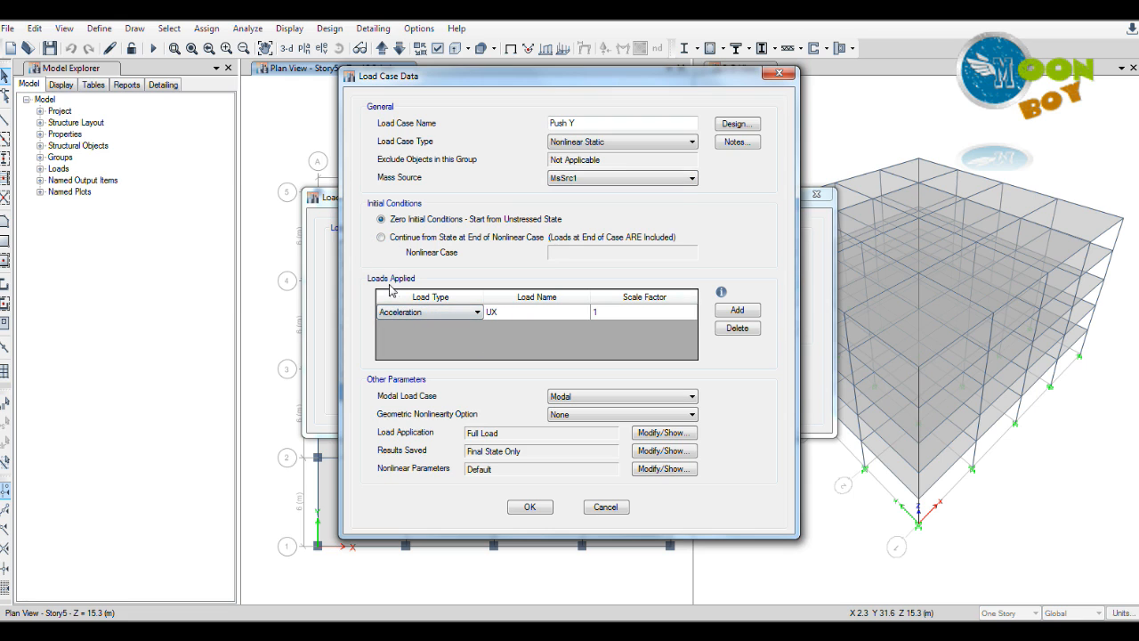
{"action": "left_click", "coordinate": [530, 315]}
{"action": "left_click", "coordinate": [531, 315]}
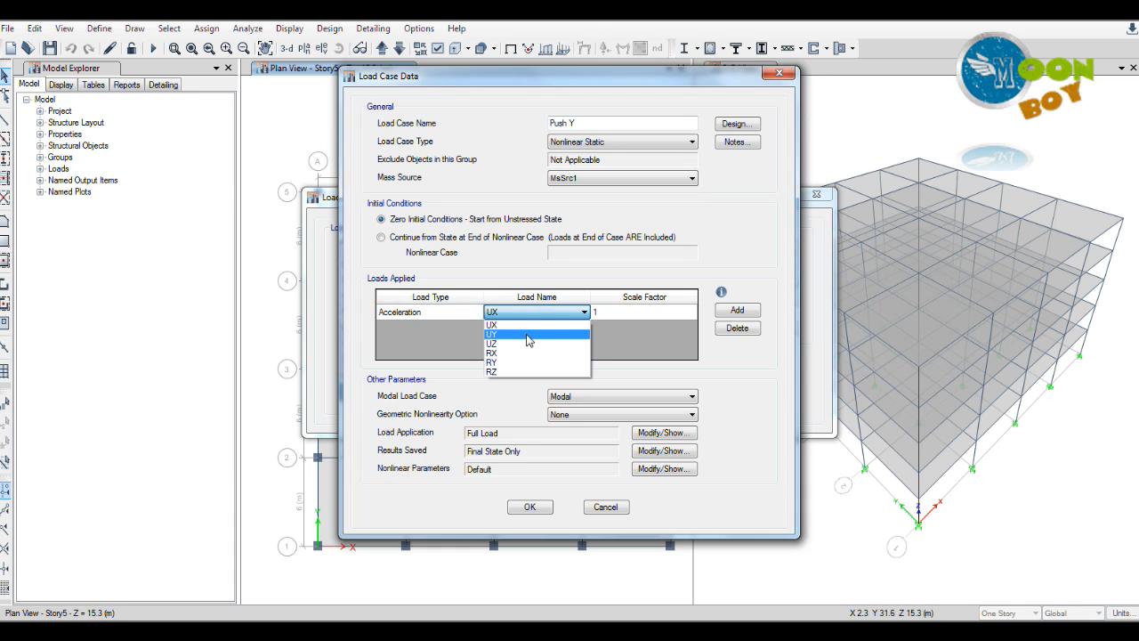
{"action": "left_click", "coordinate": [528, 335]}
{"action": "left_click", "coordinate": [625, 313]}
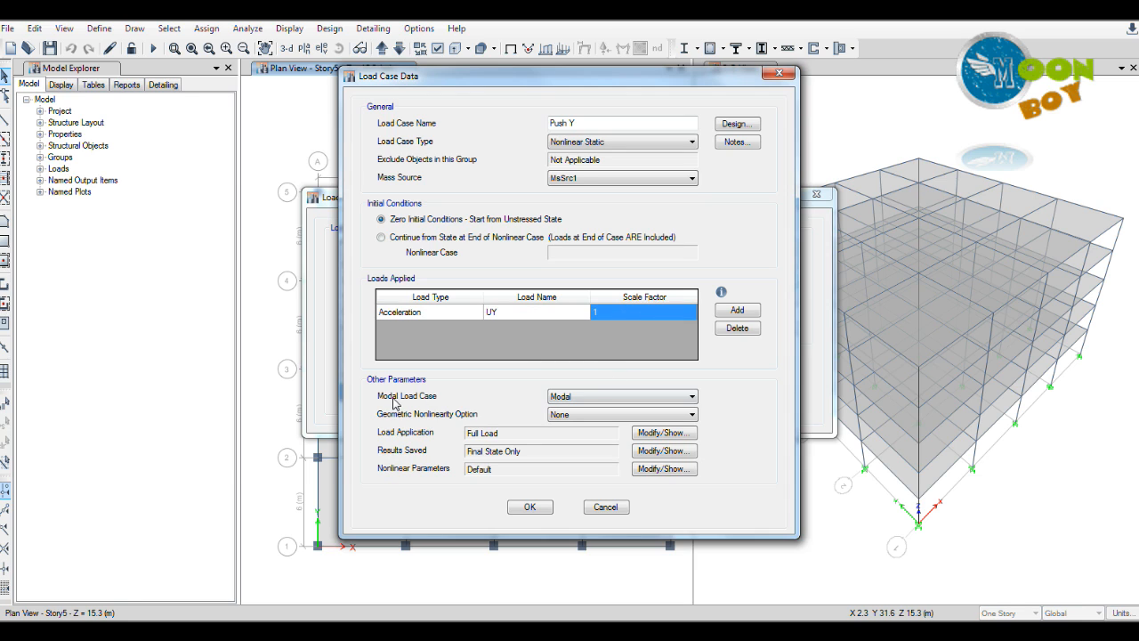
Set the Push Y load application to displacement control, using a monitored displacement of 612 mm for U1 at Story5, joint 1
{"action": "left_click", "coordinate": [601, 399]}
{"action": "left_click", "coordinate": [602, 411]}
{"action": "left_click", "coordinate": [669, 434]}
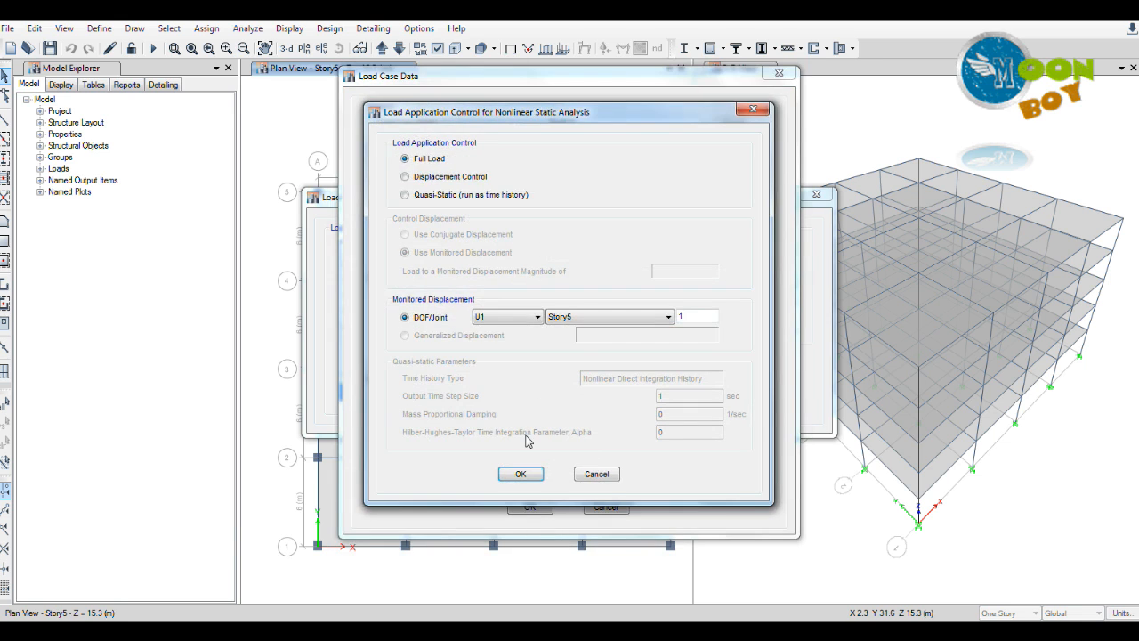
{"action": "left_click", "coordinate": [445, 177]}
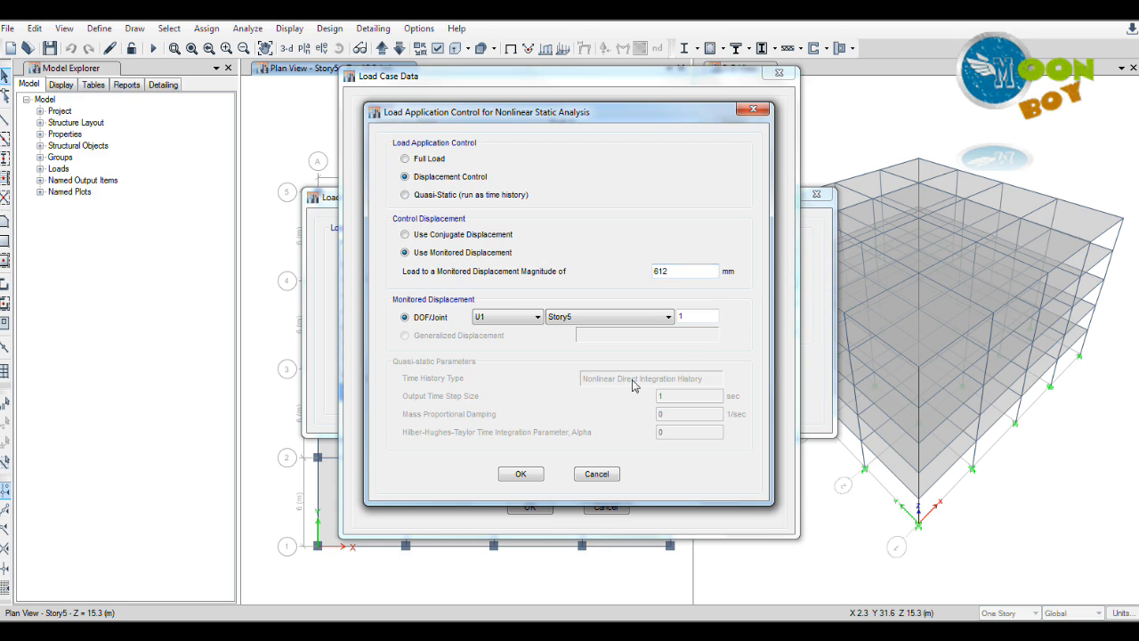
{"action": "left_click", "coordinate": [523, 474]}
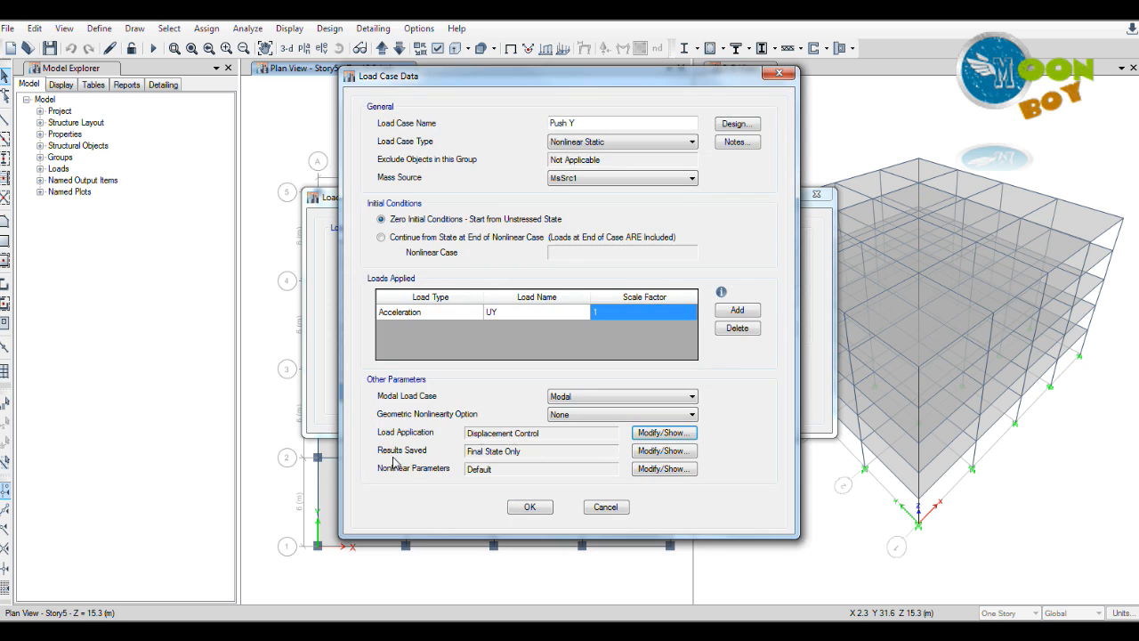
Save multiple states for Push Y, with a minimum of 10 and a maximum of 100, and accept the load case definitions
{"action": "left_click", "coordinate": [661, 452]}
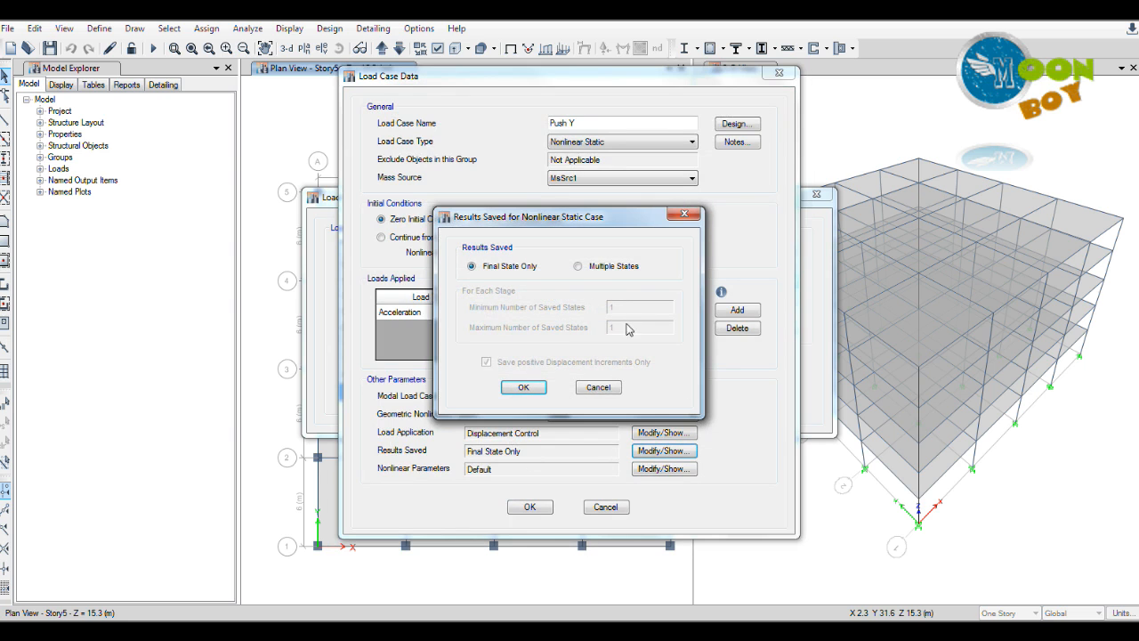
{"action": "left_click", "coordinate": [608, 265]}
{"action": "left_click", "coordinate": [532, 392]}
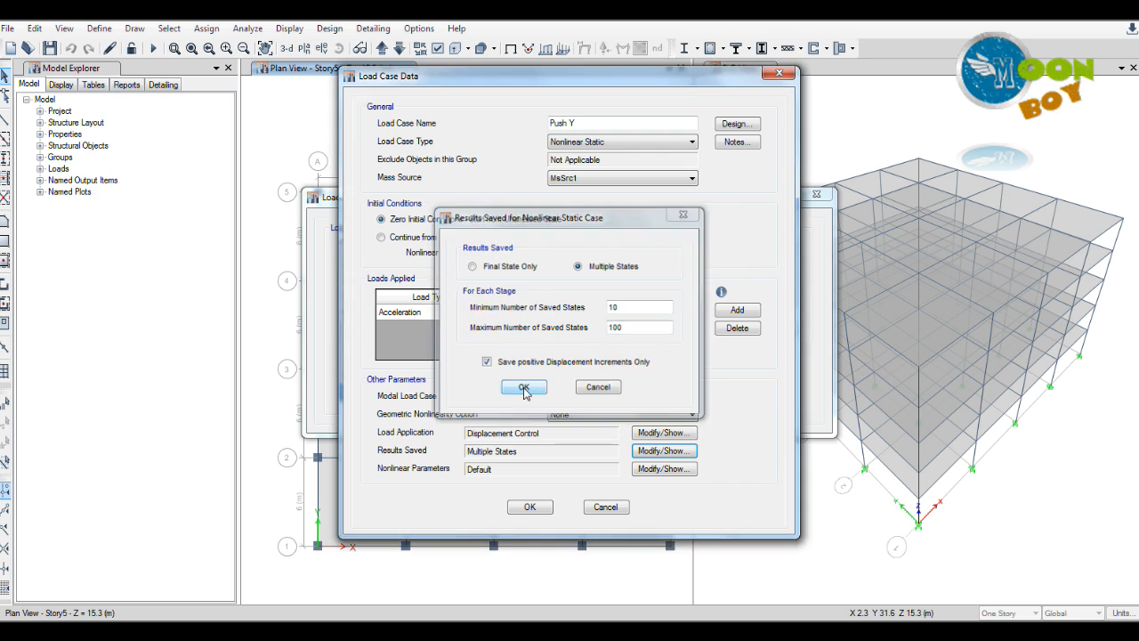
{"action": "left_click", "coordinate": [534, 507]}
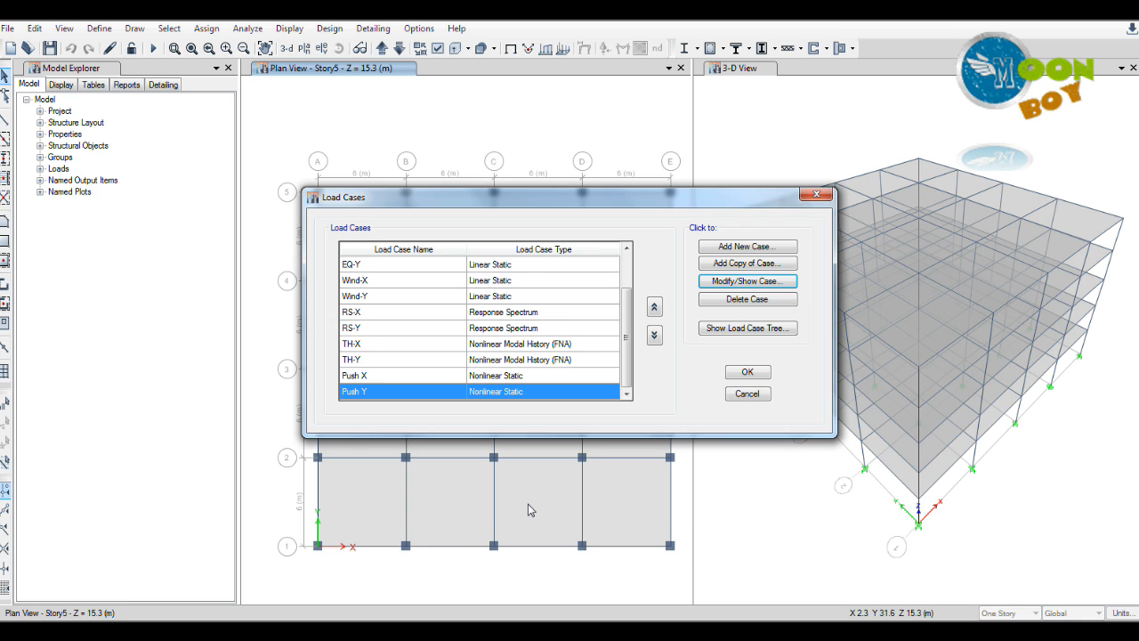
{"action": "left_click", "coordinate": [752, 372]}
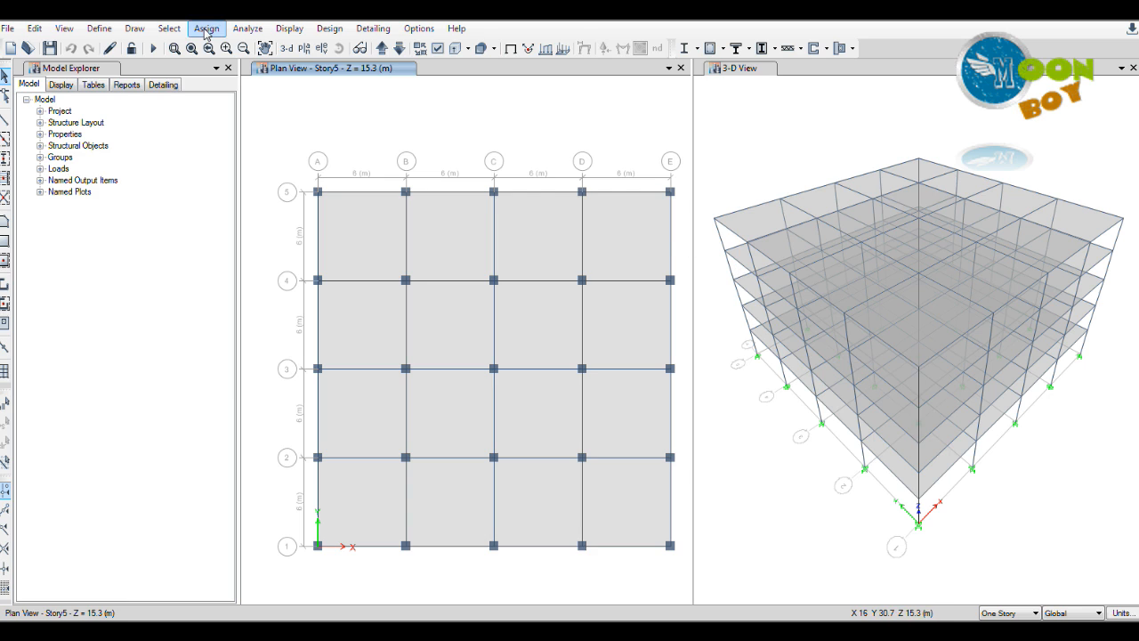
Select all frames with the Beam 300x600 section property and move the selection dialog aside
{"action": "left_click", "coordinate": [174, 31]}
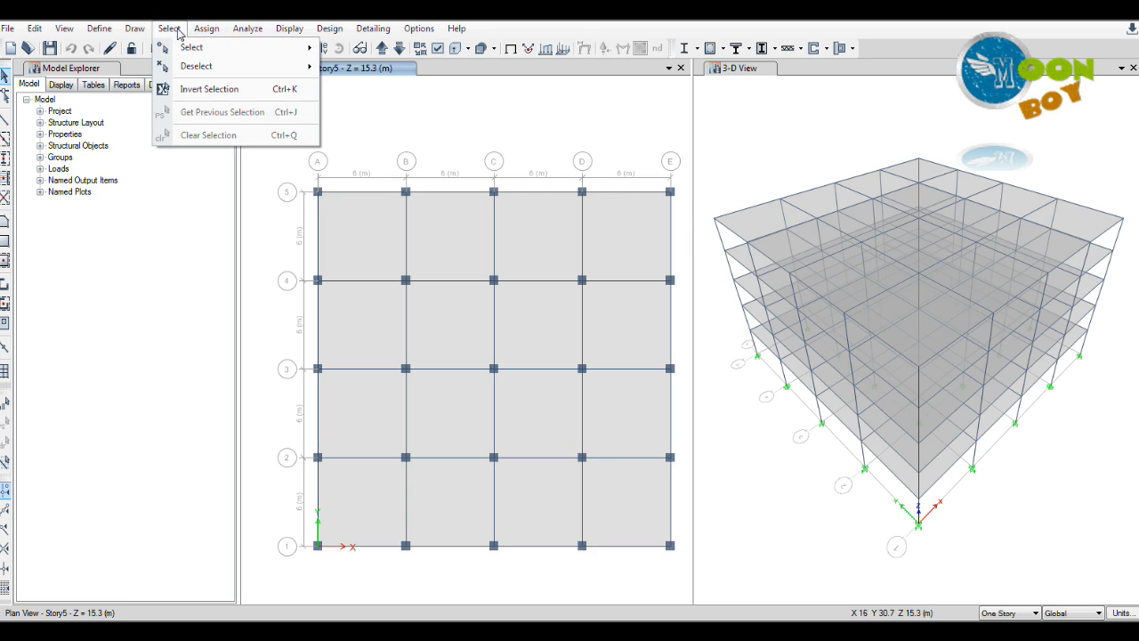
{"action": "mouse_move", "coordinate": [191, 49]}
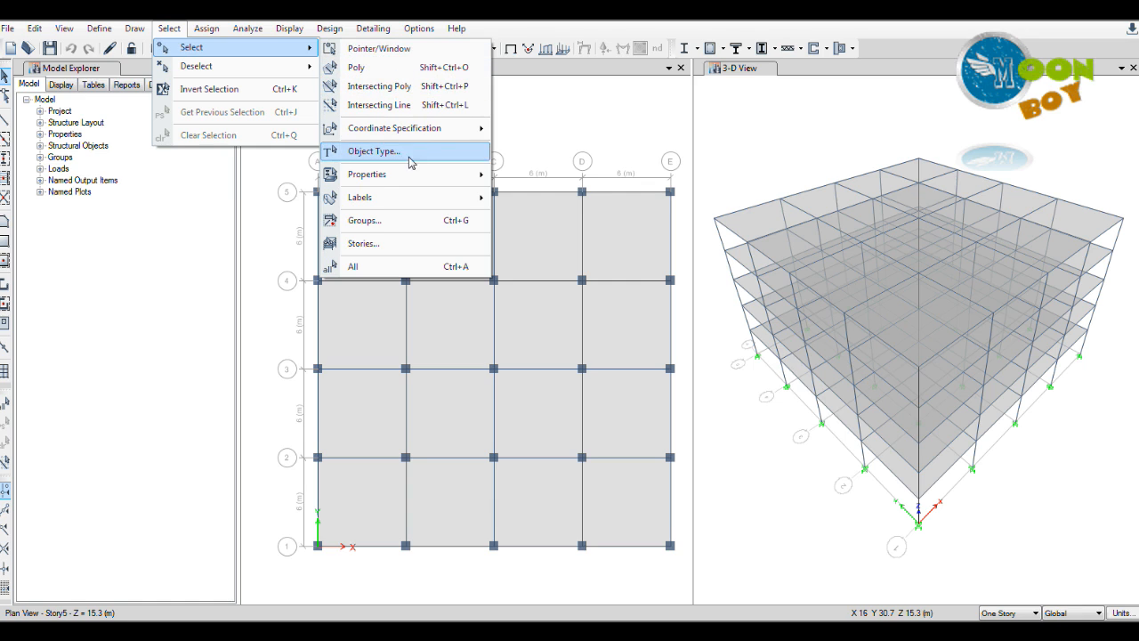
{"action": "mouse_move", "coordinate": [412, 177]}
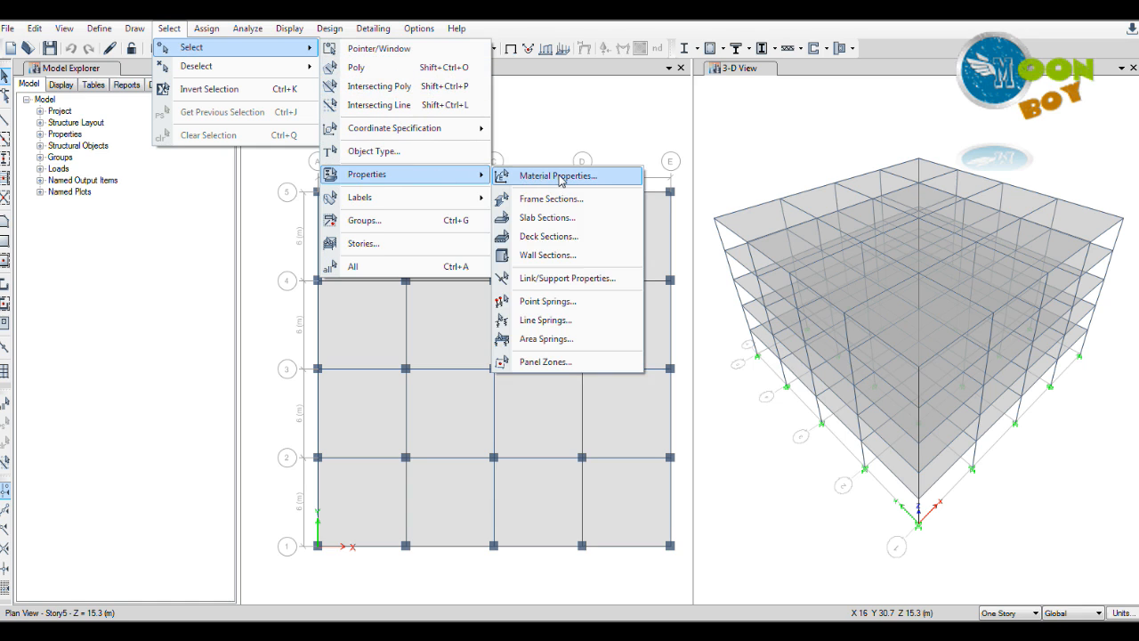
{"action": "left_click", "coordinate": [546, 199]}
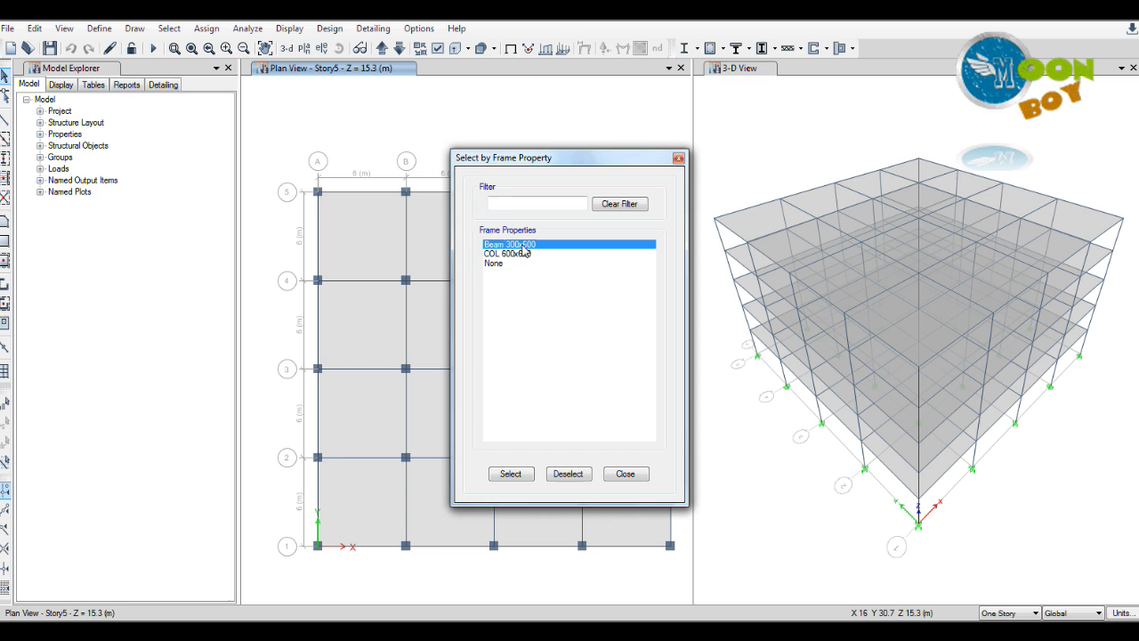
{"action": "left_click", "coordinate": [511, 477]}
{"action": "left_click_drag", "start_coordinate": [569, 167], "coordinate": [207, 165]}
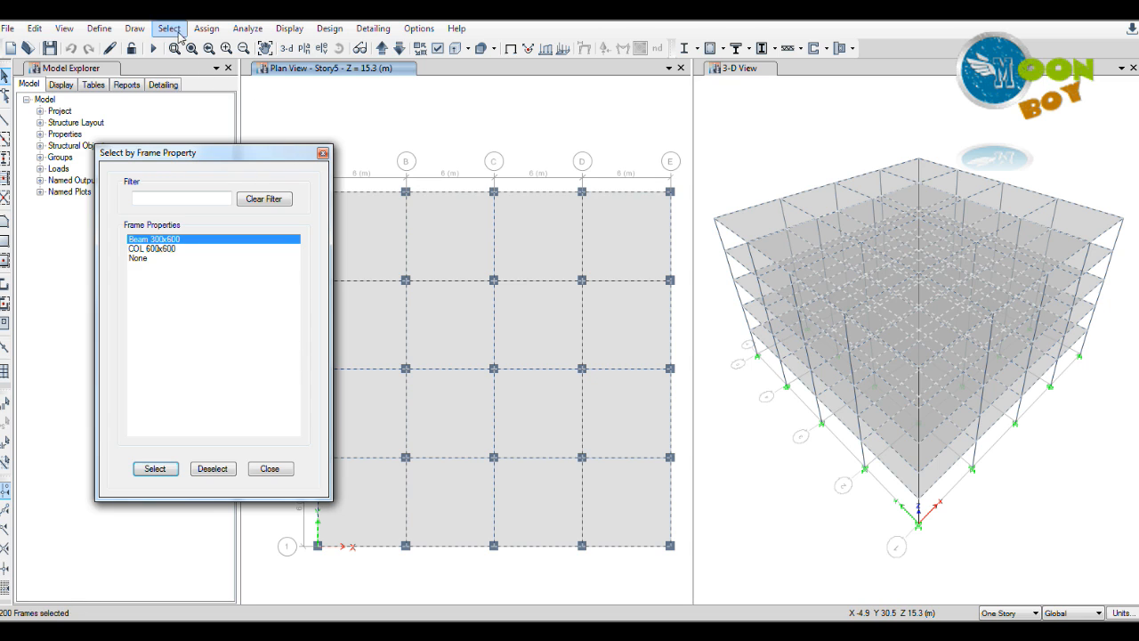
Open the frame hinge assignment for the selected beams and choose the Auto hinge property
{"action": "left_click", "coordinate": [212, 32]}
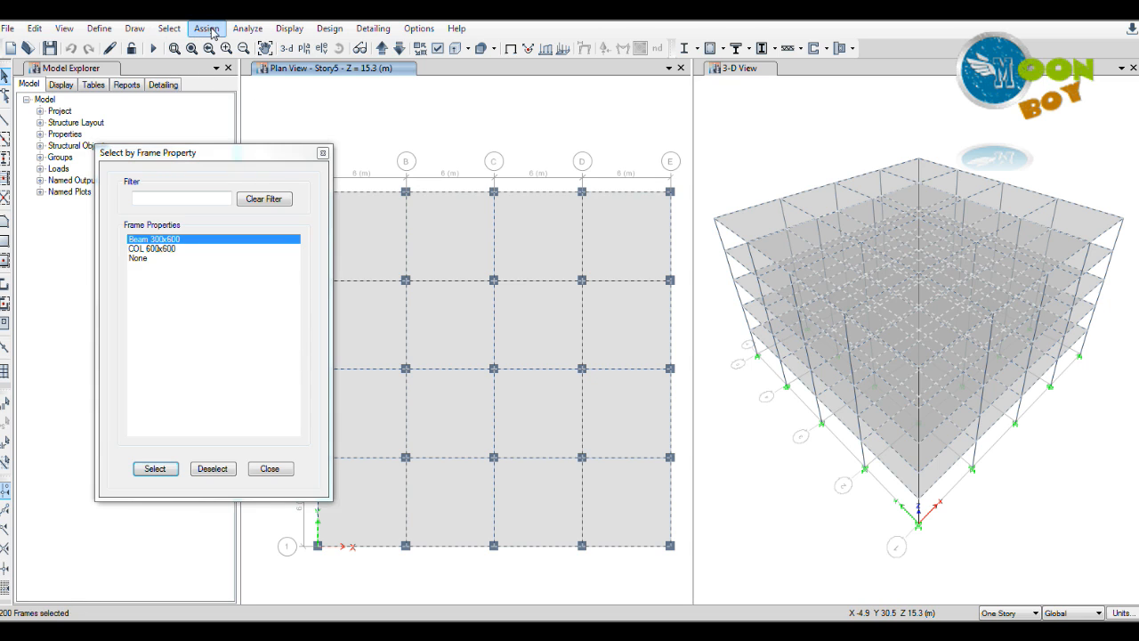
{"action": "left_click", "coordinate": [212, 32]}
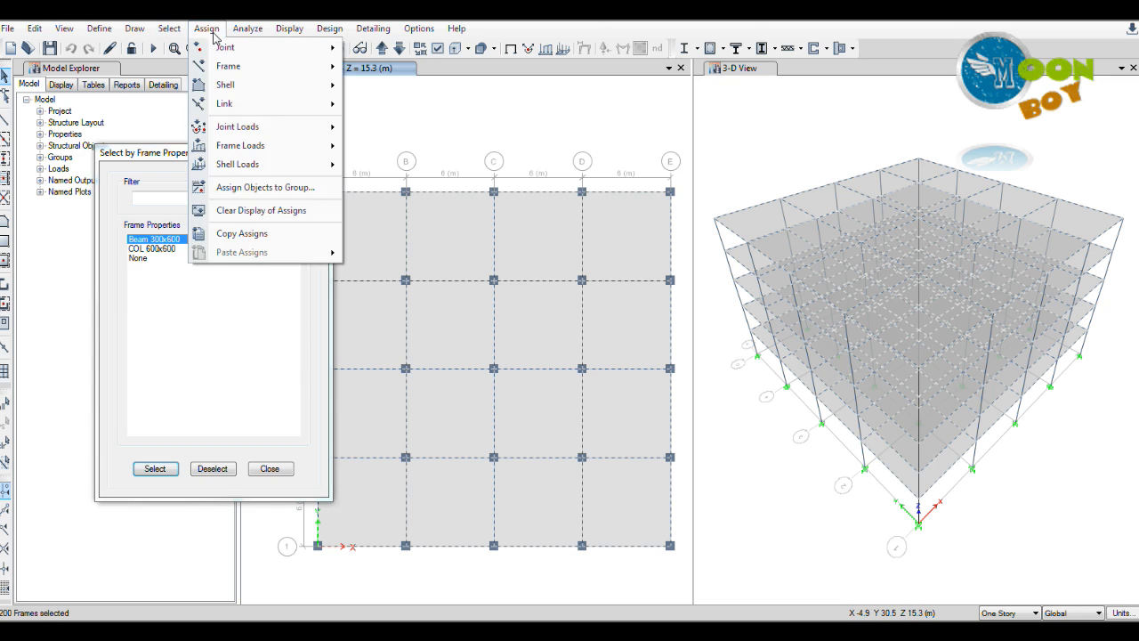
{"action": "mouse_move", "coordinate": [237, 70]}
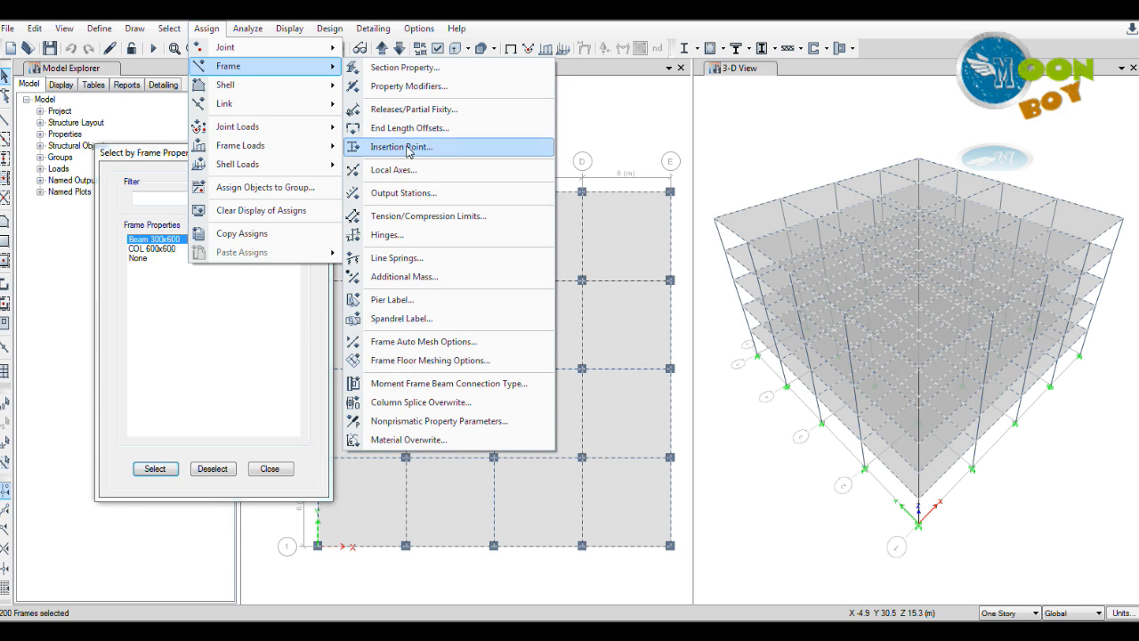
{"action": "left_click", "coordinate": [412, 237]}
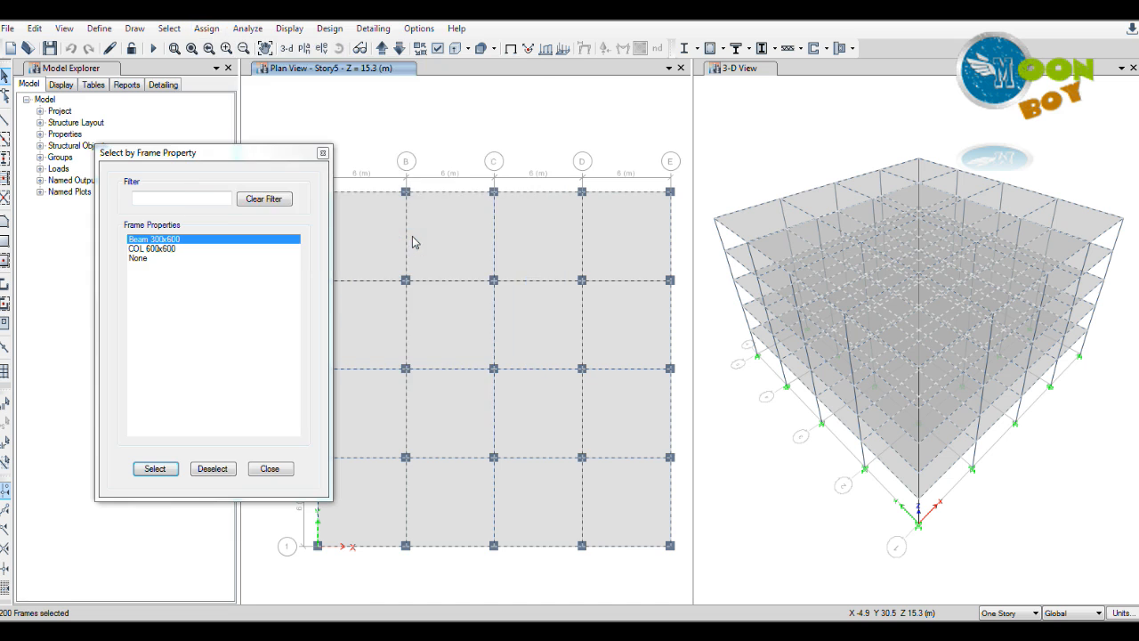
{"action": "left_click_drag", "start_coordinate": [511, 133], "coordinate": [544, 182]}
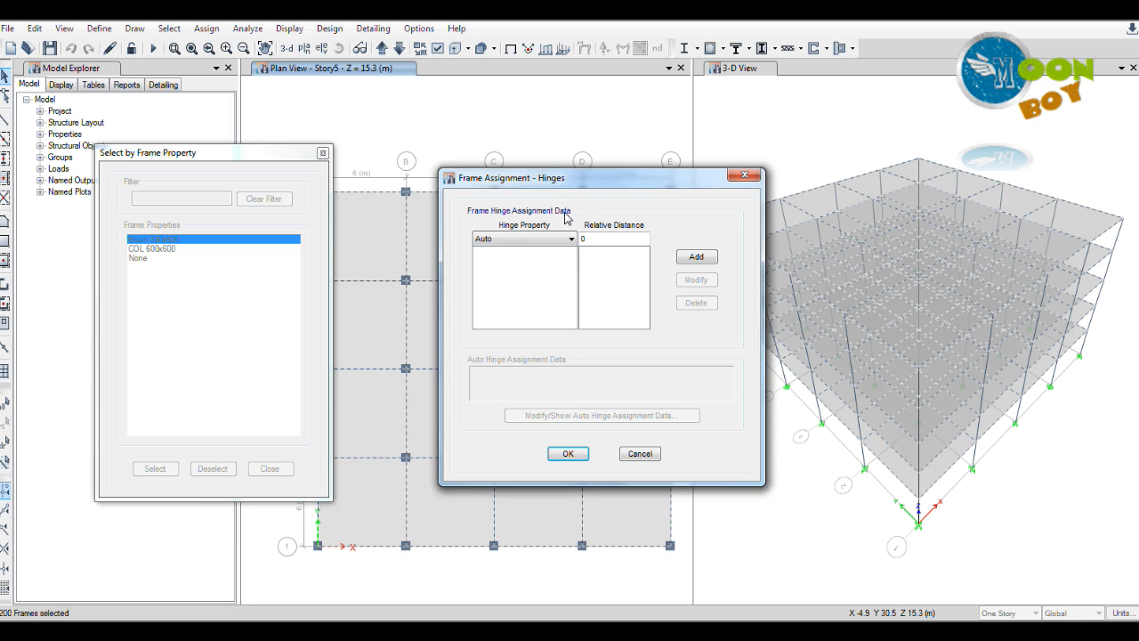
{"action": "left_click", "coordinate": [554, 240]}
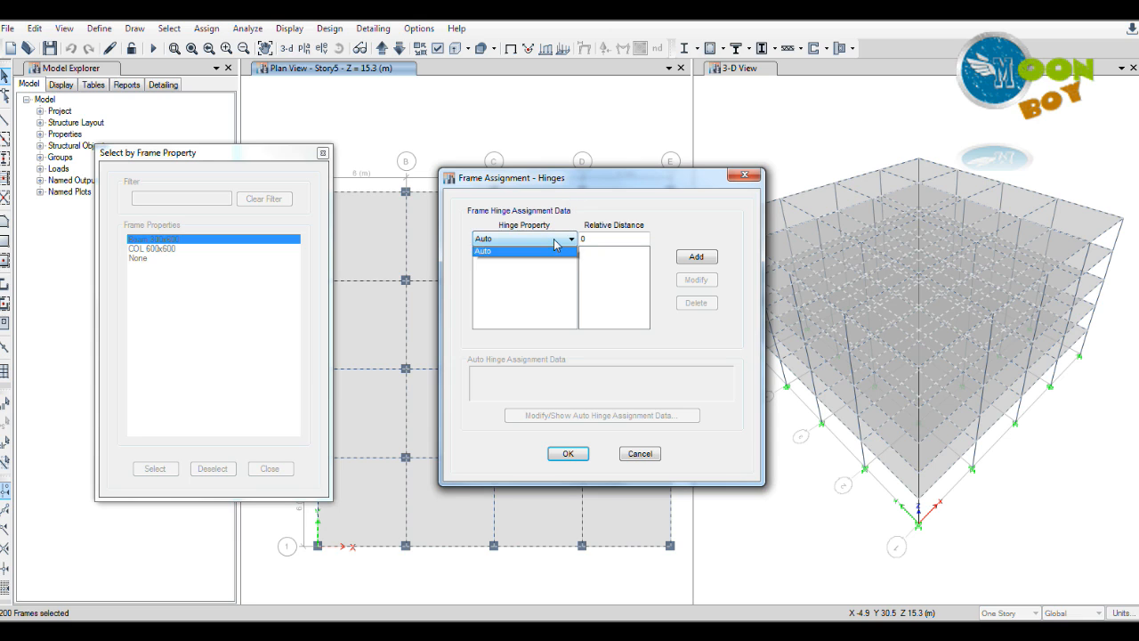
{"action": "left_click", "coordinate": [559, 252]}
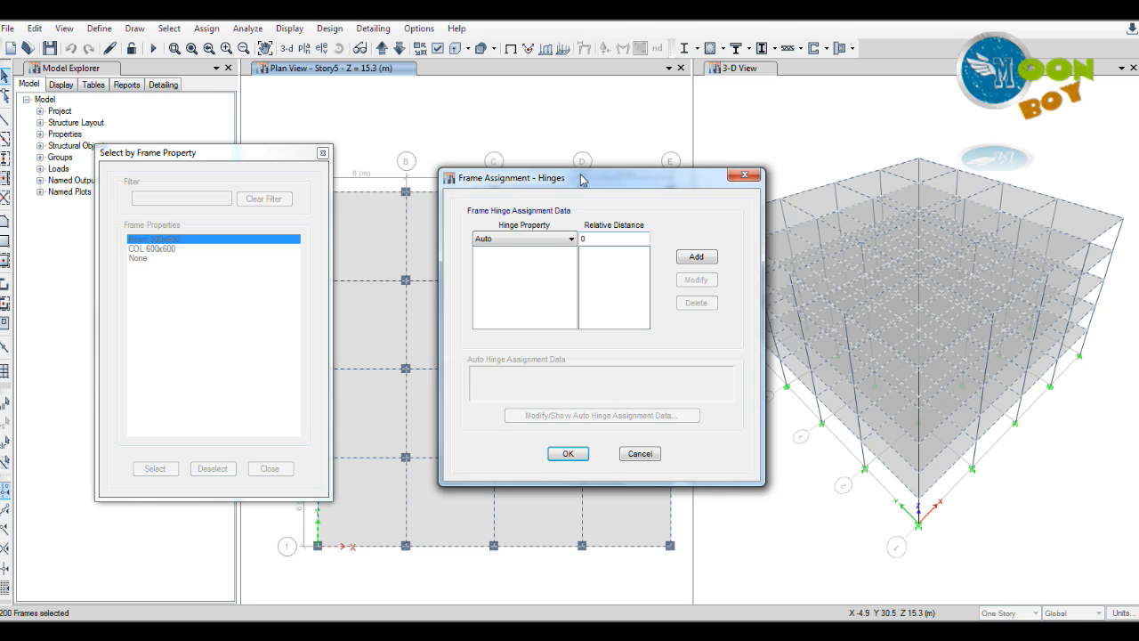
{"action": "left_click_drag", "start_coordinate": [583, 178], "coordinate": [633, 177]}
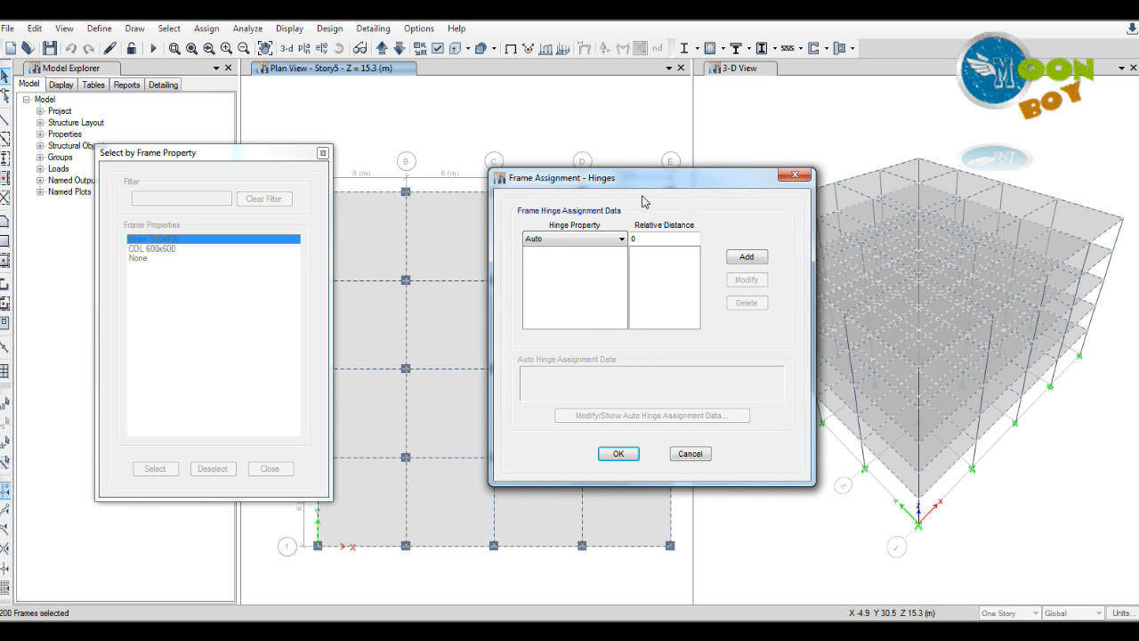
{"action": "left_click_drag", "start_coordinate": [659, 183], "coordinate": [605, 183]}
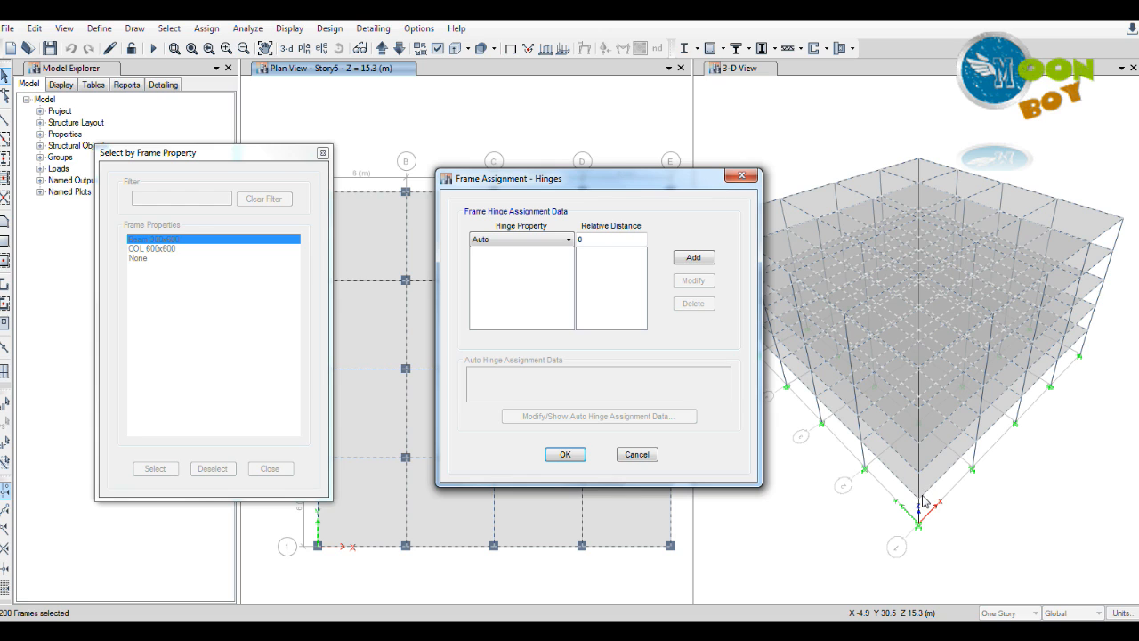
Add an Auto hinge to the selected beams at a relative distance of 0.05
{"action": "left_click_drag", "start_coordinate": [588, 180], "coordinate": [619, 226]}
{"action": "left_click", "coordinate": [599, 286]}
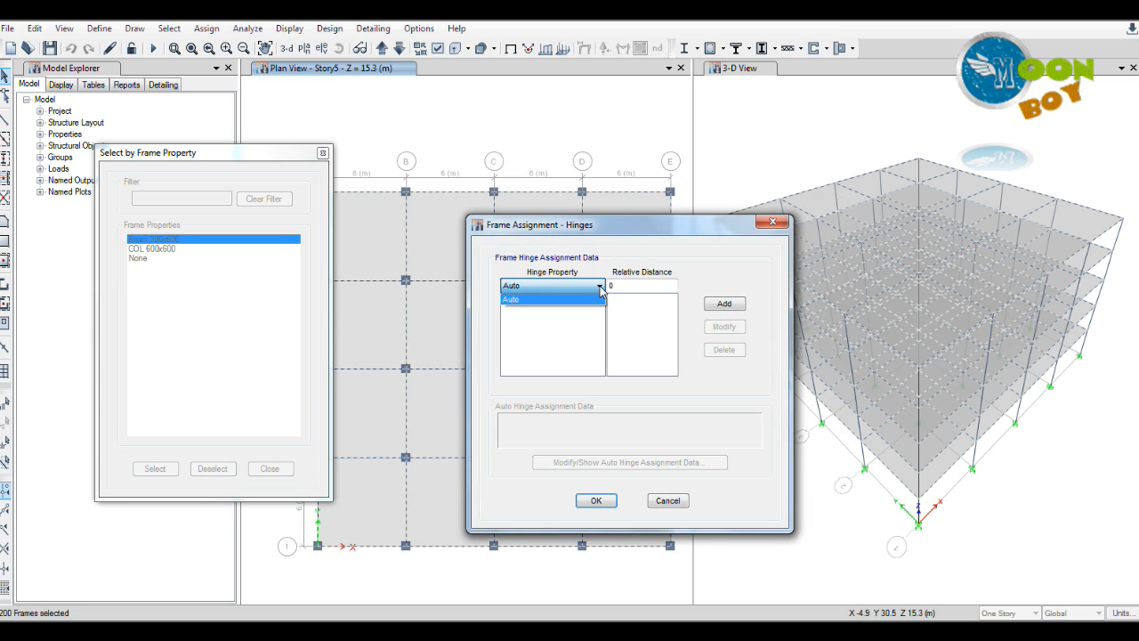
{"action": "left_click", "coordinate": [600, 287]}
{"action": "left_click", "coordinate": [598, 287]}
{"action": "left_click", "coordinate": [595, 300]}
{"action": "left_click", "coordinate": [641, 287]}
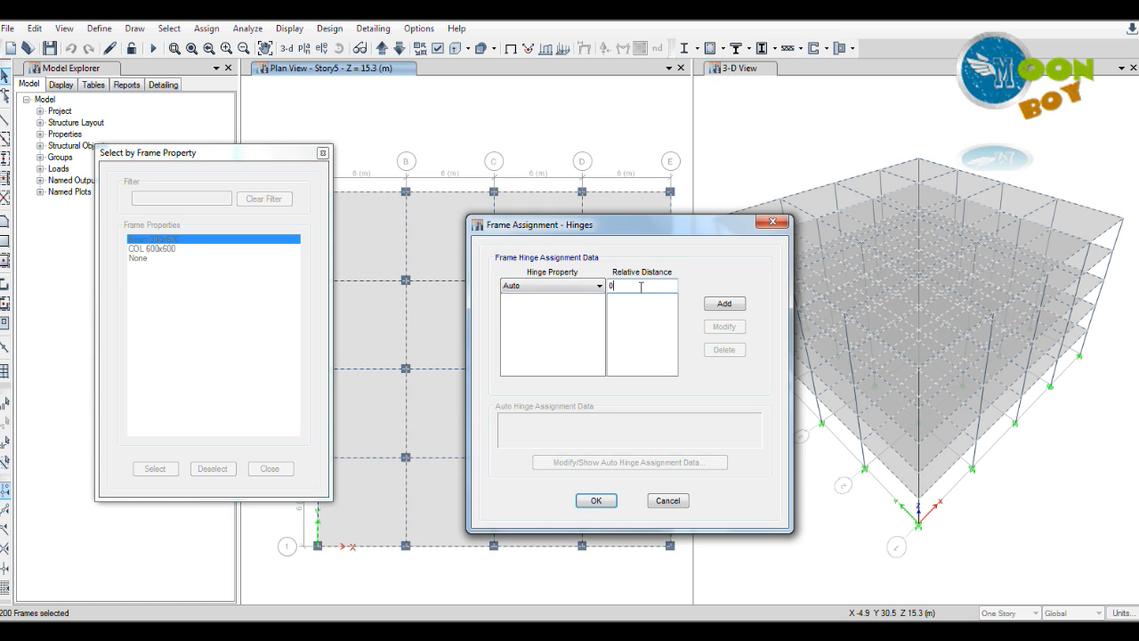
{"action": "type", "text": "0.05"}
{"action": "left_click_drag", "start_coordinate": [615, 236], "coordinate": [657, 262]}
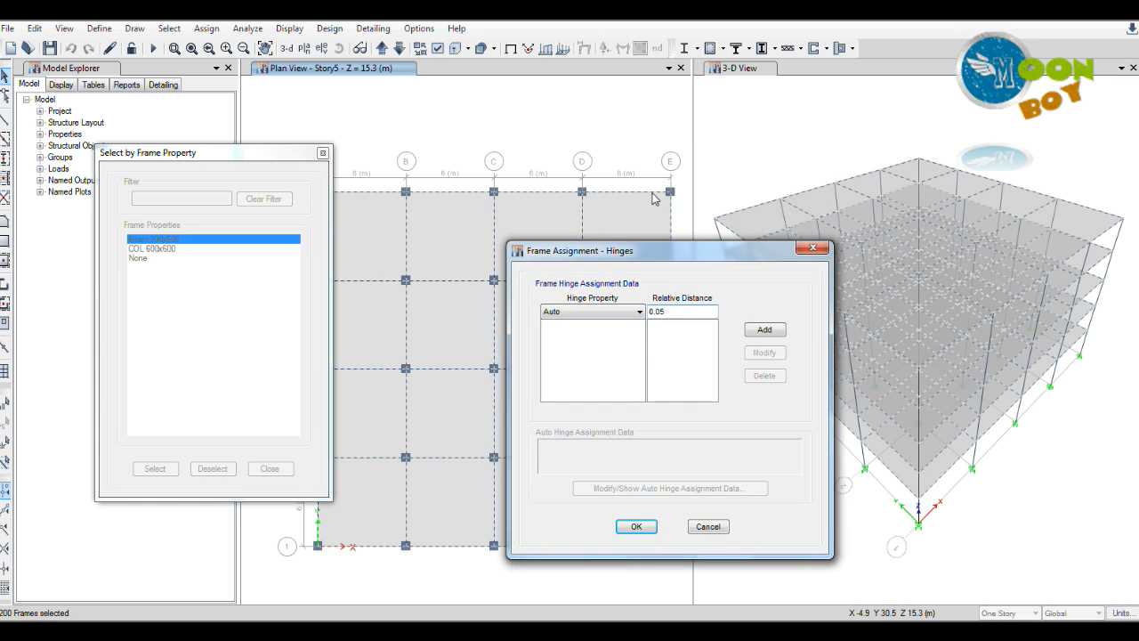
{"action": "left_click_drag", "start_coordinate": [683, 252], "coordinate": [646, 258]}
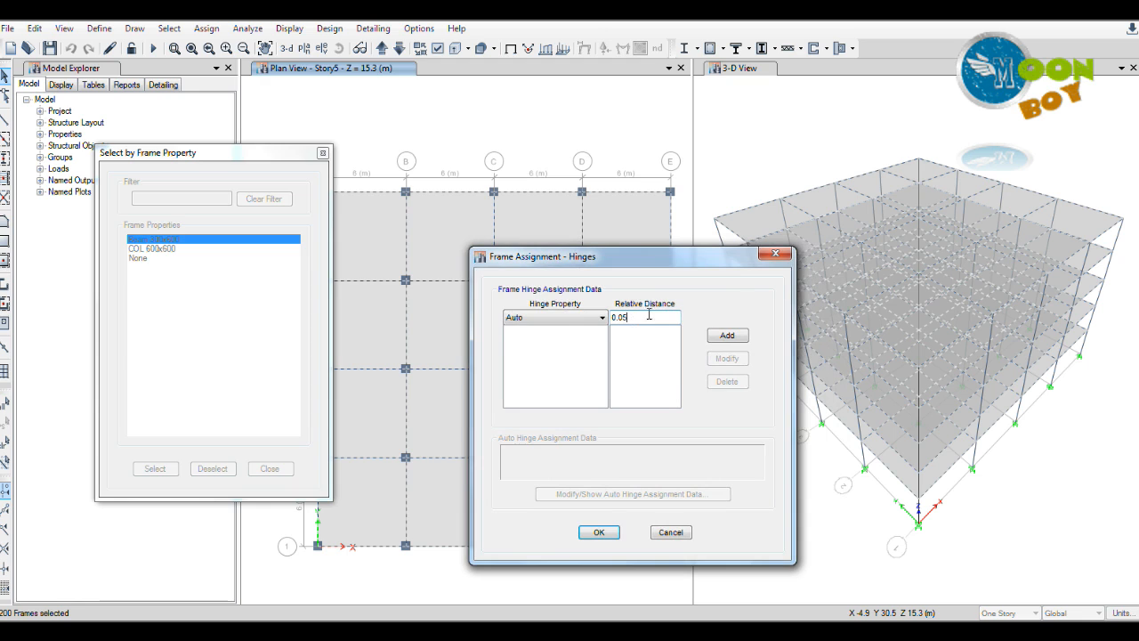
{"action": "left_click_drag", "start_coordinate": [695, 259], "coordinate": [654, 258]}
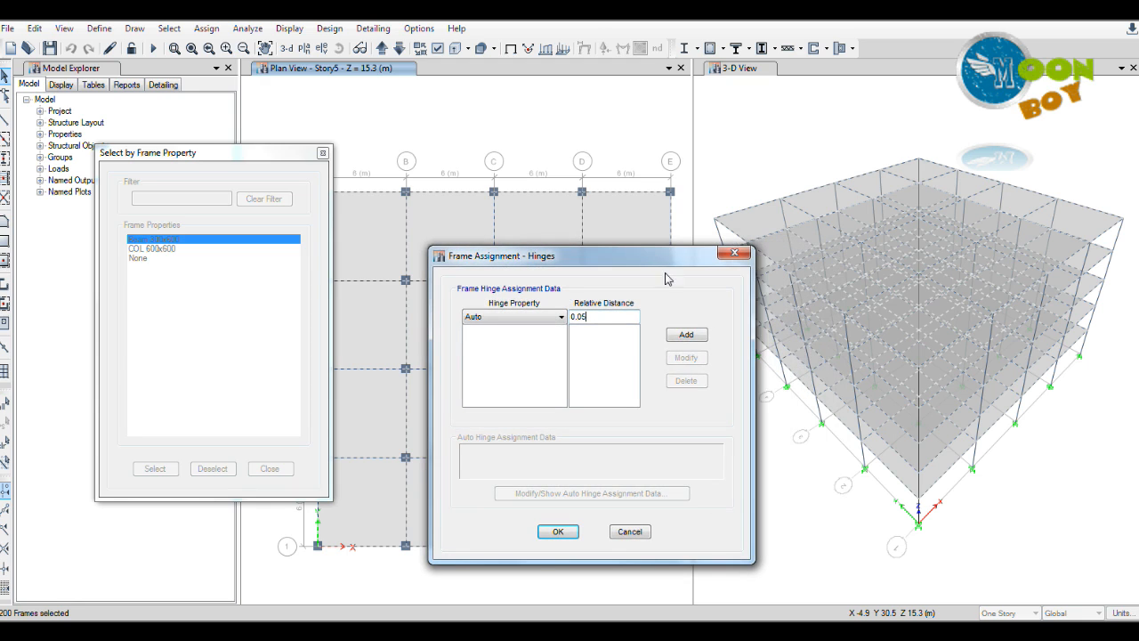
{"action": "left_click", "coordinate": [686, 333]}
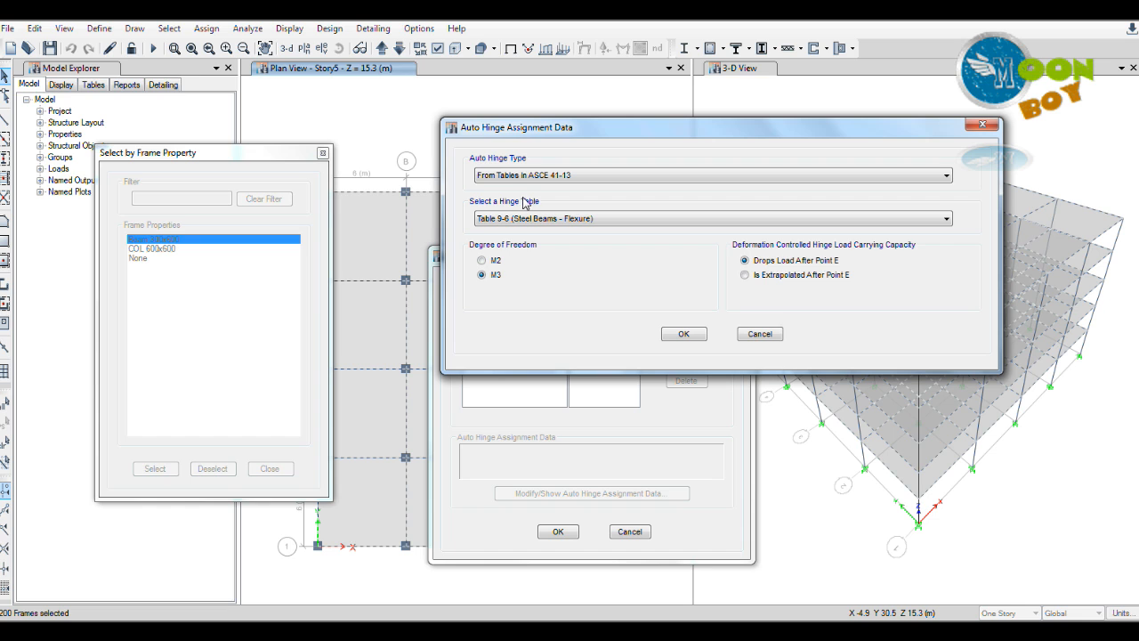
Define the auto hinge from tables in ASCE 41-13, using Table 10-7 (Concrete Beams - Flexure) Item i
{"action": "left_click_drag", "start_coordinate": [573, 132], "coordinate": [635, 142]}
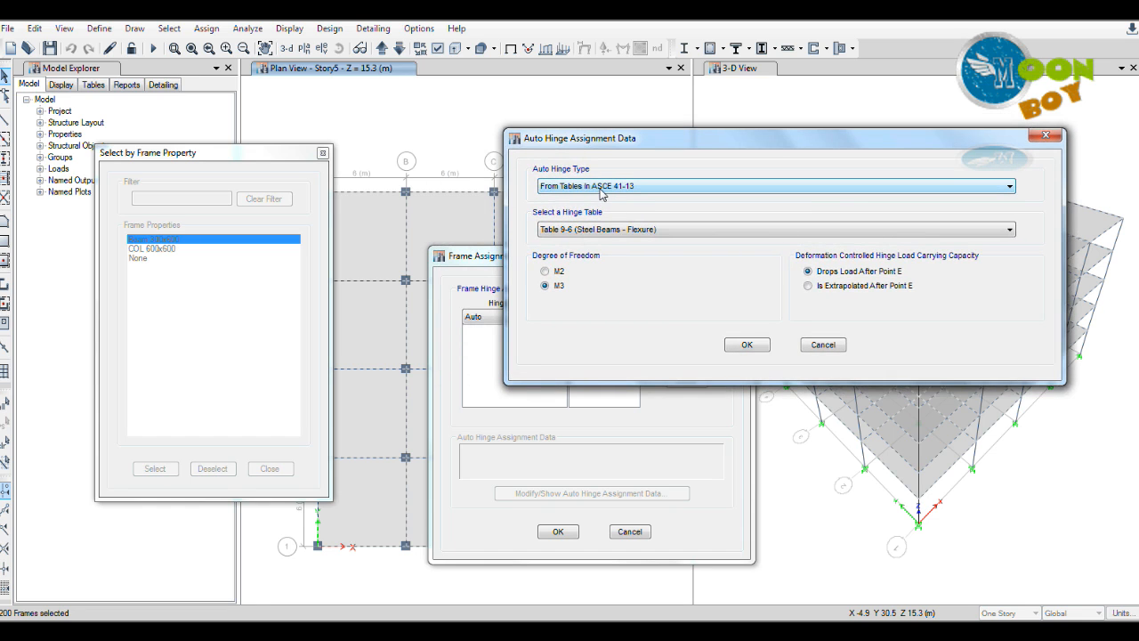
{"action": "left_click", "coordinate": [614, 189]}
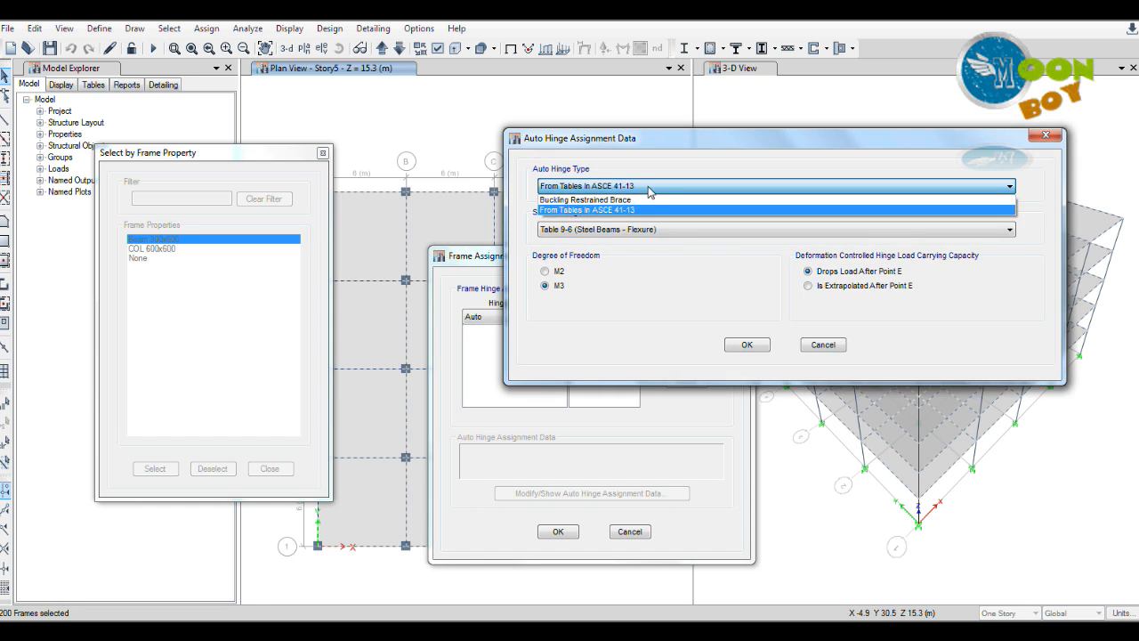
{"action": "left_click", "coordinate": [649, 188]}
{"action": "left_click", "coordinate": [650, 188]}
{"action": "left_click", "coordinate": [637, 211]}
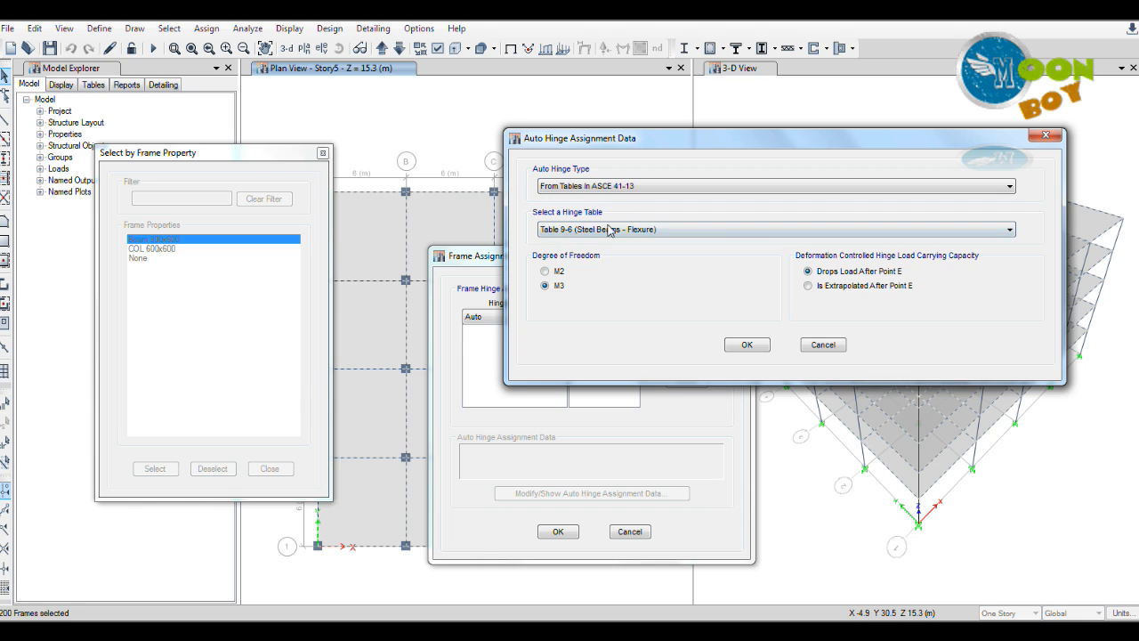
{"action": "left_click", "coordinate": [625, 231]}
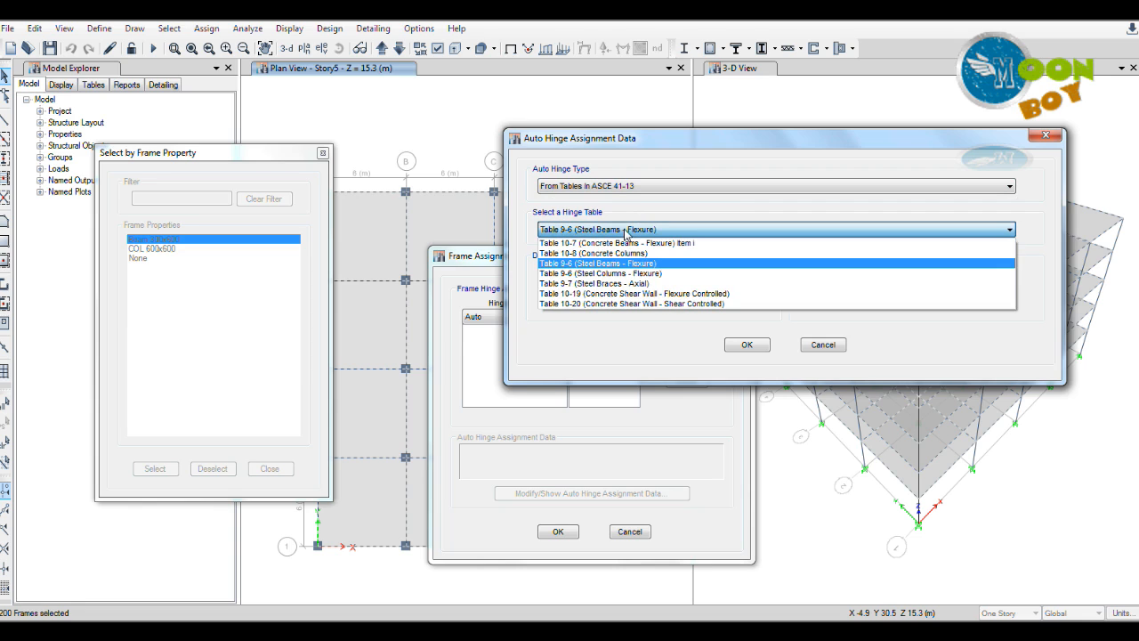
{"action": "left_click", "coordinate": [676, 244]}
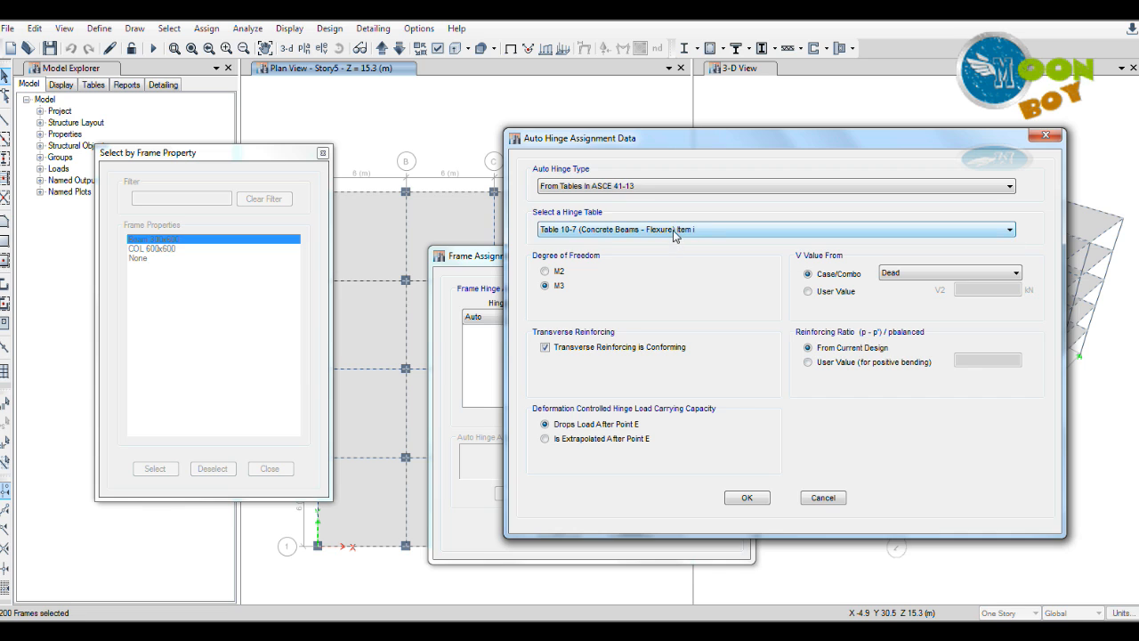
Keep Table 10-7 (Concrete Beams - Flexure) Item i for the first auto hinge and take its V value from the Push X case
{"action": "left_click", "coordinate": [676, 230]}
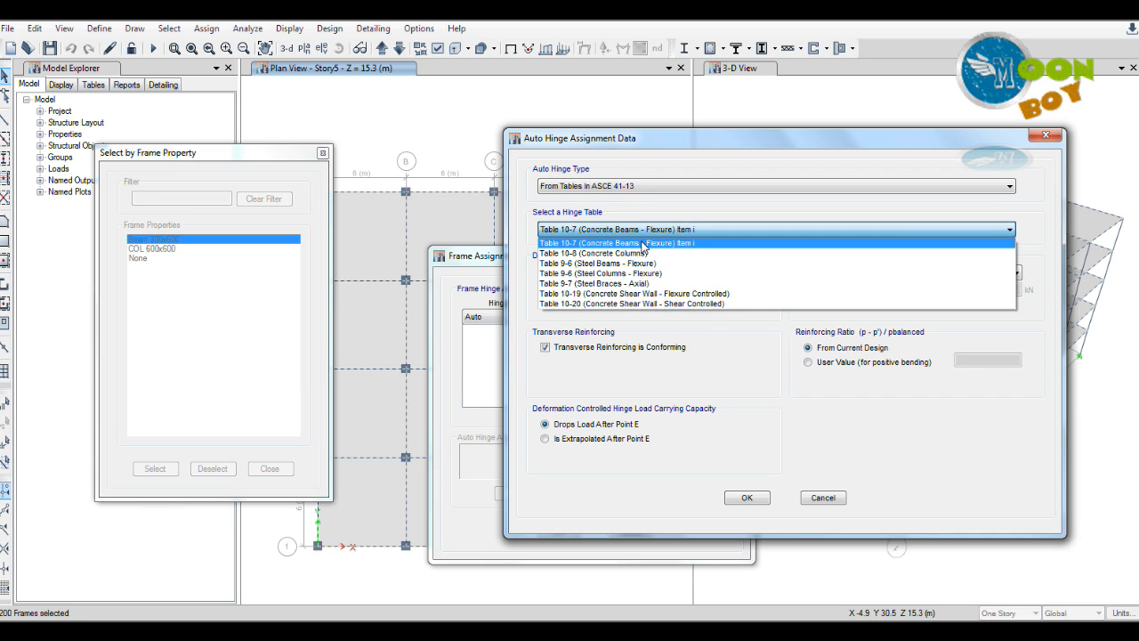
{"action": "left_click", "coordinate": [645, 245]}
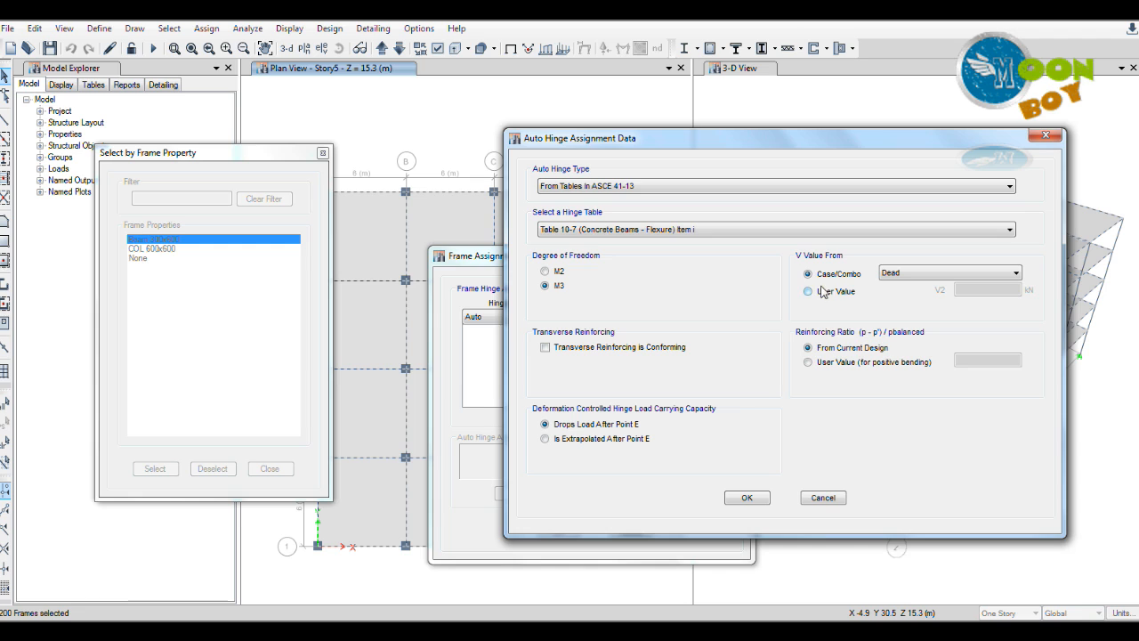
{"action": "left_click", "coordinate": [913, 273]}
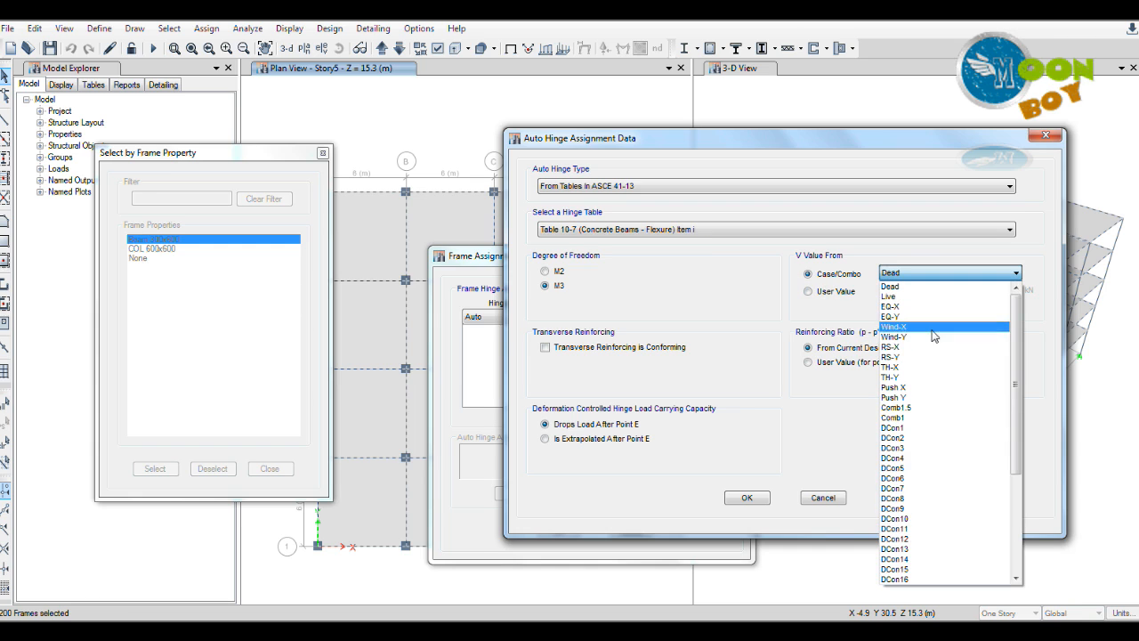
{"action": "left_click", "coordinate": [931, 388]}
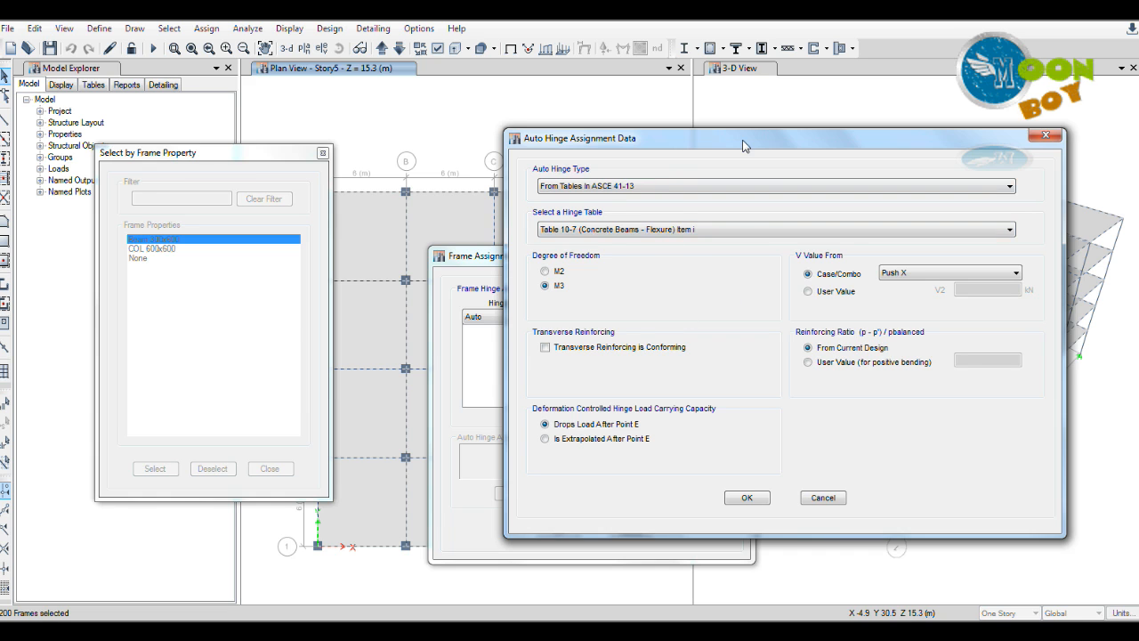
{"action": "left_click_drag", "start_coordinate": [742, 145], "coordinate": [702, 122]}
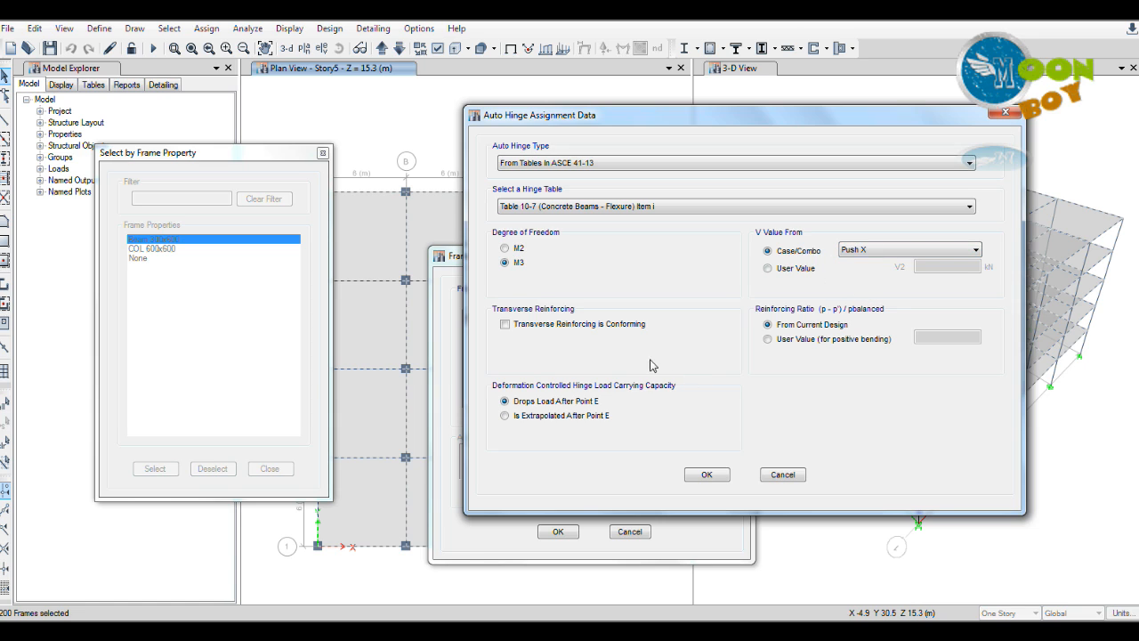
{"action": "left_click", "coordinate": [707, 475]}
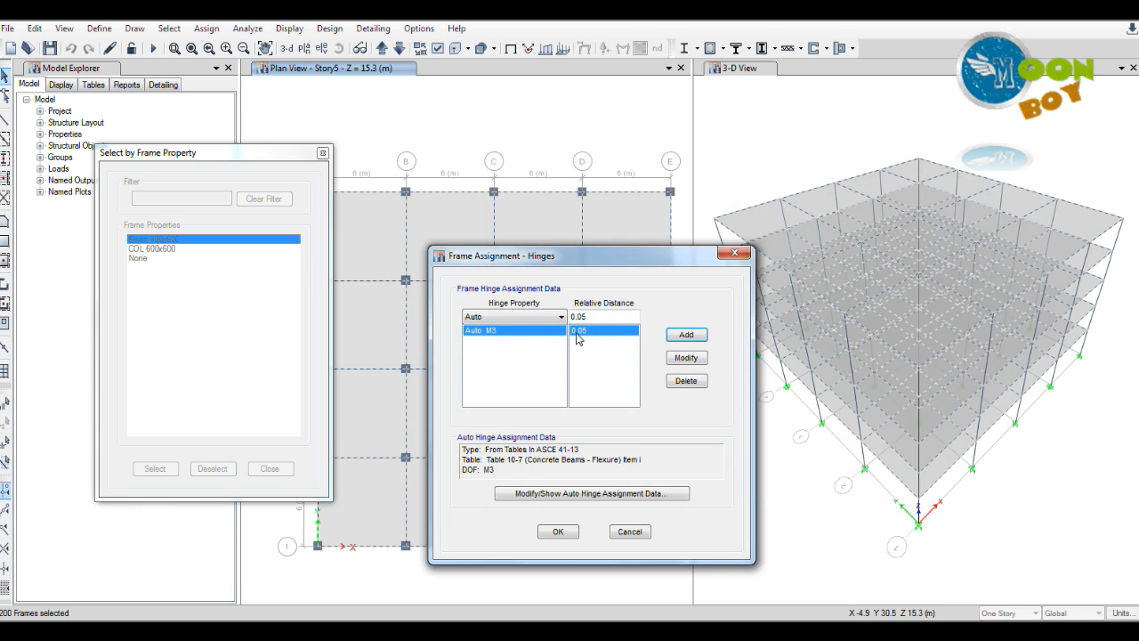
Add a second Auto hinge to the selected beams at a relative distance of 0.95
{"action": "left_click_drag", "start_coordinate": [600, 259], "coordinate": [637, 259]}
{"action": "left_click", "coordinate": [635, 316]}
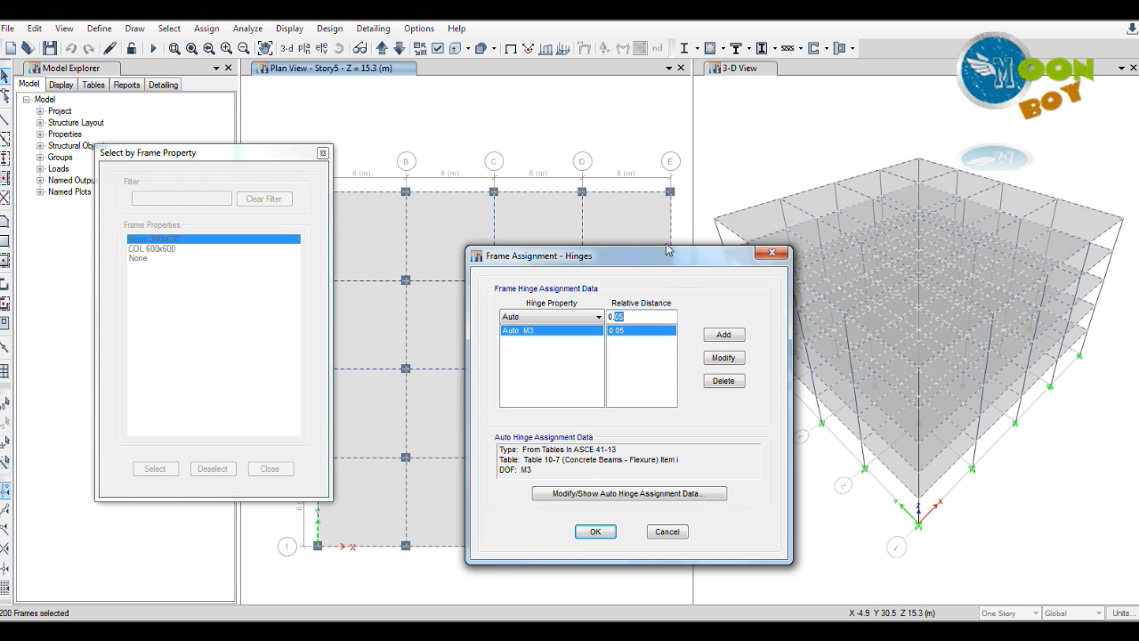
{"action": "type", "text": "9"}
{"action": "left_click", "coordinate": [723, 335]}
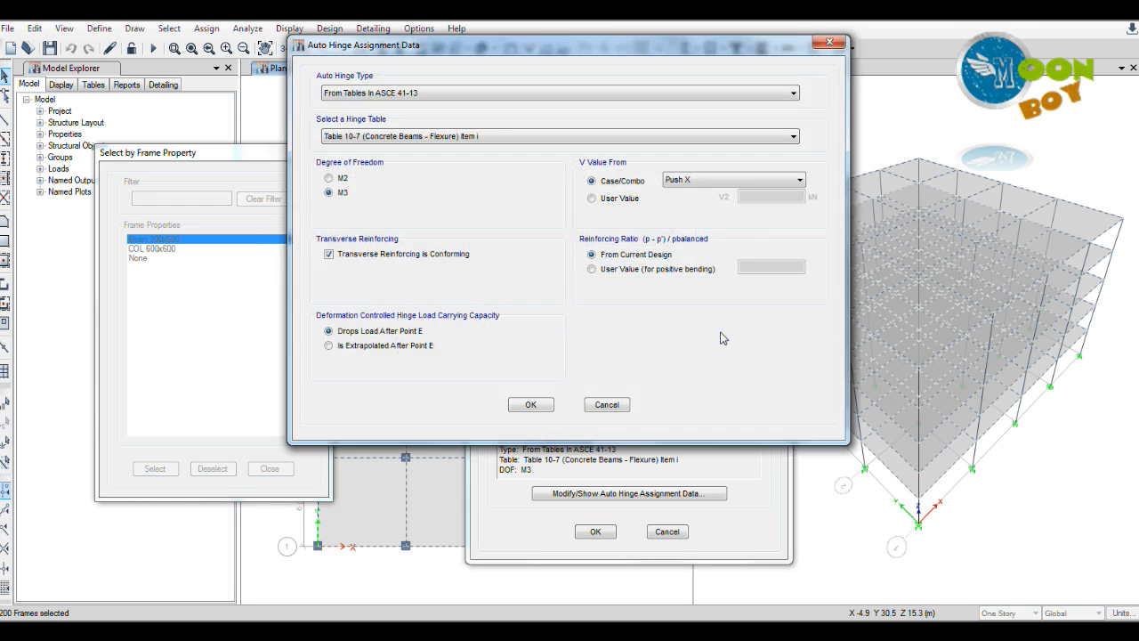
Define the 0.95 hinge from tables in ASCE 41-13 with Table 10-7 (Concrete Beams - Flexure) Item i and the Push X case
{"action": "left_click_drag", "start_coordinate": [485, 46], "coordinate": [614, 70]}
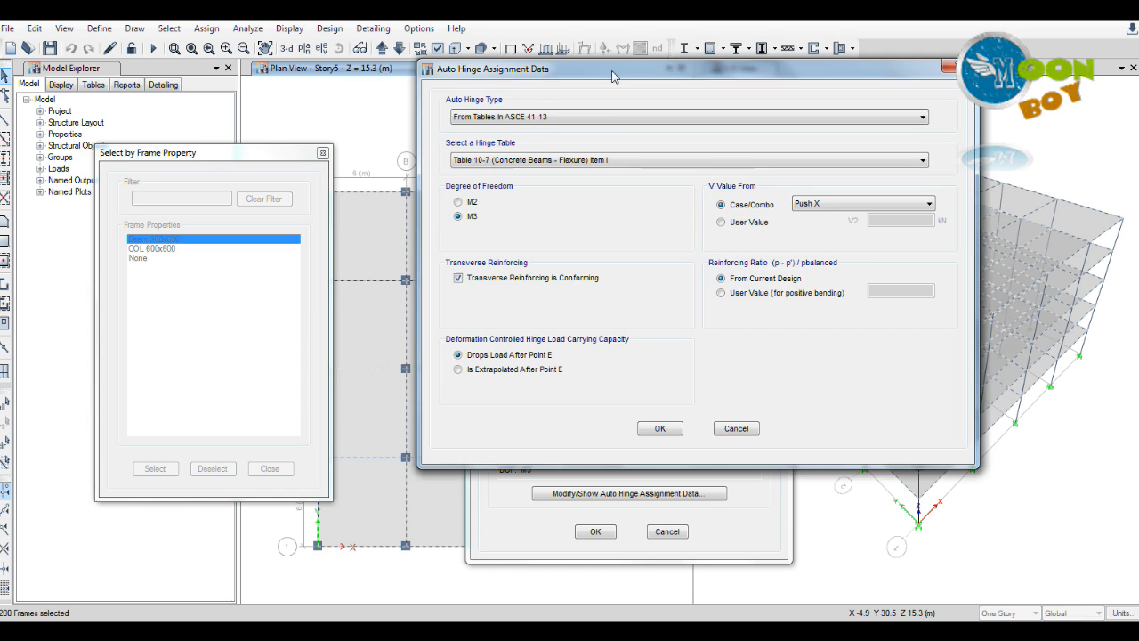
{"action": "left_click", "coordinate": [591, 158]}
{"action": "left_click", "coordinate": [591, 174]}
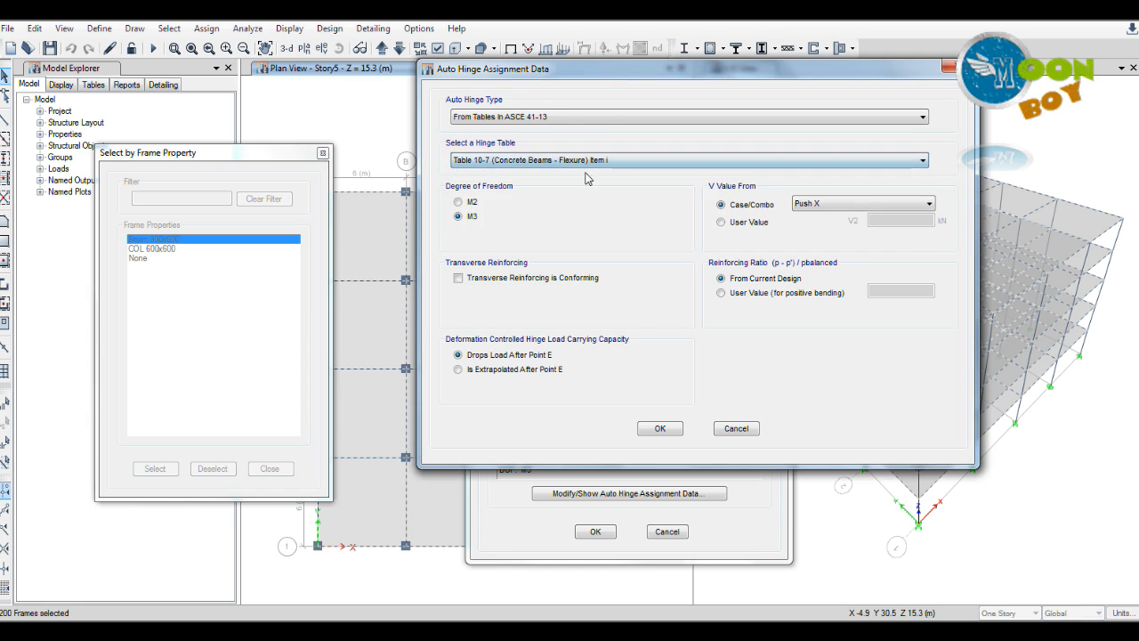
{"action": "left_click", "coordinate": [553, 116]}
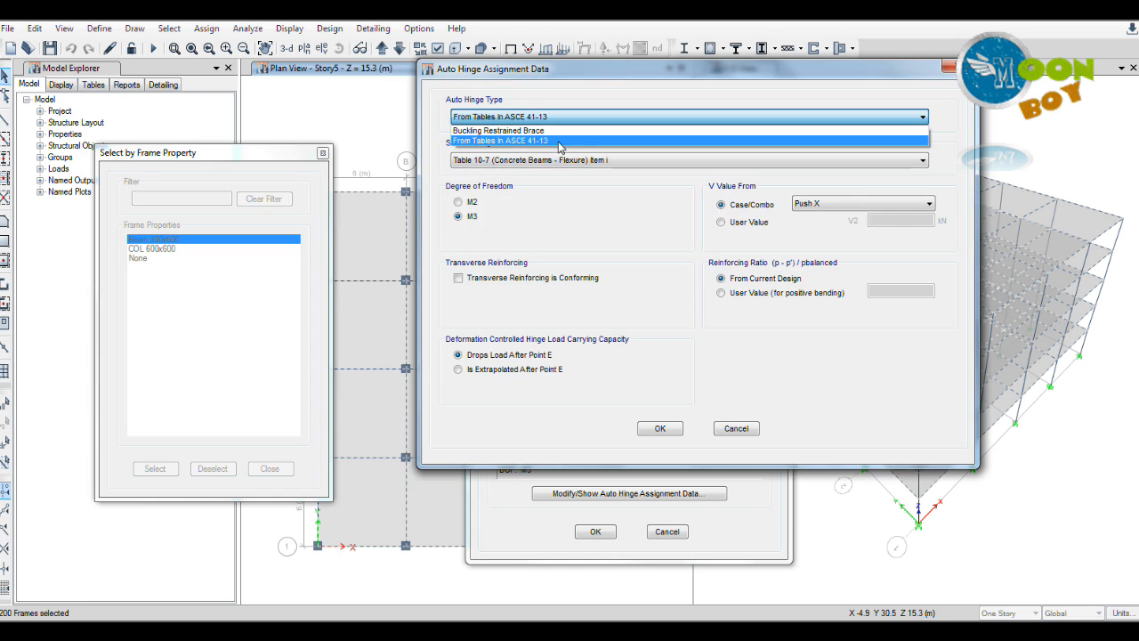
{"action": "left_click", "coordinate": [560, 141]}
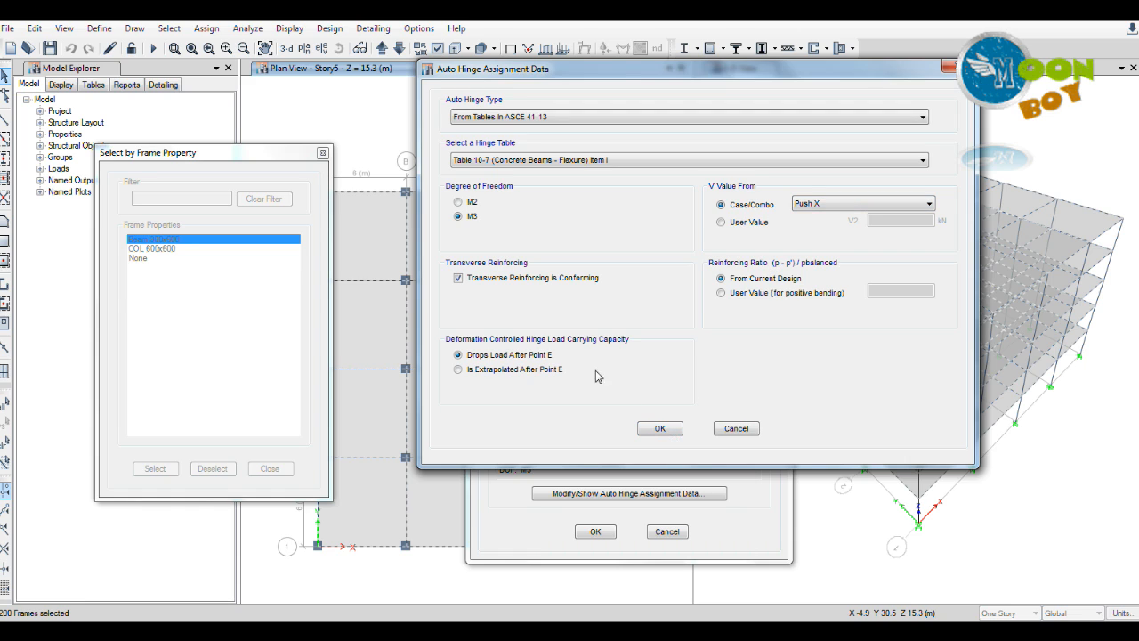
{"action": "left_click", "coordinate": [669, 431]}
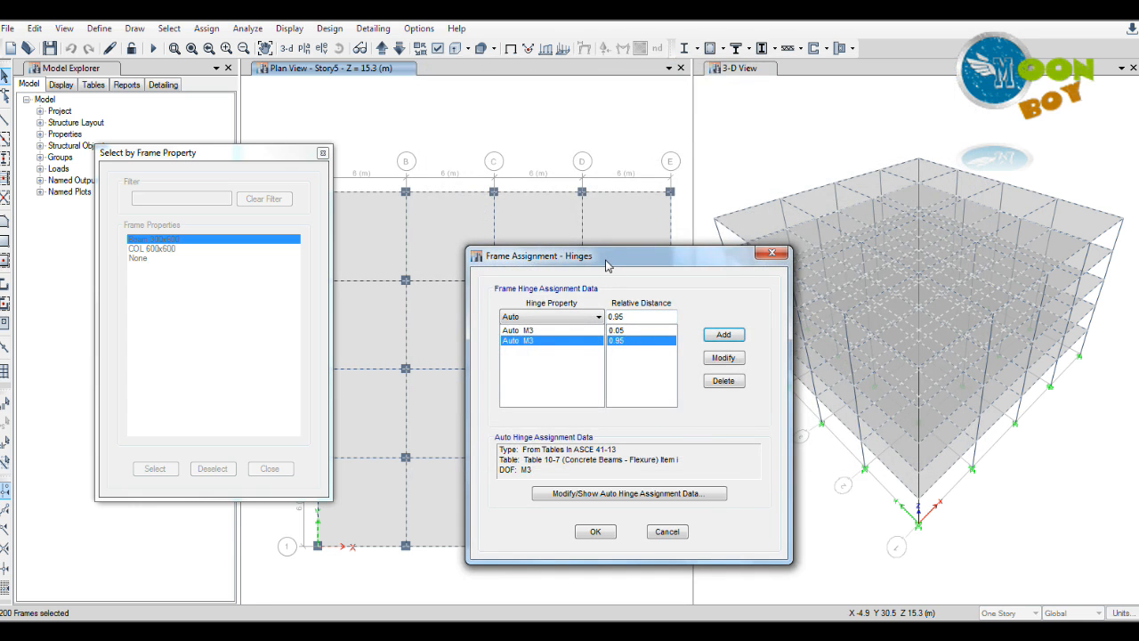
Add a third Auto hinge at a relative distance of 0.05 with its V value taken from the Push Y case
{"action": "left_click_drag", "start_coordinate": [607, 265], "coordinate": [668, 208]}
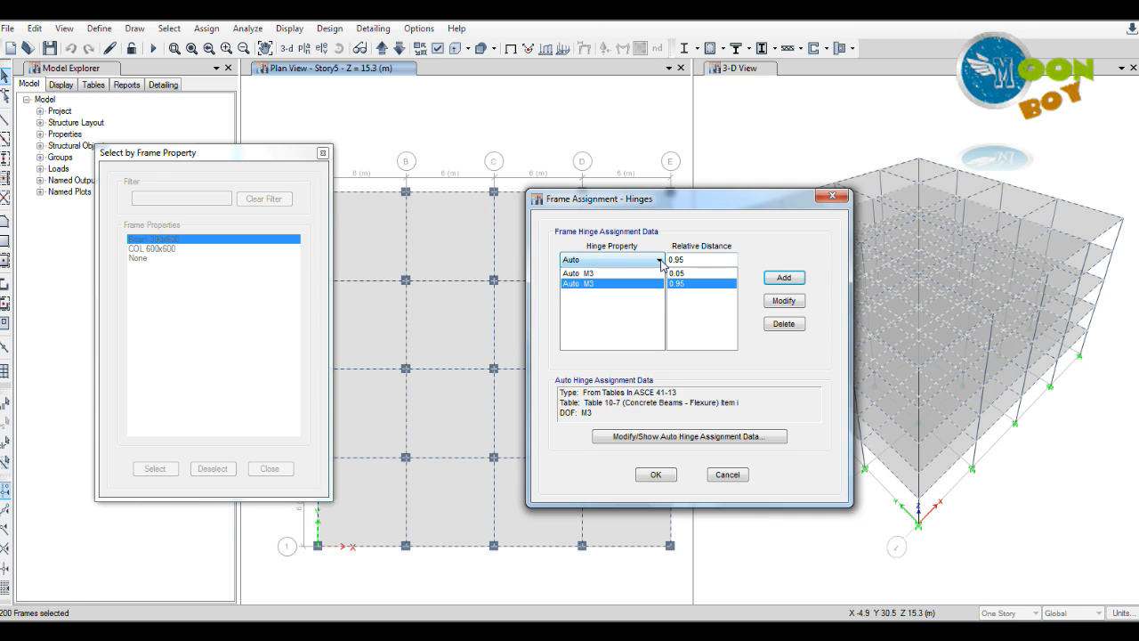
{"action": "left_click", "coordinate": [605, 264]}
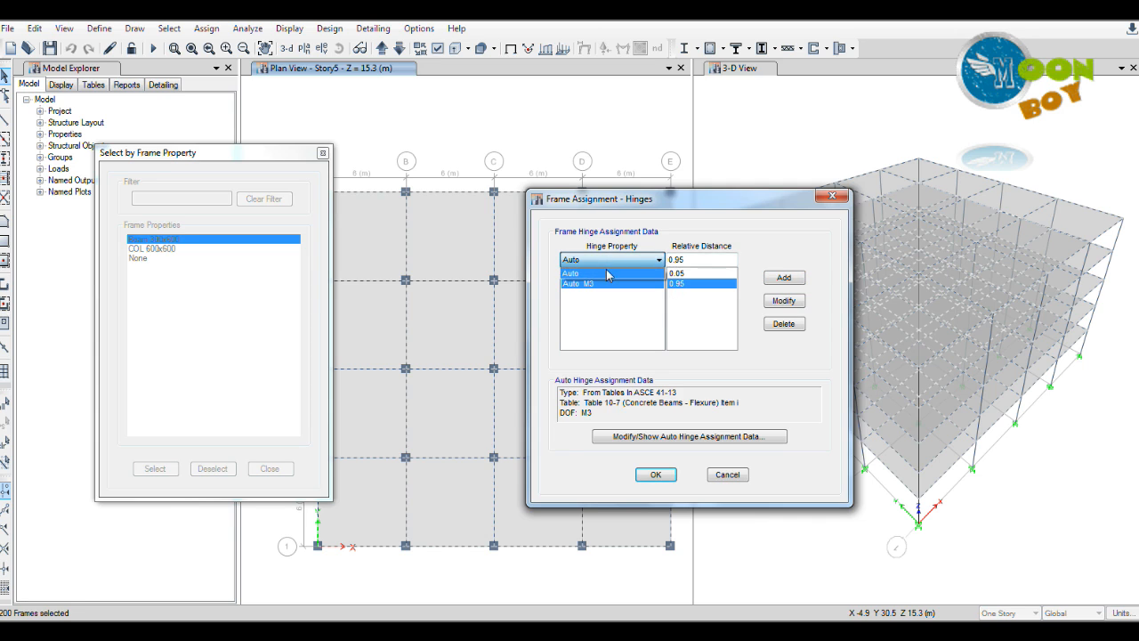
{"action": "left_click", "coordinate": [631, 273]}
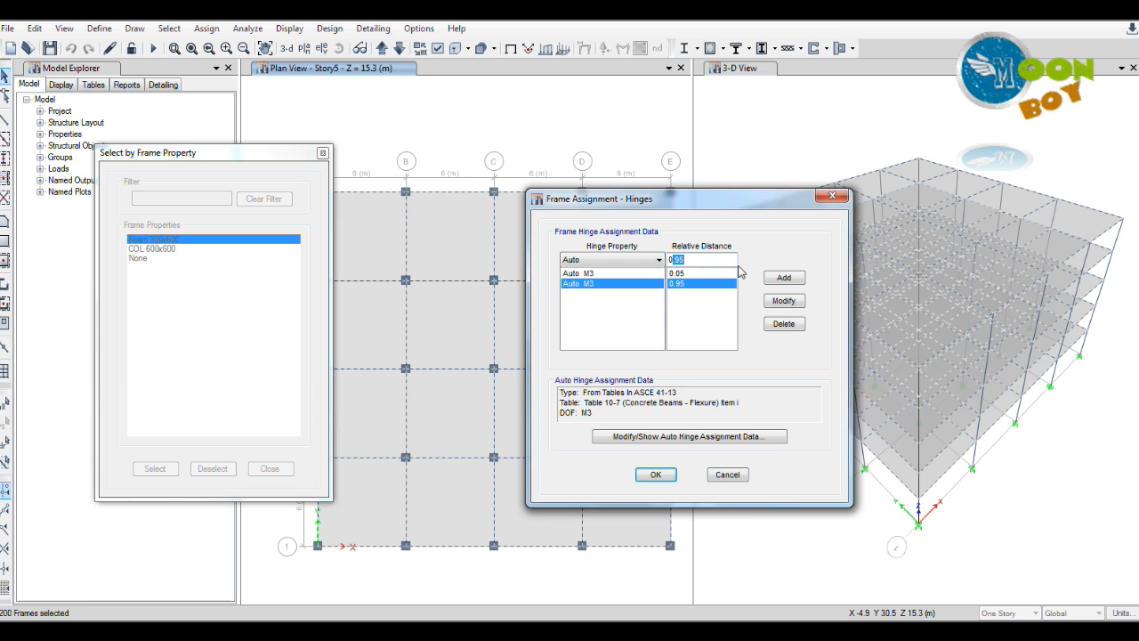
{"action": "key", "text": "BackSpace"}
{"action": "left_click", "coordinate": [791, 280]}
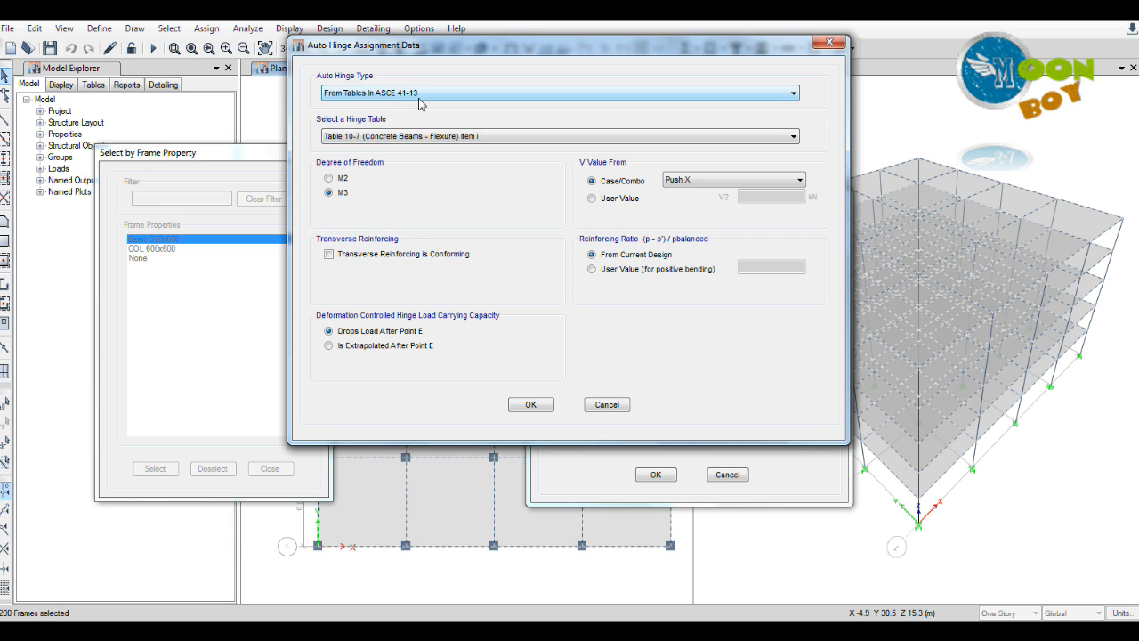
{"action": "left_click", "coordinate": [708, 183]}
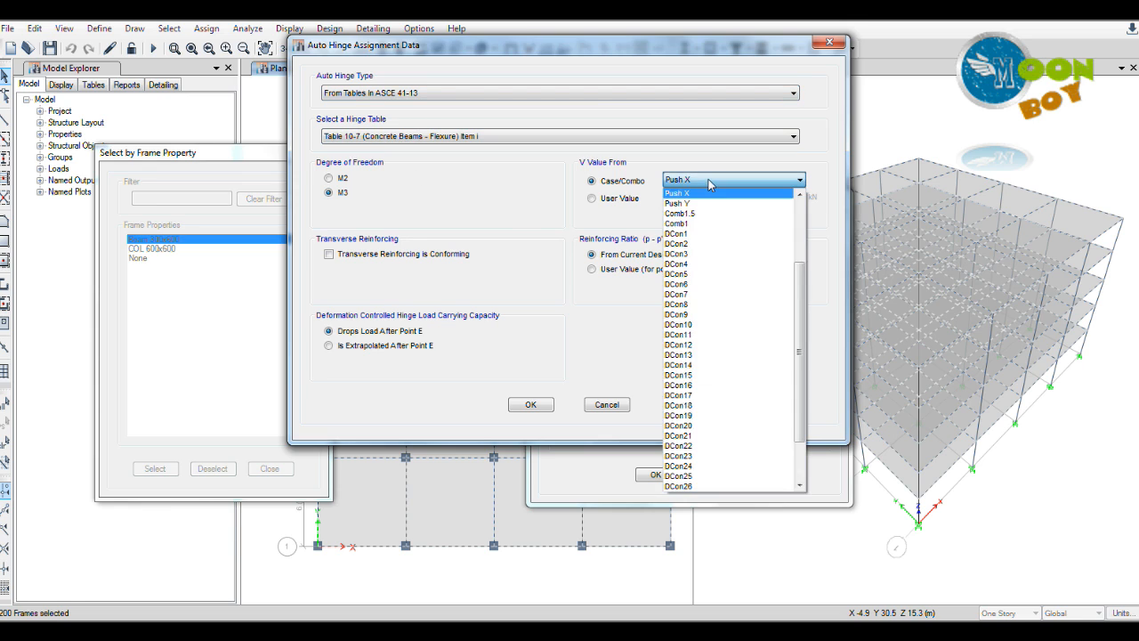
{"action": "left_click", "coordinate": [696, 204]}
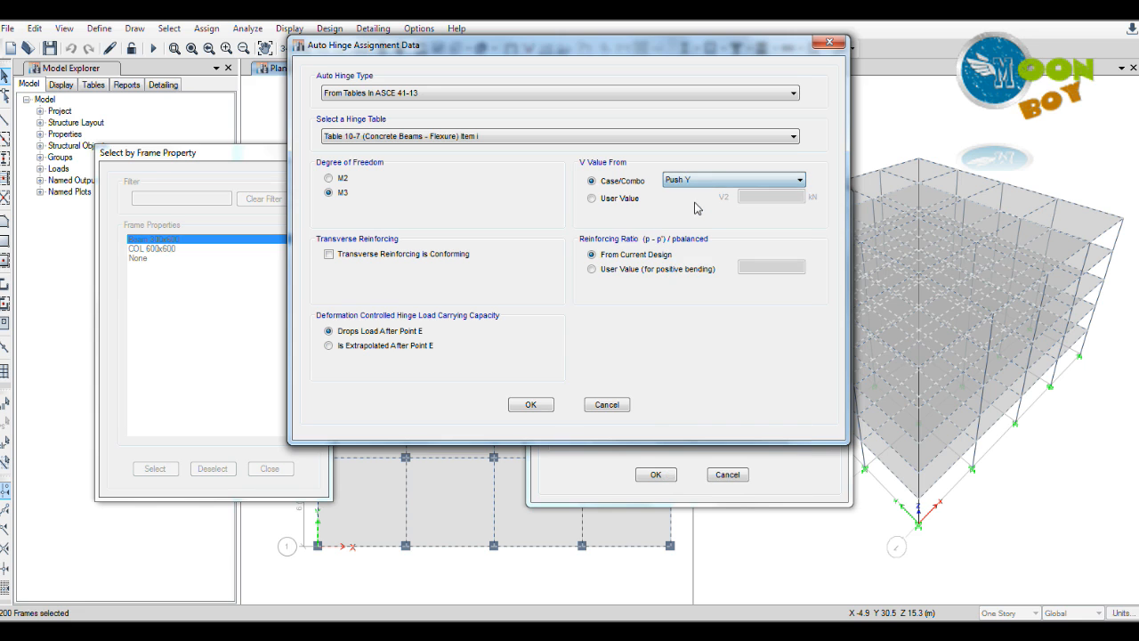
{"action": "left_click", "coordinate": [532, 405]}
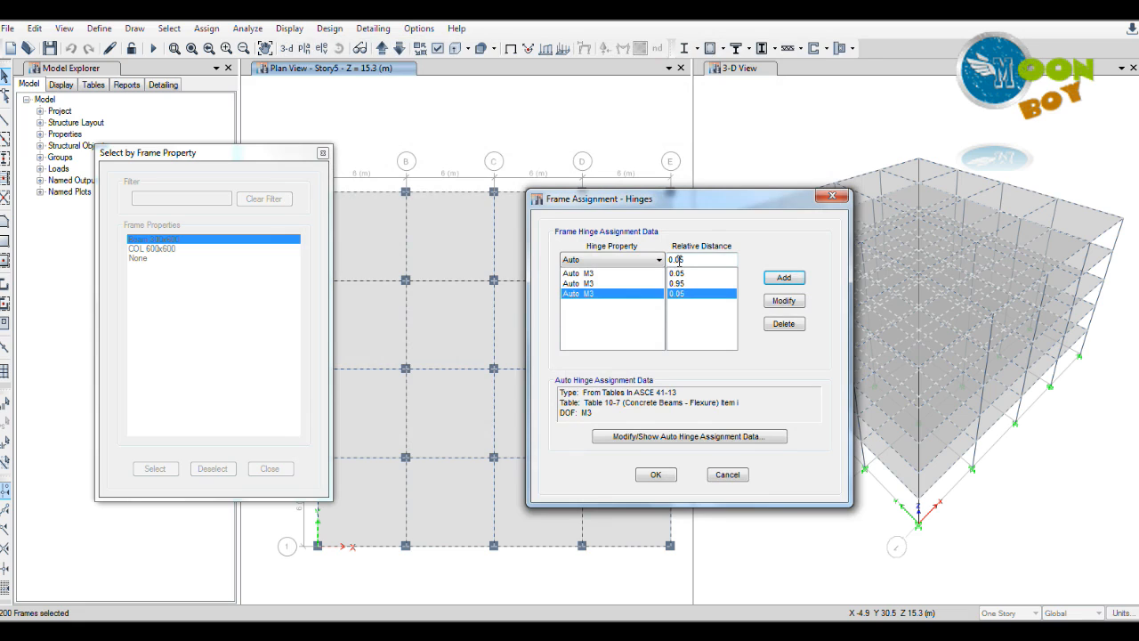
Add a fourth Auto hinge at a relative distance of 0.95, using the Push Y case for its V value
{"action": "left_click_drag", "start_coordinate": [675, 259], "coordinate": [686, 259]}
{"action": "left_click", "coordinate": [784, 279]}
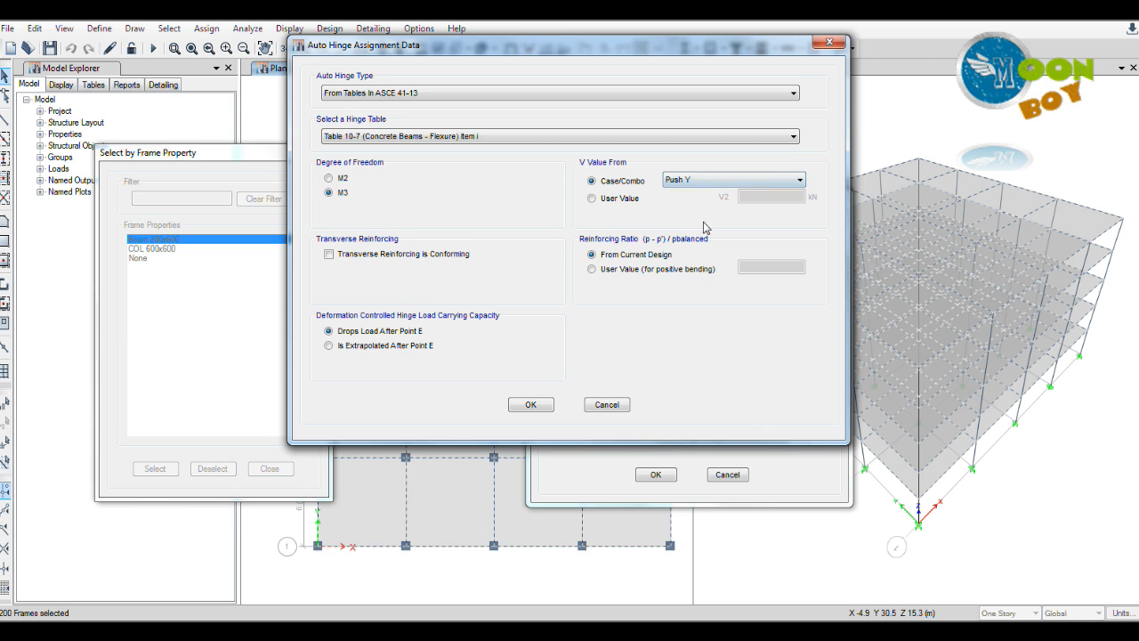
{"action": "left_click", "coordinate": [531, 405]}
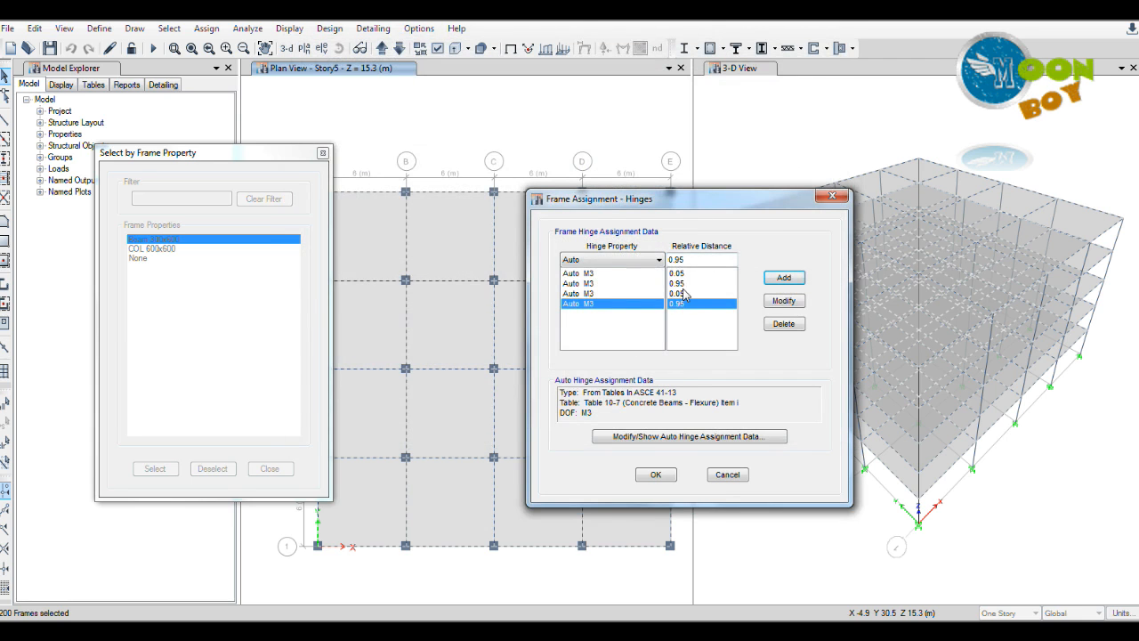
Review the listed hinge entries, apply the hinges to the selected beams and close the frame property selection
{"action": "left_click", "coordinate": [591, 274]}
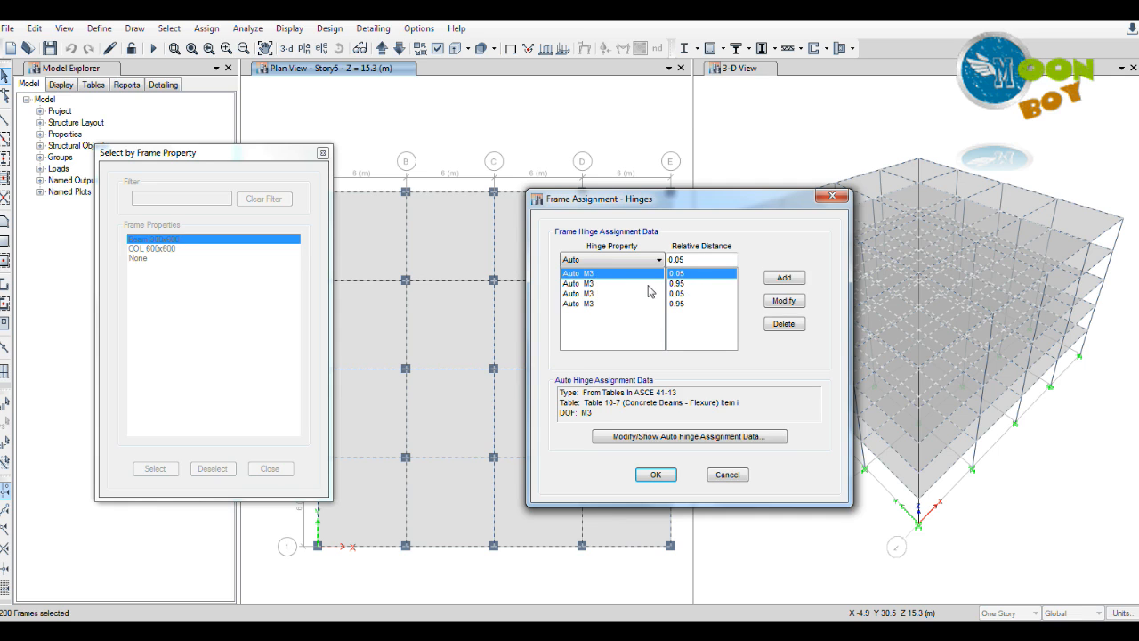
{"action": "left_click", "coordinate": [593, 283]}
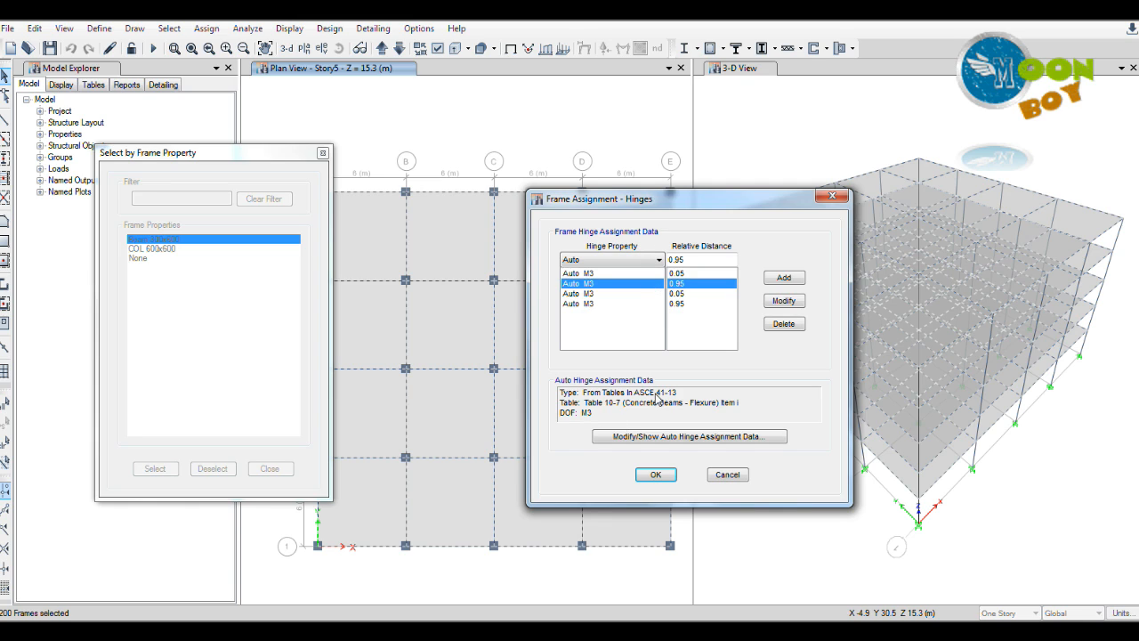
{"action": "left_click", "coordinate": [589, 294]}
{"action": "left_click", "coordinate": [590, 305]}
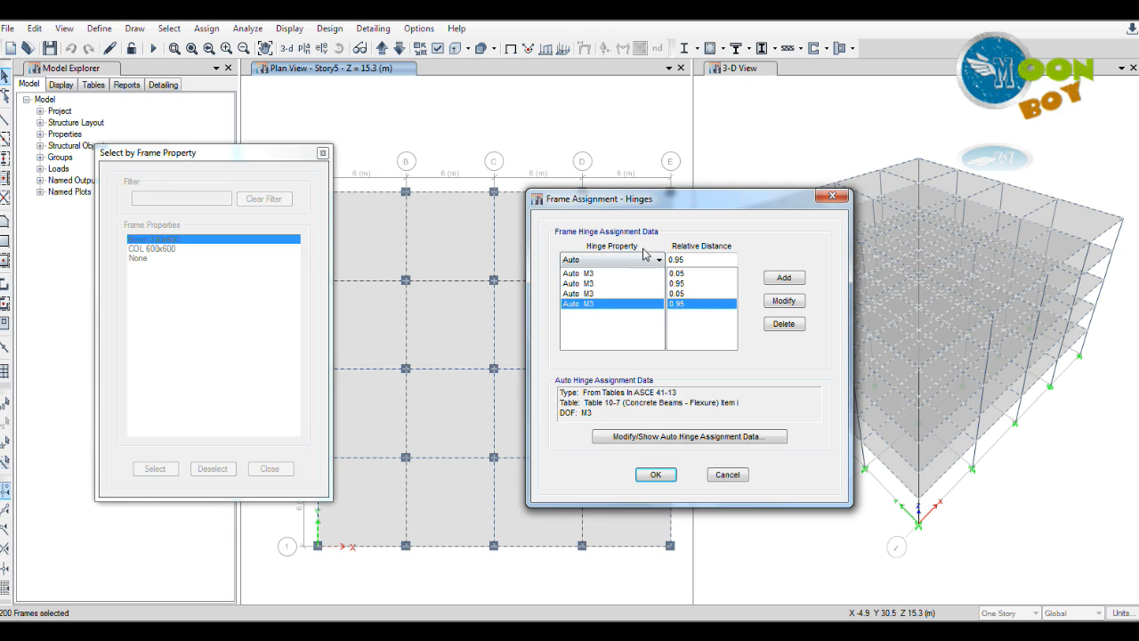
{"action": "left_click_drag", "start_coordinate": [681, 204], "coordinate": [661, 167]}
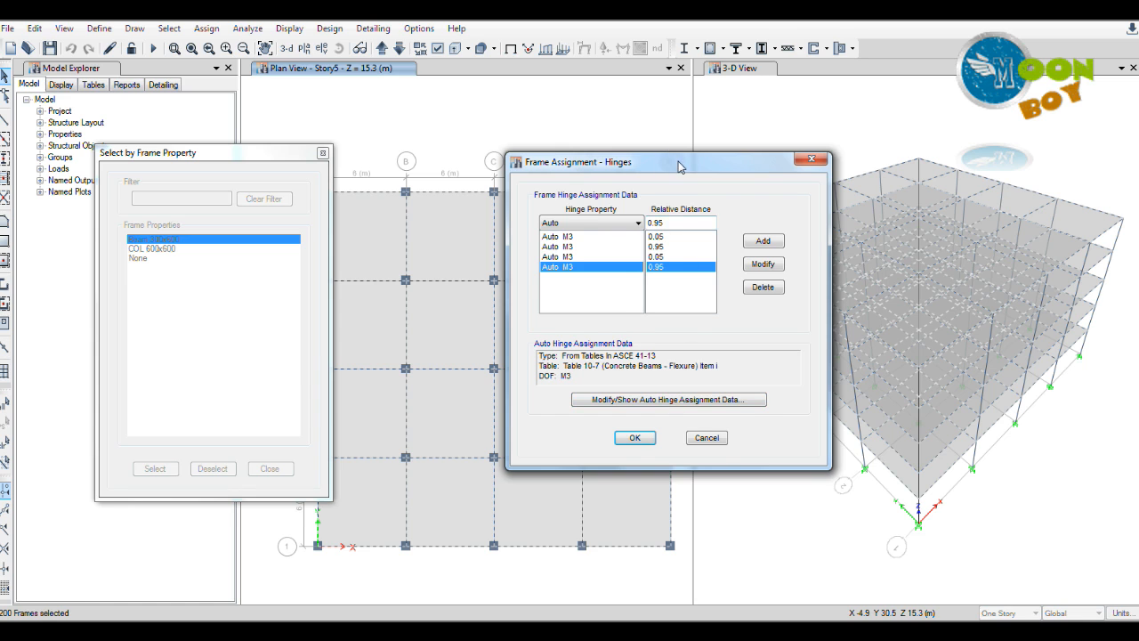
{"action": "left_click_drag", "start_coordinate": [673, 160], "coordinate": [665, 124]}
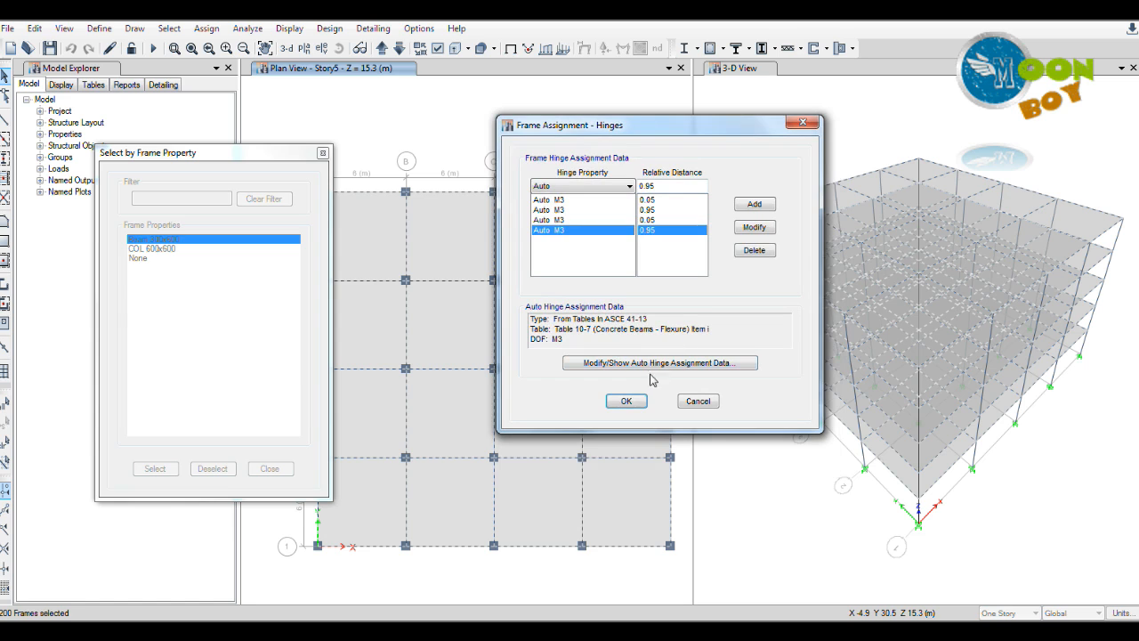
{"action": "left_click", "coordinate": [627, 400]}
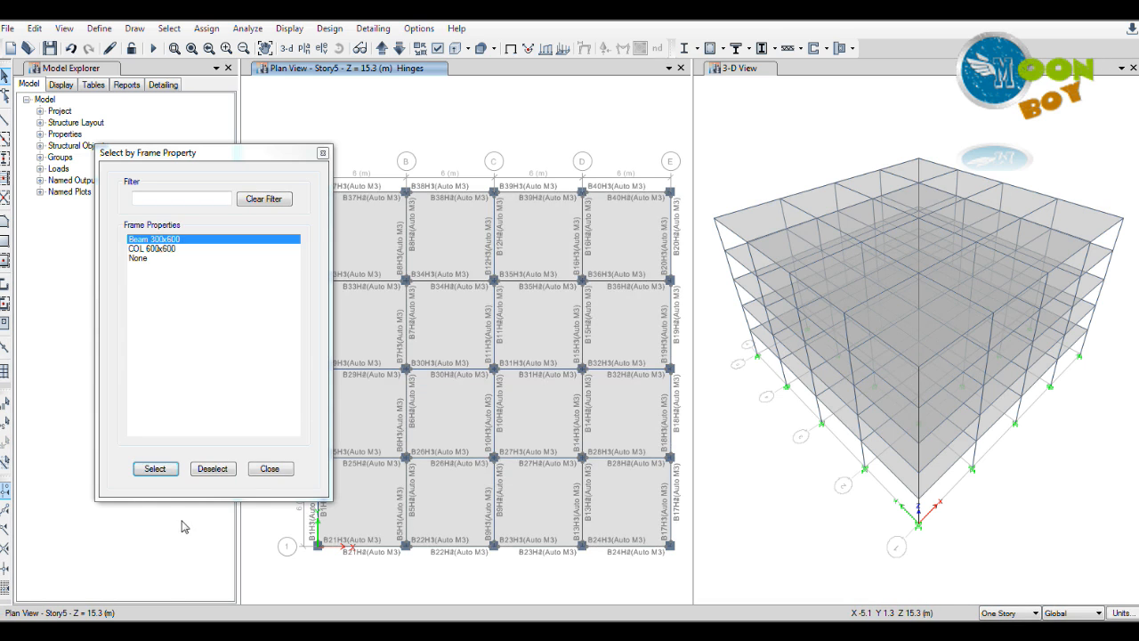
{"action": "left_click", "coordinate": [269, 469]}
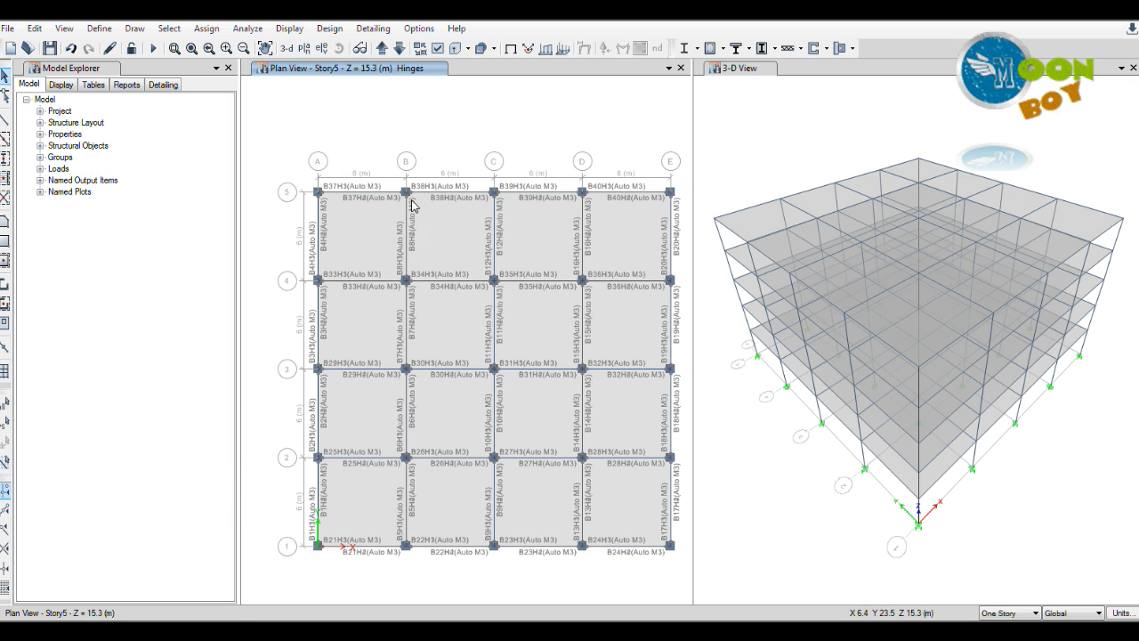
Examine the assigned hinge labels at the beam ends around the column joints in the Story5 plan view
{"action": "scroll", "coordinate": [411, 206], "scroll_direction": "up", "scroll_amount": 5}
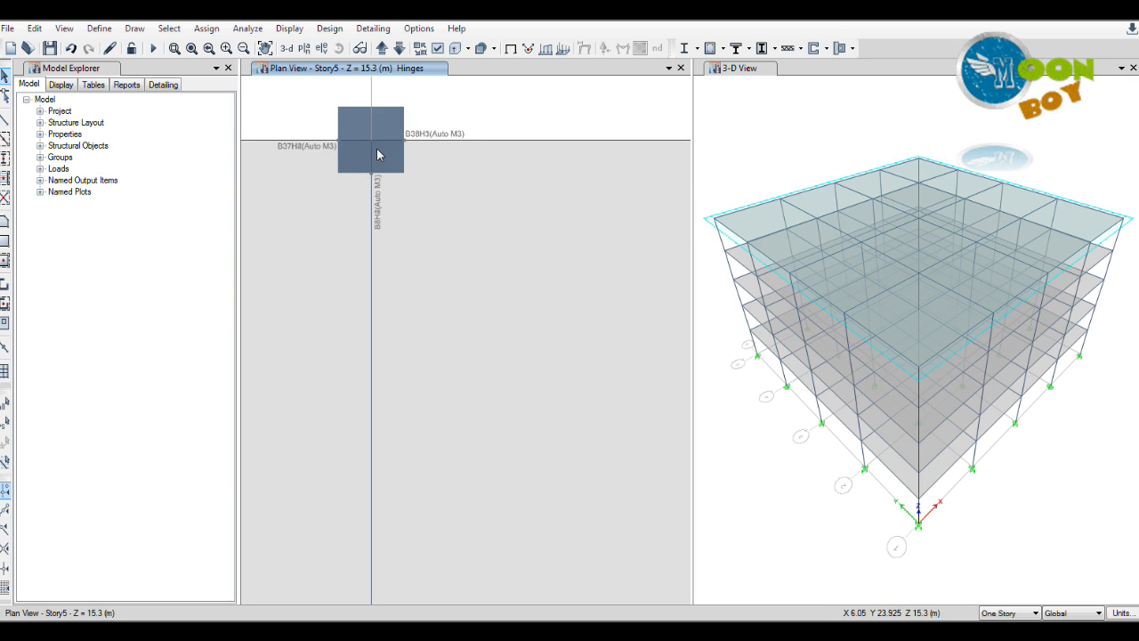
{"action": "scroll", "coordinate": [381, 210], "scroll_direction": "up", "scroll_amount": 3}
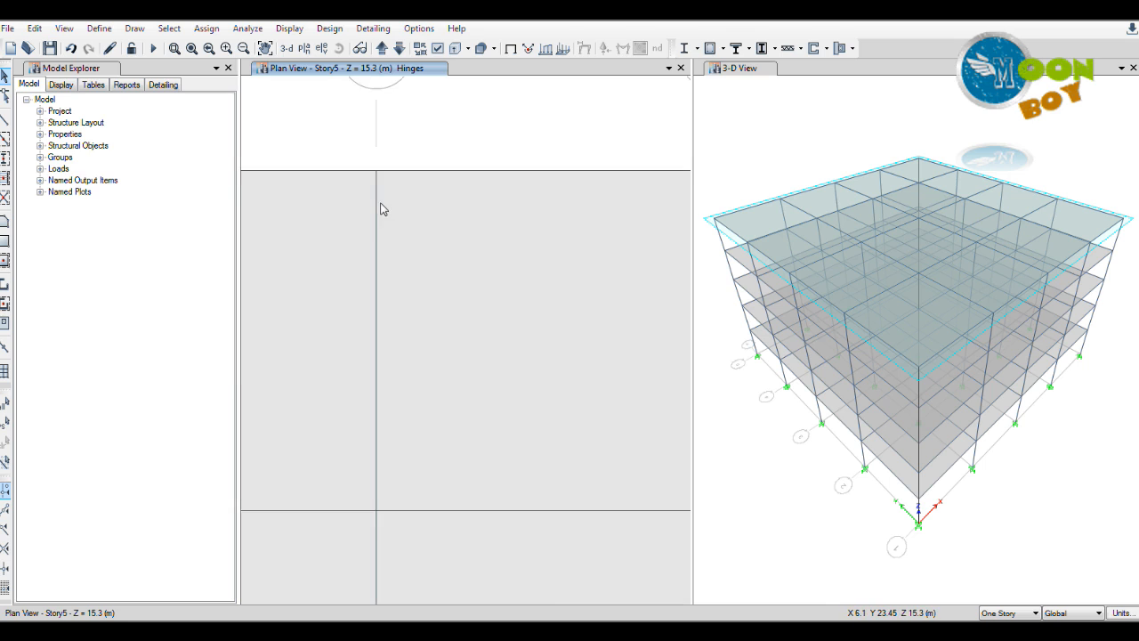
{"action": "scroll", "coordinate": [381, 205], "scroll_direction": "down", "scroll_amount": 6}
{"action": "scroll", "coordinate": [416, 196], "scroll_direction": "up", "scroll_amount": 8}
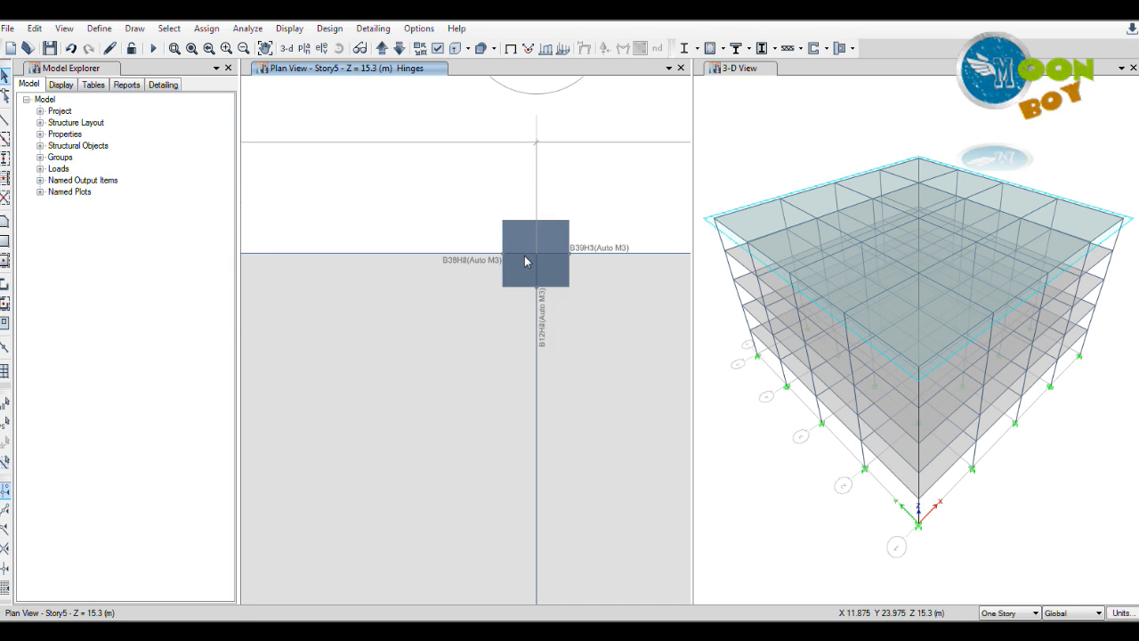
{"action": "scroll", "coordinate": [524, 256], "scroll_direction": "down", "scroll_amount": 5}
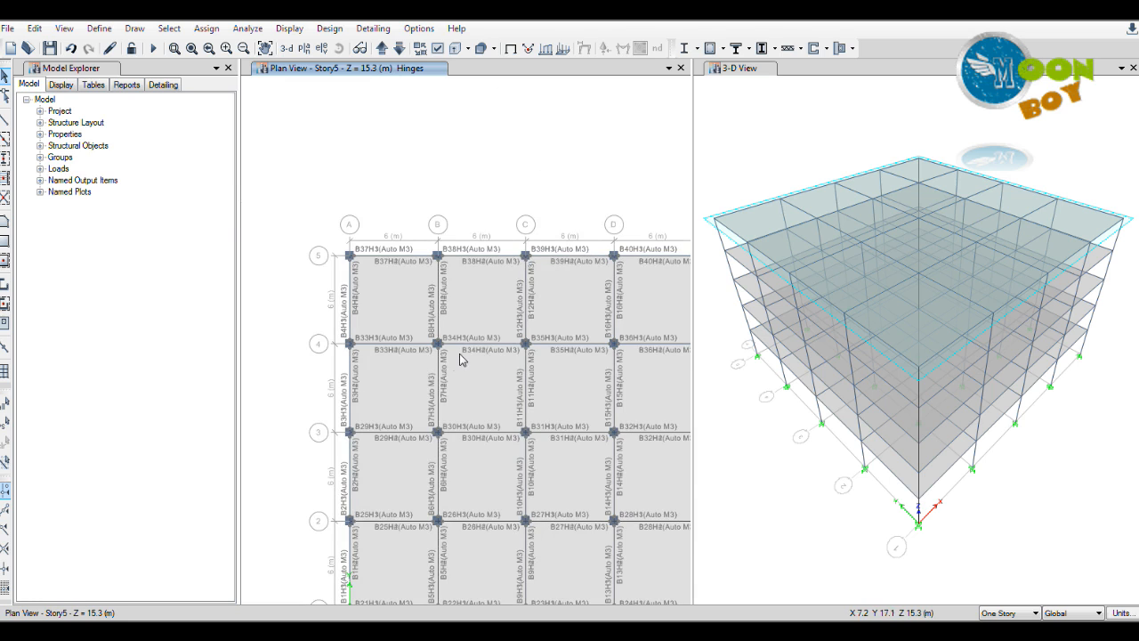
{"action": "scroll", "coordinate": [442, 356], "scroll_direction": "up", "scroll_amount": 8}
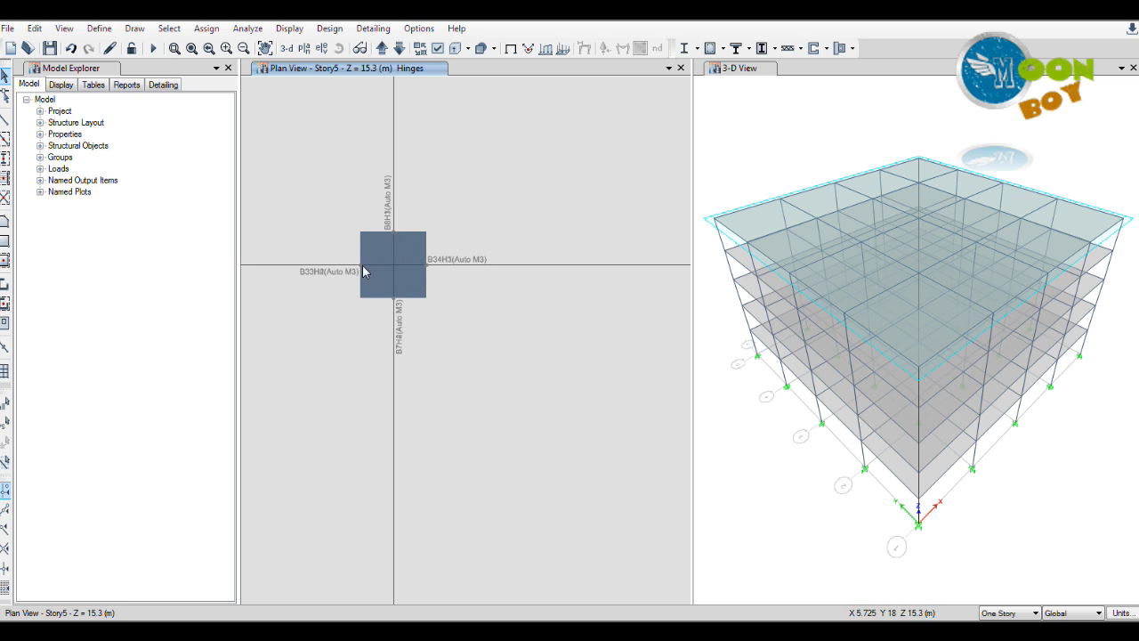
{"action": "scroll", "coordinate": [425, 281], "scroll_direction": "down", "scroll_amount": 8}
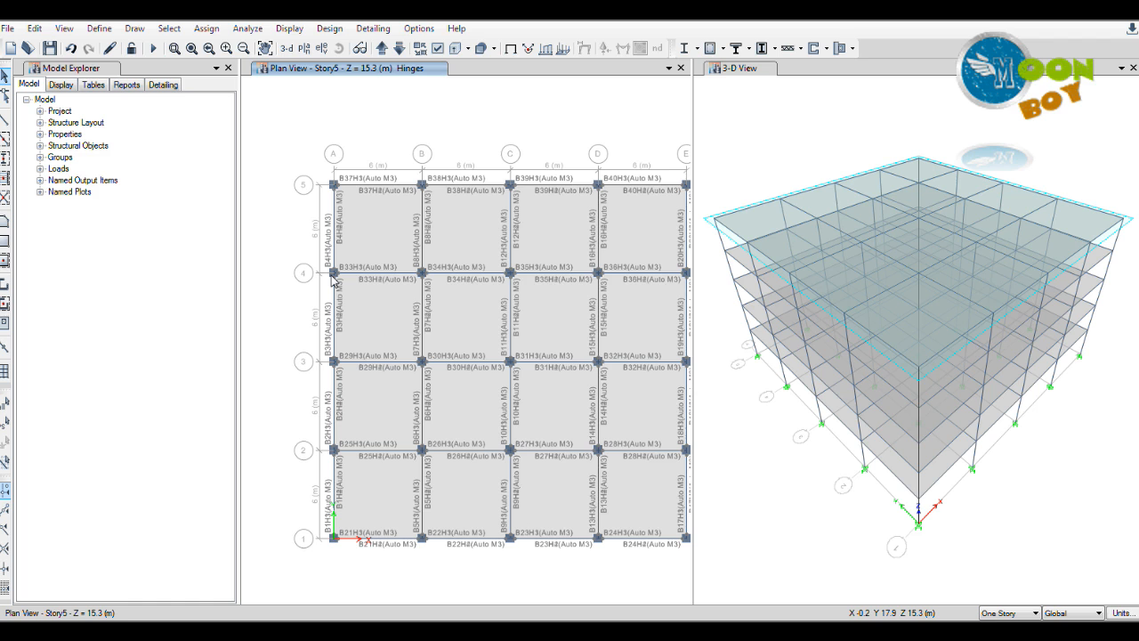
Select all frames that have the COL 600x600 section property
{"action": "scroll", "coordinate": [334, 278], "scroll_direction": "up", "scroll_amount": 4}
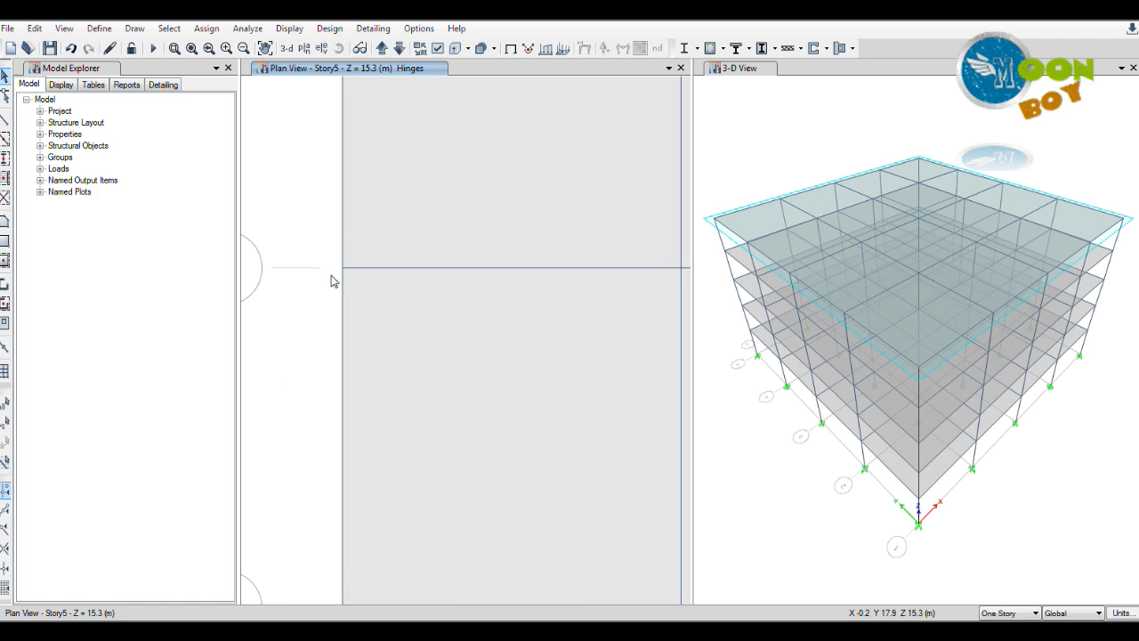
{"action": "scroll", "coordinate": [338, 272], "scroll_direction": "down", "scroll_amount": 4}
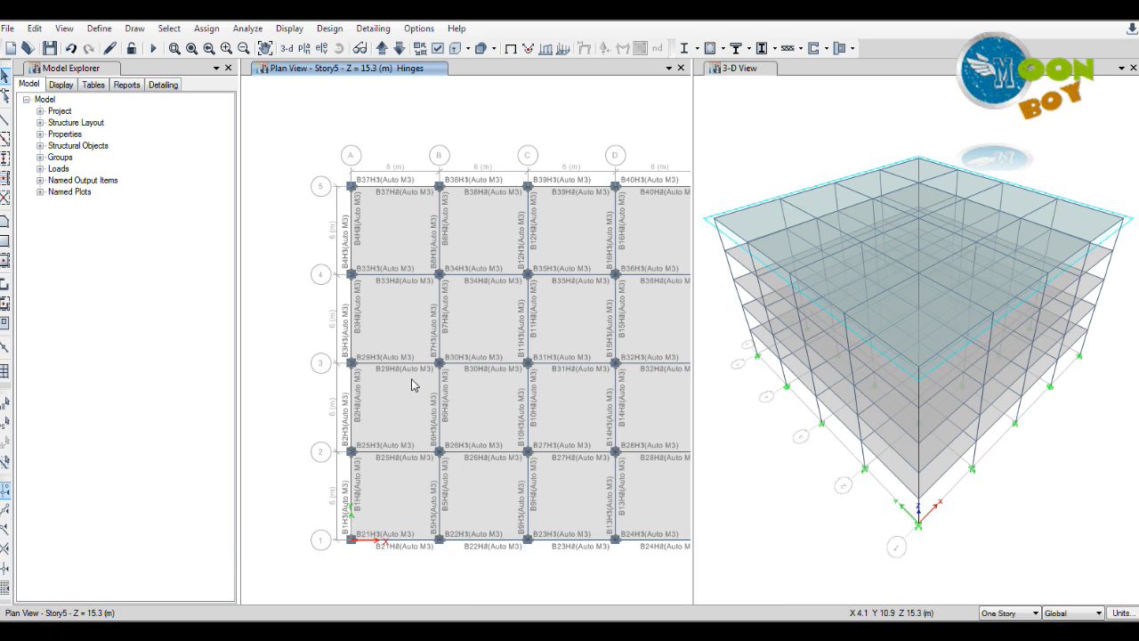
{"action": "left_click", "coordinate": [169, 28]}
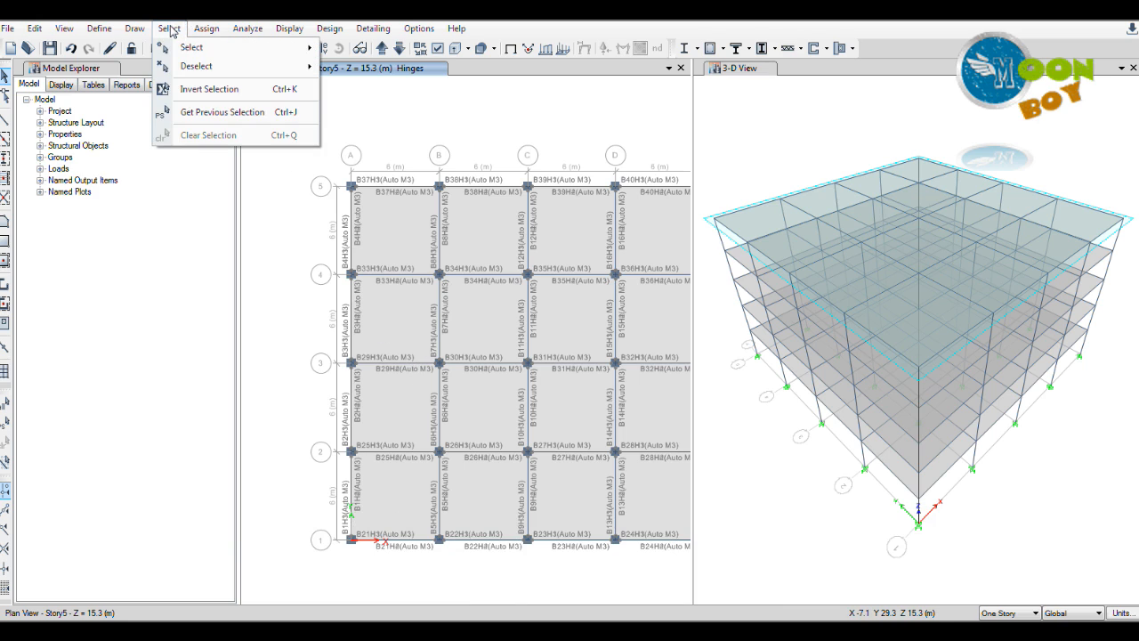
{"action": "mouse_move", "coordinate": [194, 52]}
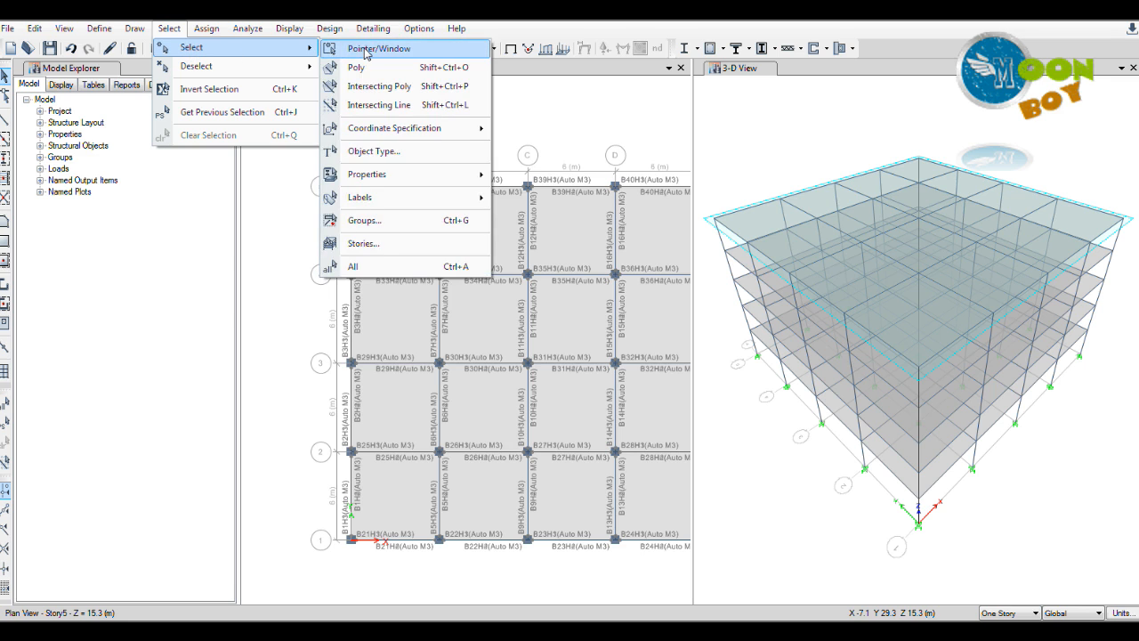
{"action": "mouse_move", "coordinate": [374, 178]}
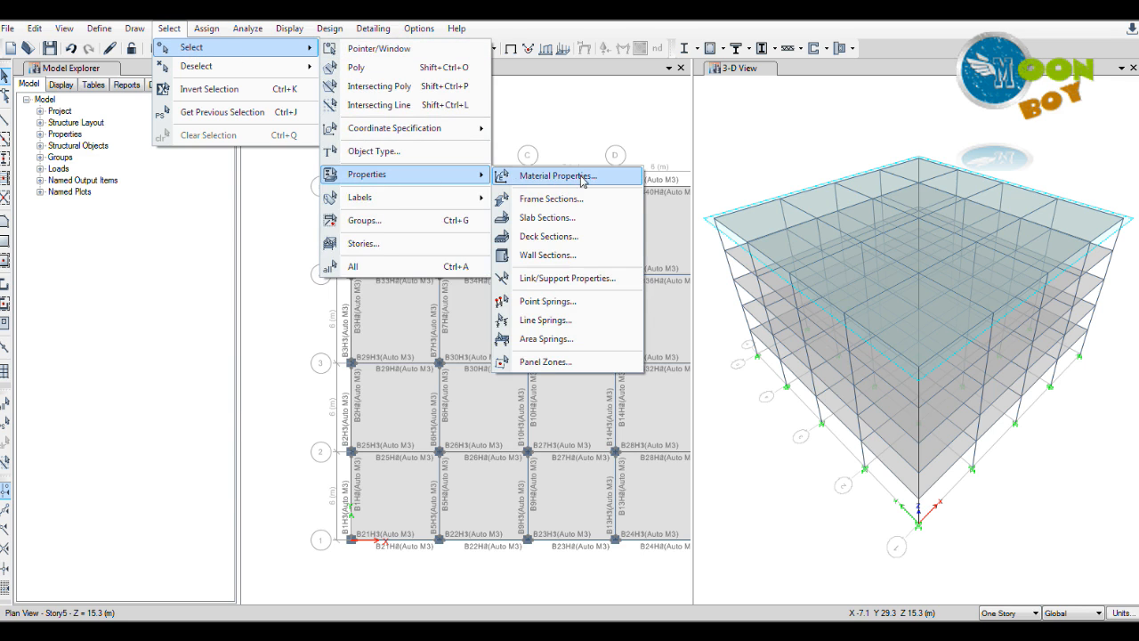
{"action": "left_click", "coordinate": [574, 201]}
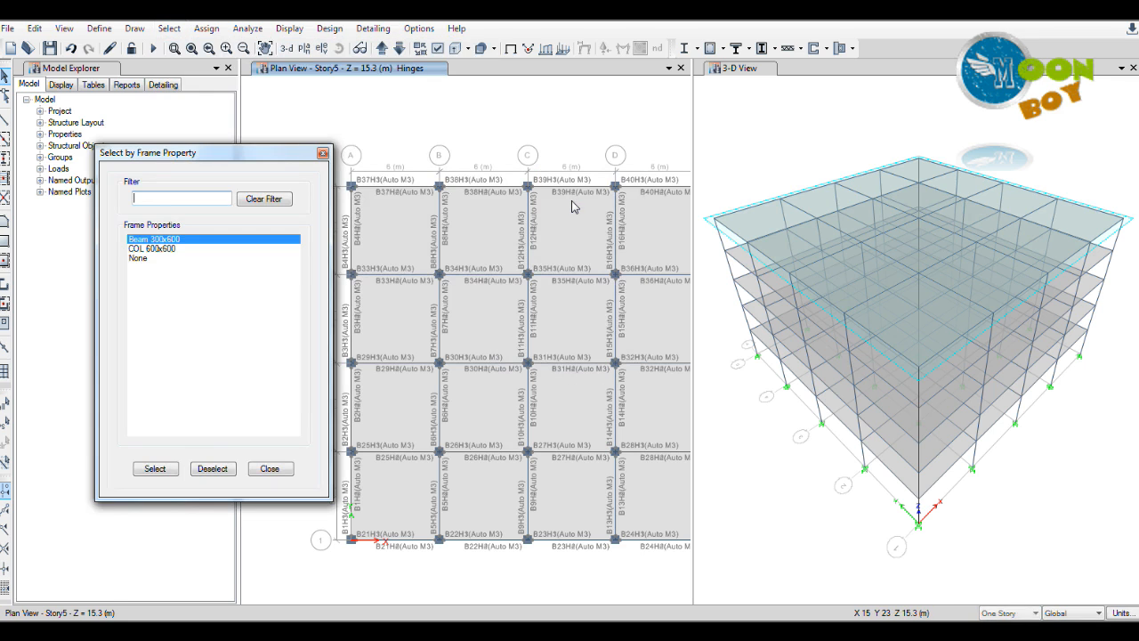
{"action": "left_click", "coordinate": [159, 250]}
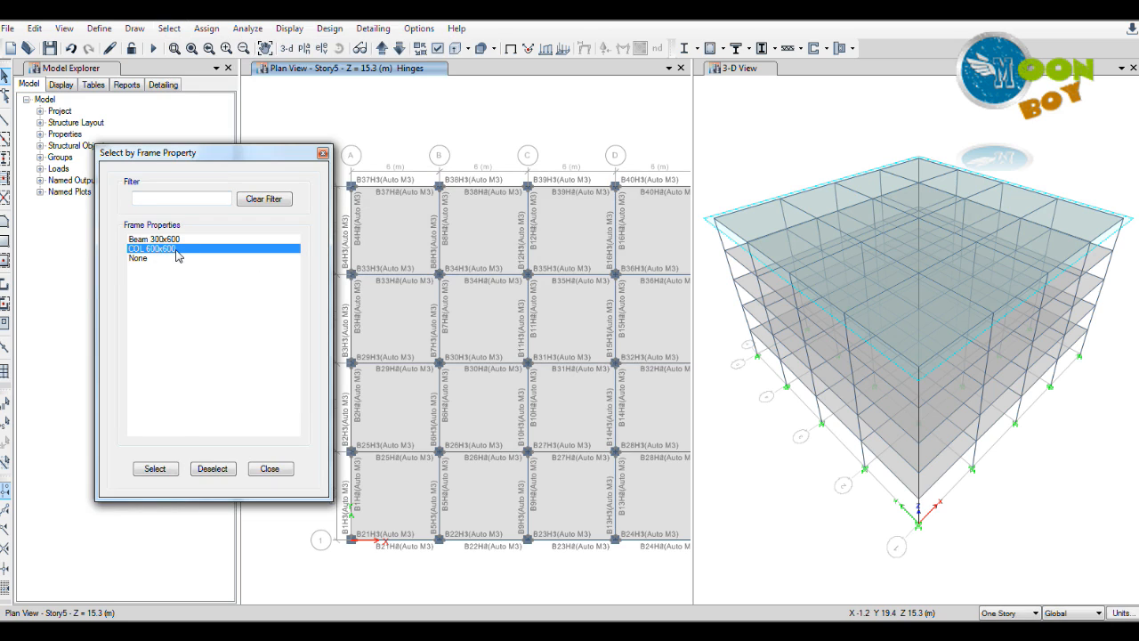
{"action": "left_click", "coordinate": [155, 469]}
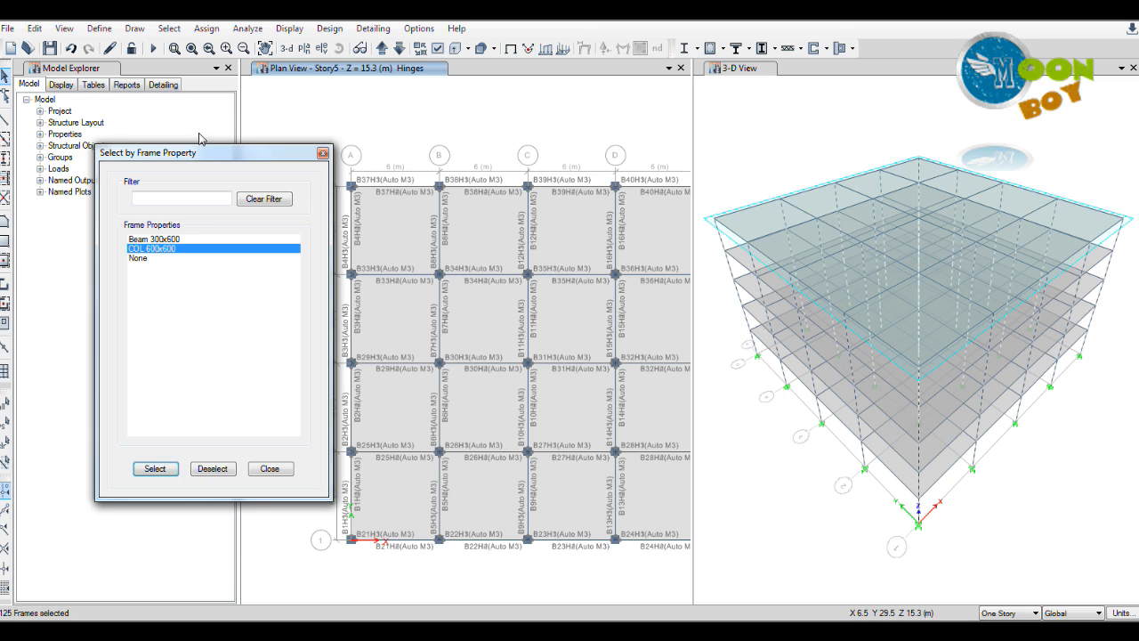
{"action": "left_click_drag", "start_coordinate": [221, 152], "coordinate": [187, 156]}
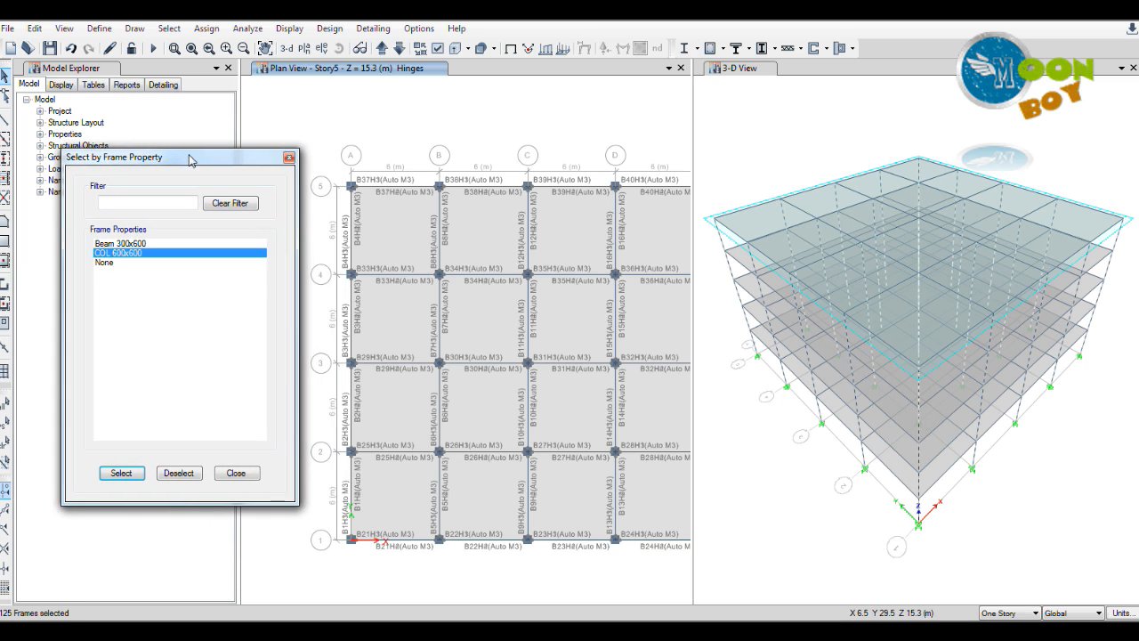
Start a frame hinge assignment on the selected columns with an Auto hinge at relative distance 0.05
{"action": "left_click", "coordinate": [212, 30]}
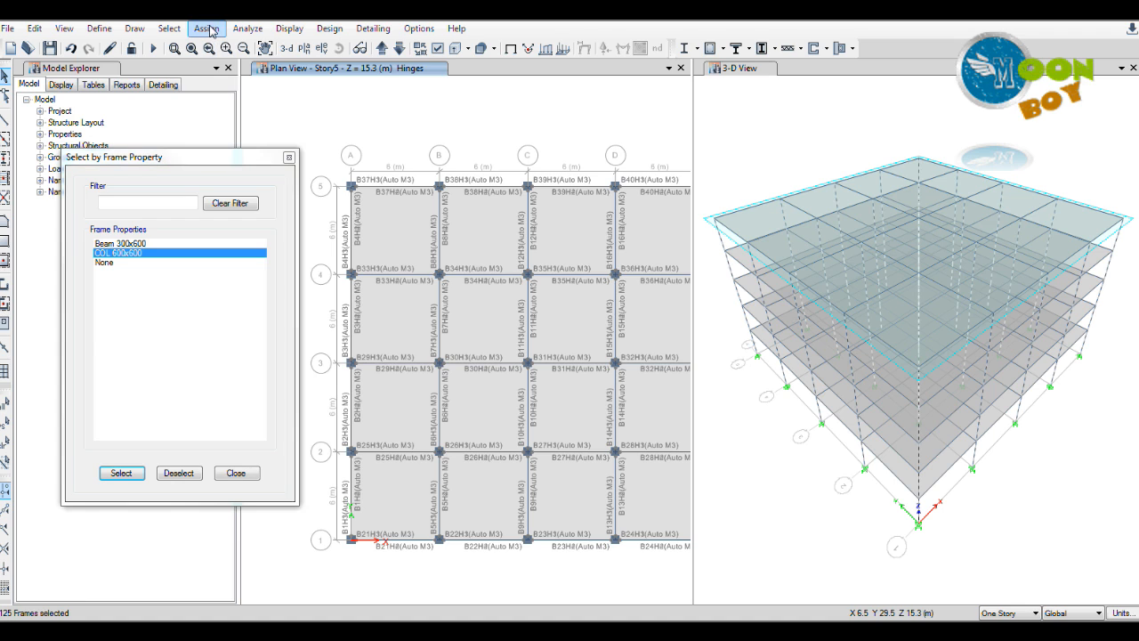
{"action": "left_click", "coordinate": [211, 32]}
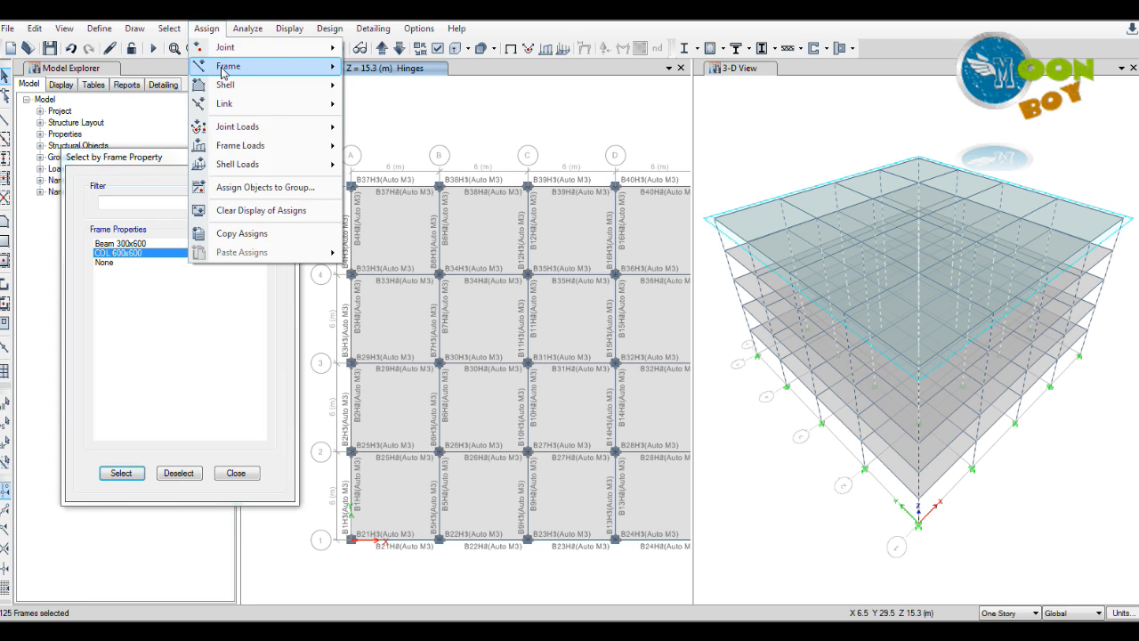
{"action": "mouse_move", "coordinate": [224, 71]}
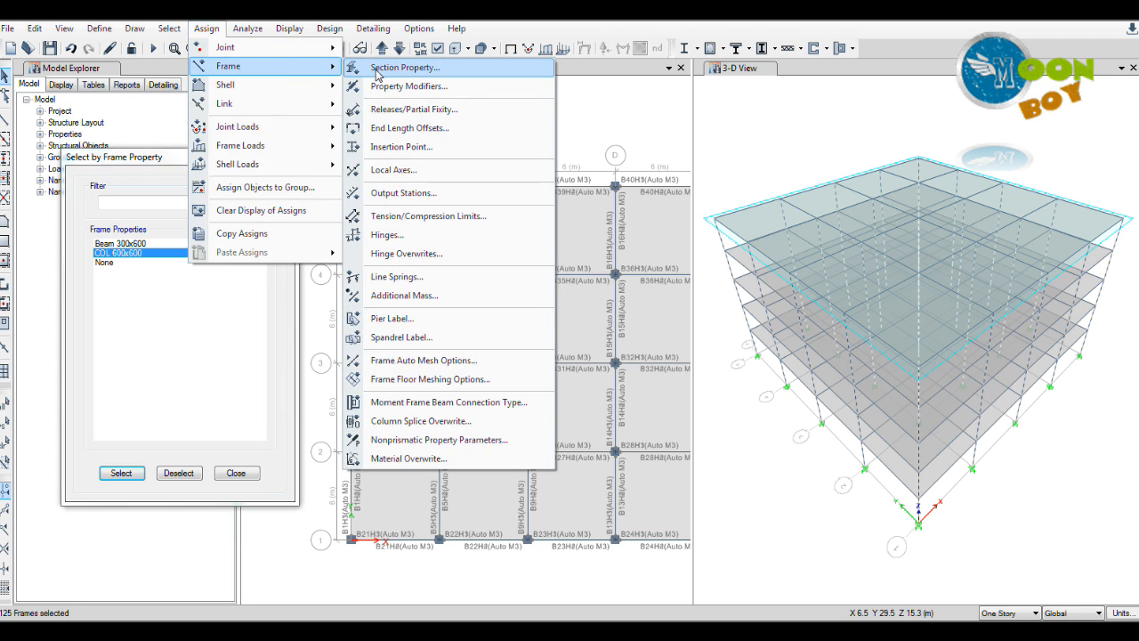
{"action": "left_click", "coordinate": [399, 238]}
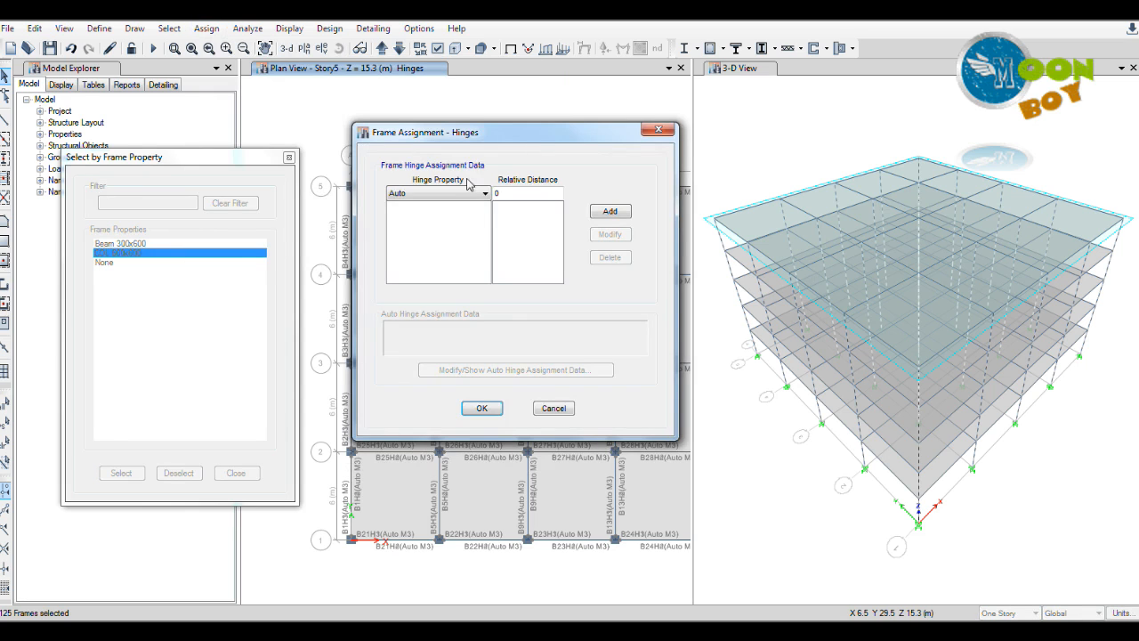
{"action": "left_click", "coordinate": [484, 194]}
{"action": "left_click", "coordinate": [462, 209]}
{"action": "left_click", "coordinate": [518, 194]}
{"action": "left_click", "coordinate": [609, 212]}
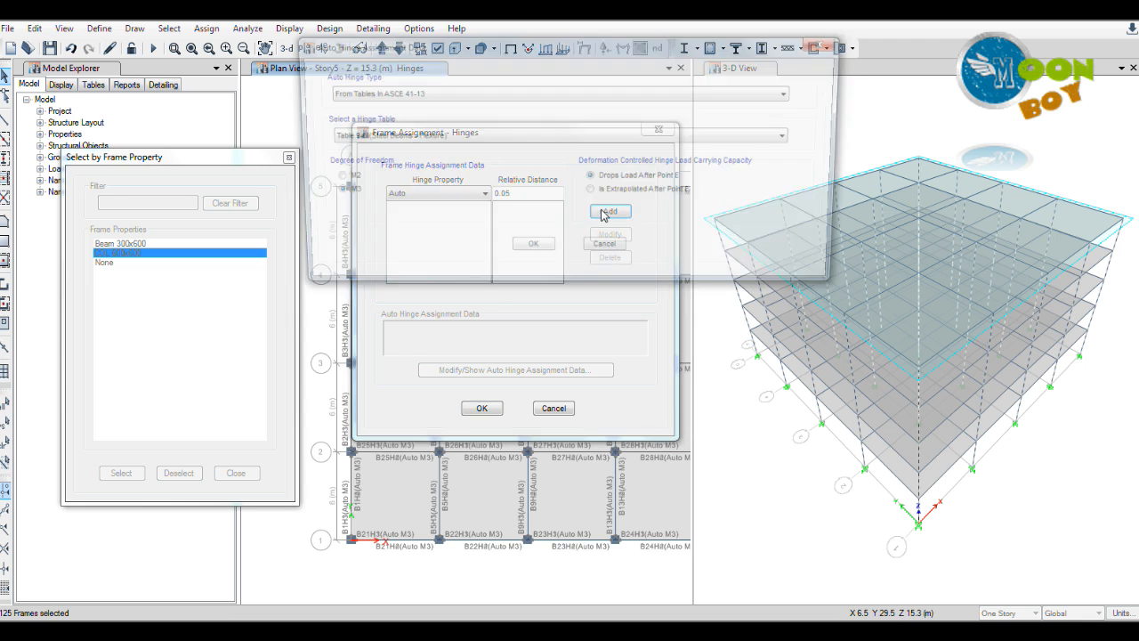
Base the auto hinge on the ASCE 41-13 tables, using Table 10-8 (Concrete Columns)
{"action": "left_click", "coordinate": [434, 94]}
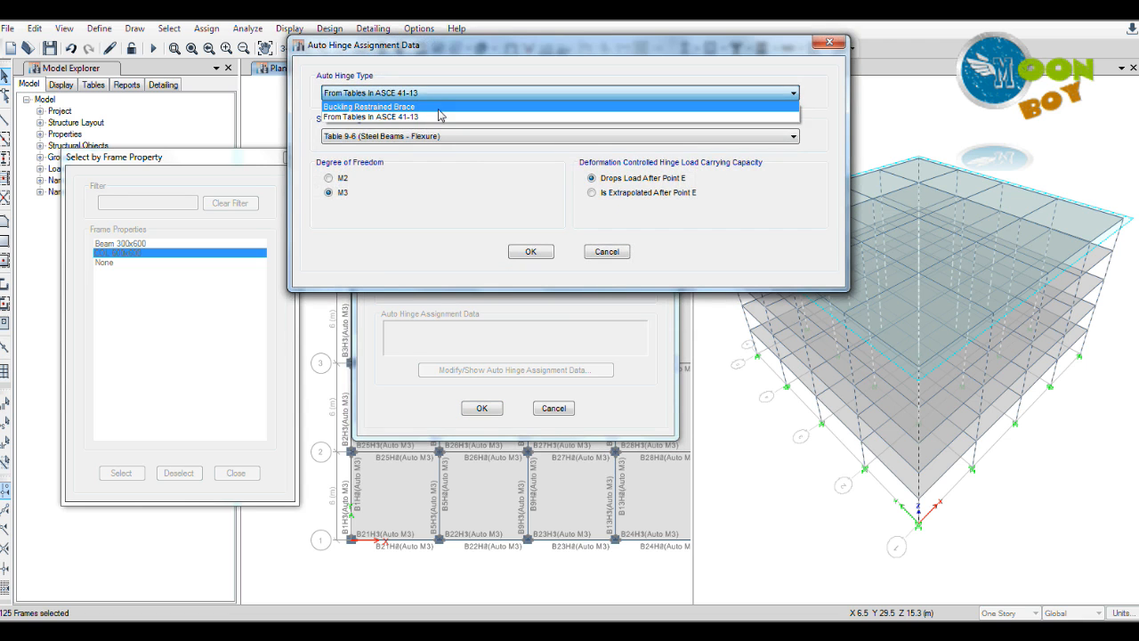
{"action": "left_click", "coordinate": [442, 118]}
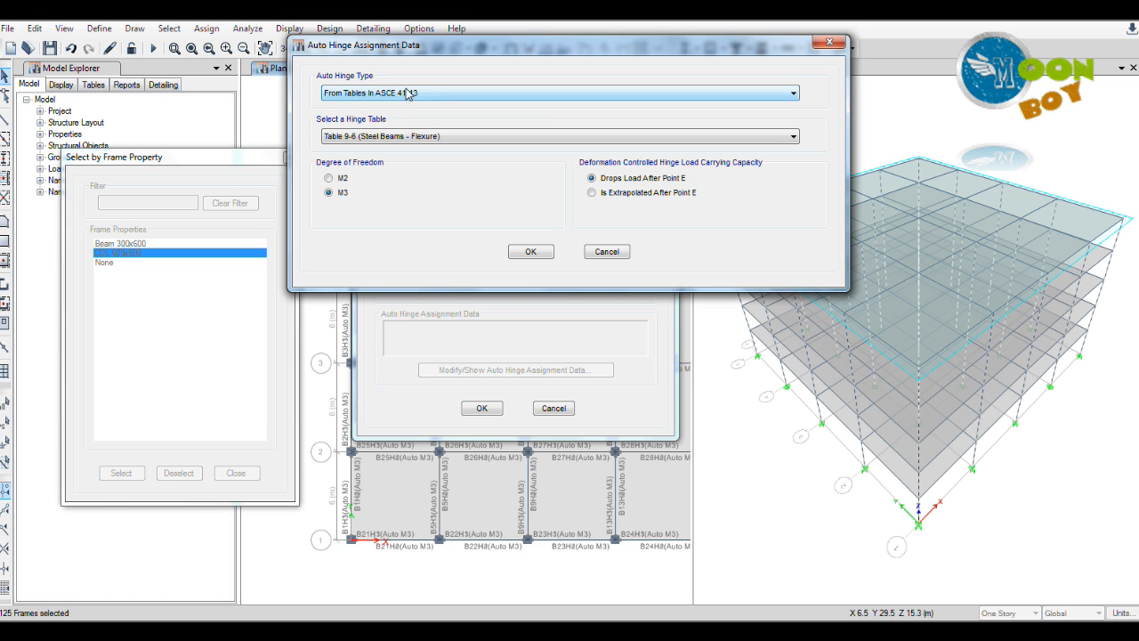
{"action": "left_click", "coordinate": [415, 95]}
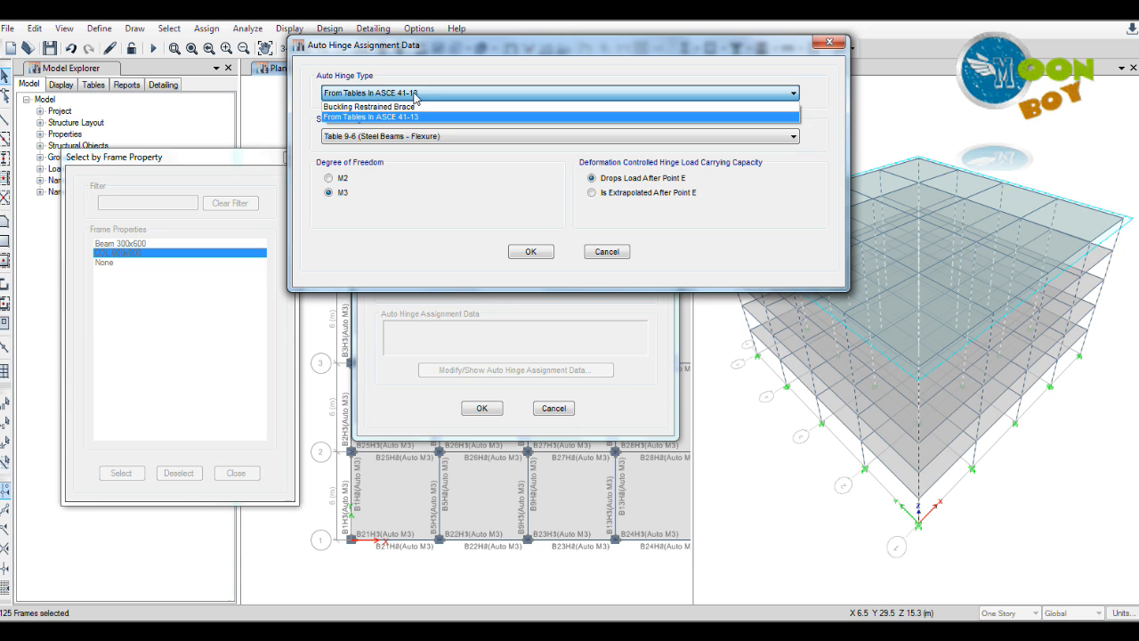
{"action": "left_click", "coordinate": [421, 119]}
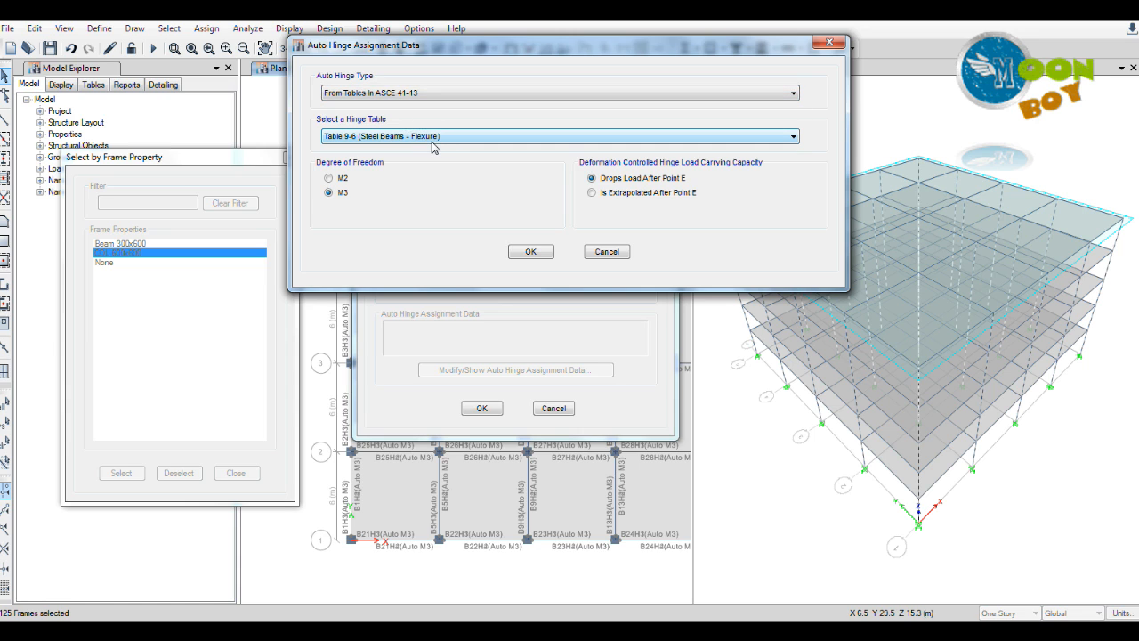
{"action": "left_click", "coordinate": [415, 93]}
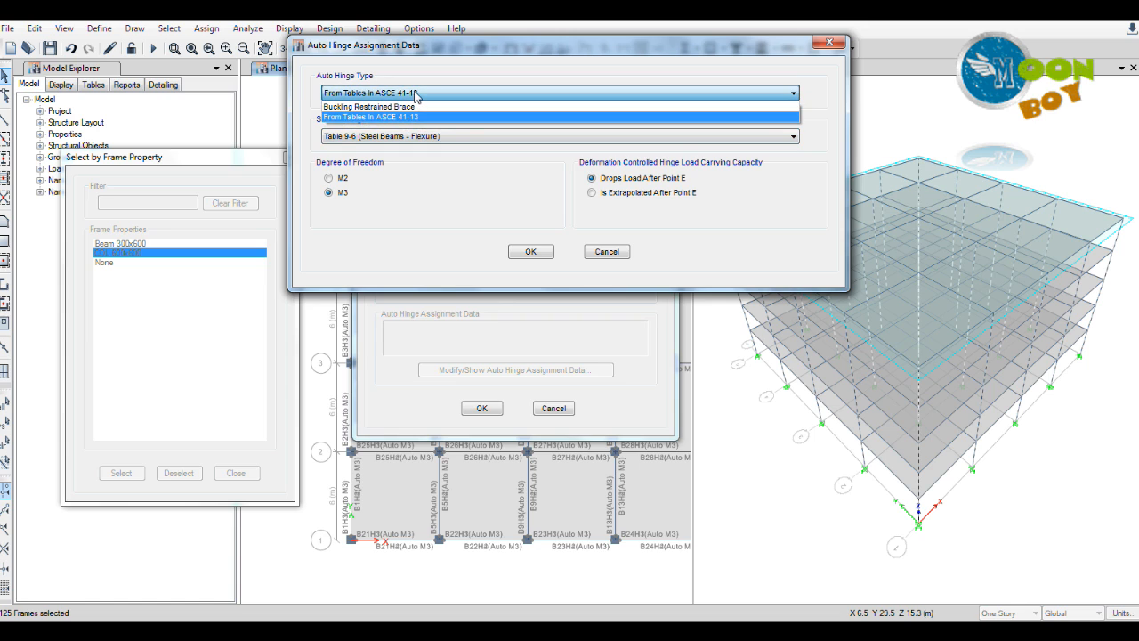
{"action": "left_click", "coordinate": [416, 95]}
{"action": "left_click", "coordinate": [423, 95]}
{"action": "left_click", "coordinate": [374, 116]}
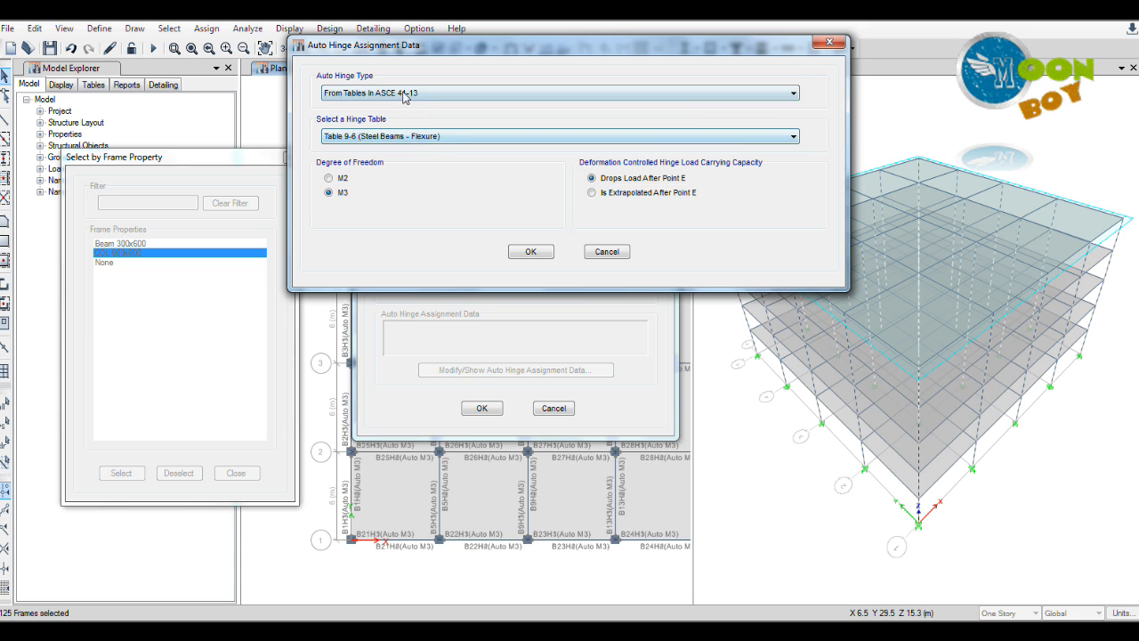
{"action": "left_click", "coordinate": [407, 138]}
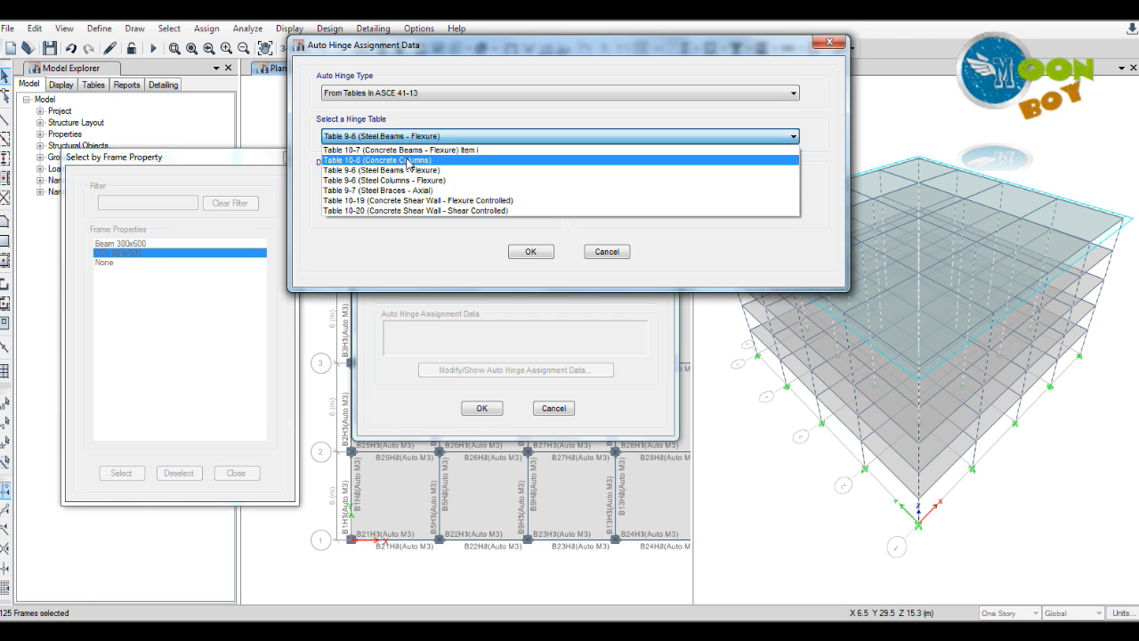
{"action": "left_click", "coordinate": [395, 161]}
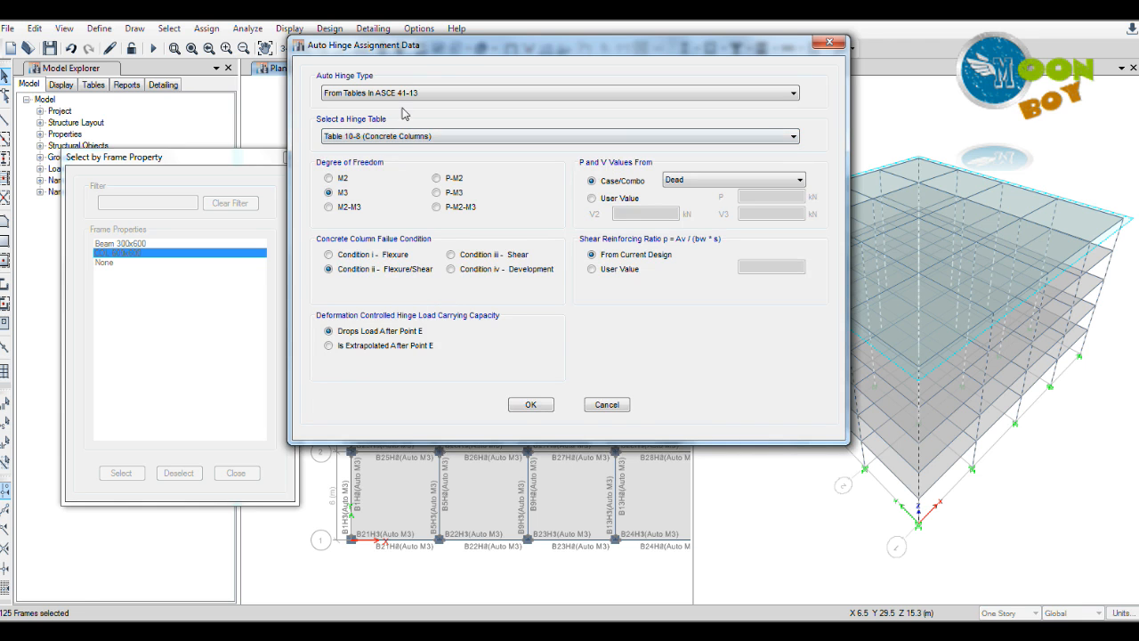
Set the hinge's degree of freedom to P-M2-M3, take its P and V values from Push X, and add it
{"action": "left_click_drag", "start_coordinate": [459, 55], "coordinate": [393, 55]}
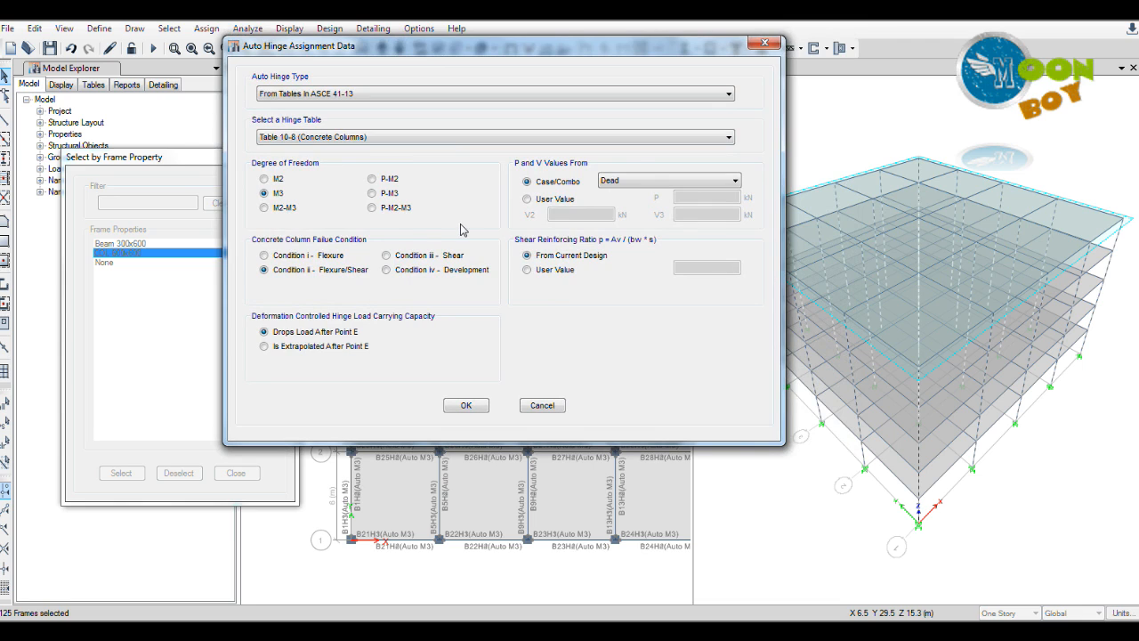
{"action": "left_click", "coordinate": [372, 208]}
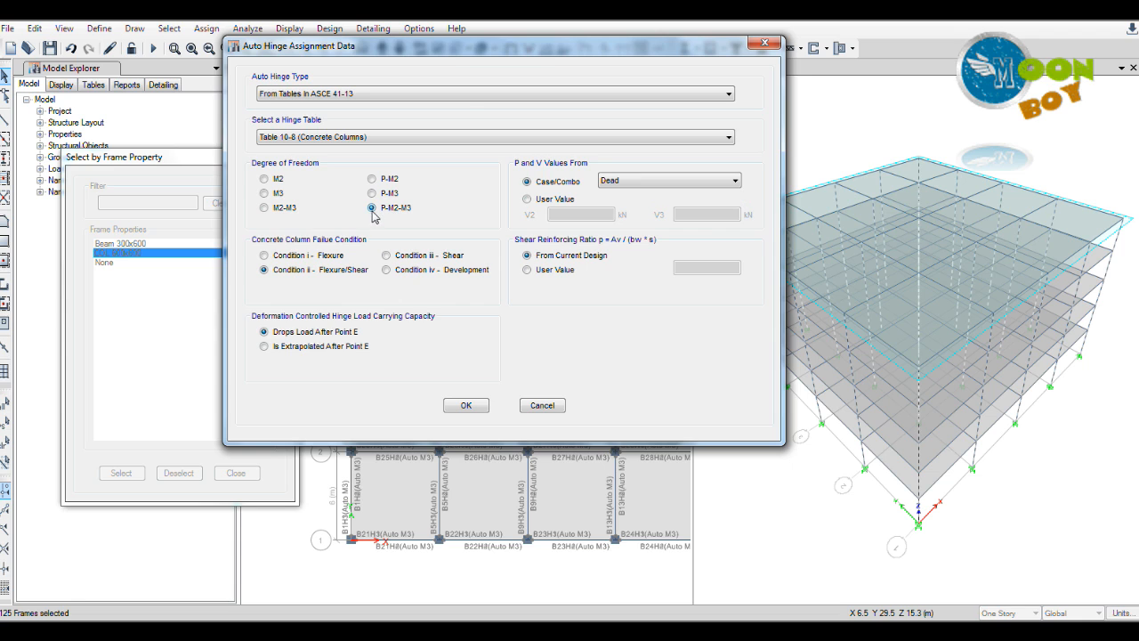
{"action": "left_click_drag", "start_coordinate": [493, 55], "coordinate": [469, 45]}
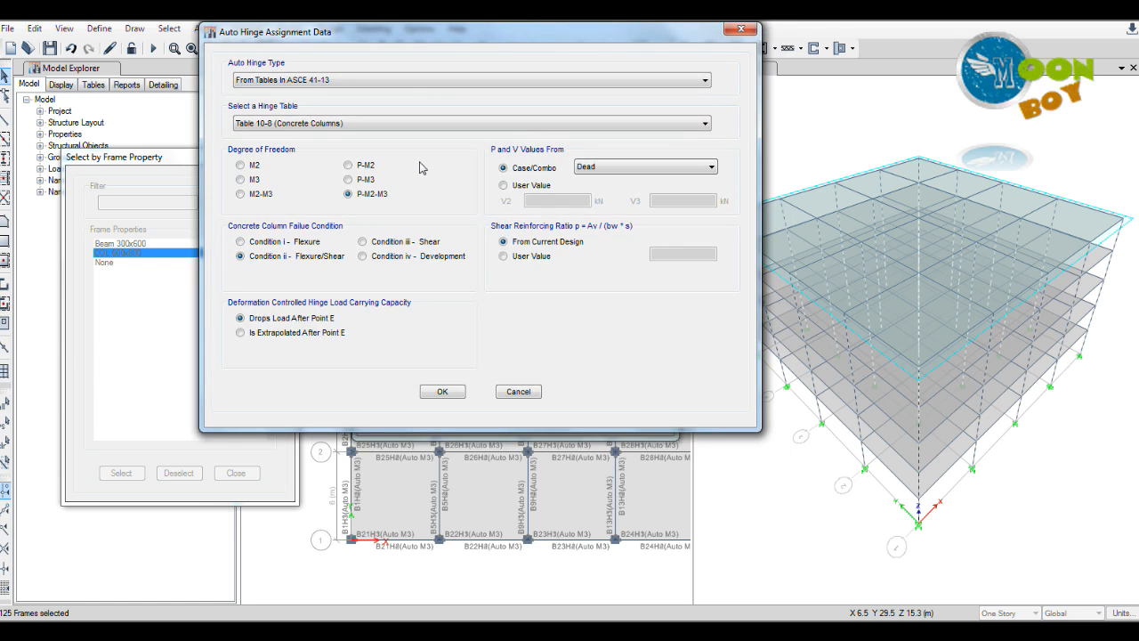
{"action": "left_click_drag", "start_coordinate": [454, 33], "coordinate": [418, 29]}
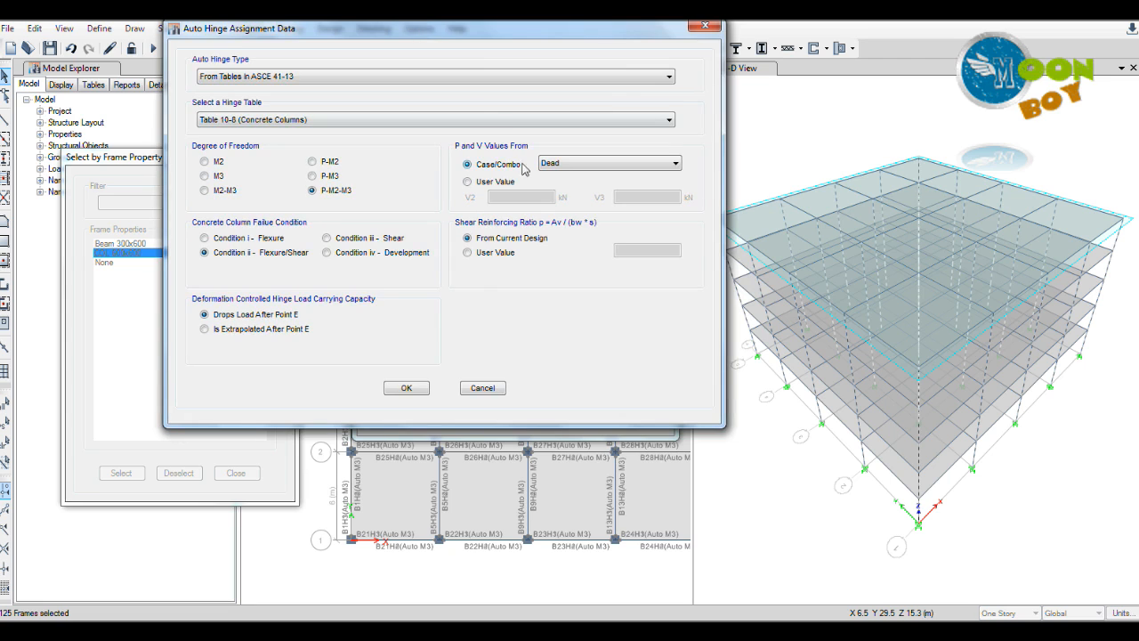
{"action": "left_click", "coordinate": [571, 164]}
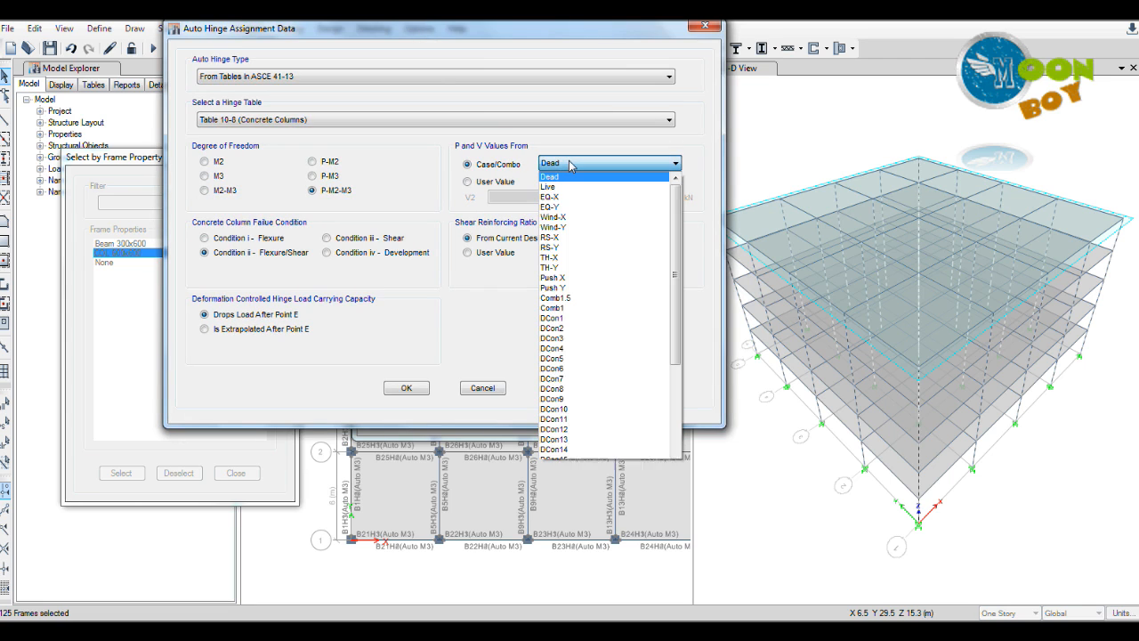
{"action": "left_click", "coordinate": [582, 280]}
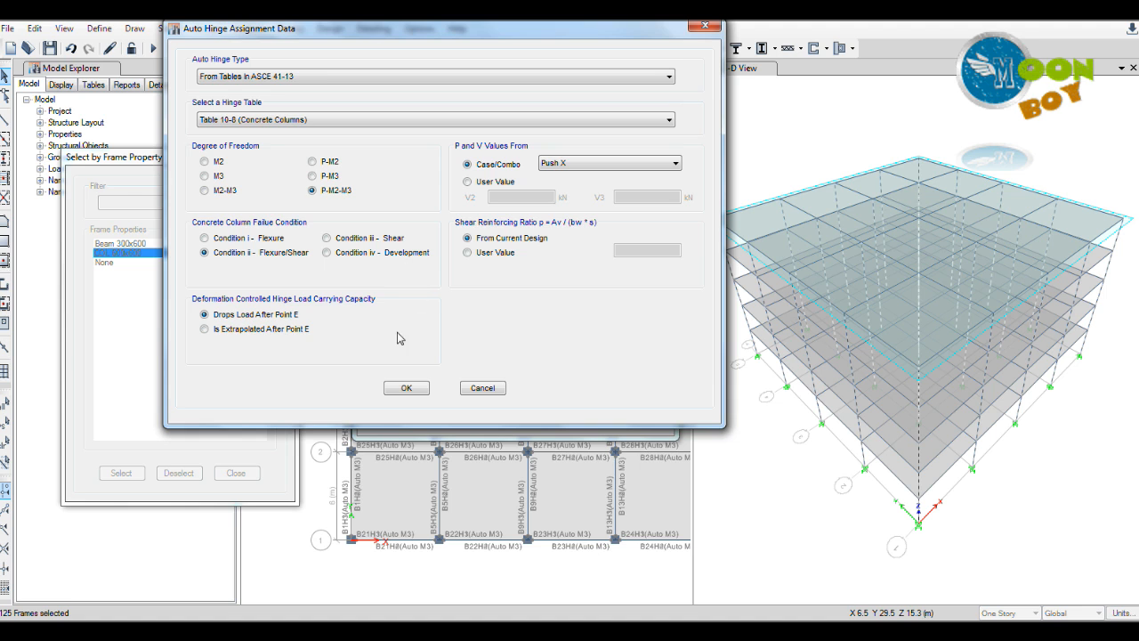
{"action": "left_click", "coordinate": [406, 389]}
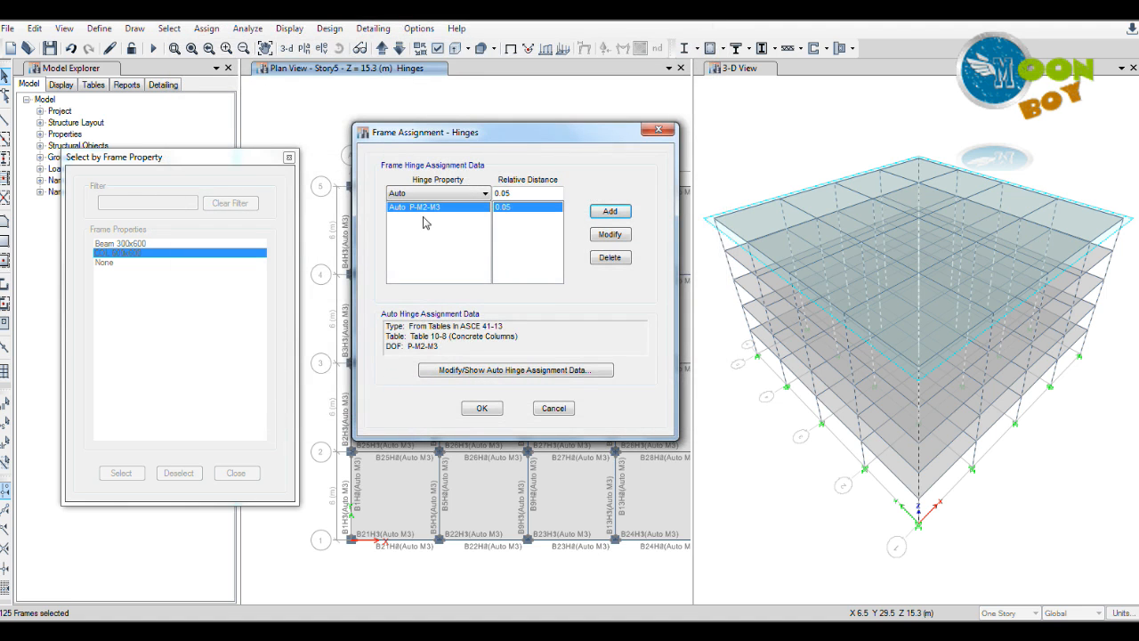
Add a second Auto P-M2-M3 column hinge at relative distance 0.95, using the Push X case
{"action": "double_click", "coordinate": [503, 193]}
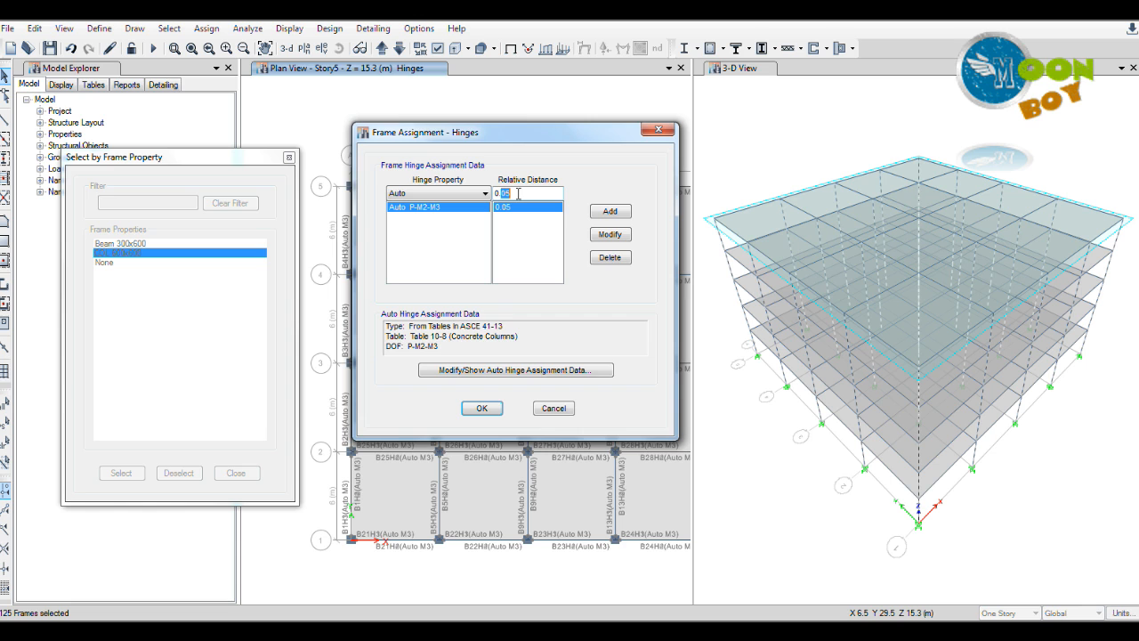
{"action": "type", "text": "95"}
{"action": "left_click", "coordinate": [614, 213]}
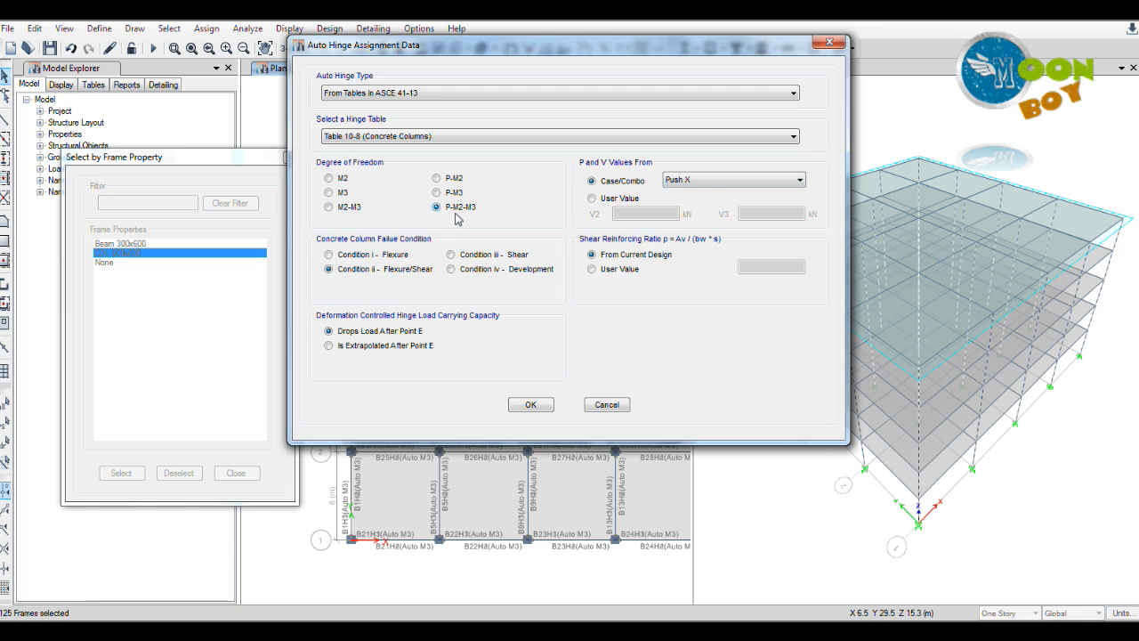
{"action": "left_click", "coordinate": [531, 405]}
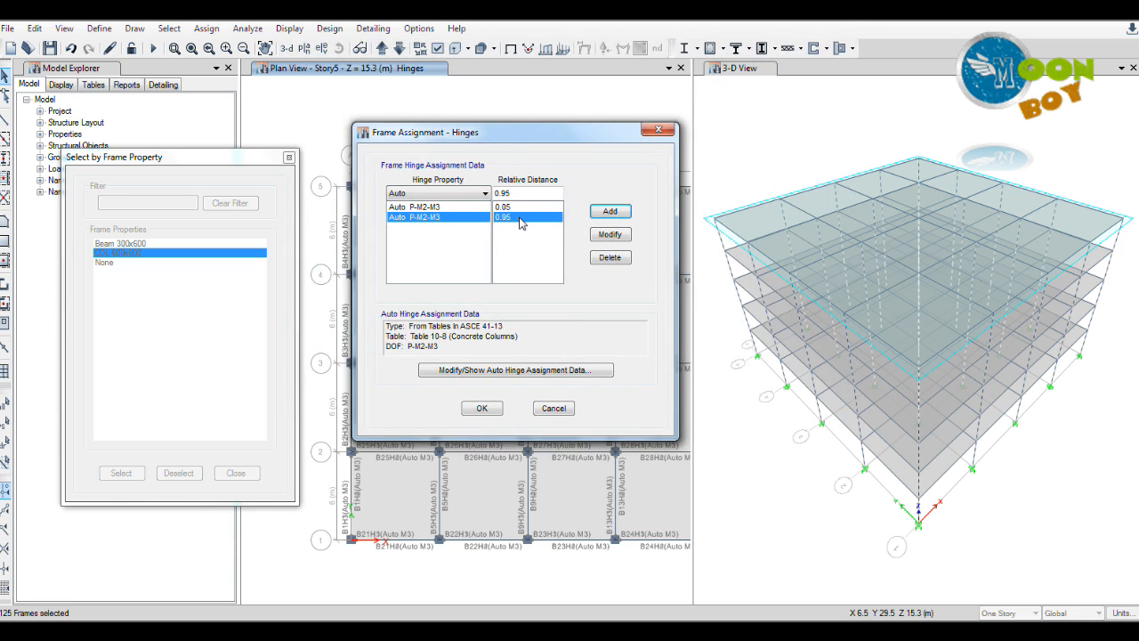
Add an Auto P-M2-M3 column hinge at relative distance 0.05, taking its P and V values from the Push Y case
{"action": "double_click", "coordinate": [525, 193]}
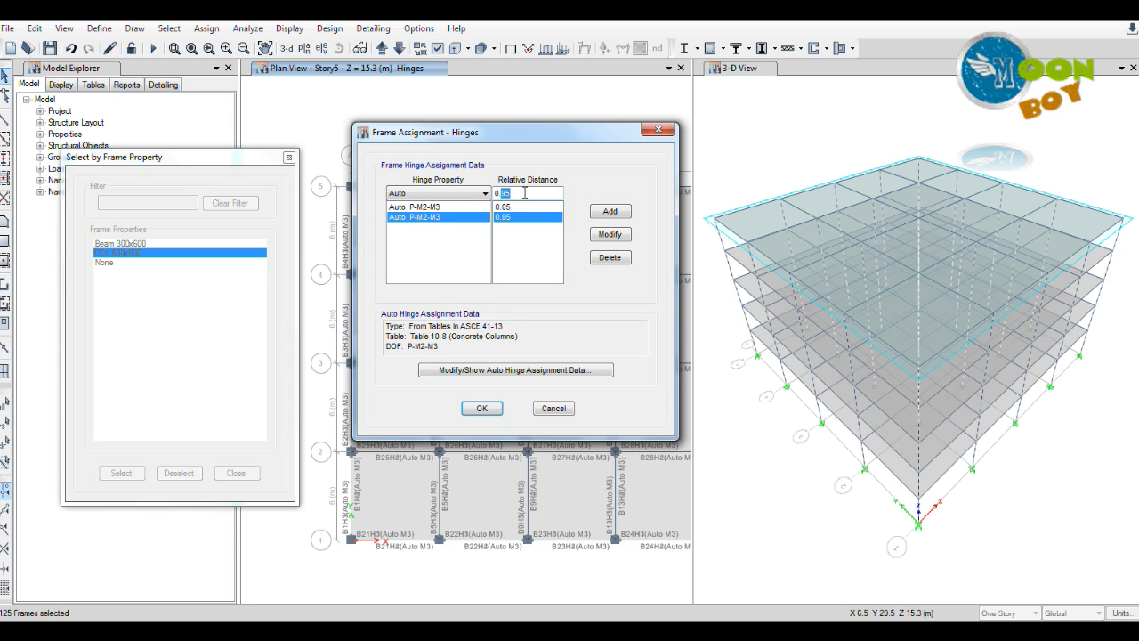
{"action": "type", "text": "0"}
{"action": "left_click", "coordinate": [609, 211]}
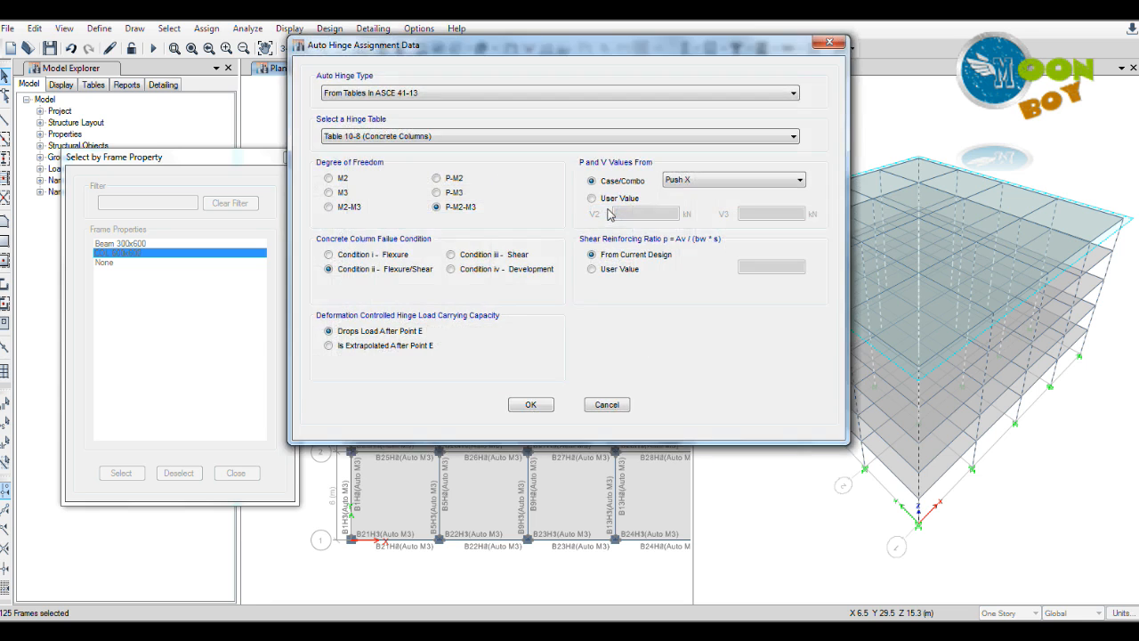
{"action": "left_click", "coordinate": [719, 179]}
{"action": "left_click", "coordinate": [705, 204]}
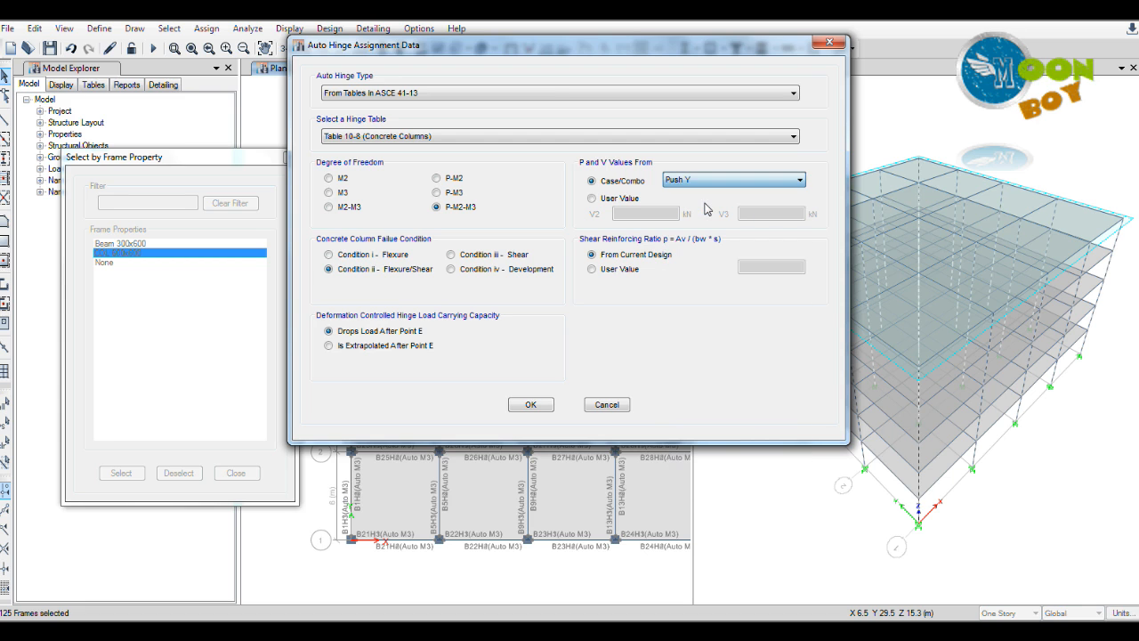
{"action": "left_click", "coordinate": [531, 405]}
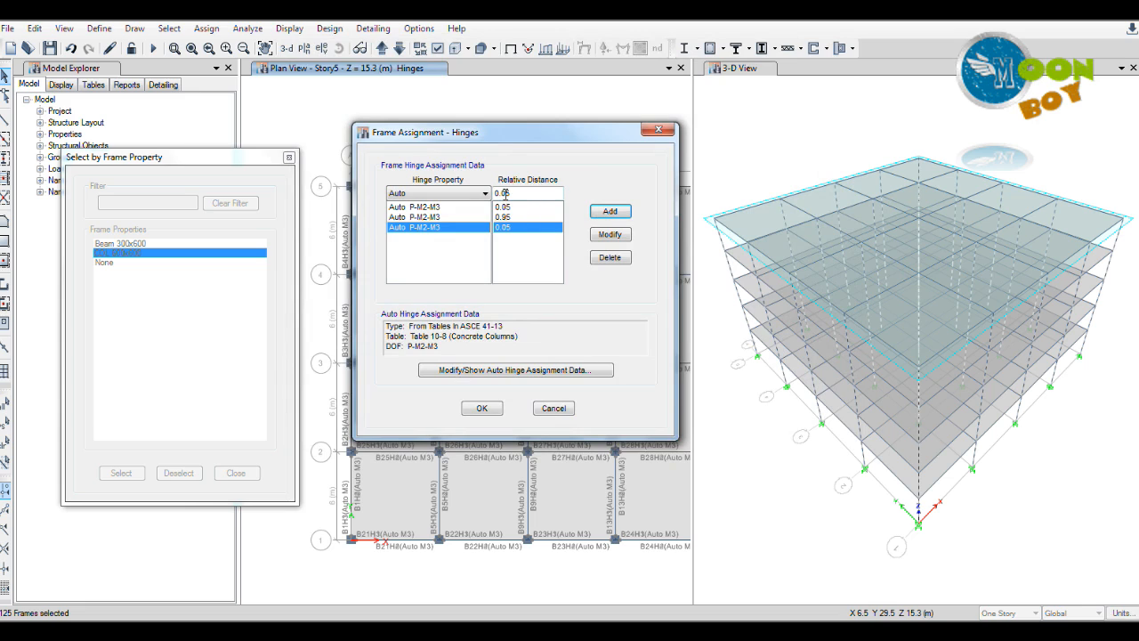
Add another Auto P-M2-M3 column hinge at relative distance 0.95, keeping Push Y as the source of P and V values
{"action": "left_click_drag", "start_coordinate": [503, 193], "coordinate": [528, 193]}
{"action": "type", "text": "9"}
{"action": "left_click", "coordinate": [605, 214]}
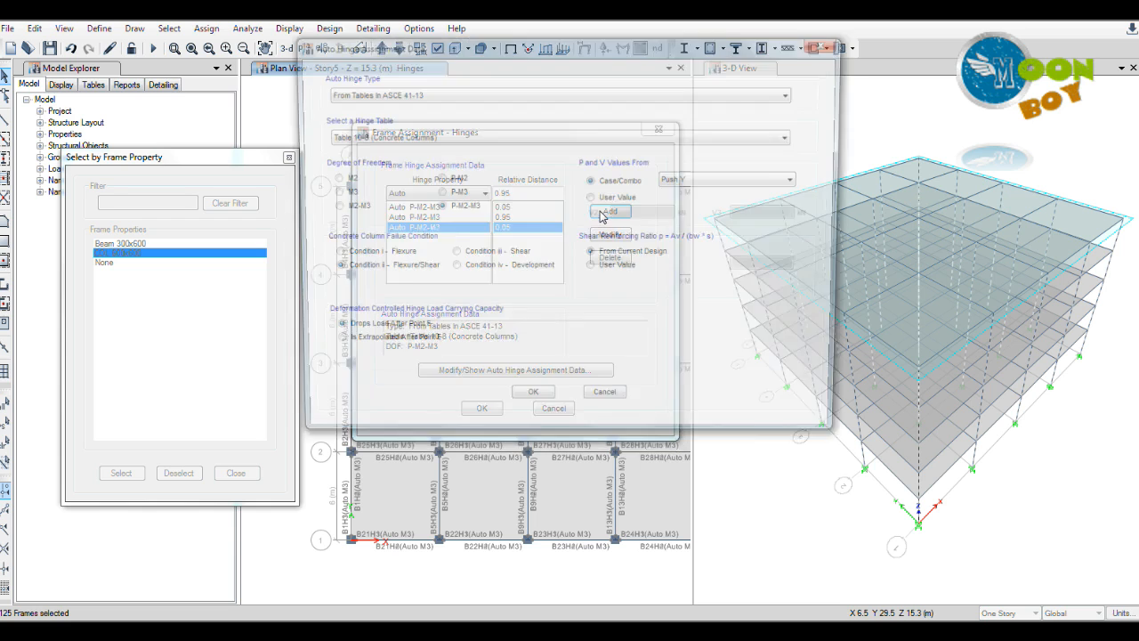
{"action": "left_click", "coordinate": [532, 405]}
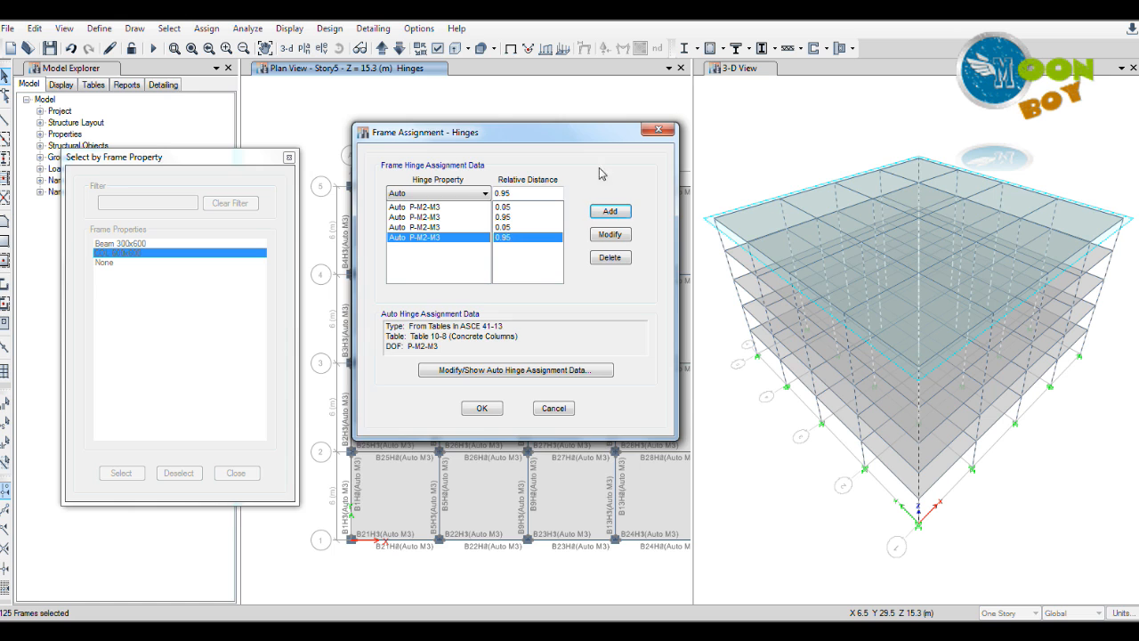
Check the four listed hinges, assign them to the selected columns, and close the frame property selection
{"action": "left_click_drag", "start_coordinate": [566, 136], "coordinate": [612, 135]}
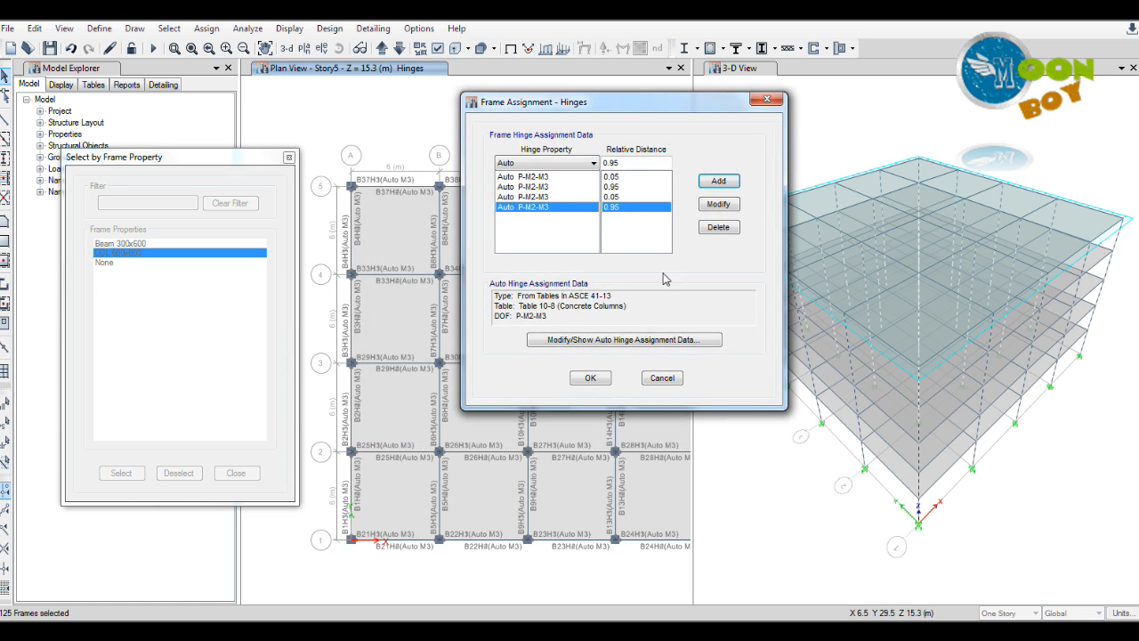
{"action": "left_click", "coordinate": [549, 197]}
{"action": "left_click", "coordinate": [540, 187]}
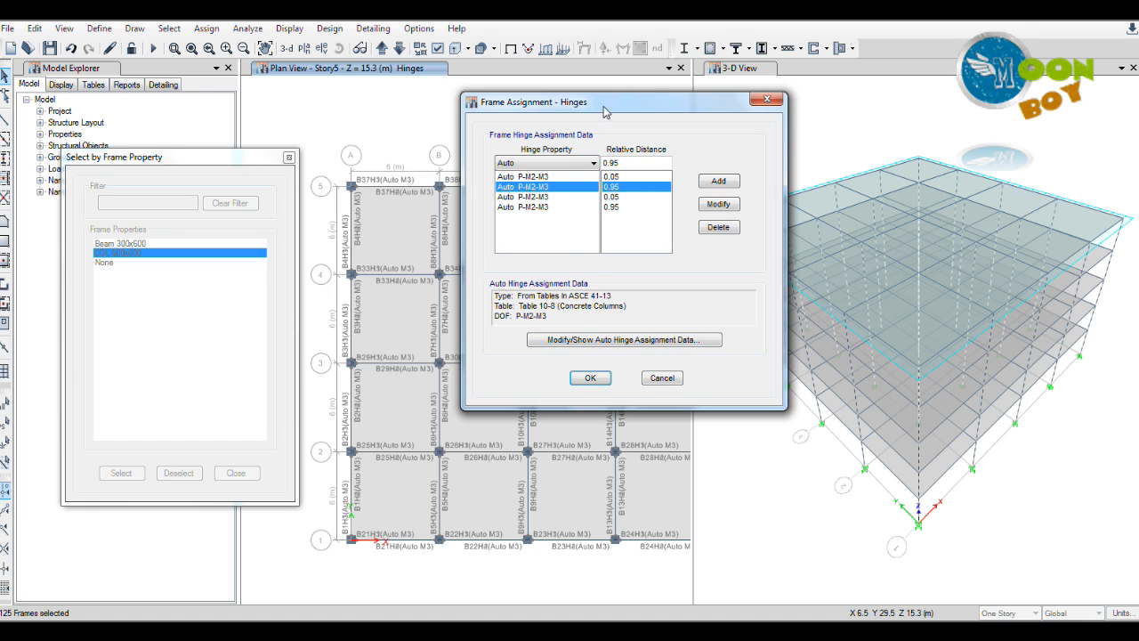
{"action": "left_click_drag", "start_coordinate": [604, 111], "coordinate": [661, 88]}
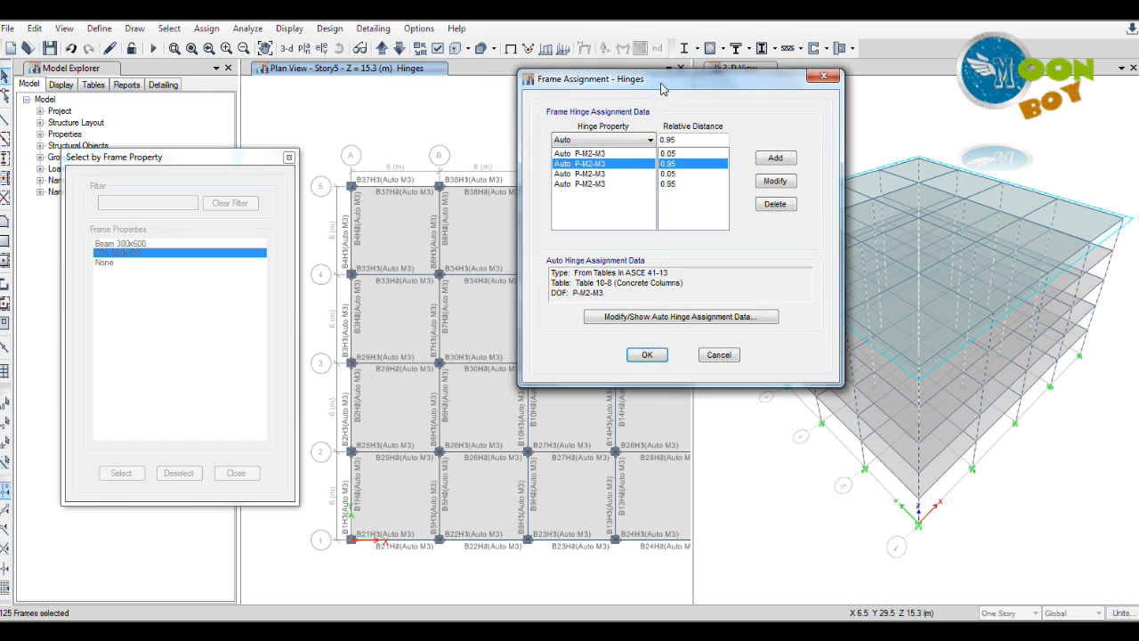
{"action": "left_click", "coordinate": [647, 355]}
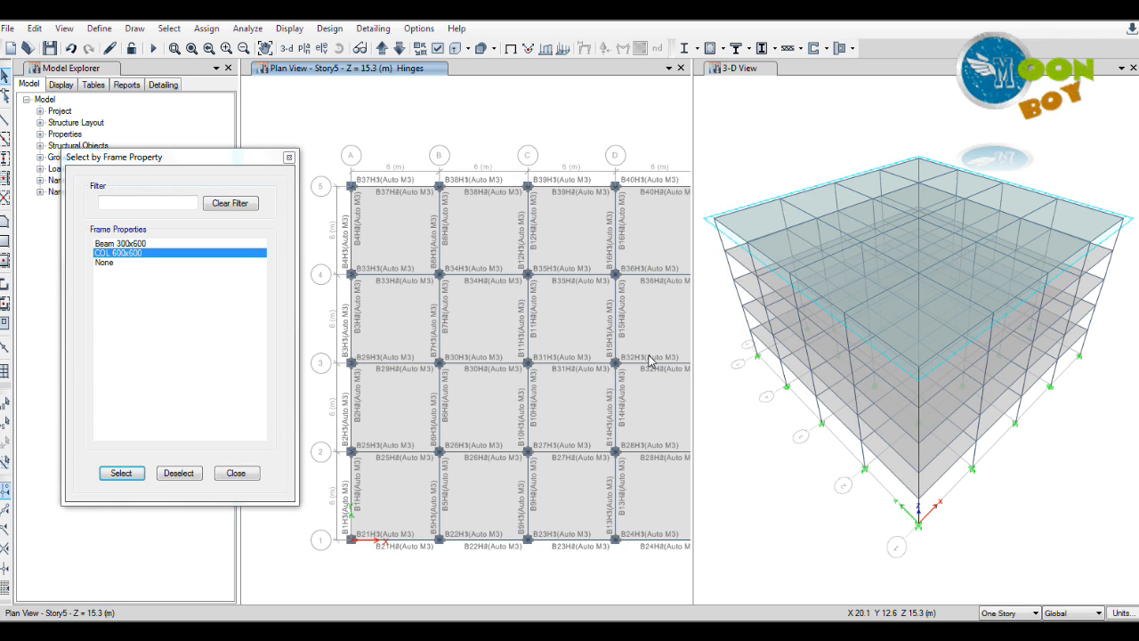
{"action": "left_click", "coordinate": [236, 473]}
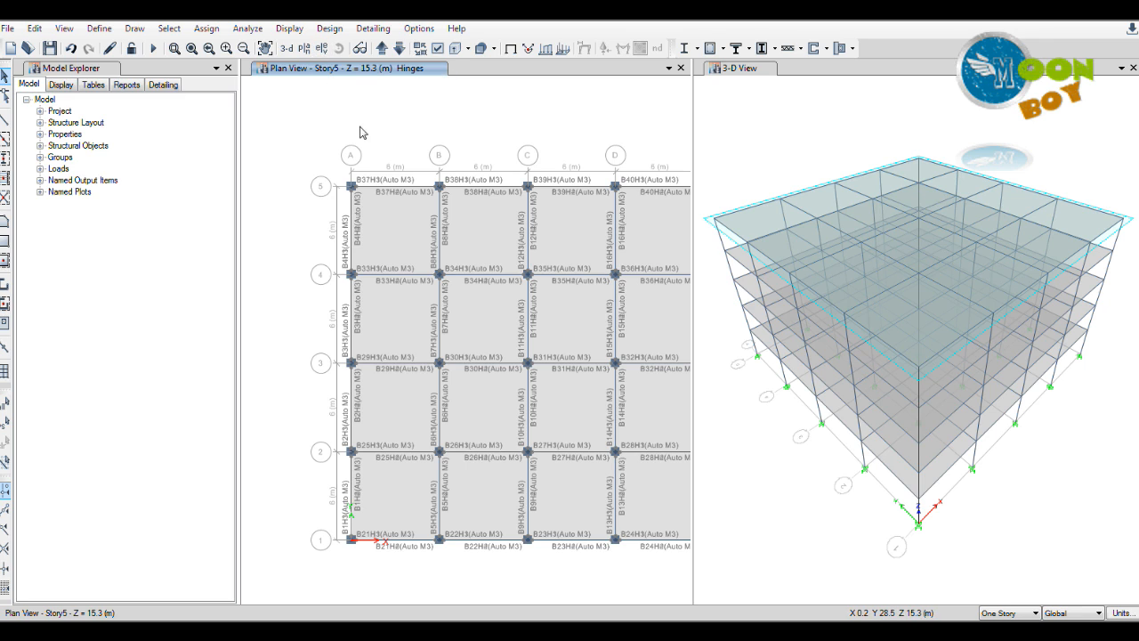
Show the elevation along grid line A and examine the hinge labels on its beams and columns
{"action": "left_click", "coordinate": [322, 49]}
{"action": "left_click", "coordinate": [633, 495]}
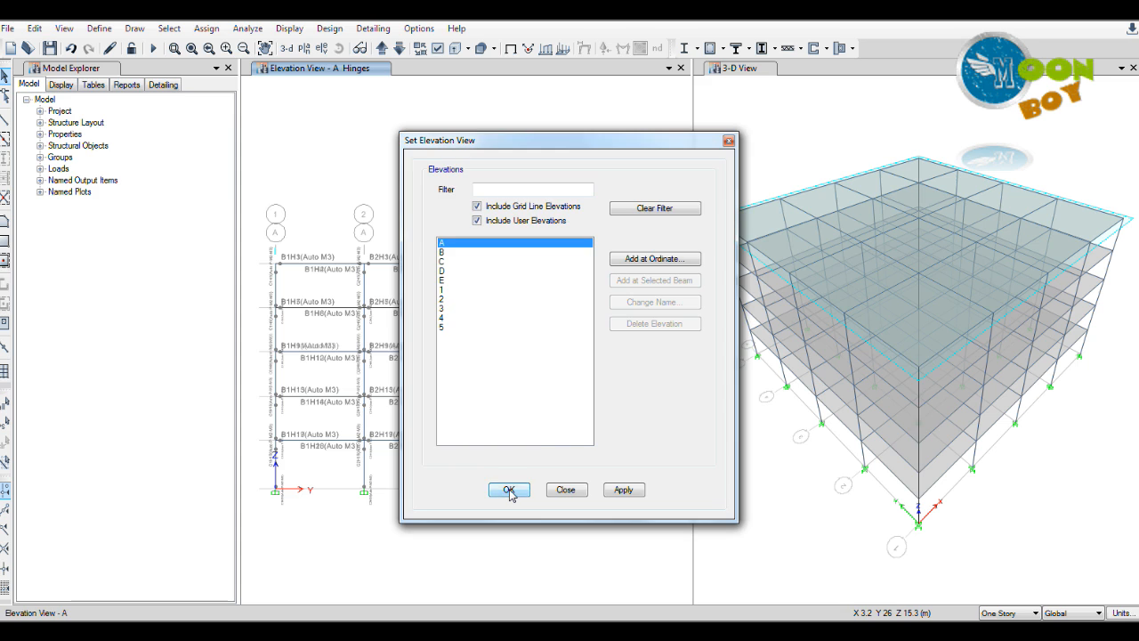
{"action": "left_click", "coordinate": [509, 490]}
{"action": "scroll", "coordinate": [465, 403], "scroll_direction": "up", "scroll_amount": 2}
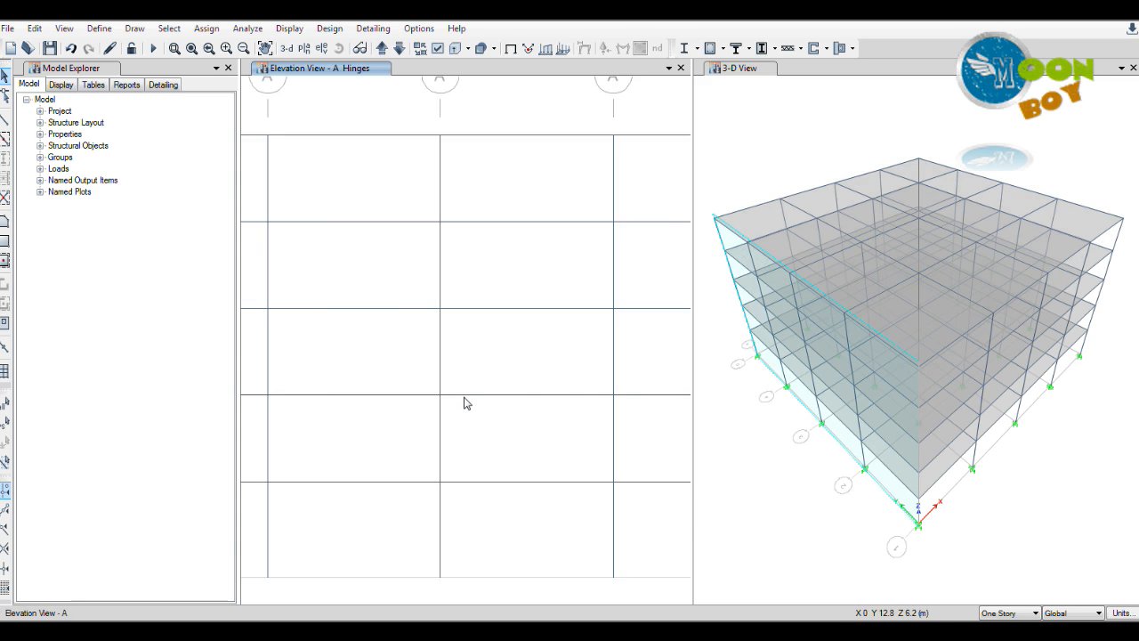
{"action": "scroll", "coordinate": [534, 378], "scroll_direction": "down", "scroll_amount": 2}
{"action": "scroll", "coordinate": [490, 404], "scroll_direction": "up", "scroll_amount": 1}
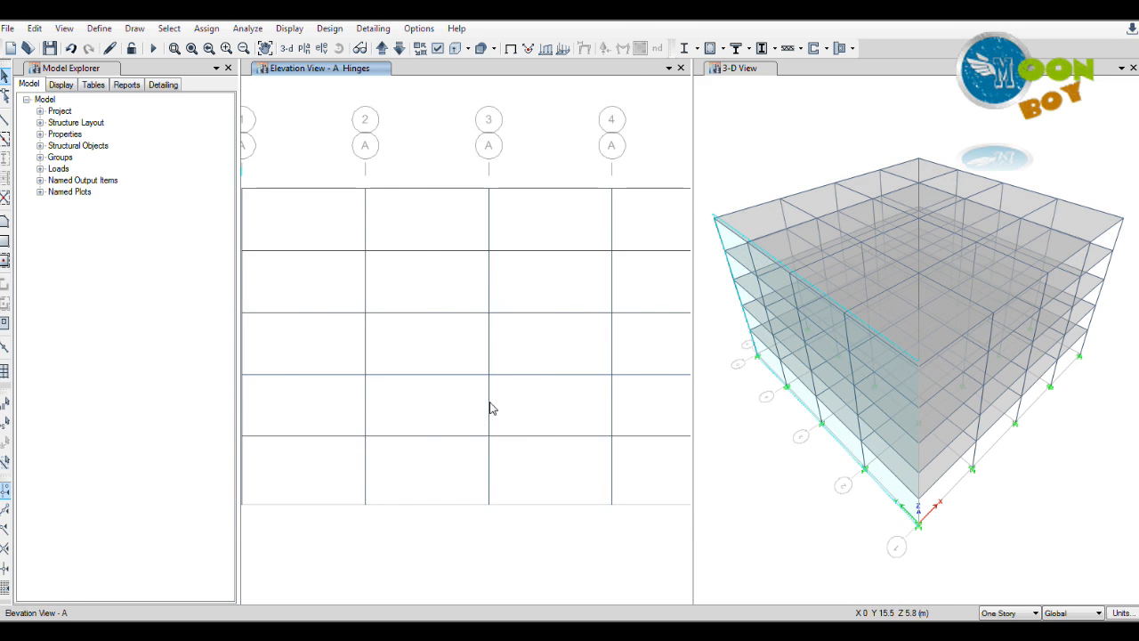
{"action": "scroll", "coordinate": [482, 398], "scroll_direction": "up", "scroll_amount": 3}
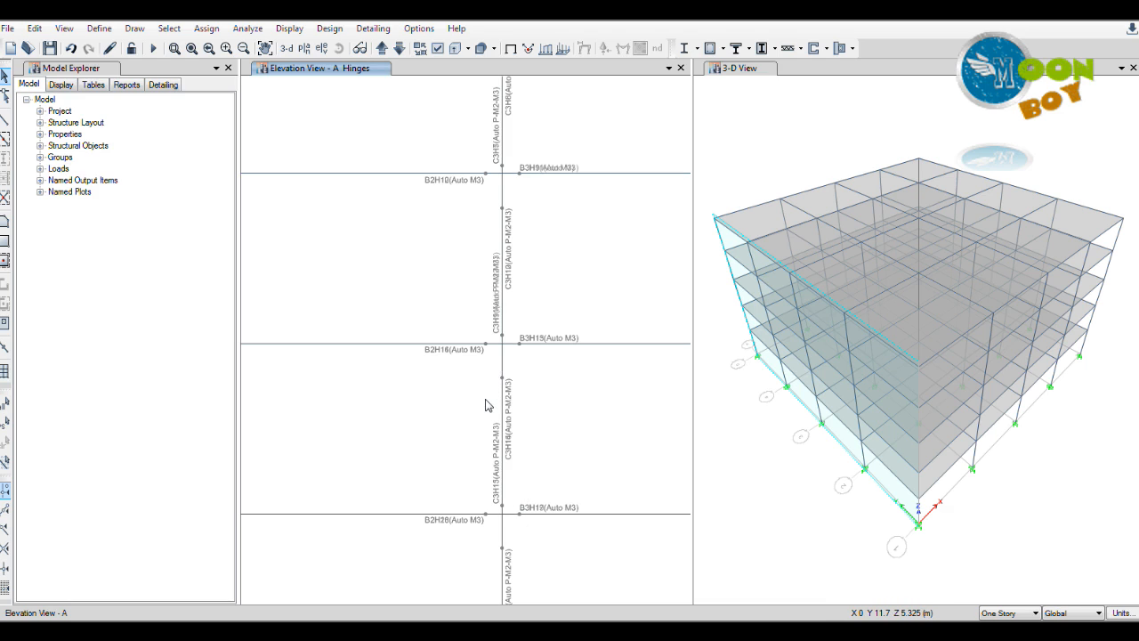
{"action": "scroll", "coordinate": [486, 405], "scroll_direction": "down", "scroll_amount": 3}
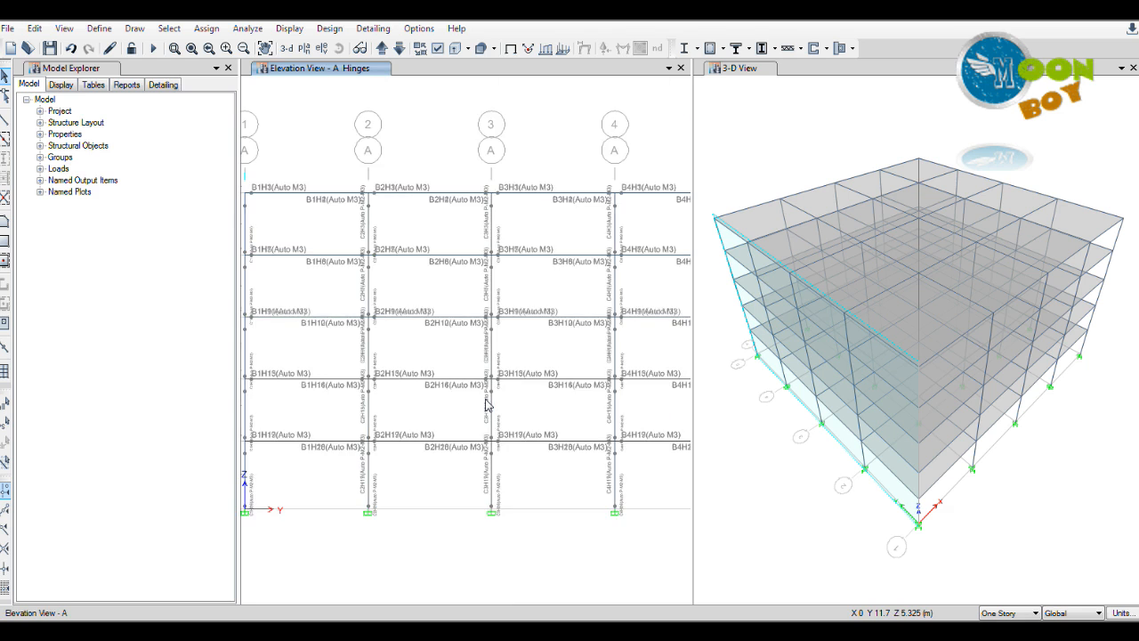
{"action": "scroll", "coordinate": [486, 405], "scroll_direction": "down", "scroll_amount": 1}
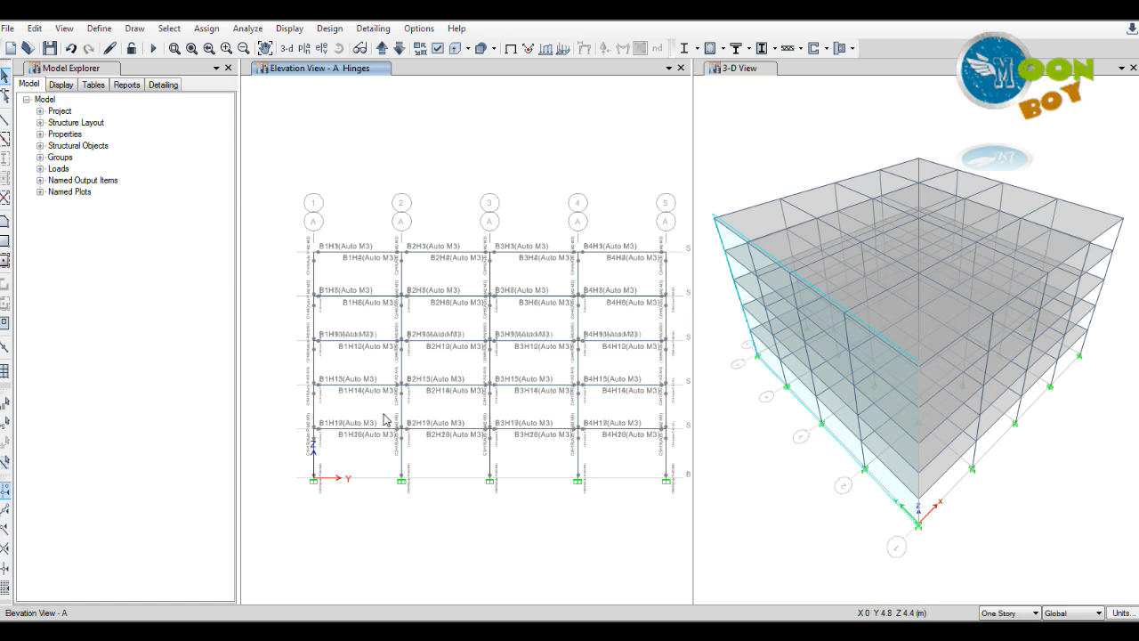
Switch the elevation window back to the Story5 plan view
{"action": "left_click", "coordinate": [305, 48]}
{"action": "left_click", "coordinate": [623, 485]}
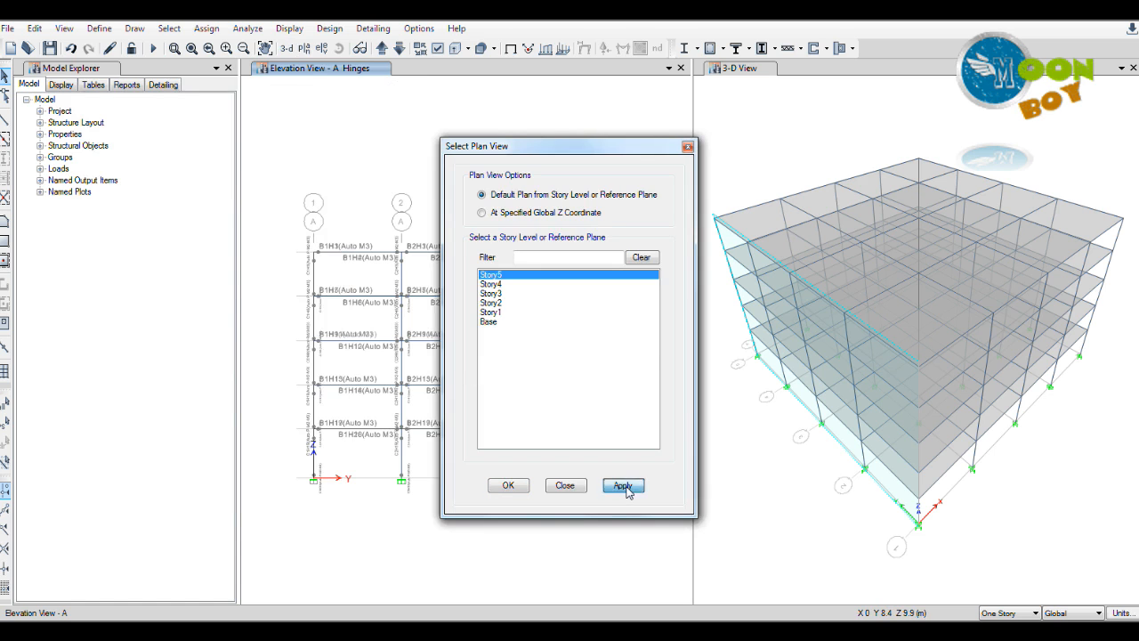
{"action": "left_click", "coordinate": [510, 486]}
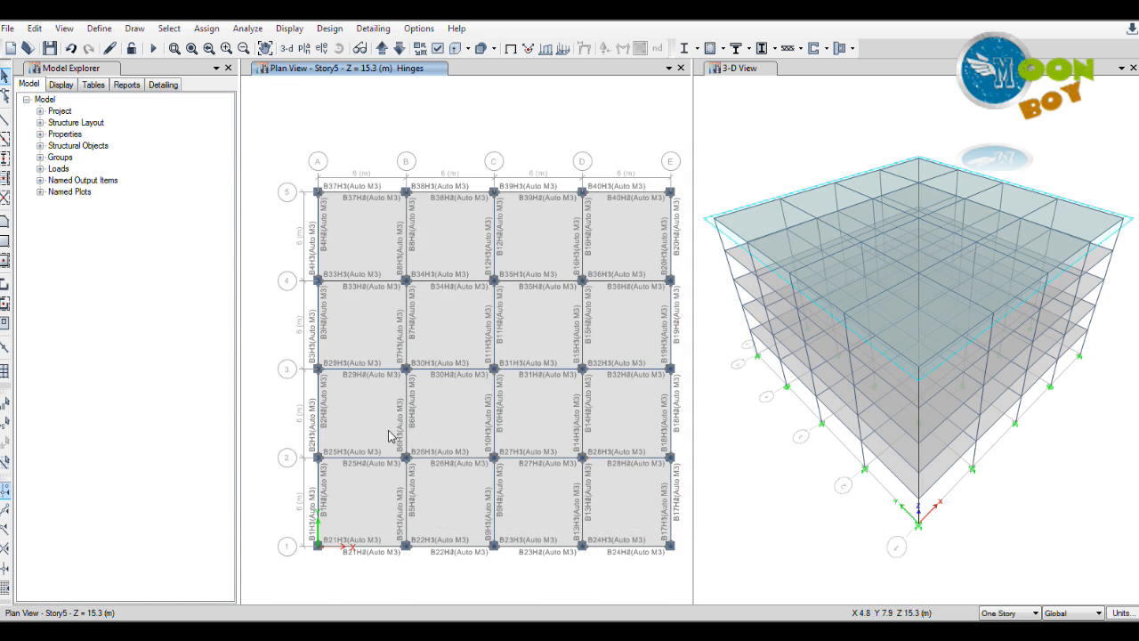
In the load cases to run, set the time history cases TH-Y and TH-X to Do Not Run
{"action": "left_click", "coordinate": [248, 30]}
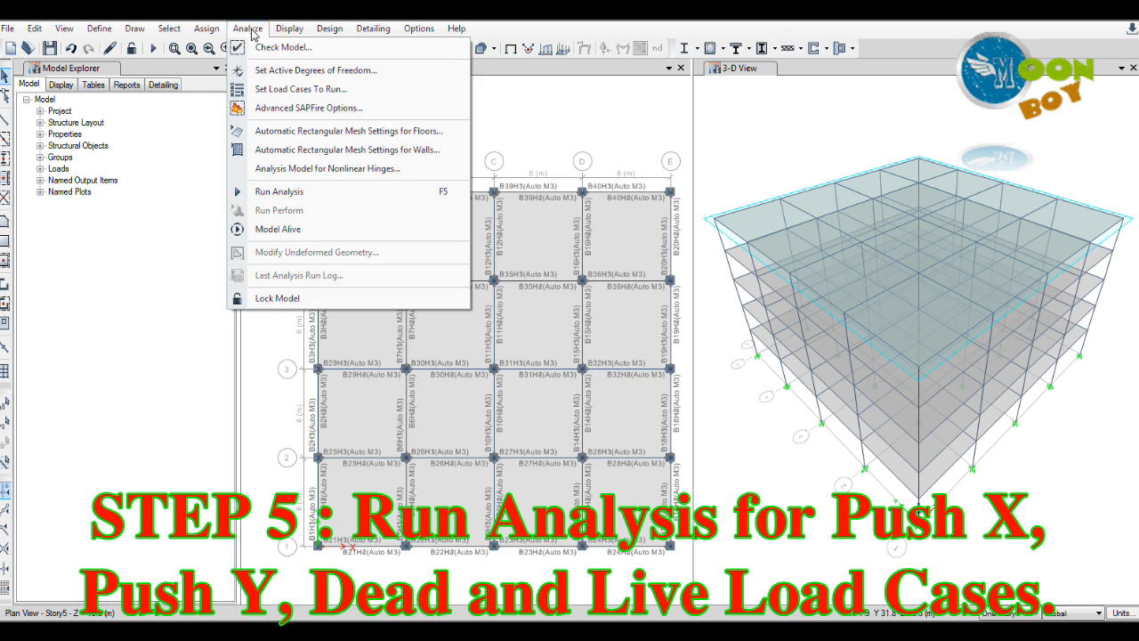
{"action": "left_click", "coordinate": [282, 89]}
{"action": "left_click_drag", "start_coordinate": [436, 146], "coordinate": [422, 101]}
{"action": "left_click", "coordinate": [458, 208]}
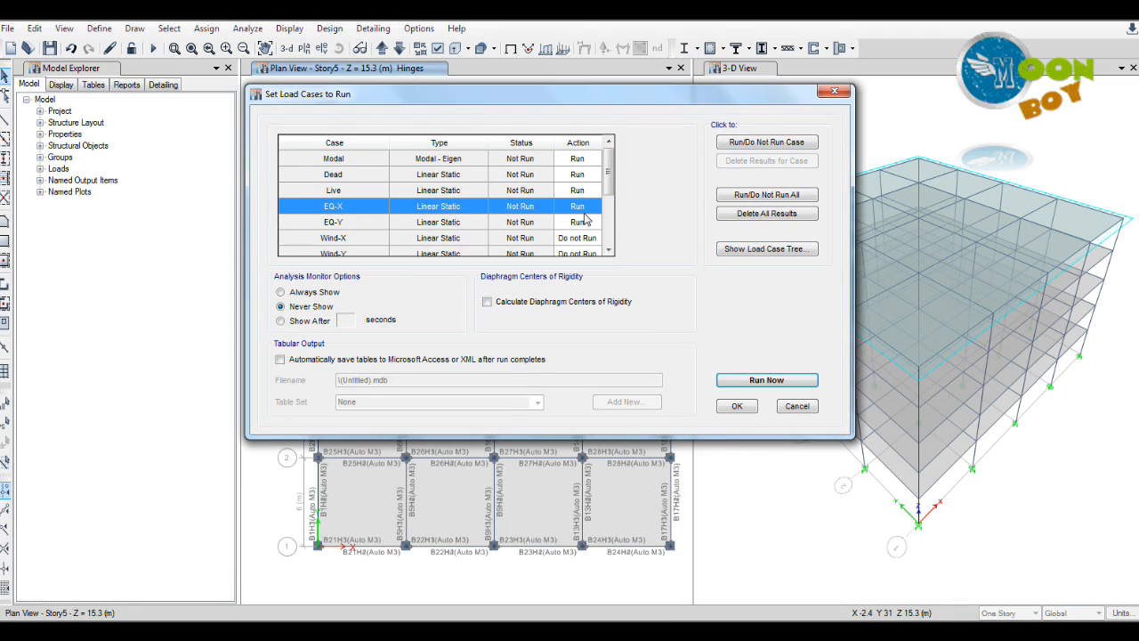
{"action": "left_click_drag", "start_coordinate": [610, 185], "coordinate": [613, 233]}
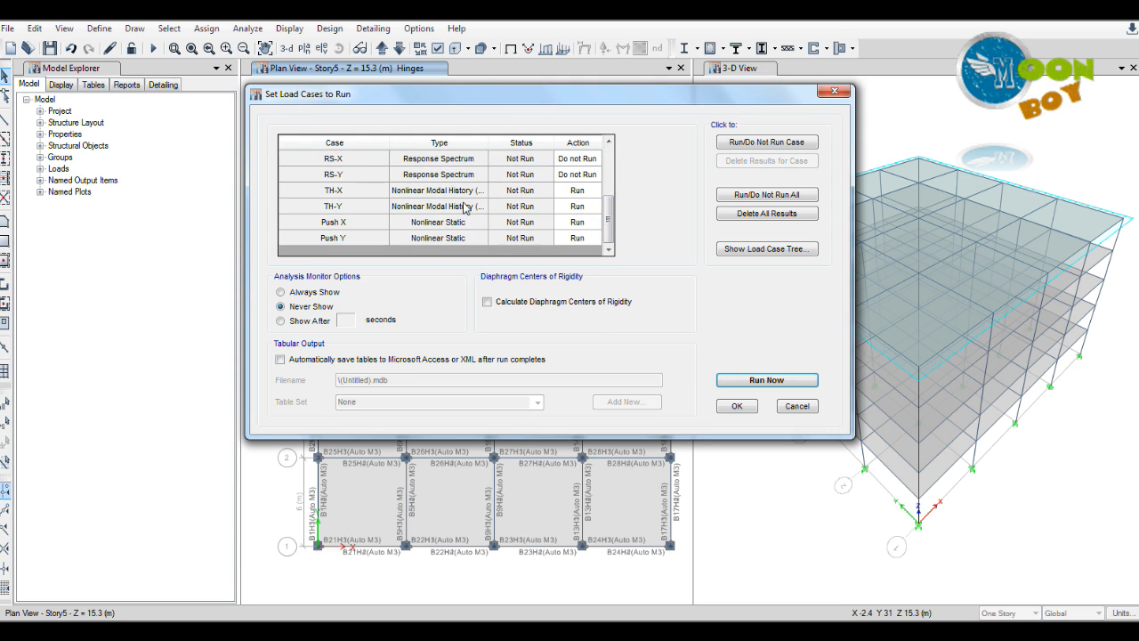
{"action": "left_click", "coordinate": [512, 207]}
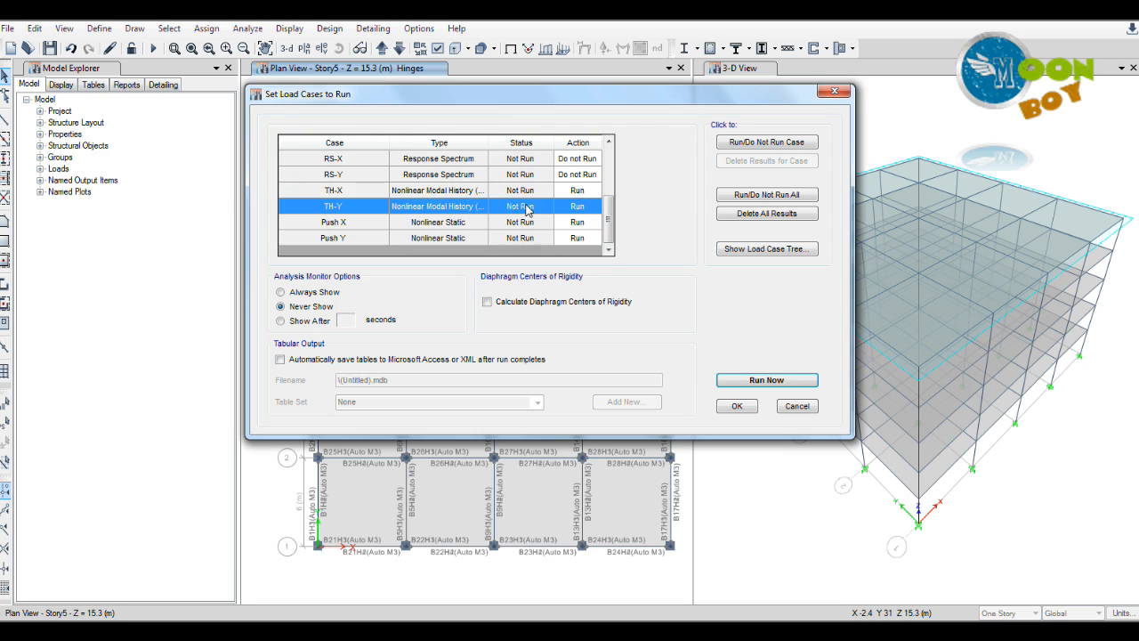
{"action": "left_click", "coordinate": [752, 143]}
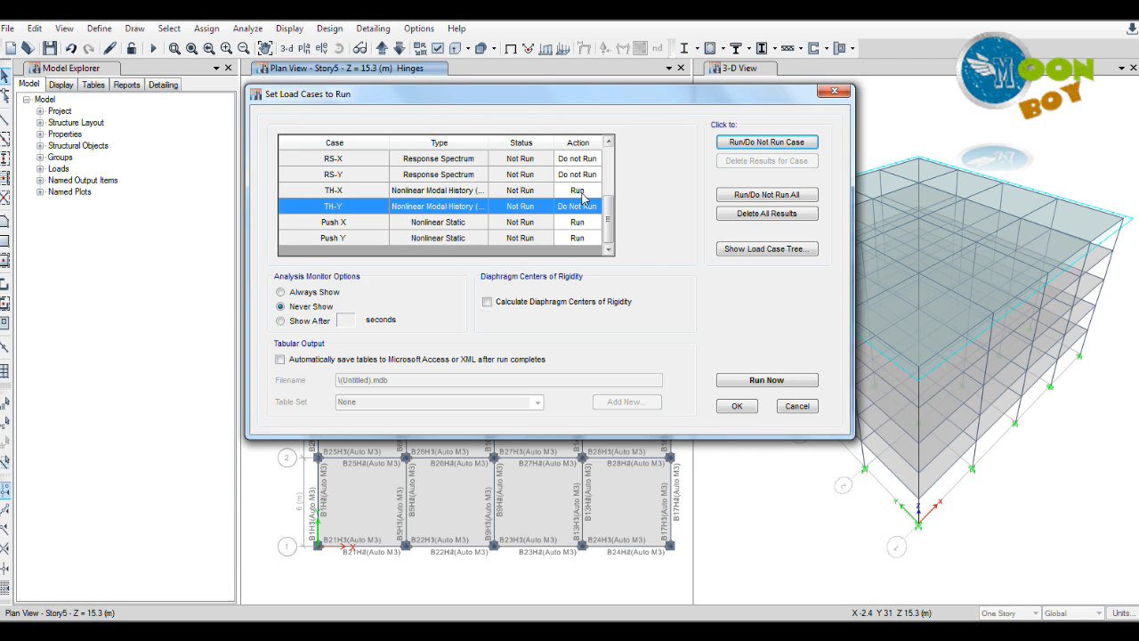
{"action": "left_click", "coordinate": [455, 193]}
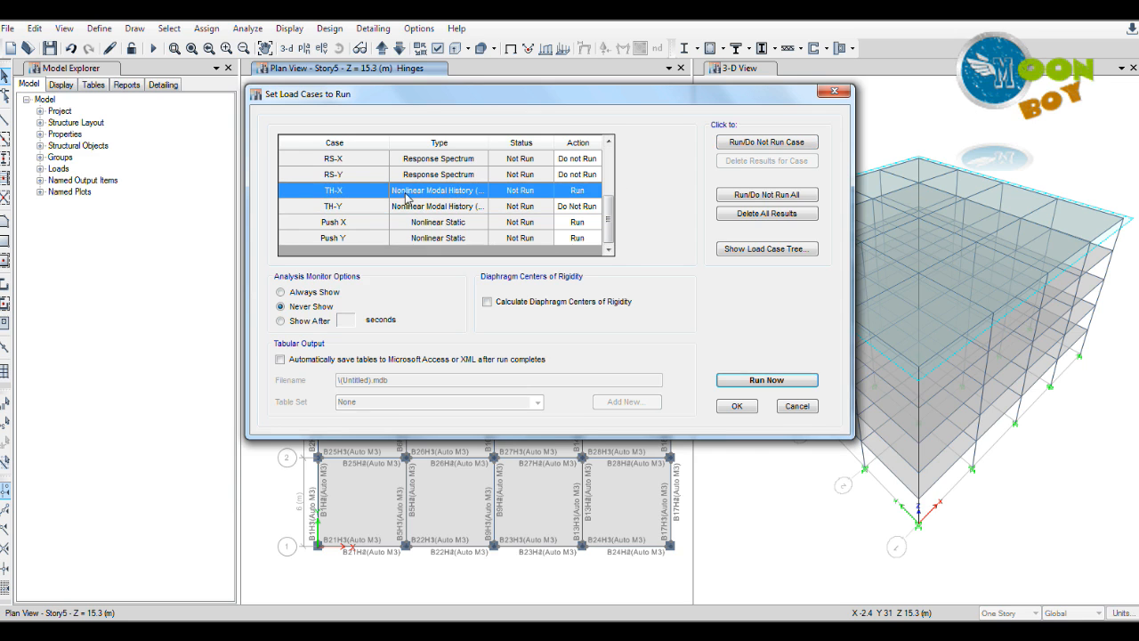
{"action": "left_click", "coordinate": [752, 143]}
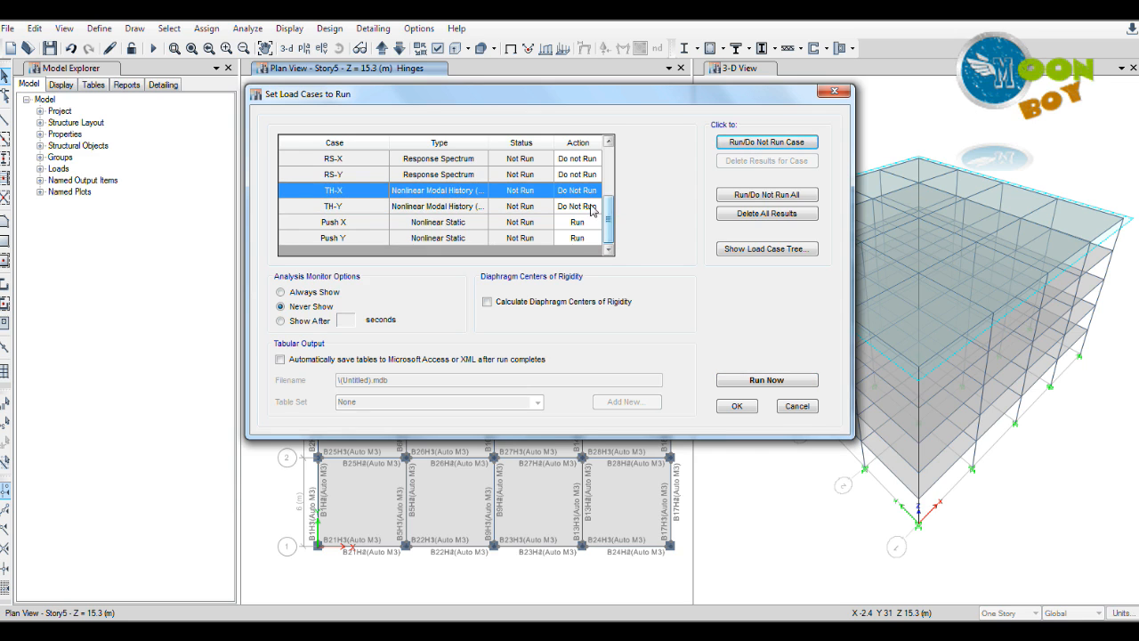
Set the earthquake load cases EQ-Y and EQ-X to Do Not Run
{"action": "left_click_drag", "start_coordinate": [612, 222], "coordinate": [612, 192]}
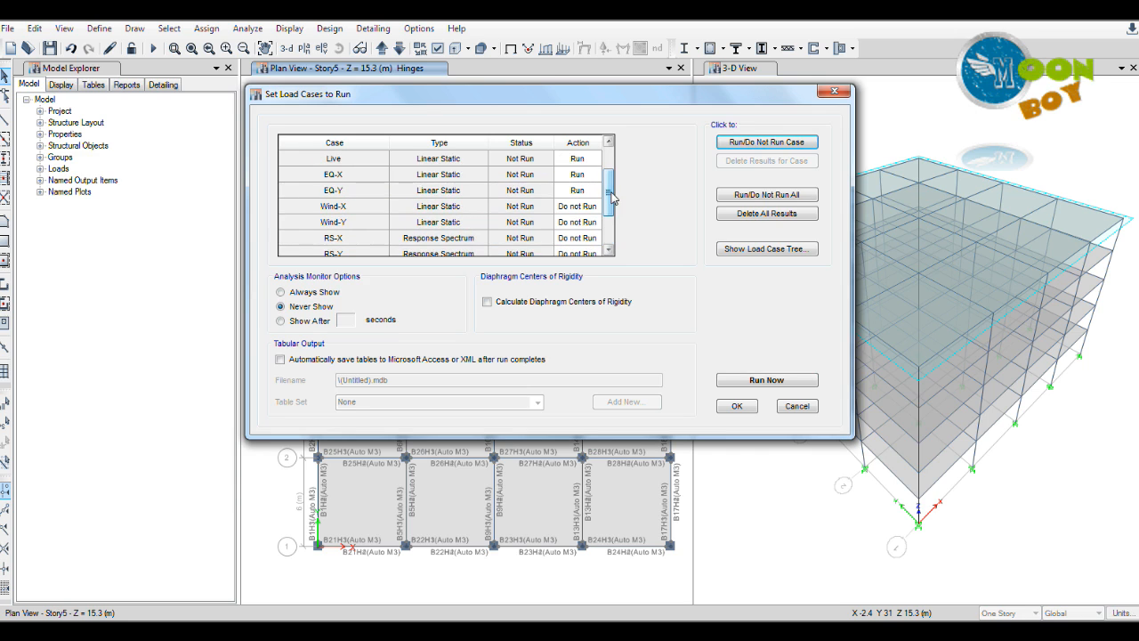
{"action": "left_click", "coordinate": [564, 194]}
{"action": "left_click", "coordinate": [737, 150]}
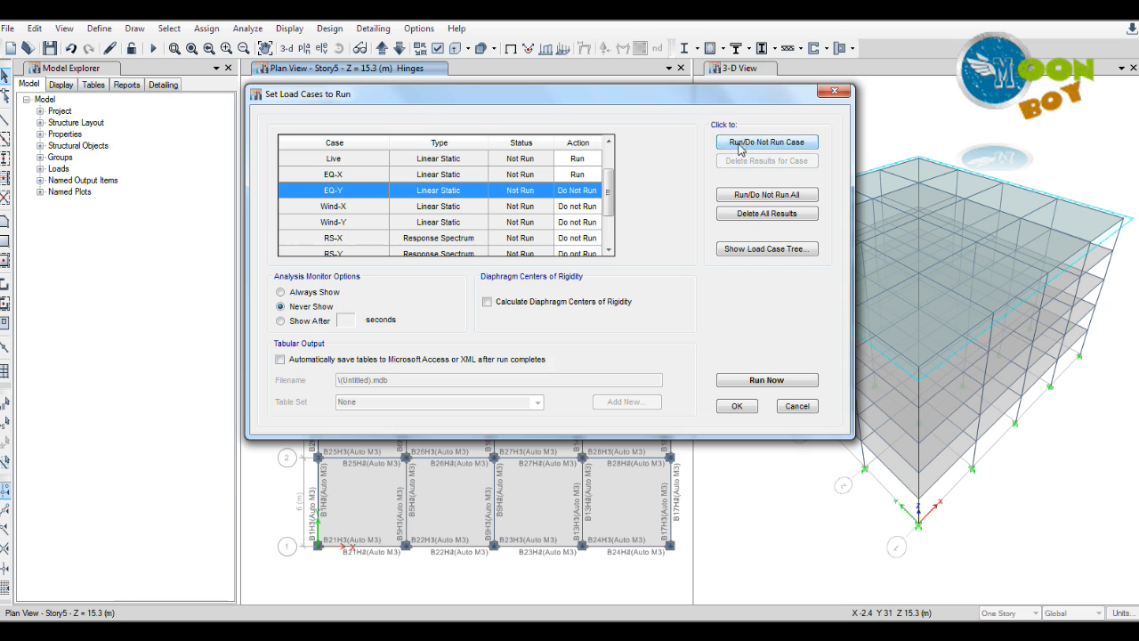
{"action": "left_click", "coordinate": [584, 175]}
{"action": "left_click", "coordinate": [738, 142]}
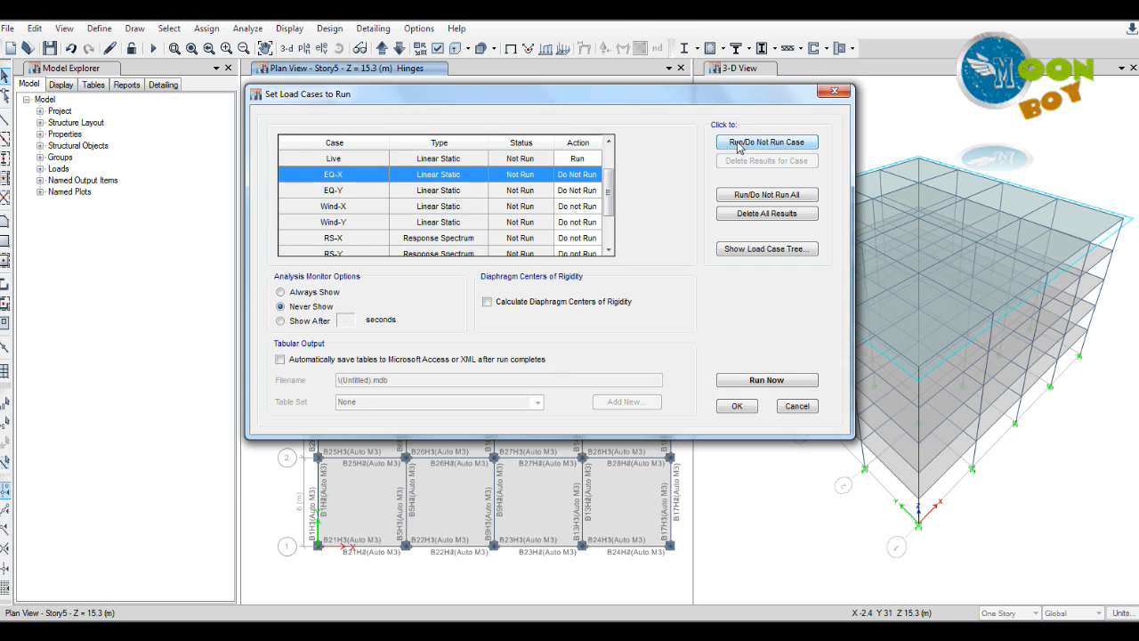
Set the Modal case to Do Not Run
{"action": "left_click_drag", "start_coordinate": [612, 200], "coordinate": [617, 175]}
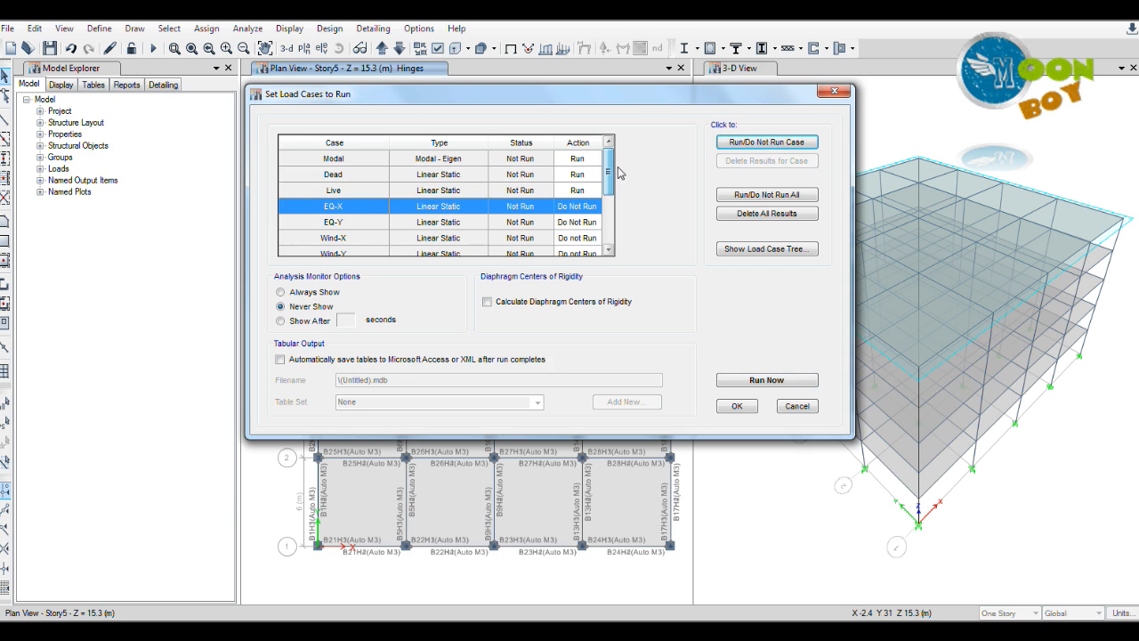
{"action": "left_click", "coordinate": [538, 159]}
{"action": "left_click", "coordinate": [758, 144]}
{"action": "mouse_move", "coordinate": [610, 175]}
{"action": "left_mouse_down"}
{"action": "mouse_move", "coordinate": [611, 219]}
{"action": "mouse_move", "coordinate": [626, 161]}
{"action": "left_mouse_up"}
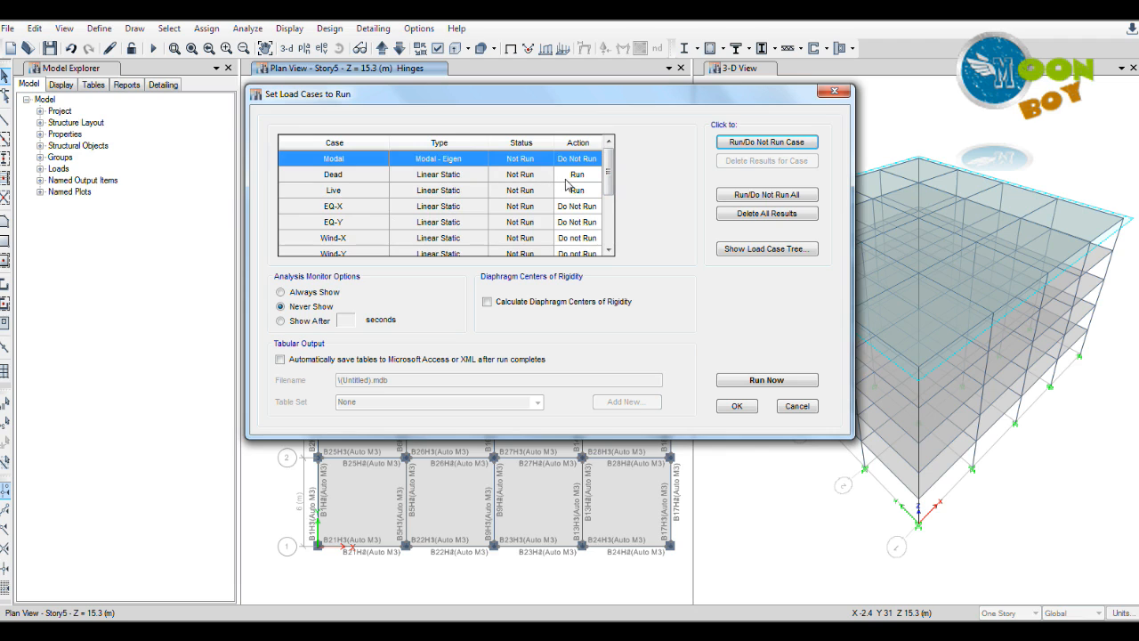
Run the analysis for the Dead, Live, Push X and Push Y cases and show the run details
{"action": "left_click_drag", "start_coordinate": [612, 182], "coordinate": [617, 233]}
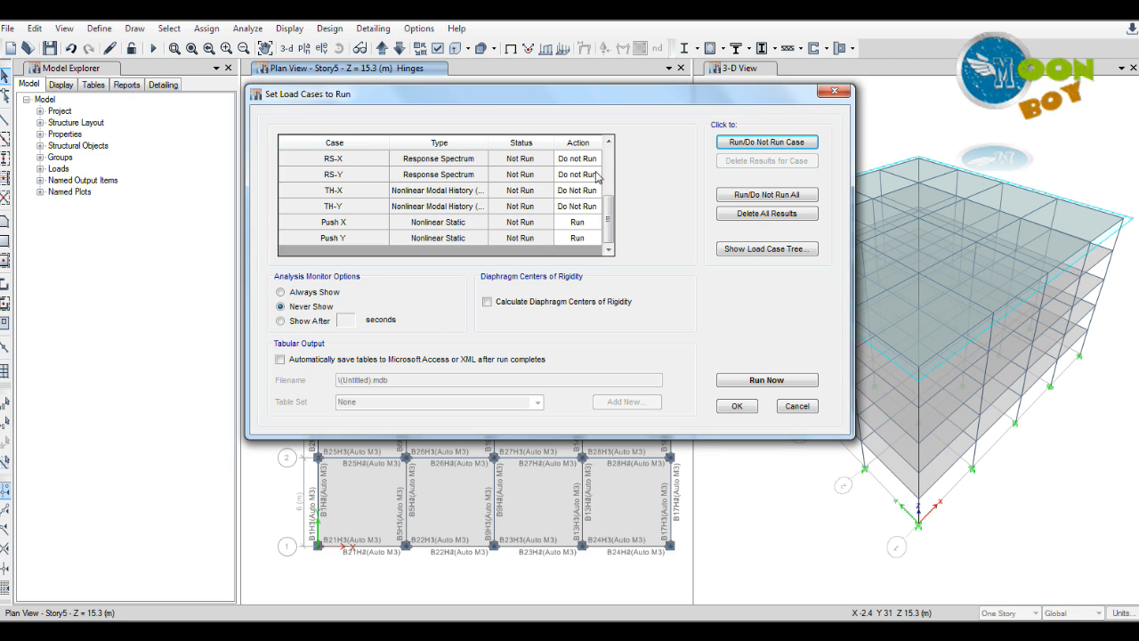
{"action": "left_click", "coordinate": [767, 380]}
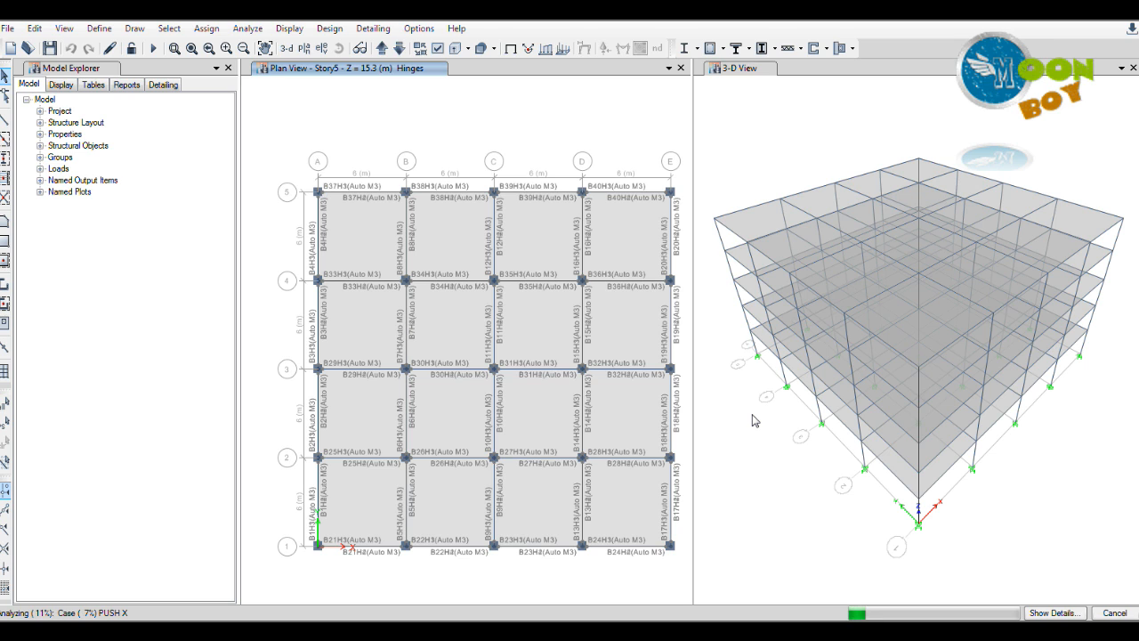
{"action": "left_click", "coordinate": [1053, 613]}
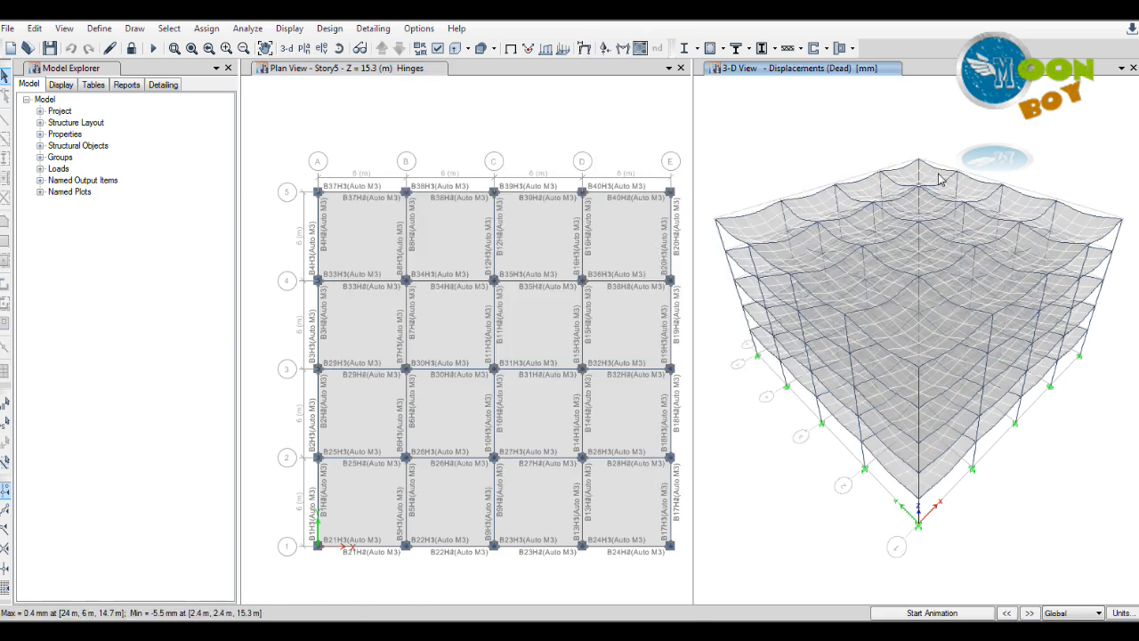
{"action": "mouse_move", "coordinate": [889, 383]}
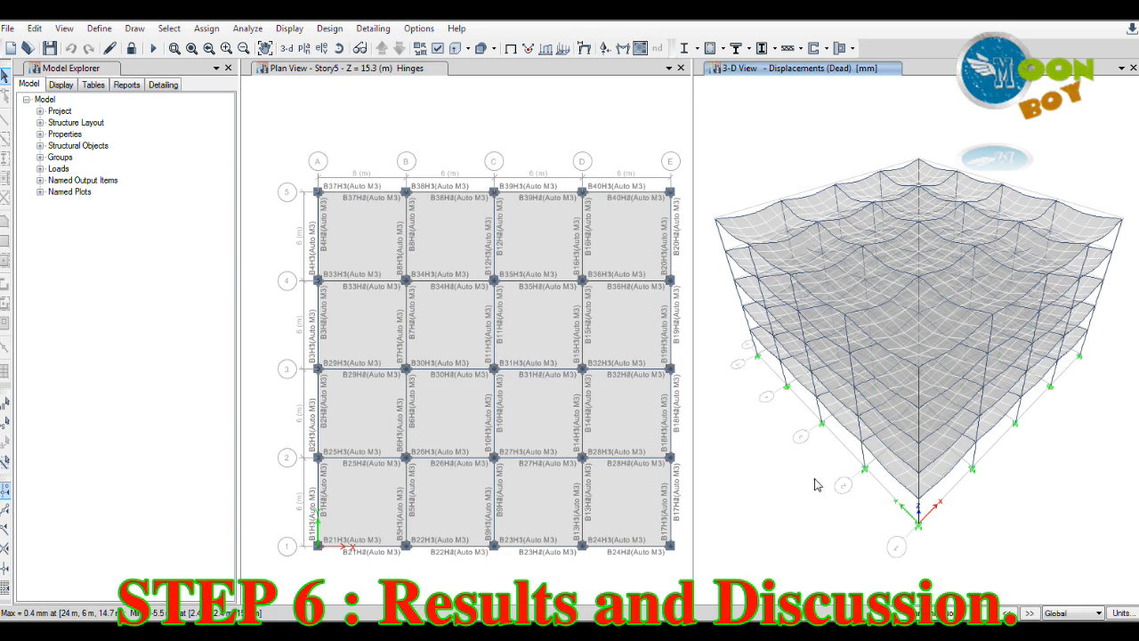
Switch the 3-D displacement display past the Live case to Push X and close the Story5 plan view
{"action": "mouse_move", "coordinate": [839, 347]}
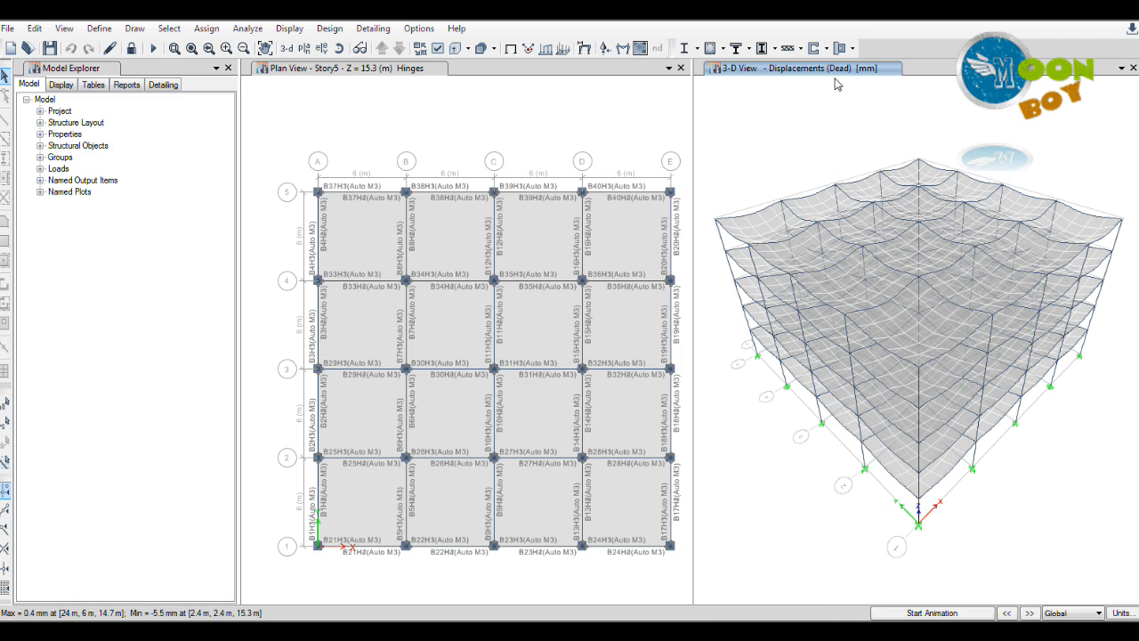
{"action": "mouse_move", "coordinate": [986, 240]}
{"action": "left_click", "coordinate": [1030, 613]}
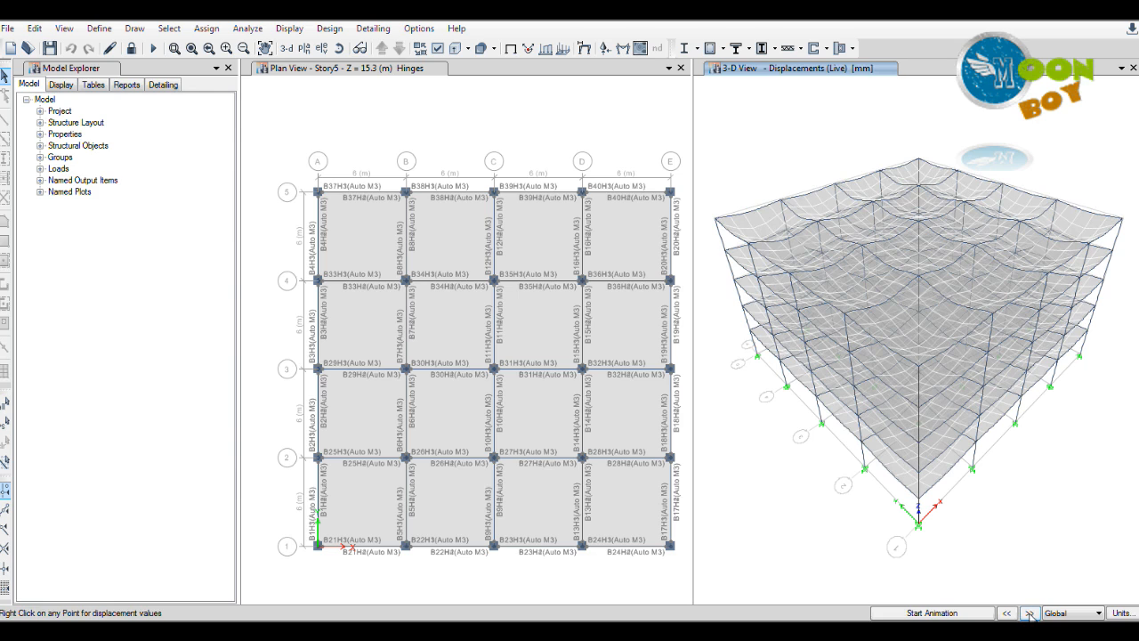
{"action": "left_click", "coordinate": [1030, 614]}
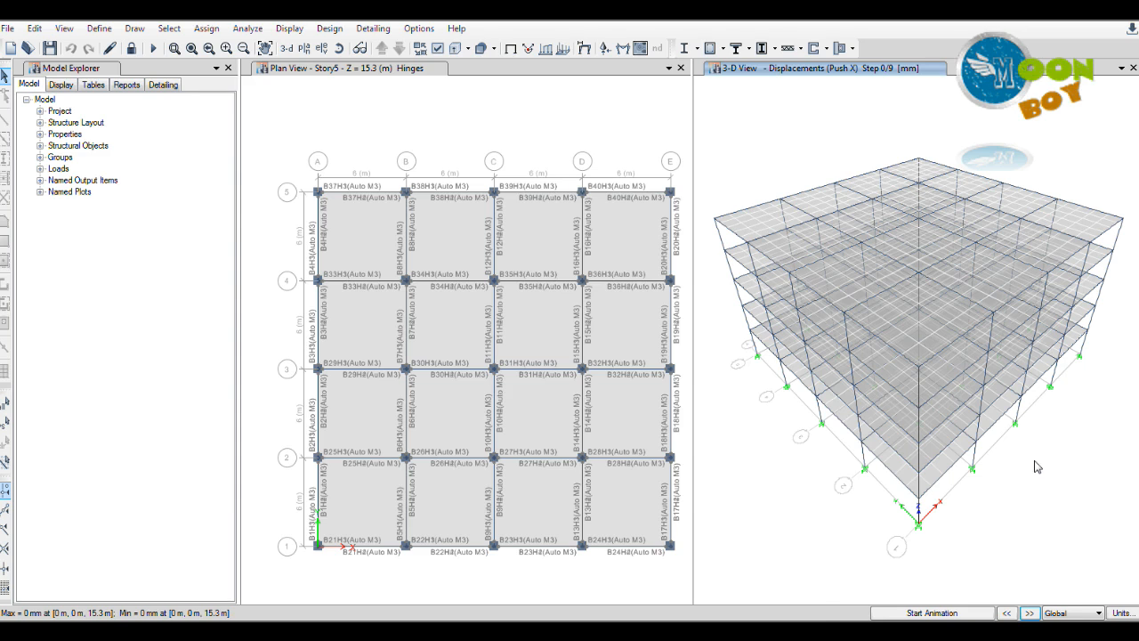
{"action": "left_click", "coordinate": [682, 70]}
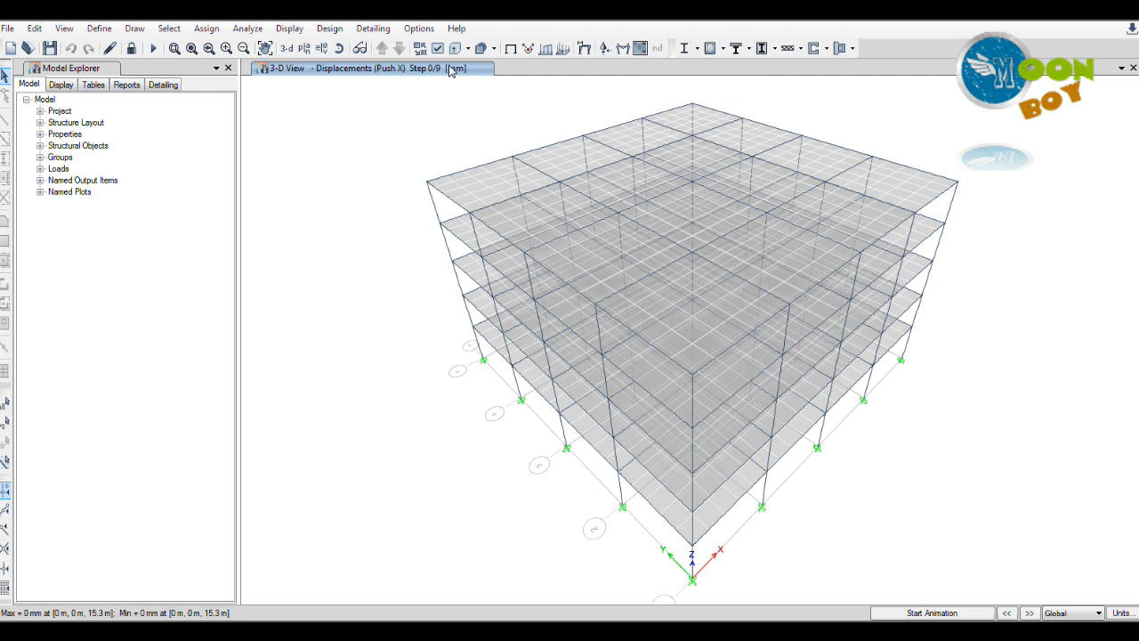
Show Push X displacements at step 1 and inspect the first hinges and the joint displacements at the building's corners
{"action": "left_click", "coordinate": [1030, 613]}
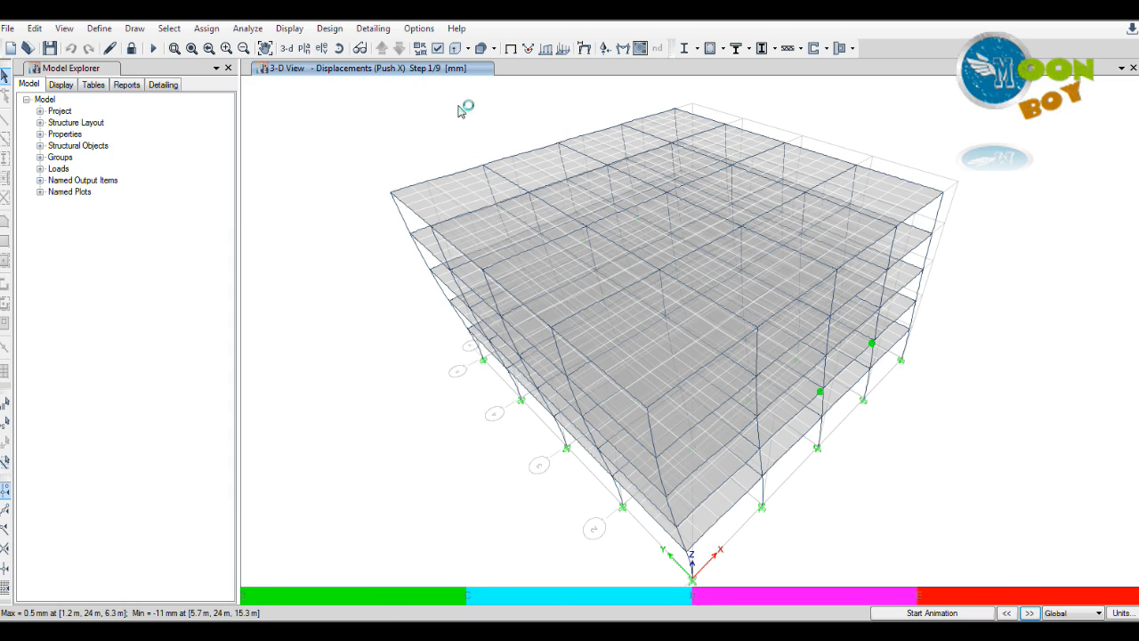
{"action": "mouse_move", "coordinate": [853, 382]}
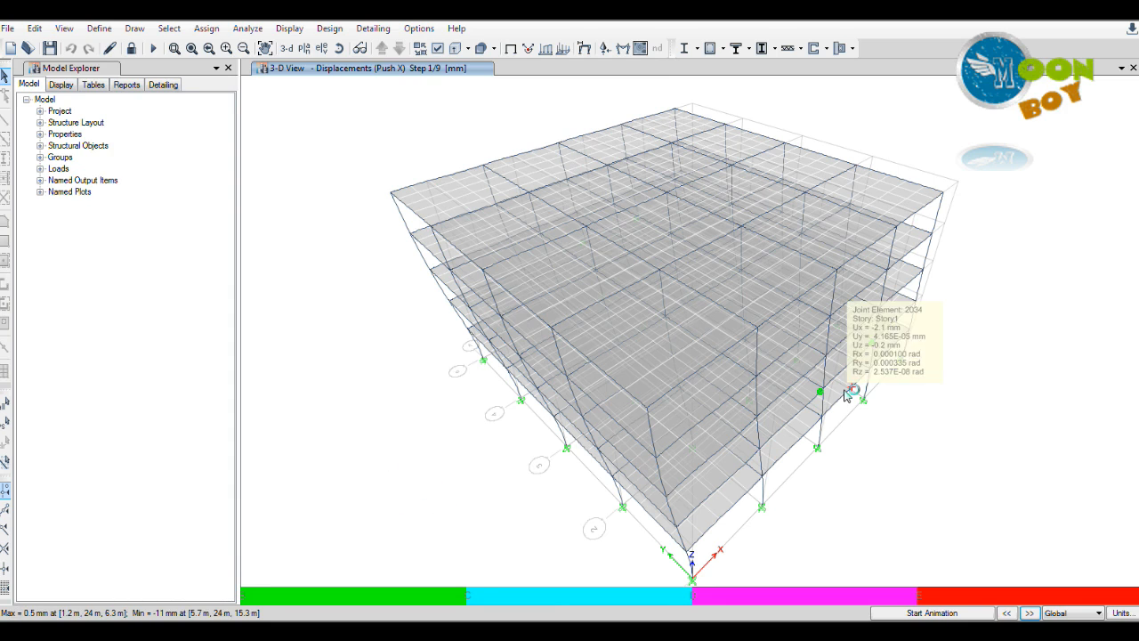
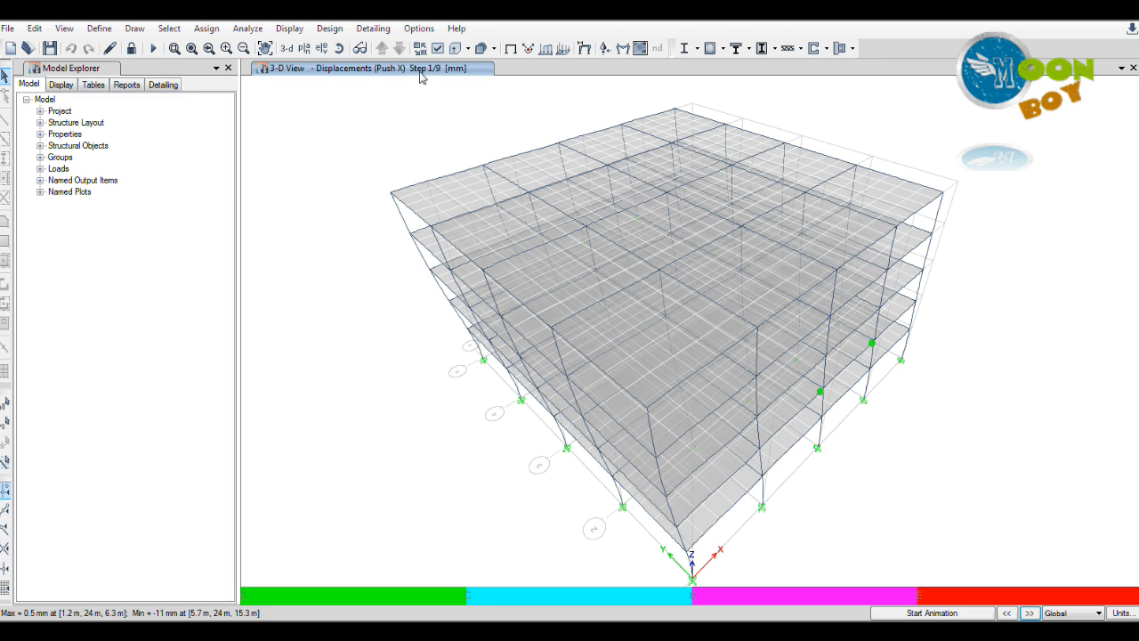
{"action": "mouse_move", "coordinate": [872, 347]}
{"action": "mouse_move", "coordinate": [671, 495]}
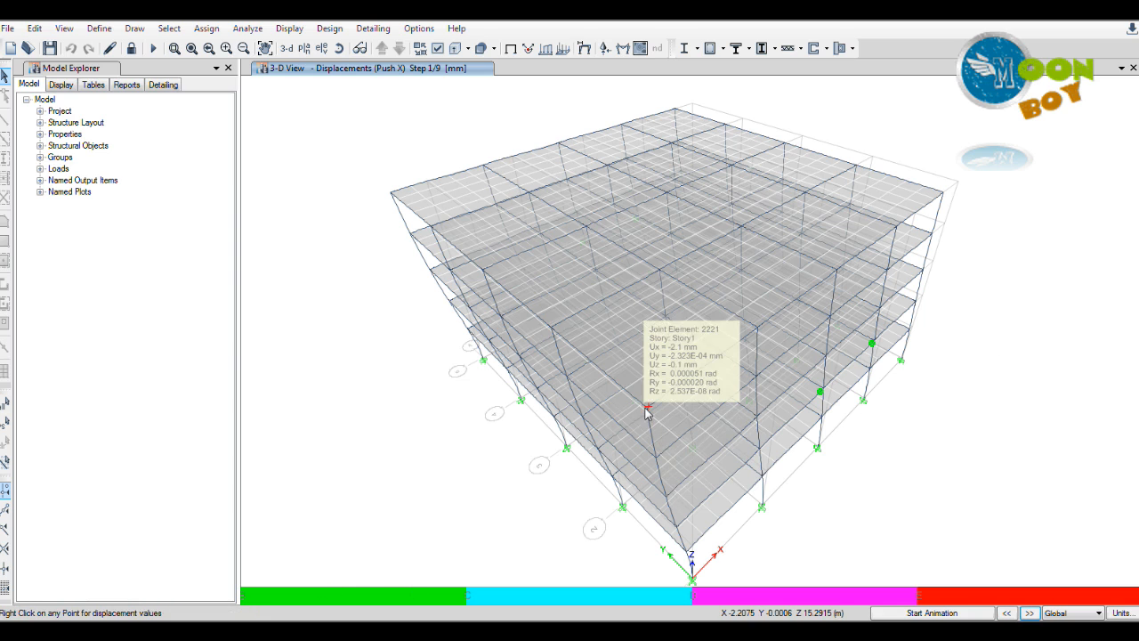
{"action": "mouse_move", "coordinate": [943, 199]}
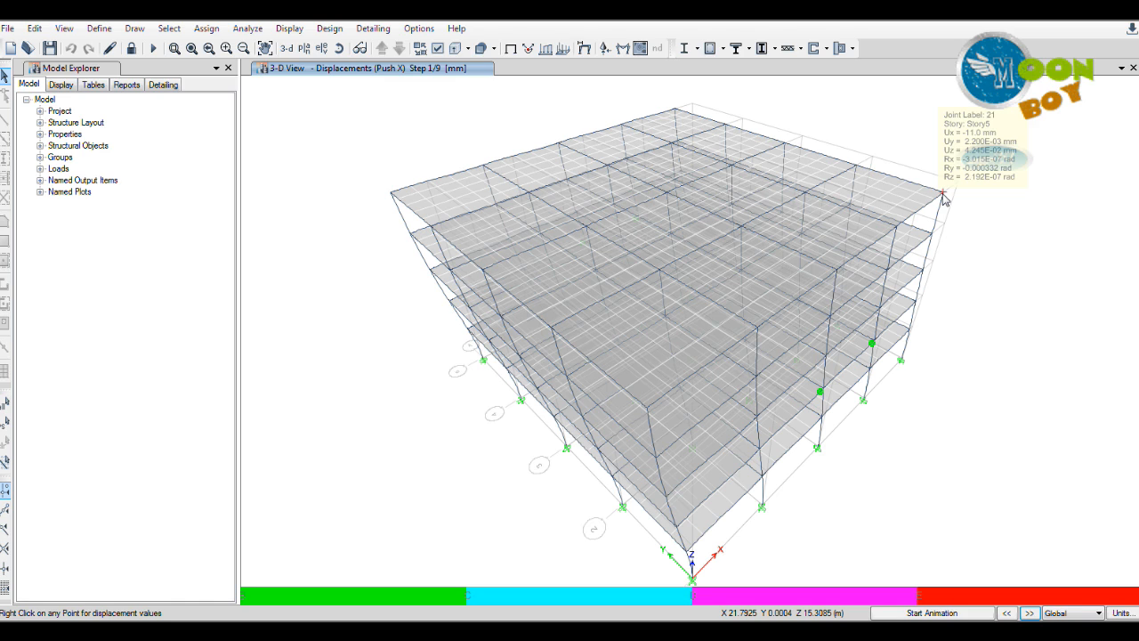
Show Push X displacements at step 2 and examine the hinges formed in the beams and at the column bases
{"action": "left_click", "coordinate": [1029, 613]}
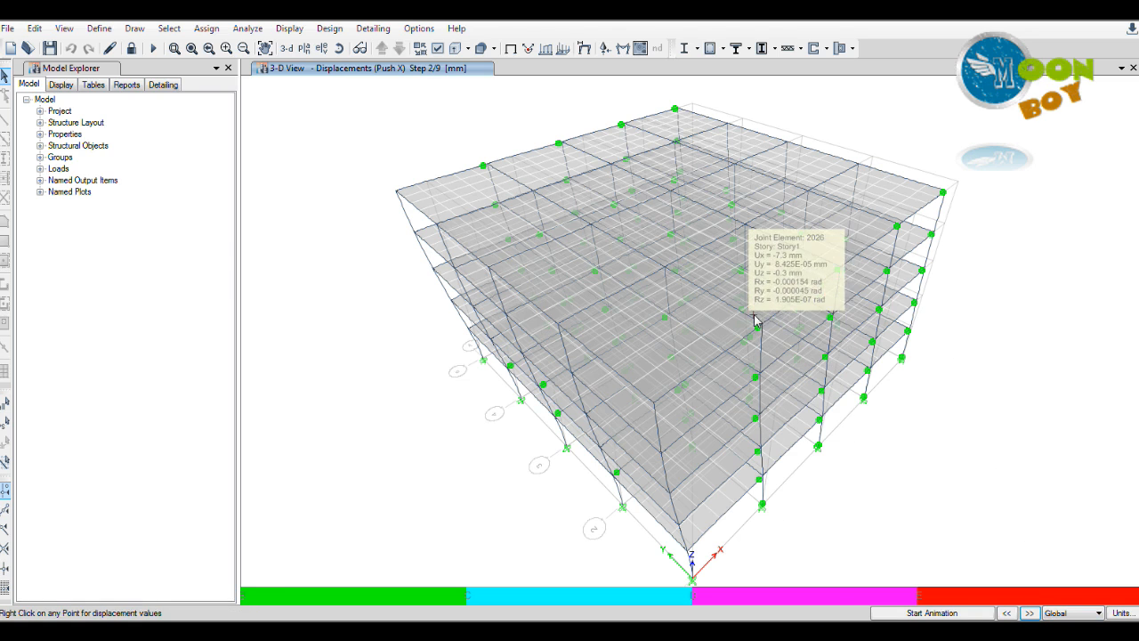
{"action": "mouse_move", "coordinate": [763, 484]}
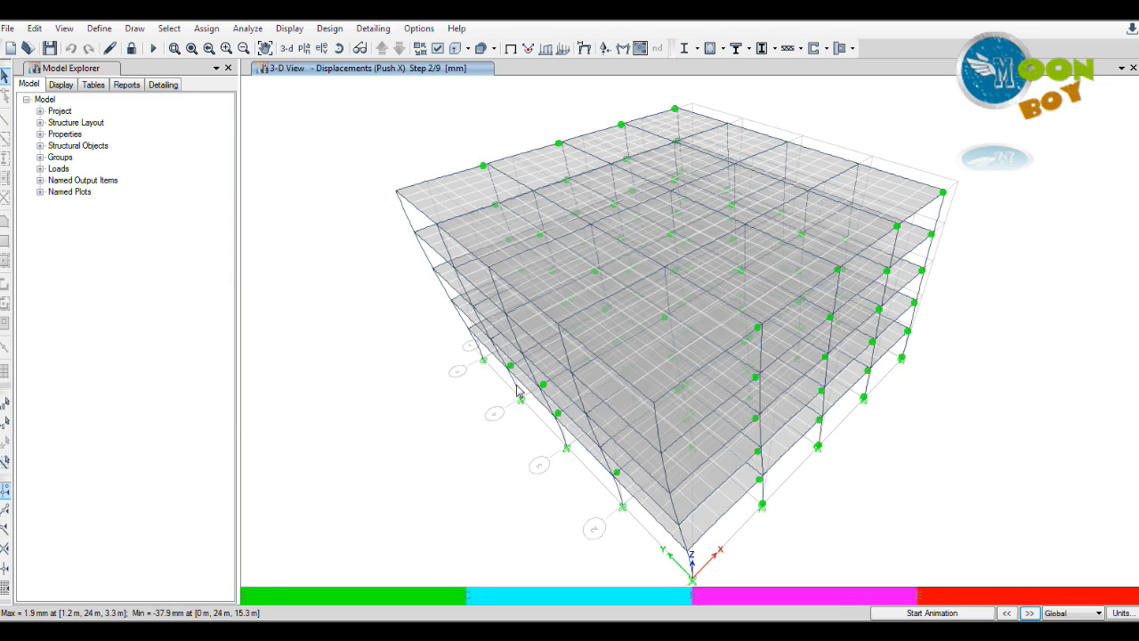
{"action": "mouse_move", "coordinate": [510, 377]}
{"action": "mouse_move", "coordinate": [879, 272]}
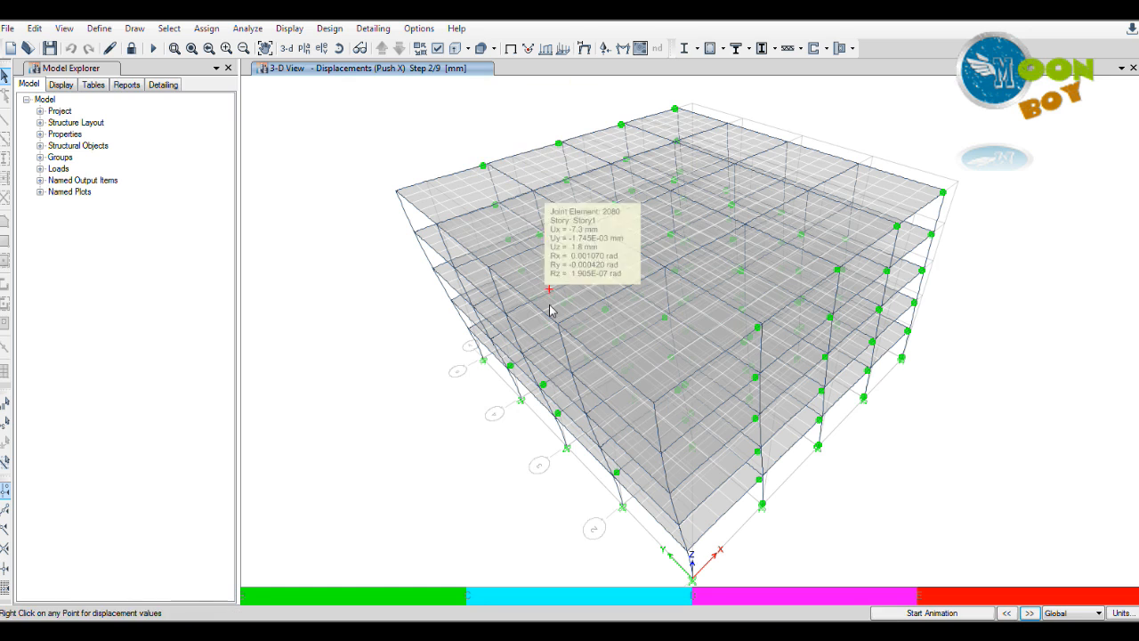
{"action": "mouse_move", "coordinate": [762, 377]}
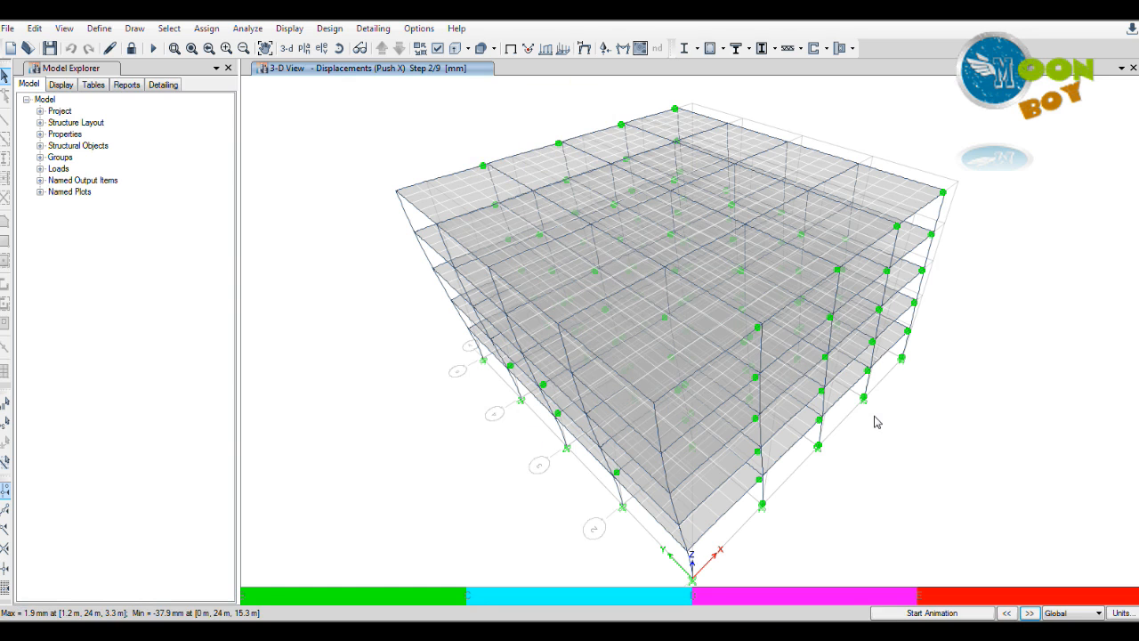
Advance the Push X displaced shape from step 3 through step 9 to review how the hinges develop
{"action": "left_click", "coordinate": [1031, 613]}
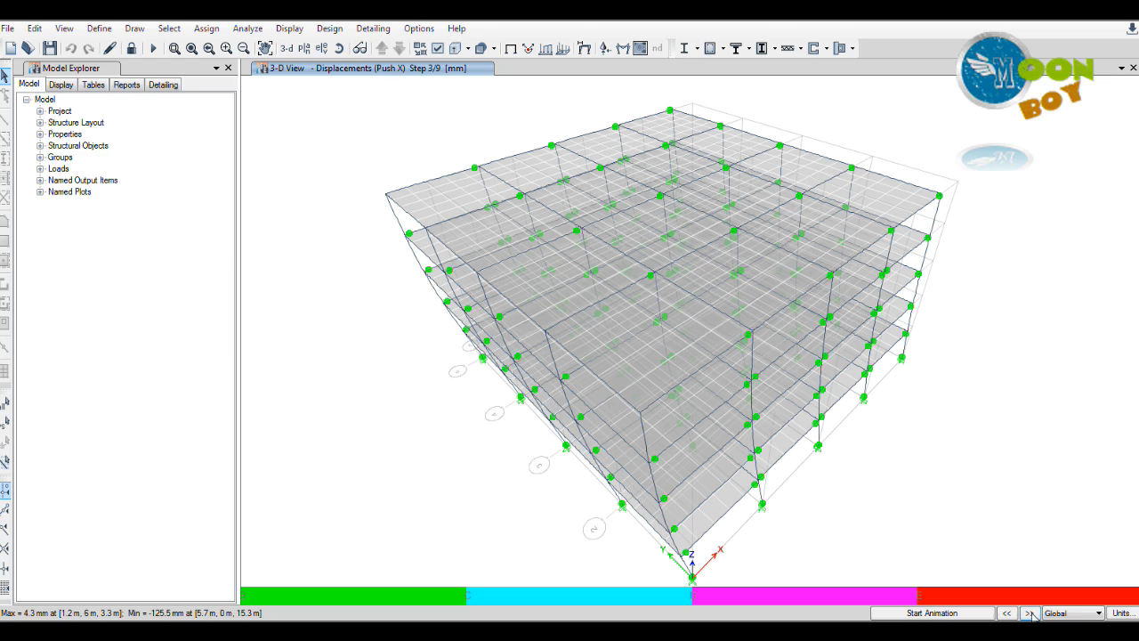
{"action": "mouse_move", "coordinate": [762, 505]}
{"action": "left_click", "coordinate": [1029, 613]}
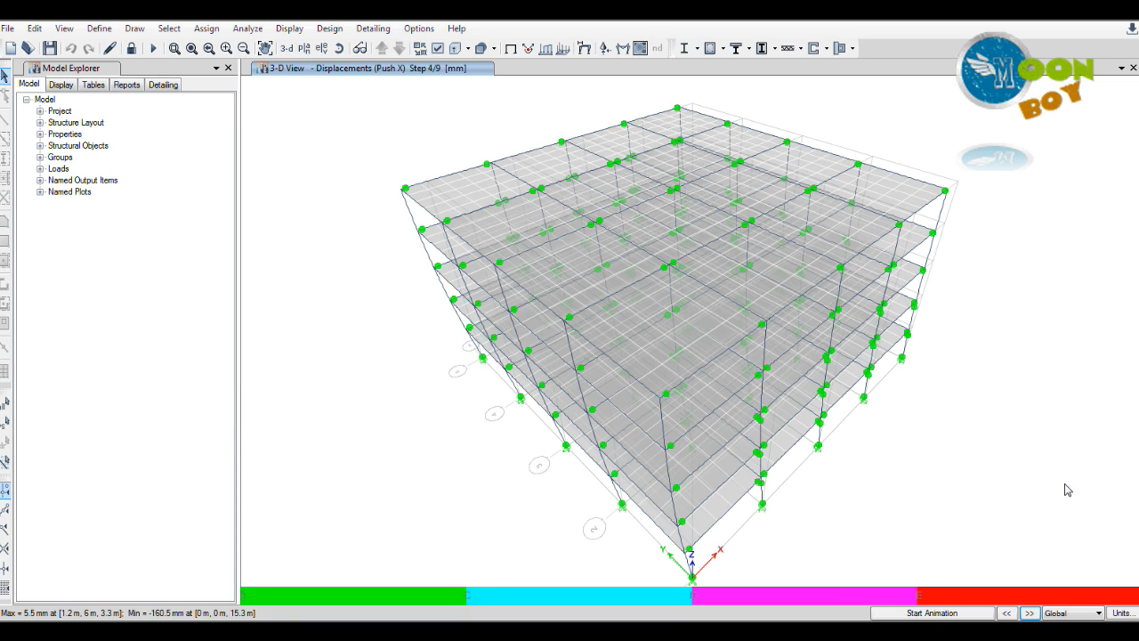
{"action": "left_click", "coordinate": [1029, 613]}
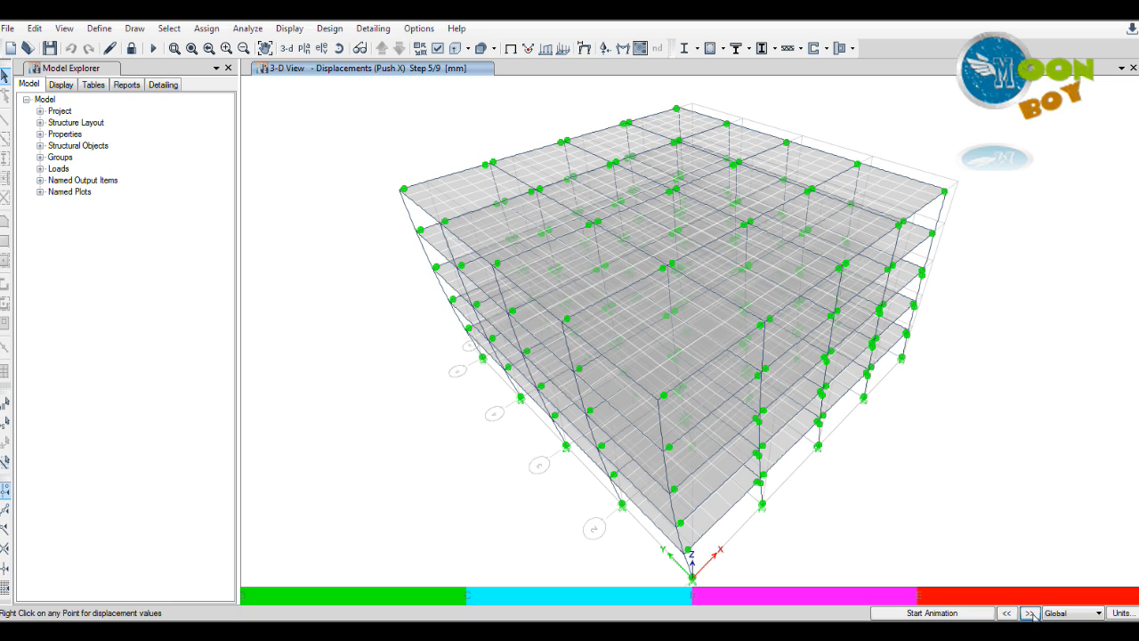
{"action": "left_click", "coordinate": [1029, 613]}
{"action": "left_click", "coordinate": [1030, 613]}
{"action": "left_click", "coordinate": [1029, 613]}
{"action": "left_click", "coordinate": [1029, 613]}
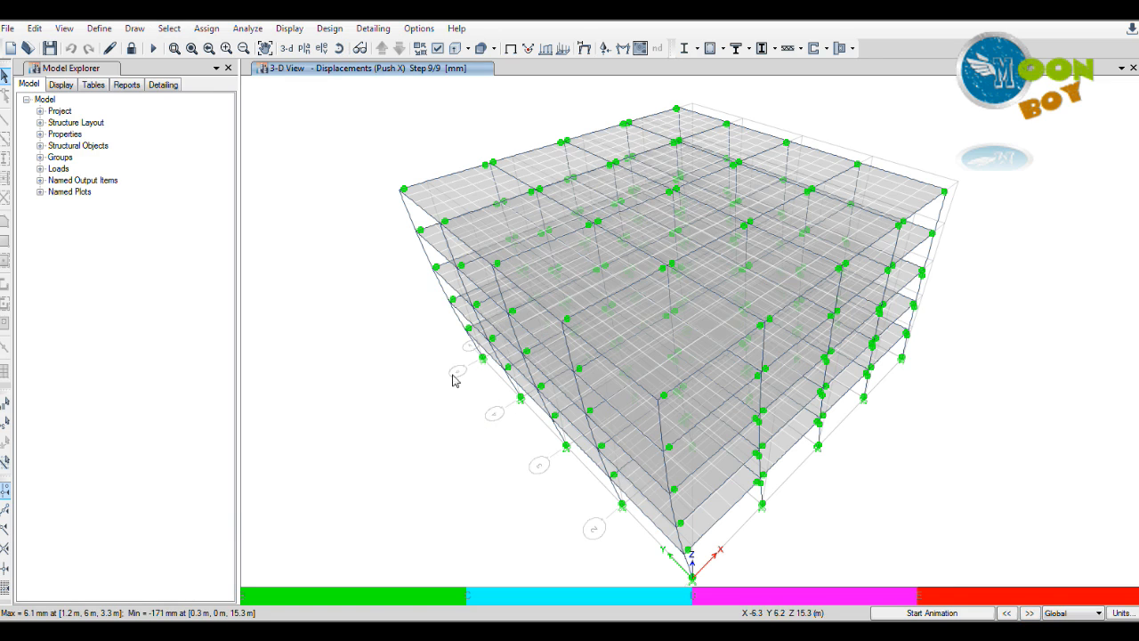
View the building from its opposite side, show the Push Y displacements up to step 4, and inspect the roof corner hinge
{"action": "mouse_move", "coordinate": [484, 414]}
{"action": "middle_mouse_down", "text": "shift"}
{"action": "mouse_move", "coordinate": [608, 428]}
{"action": "mouse_move", "coordinate": [689, 364]}
{"action": "middle_mouse_up", "text": "shift"}
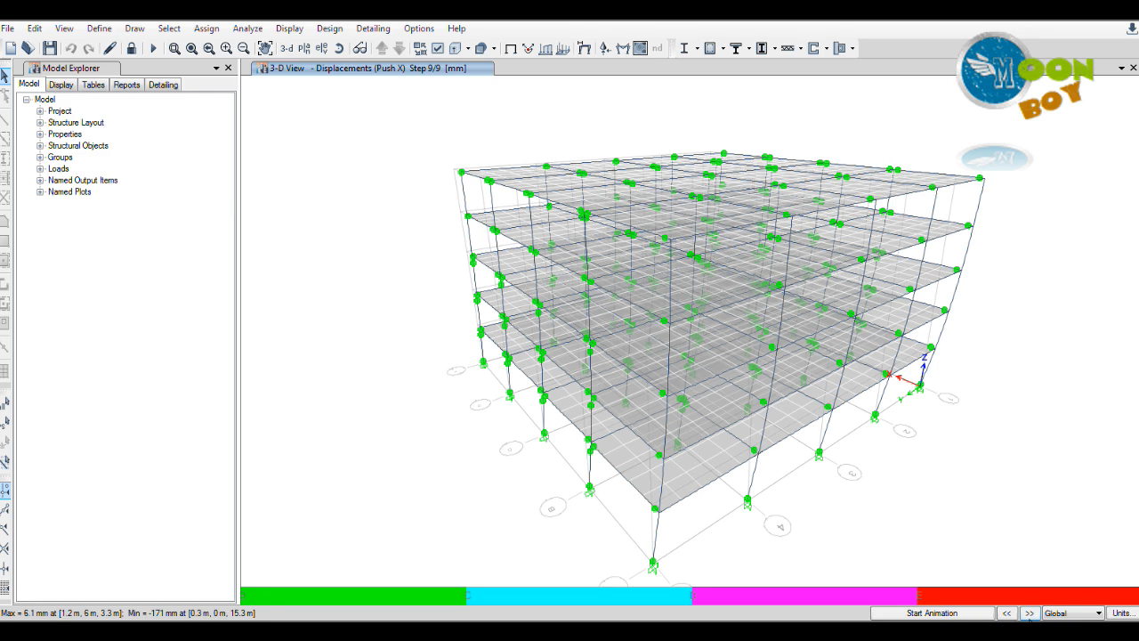
{"action": "left_click", "coordinate": [1029, 613]}
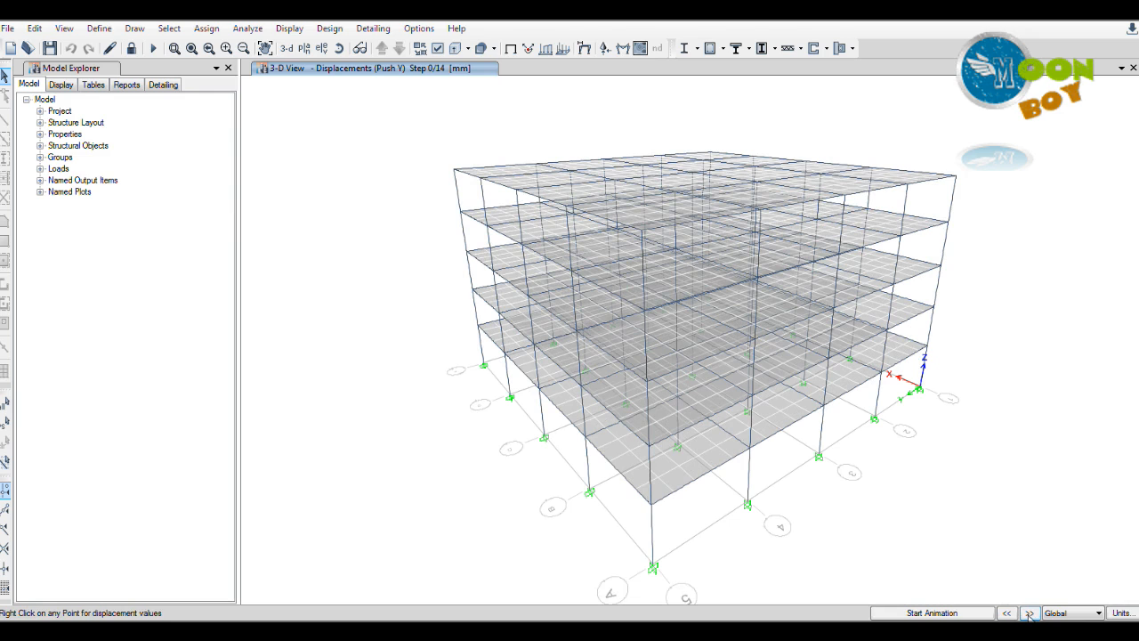
{"action": "left_click", "coordinate": [1028, 613]}
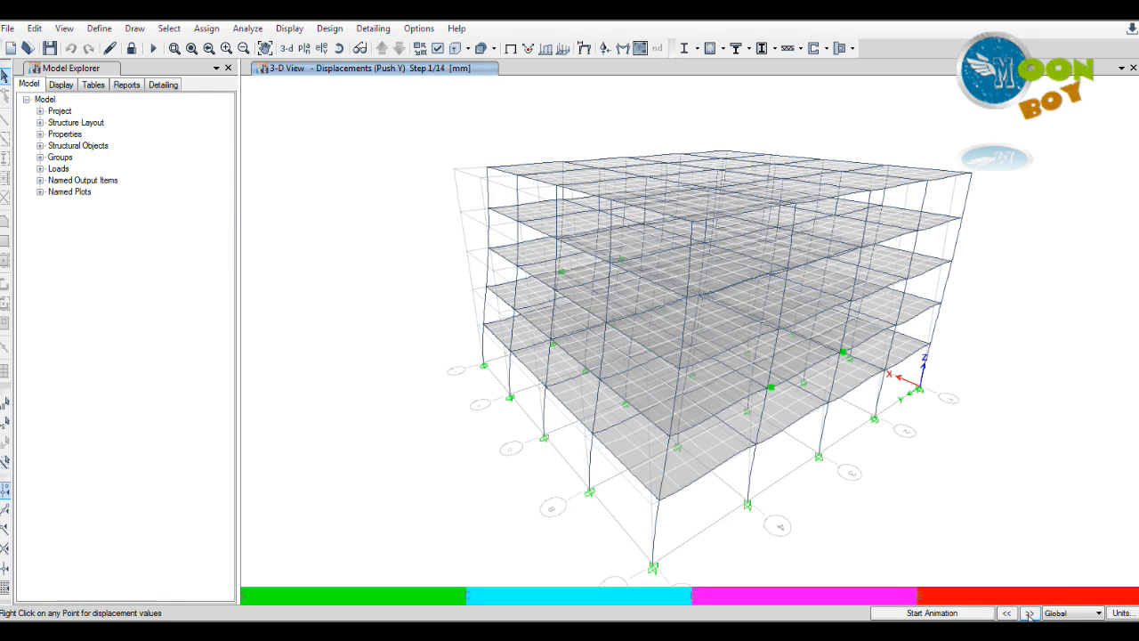
{"action": "left_click", "coordinate": [1028, 613]}
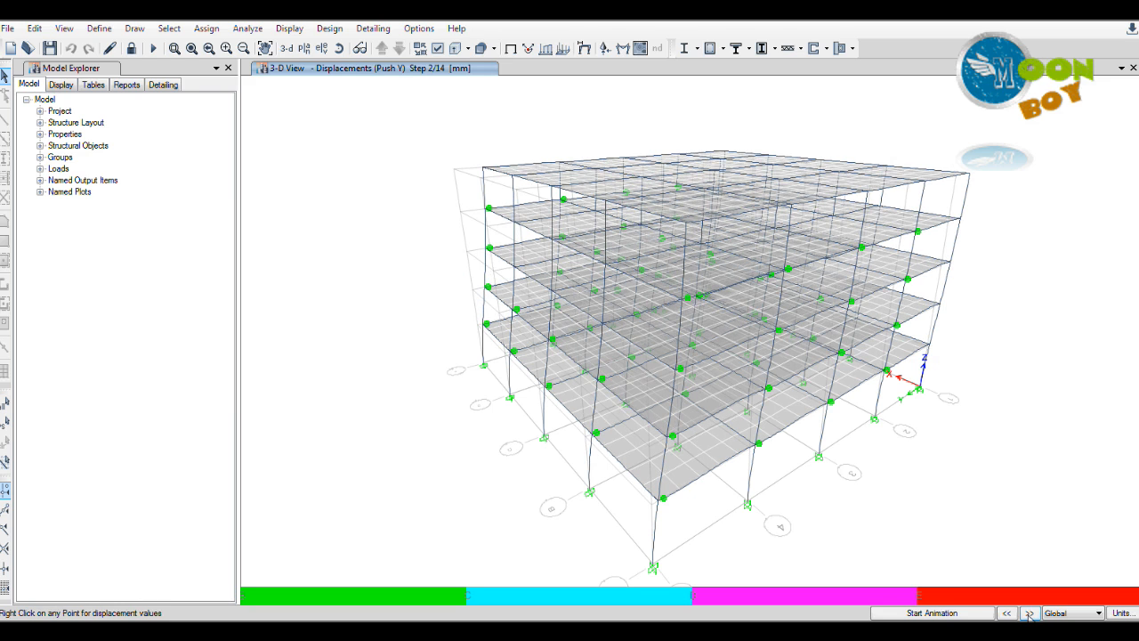
{"action": "left_click", "coordinate": [1028, 613]}
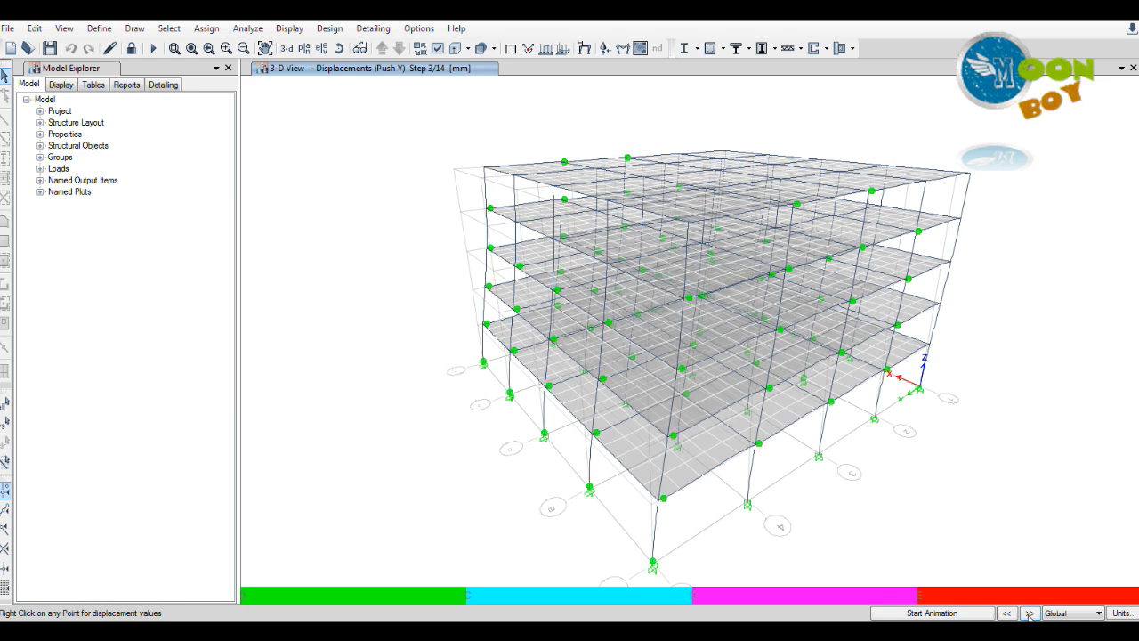
{"action": "left_click", "coordinate": [1029, 613]}
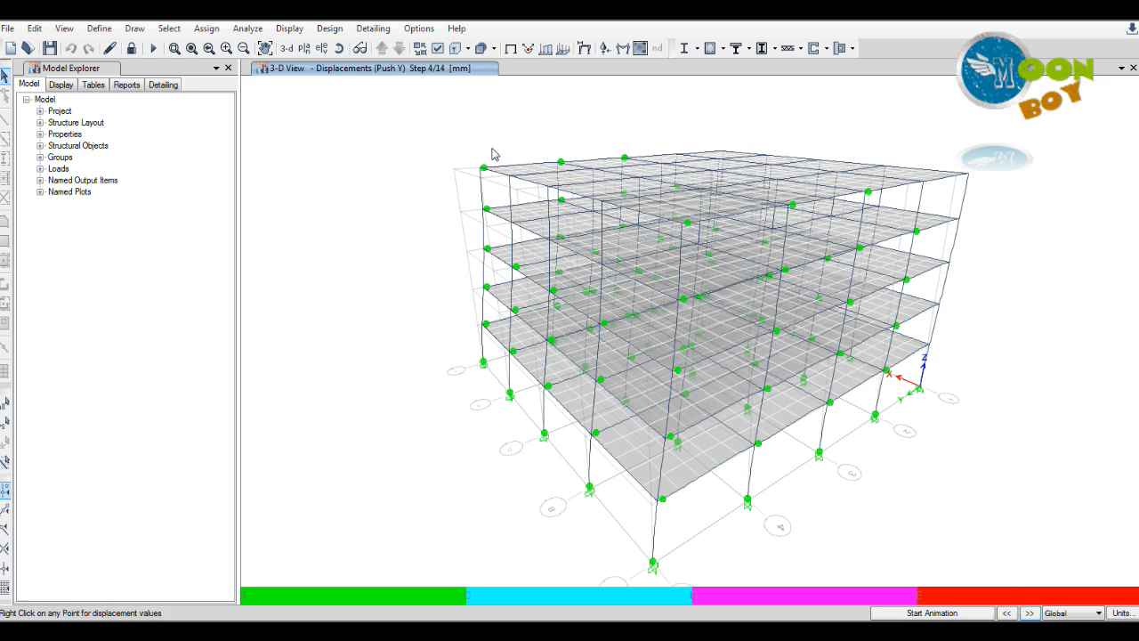
{"action": "mouse_move", "coordinate": [482, 169]}
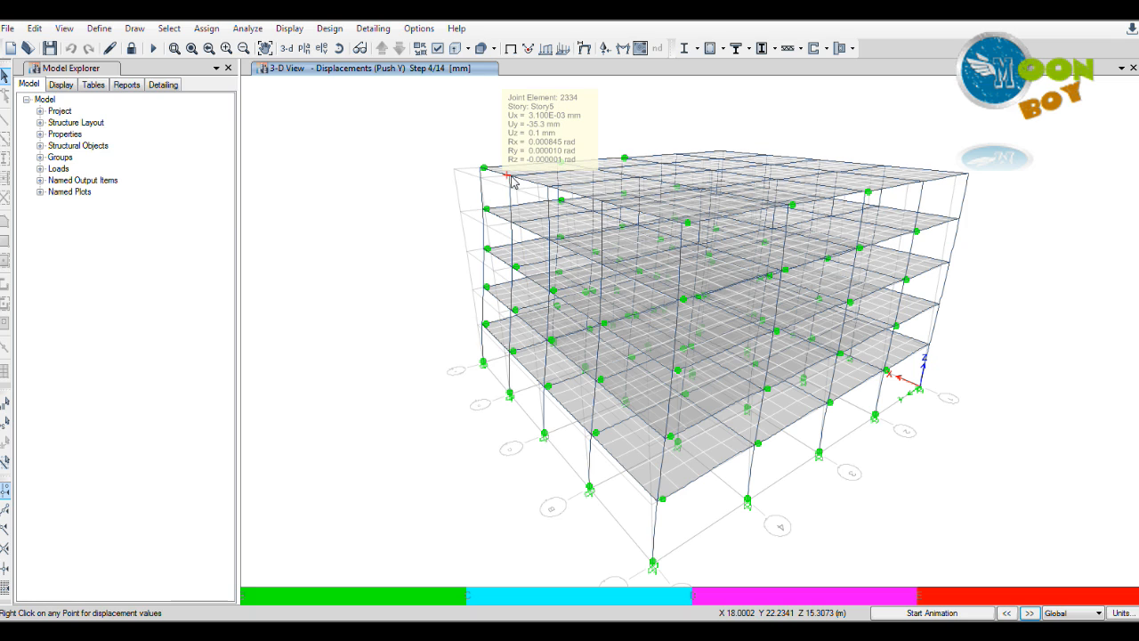
Advance the Push Y displaced shape through step 7 and examine the hinges on the upper storeys
{"action": "left_click", "coordinate": [1029, 613]}
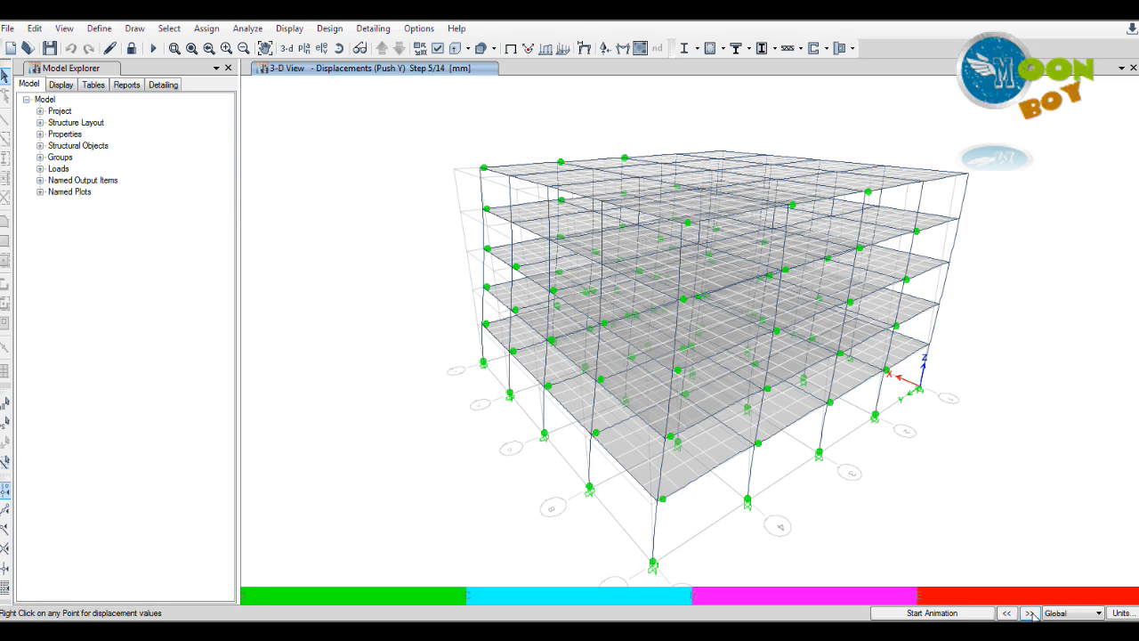
{"action": "left_click", "coordinate": [1030, 613]}
{"action": "left_click", "coordinate": [1029, 613]}
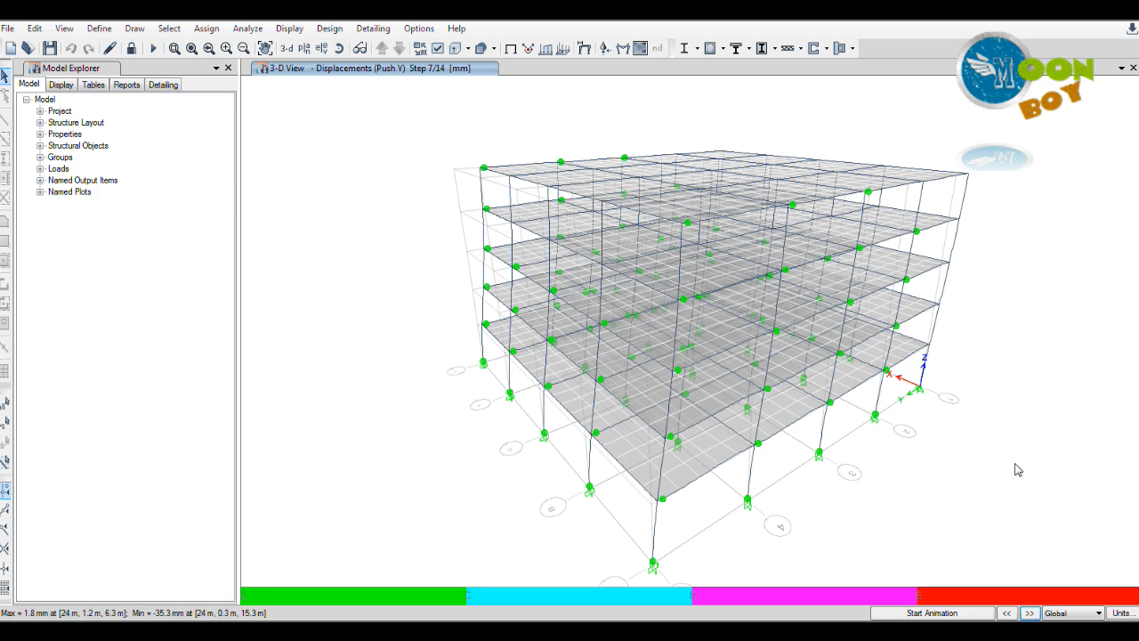
{"action": "mouse_move", "coordinate": [588, 185]}
Display the static pushover curve and set its plot type to FEMA 440 EL
{"action": "left_click", "coordinate": [290, 29]}
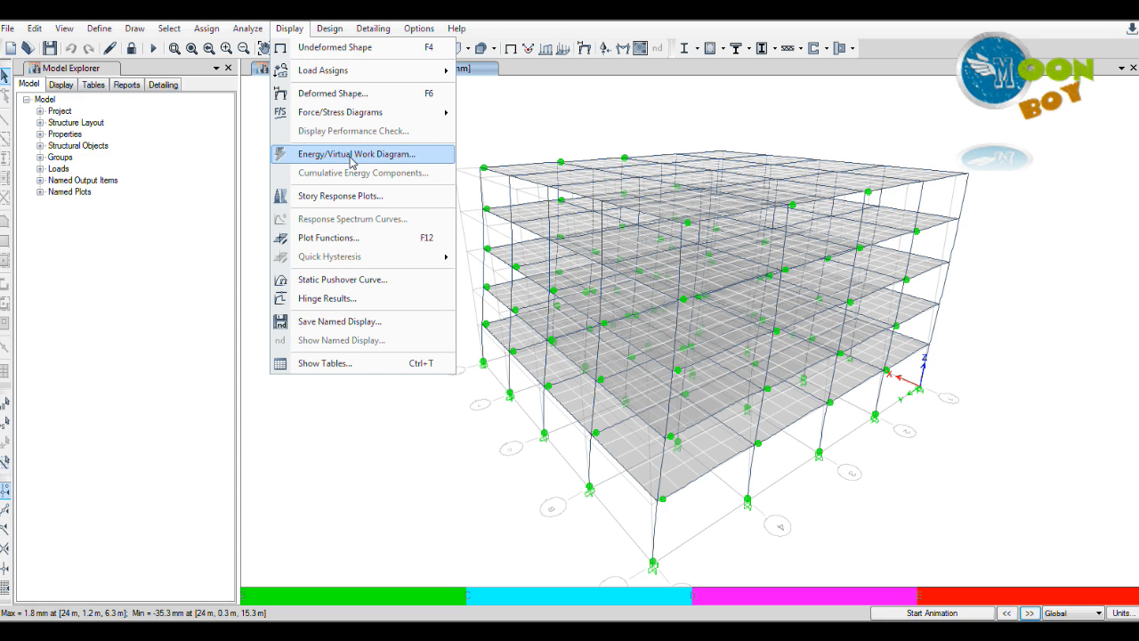
{"action": "left_click", "coordinate": [332, 281]}
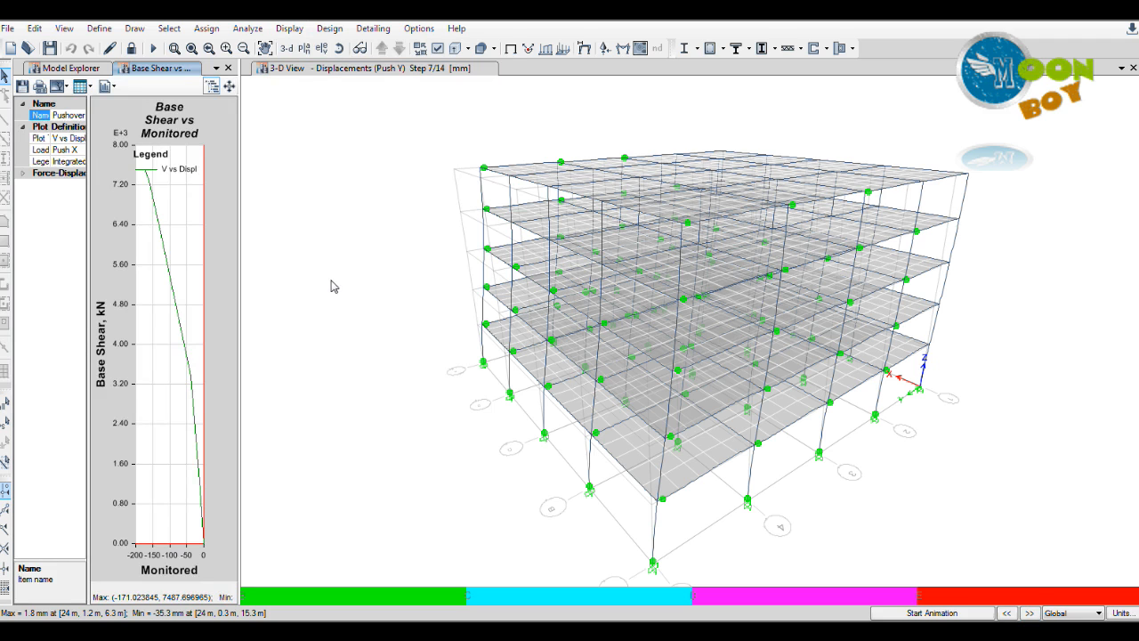
{"action": "left_click", "coordinate": [239, 139]}
{"action": "left_click", "coordinate": [239, 139]}
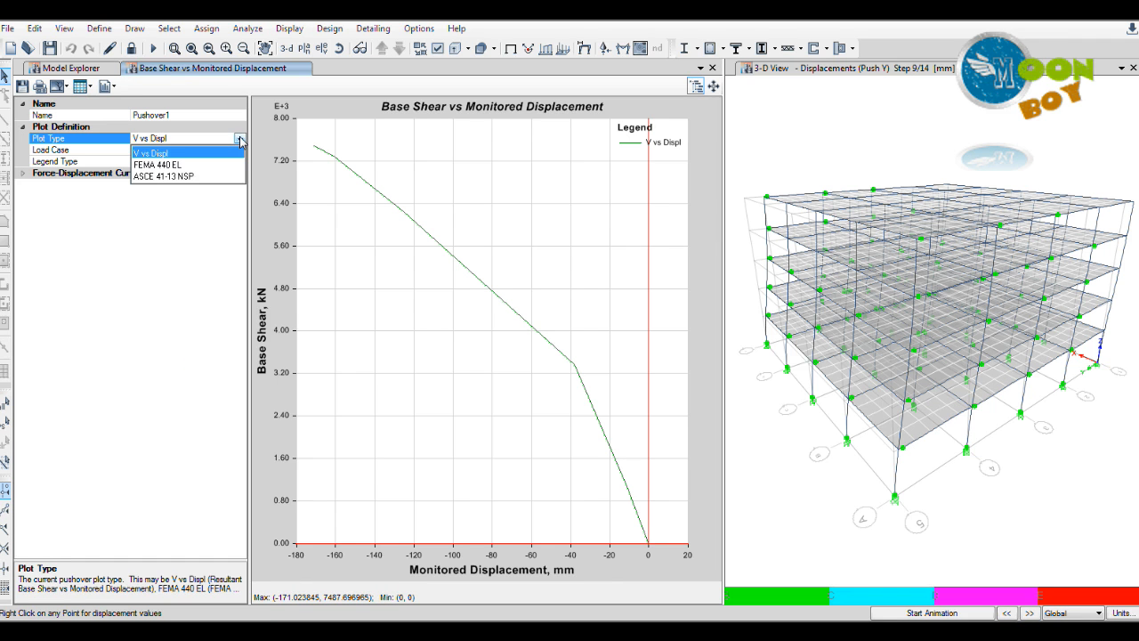
{"action": "left_click", "coordinate": [157, 165]}
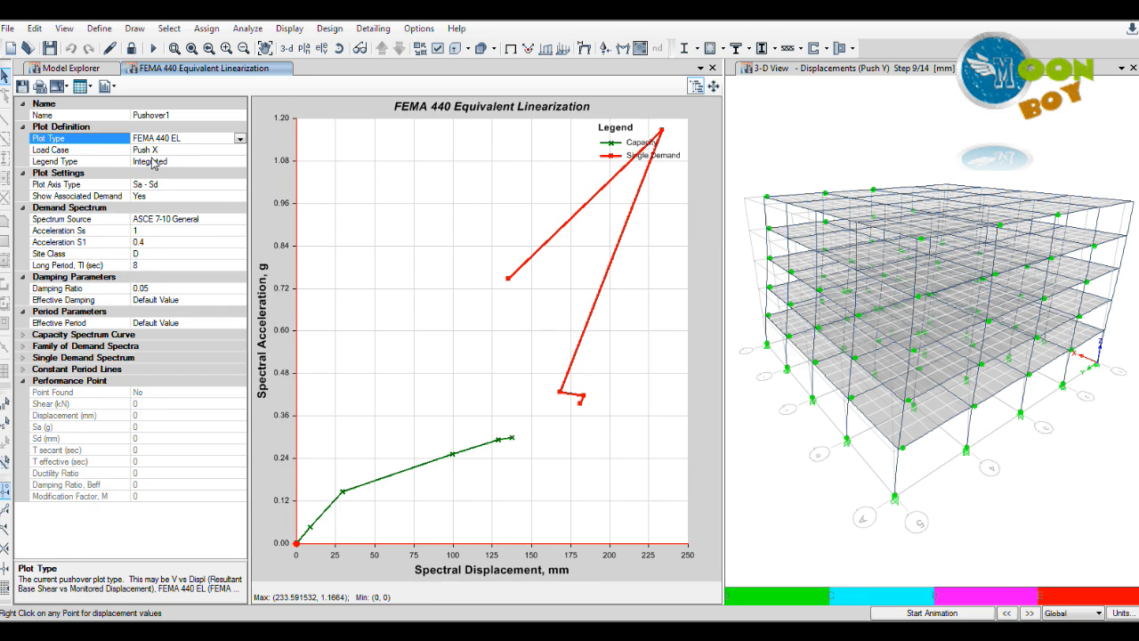
Choose Push X as the load case for the FEMA 440 plot
{"action": "left_click", "coordinate": [168, 150]}
{"action": "left_click", "coordinate": [240, 150]}
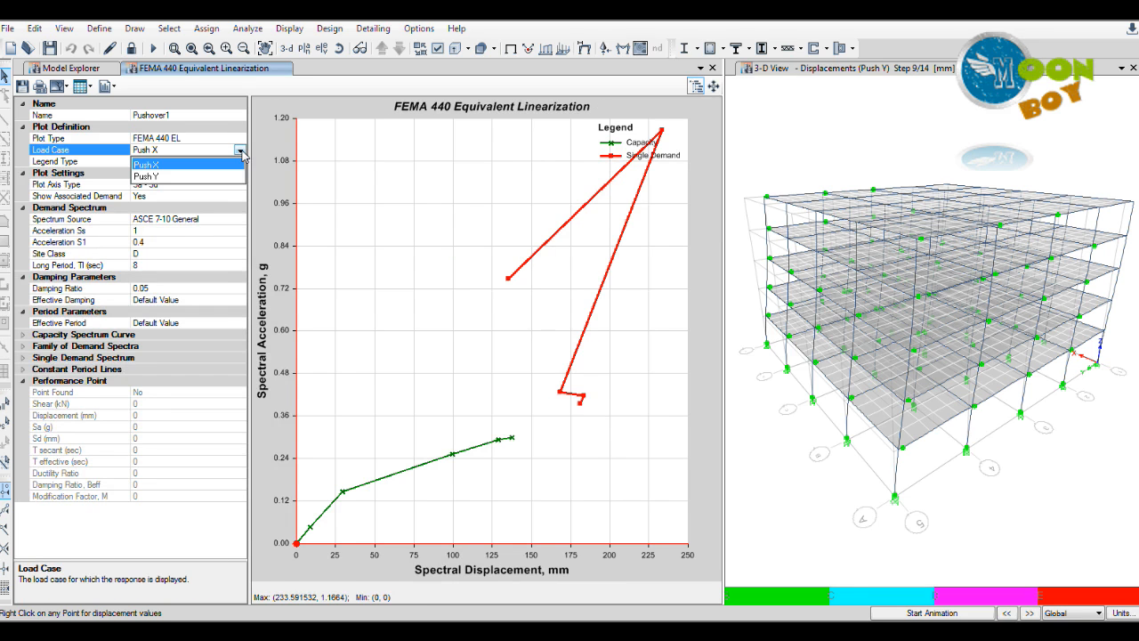
{"action": "left_click", "coordinate": [214, 166]}
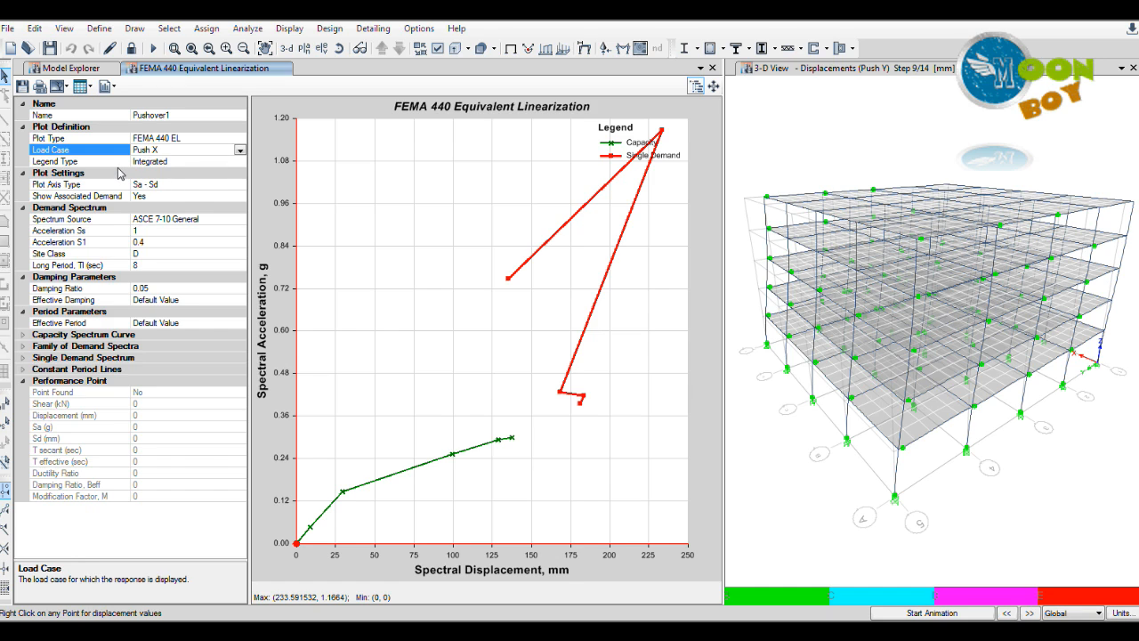
Set the plot's legend type to Stand Alone and its axis type to Sa - T
{"action": "left_click", "coordinate": [165, 162]}
{"action": "left_click", "coordinate": [240, 161]}
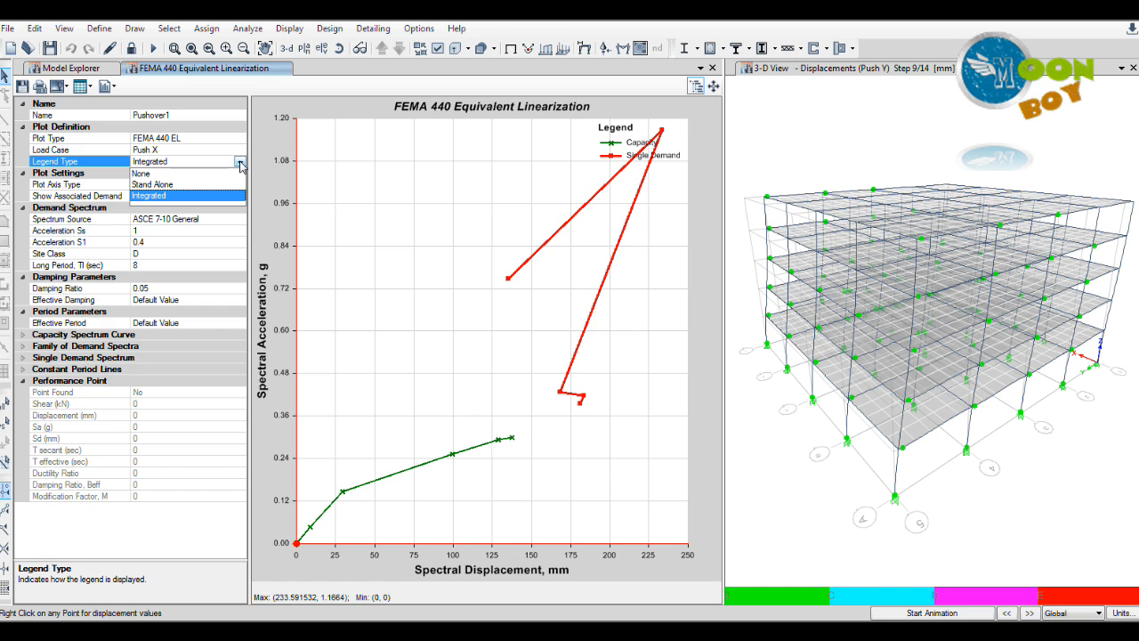
{"action": "left_click", "coordinate": [194, 185]}
{"action": "left_click", "coordinate": [293, 184]}
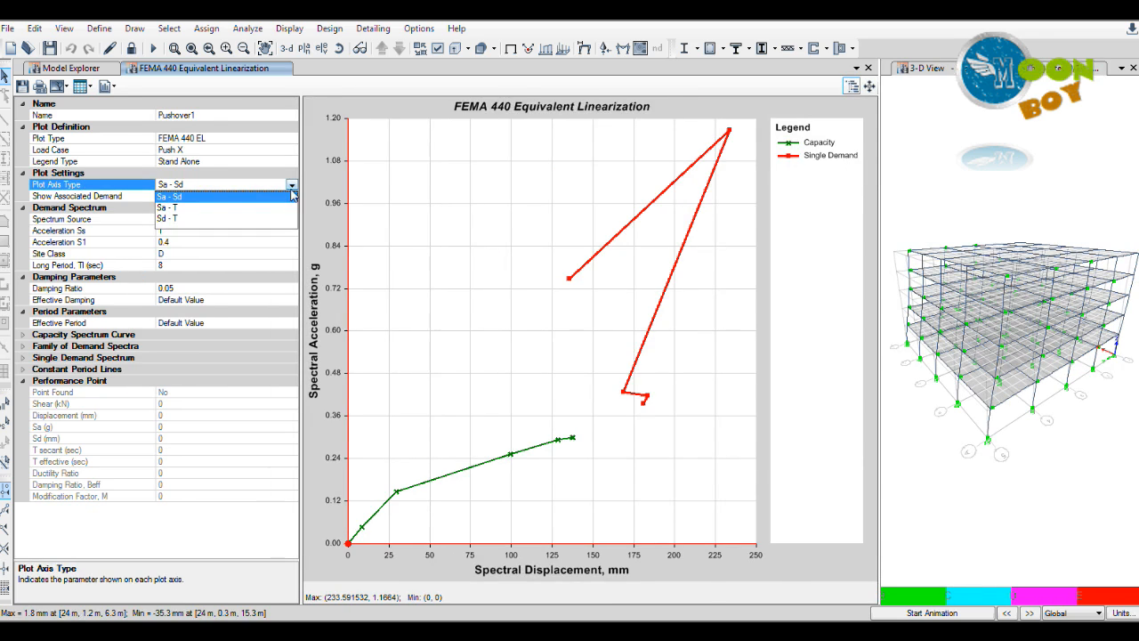
{"action": "left_click", "coordinate": [178, 210]}
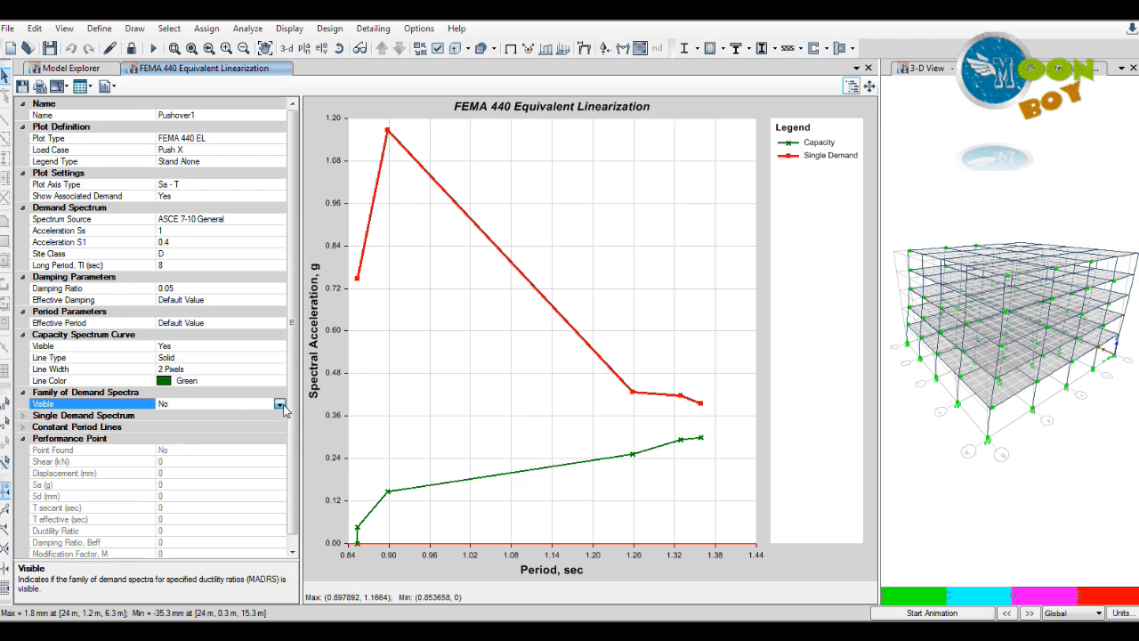
Set the visibility of the family of demand spectra on the Push X FEMA 440 plot
{"action": "left_click", "coordinate": [281, 405]}
{"action": "left_click", "coordinate": [192, 425]}
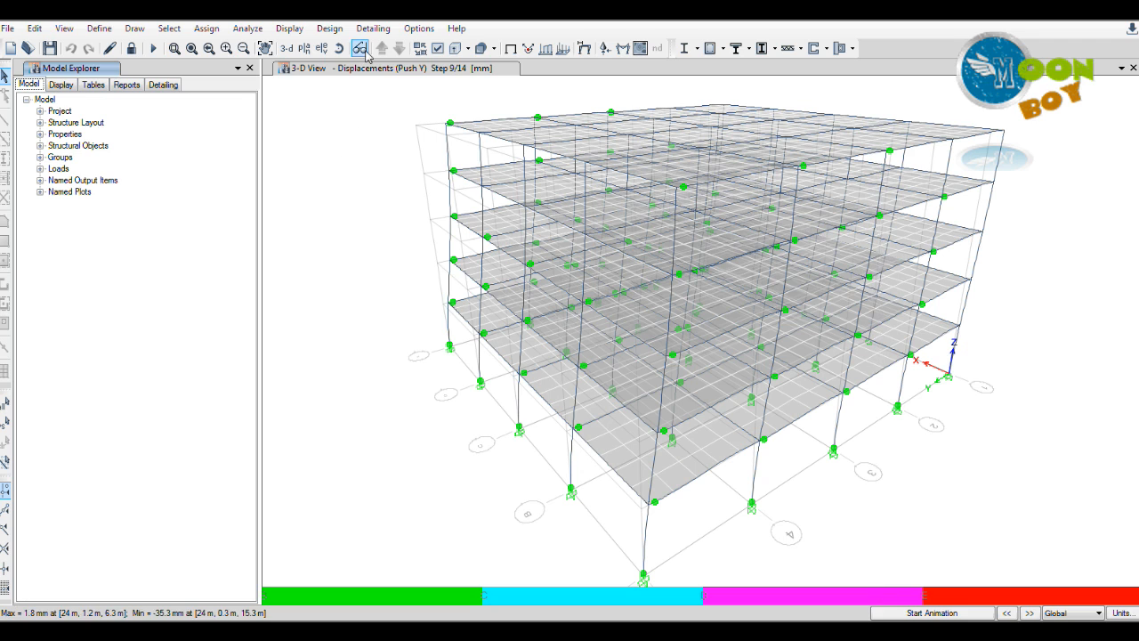
Display the hinge results and advance the Push X response of the Story1 column C1 hinge through step 3
{"action": "left_click", "coordinate": [289, 29]}
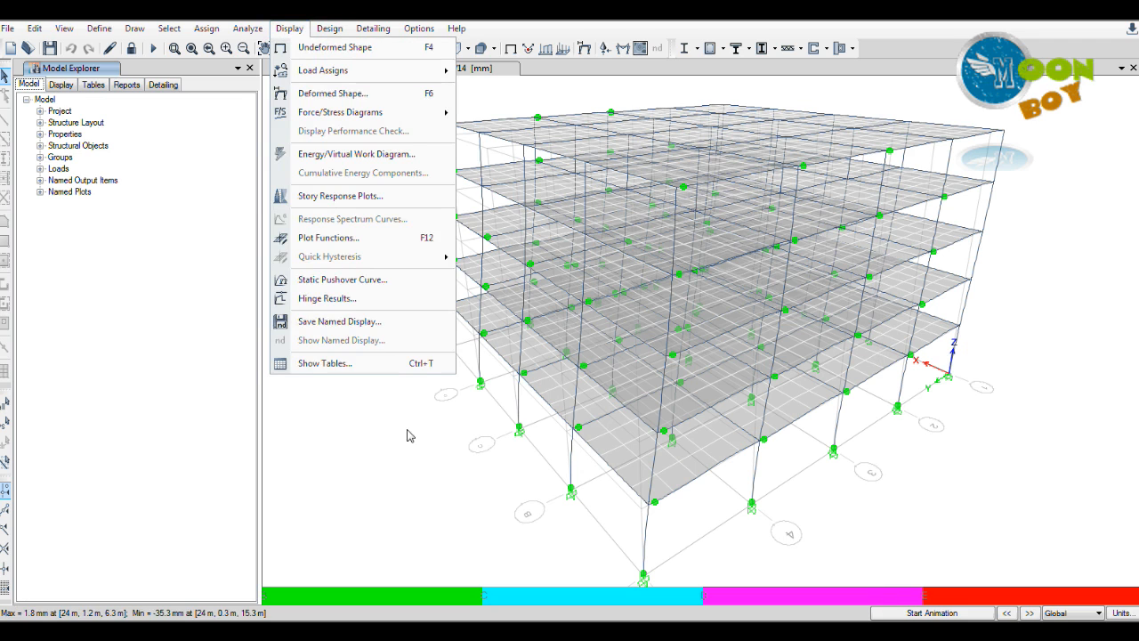
{"action": "left_click", "coordinate": [335, 303]}
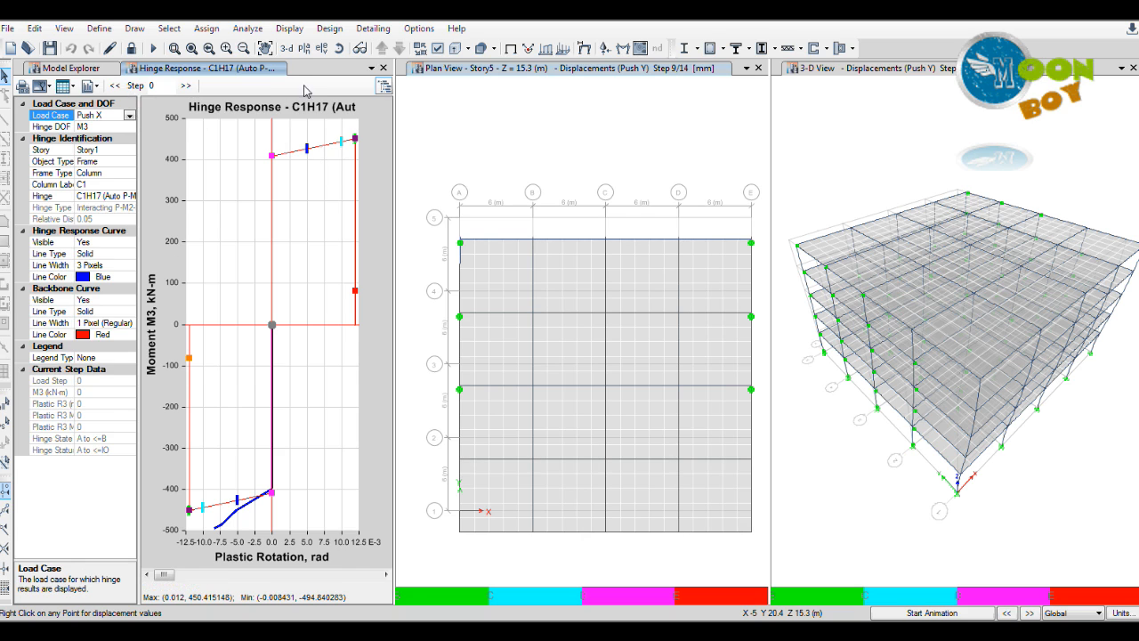
{"action": "left_click", "coordinate": [186, 87]}
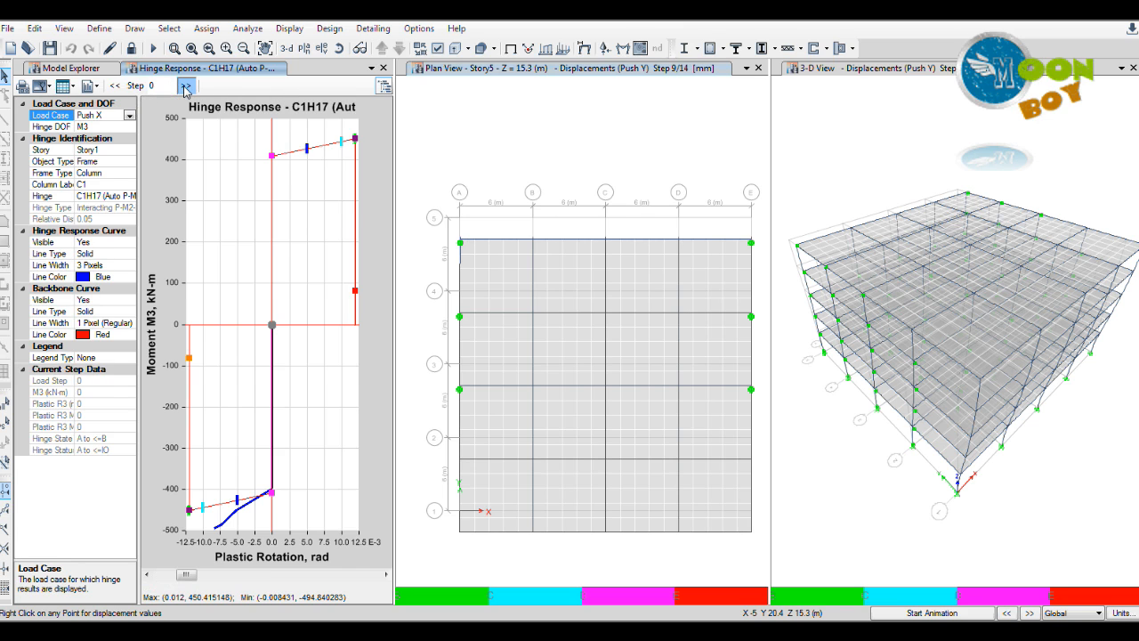
{"action": "left_click", "coordinate": [185, 87]}
{"action": "left_click", "coordinate": [185, 87]}
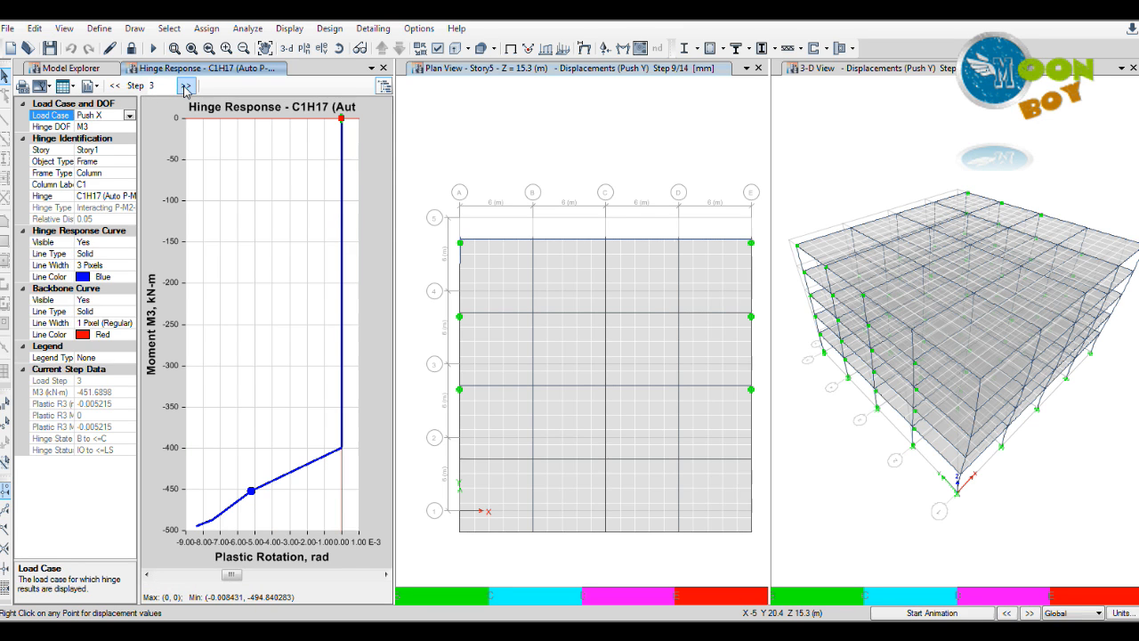
{"action": "left_click", "coordinate": [185, 88]}
{"action": "left_click", "coordinate": [186, 89]}
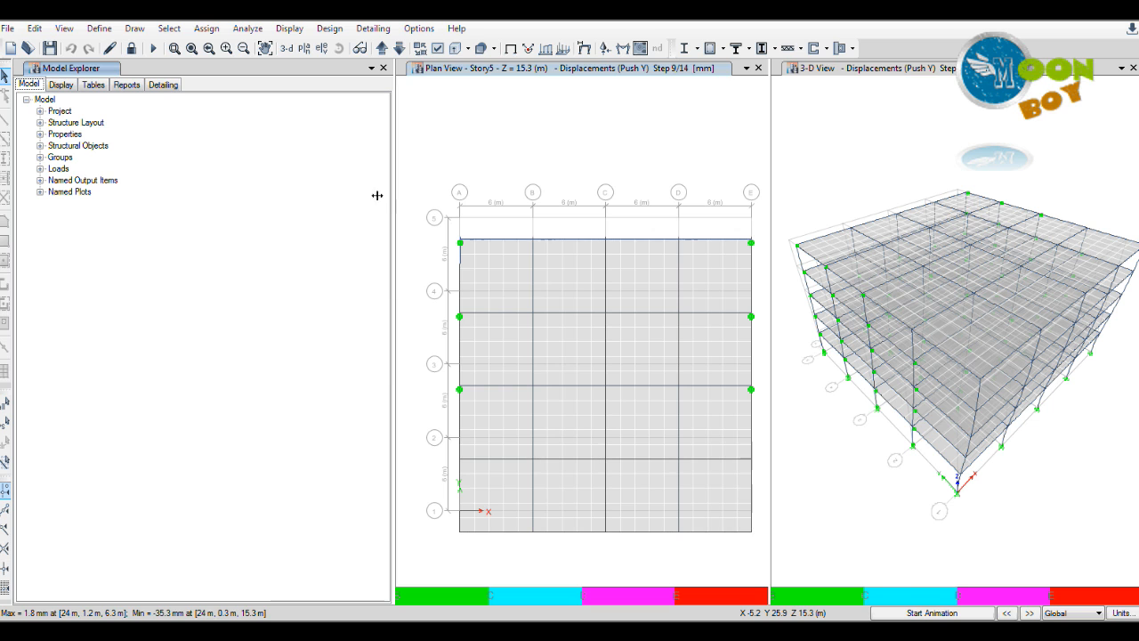
Narrow the model explorer pane and show the tables for all Model, Analysis and Design categories
{"action": "left_click_drag", "start_coordinate": [161, 194], "coordinate": [150, 193]}
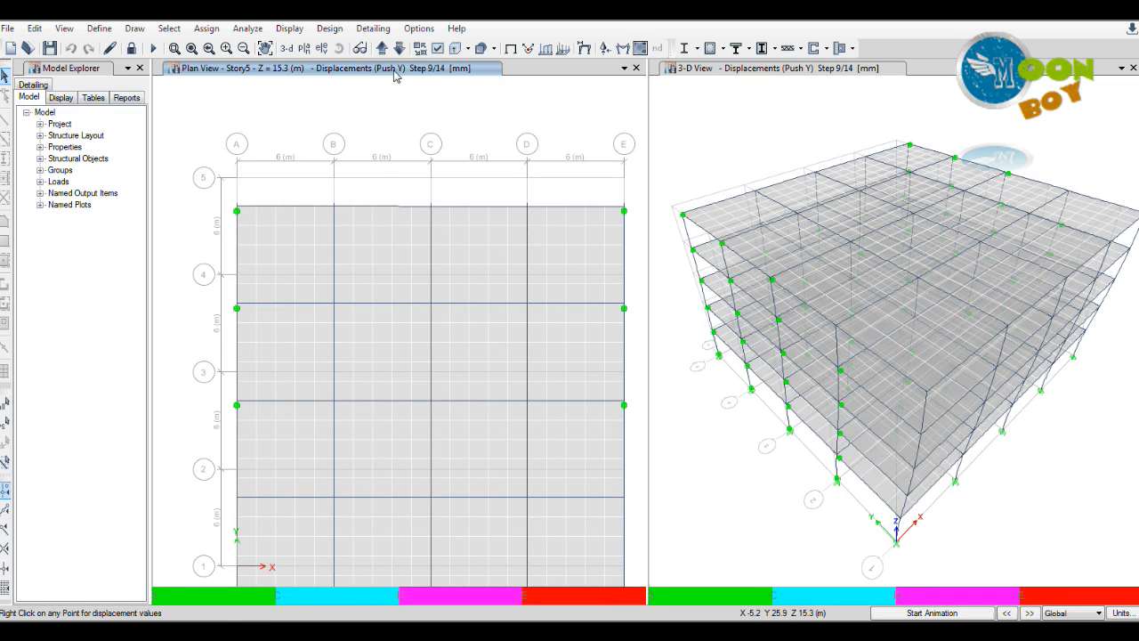
{"action": "left_click", "coordinate": [289, 28]}
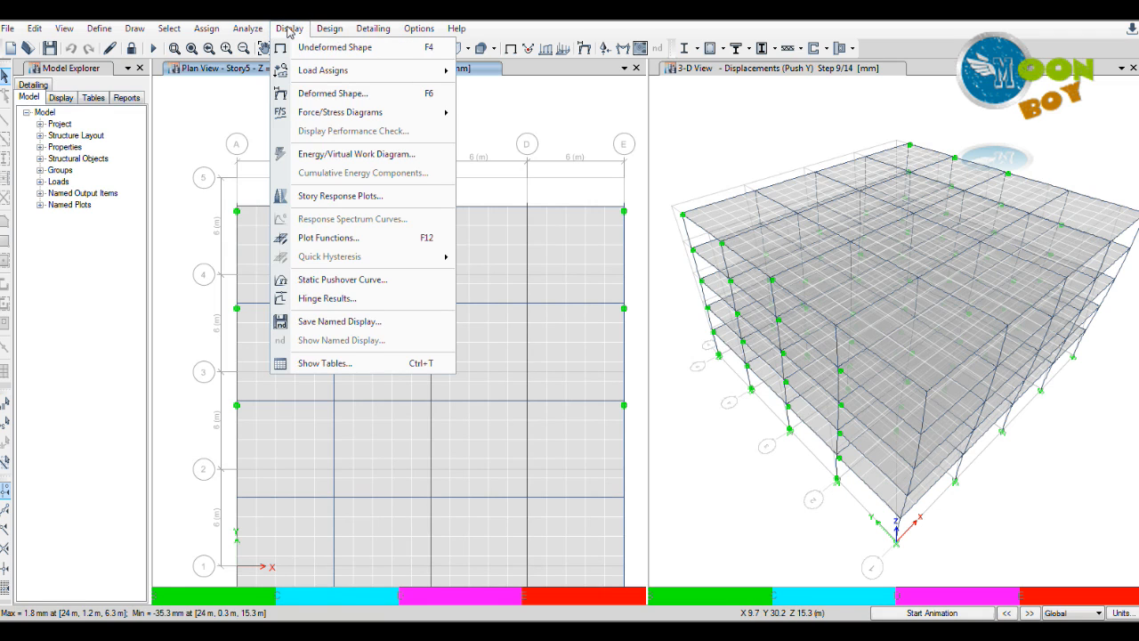
{"action": "left_click", "coordinate": [353, 363]}
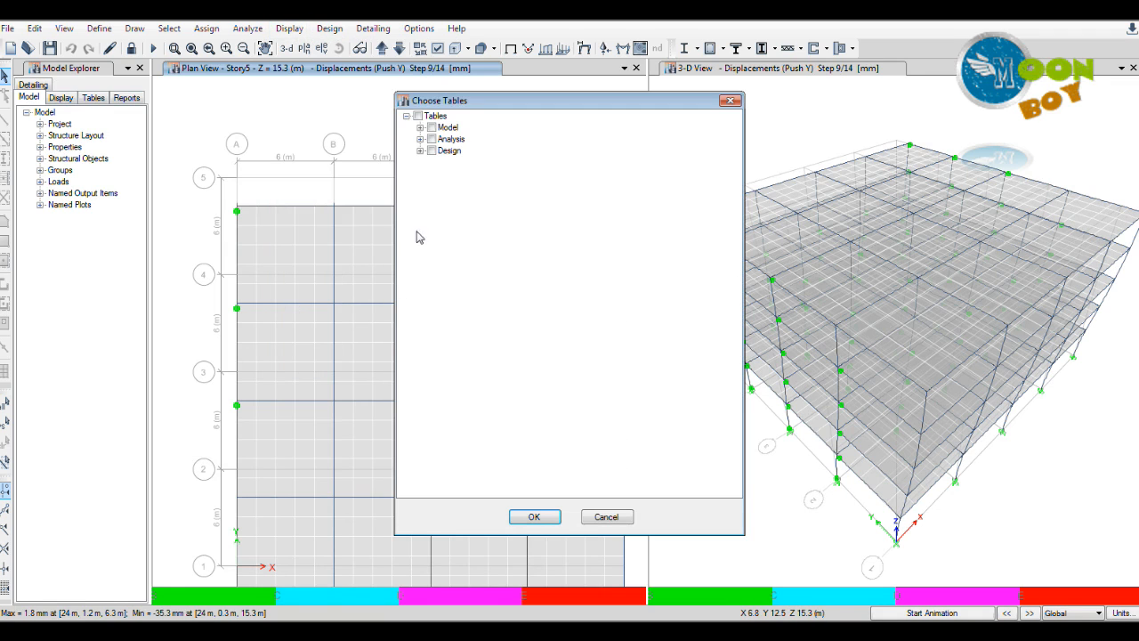
{"action": "left_click_drag", "start_coordinate": [459, 104], "coordinate": [415, 102]}
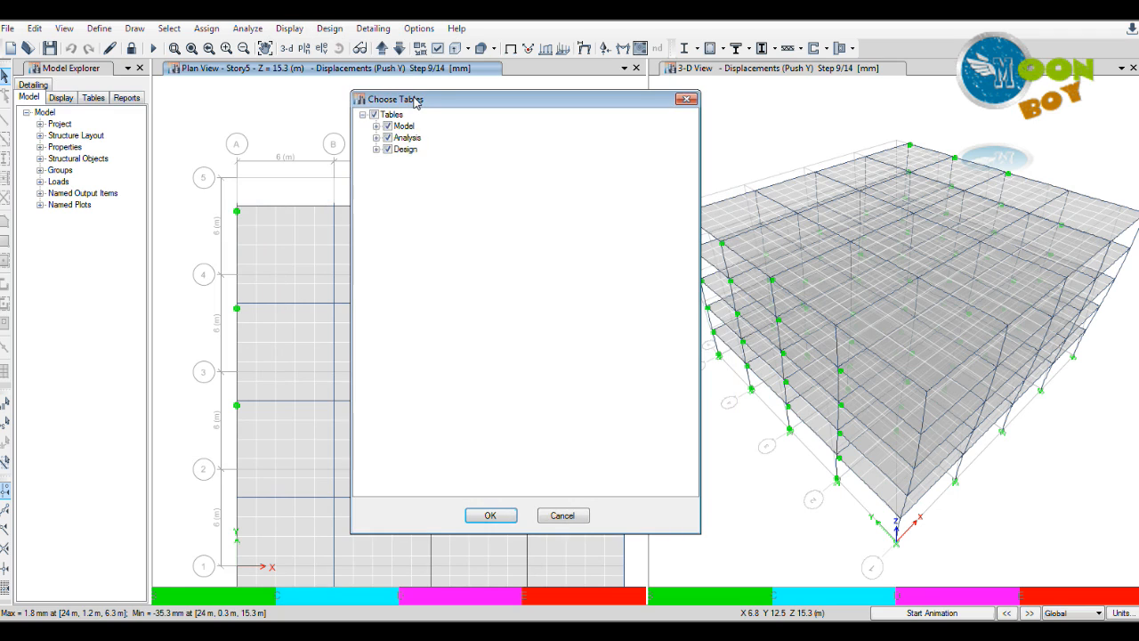
{"action": "left_click", "coordinate": [500, 514]}
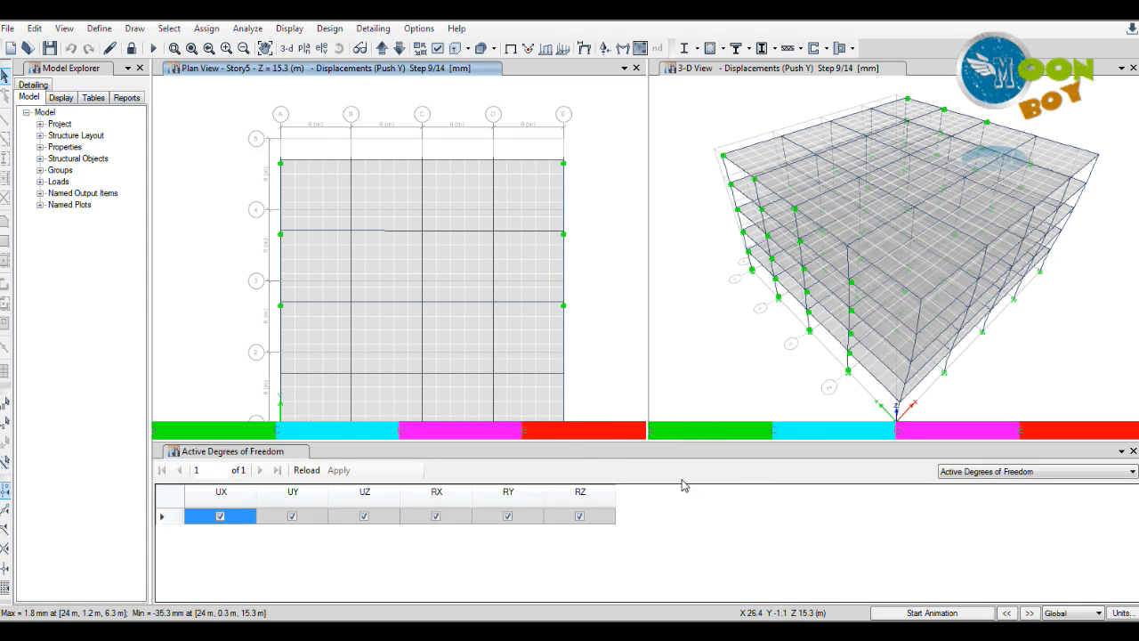
Switch the displayed table from Active Degrees of Freedom to Story Max/Avg Displacements
{"action": "left_click", "coordinate": [985, 471]}
{"action": "scroll", "coordinate": [979, 276], "scroll_direction": "down", "scroll_amount": 11}
{"action": "scroll", "coordinate": [982, 284], "scroll_direction": "down", "scroll_amount": 2}
{"action": "scroll", "coordinate": [983, 285], "scroll_direction": "down", "scroll_amount": 11}
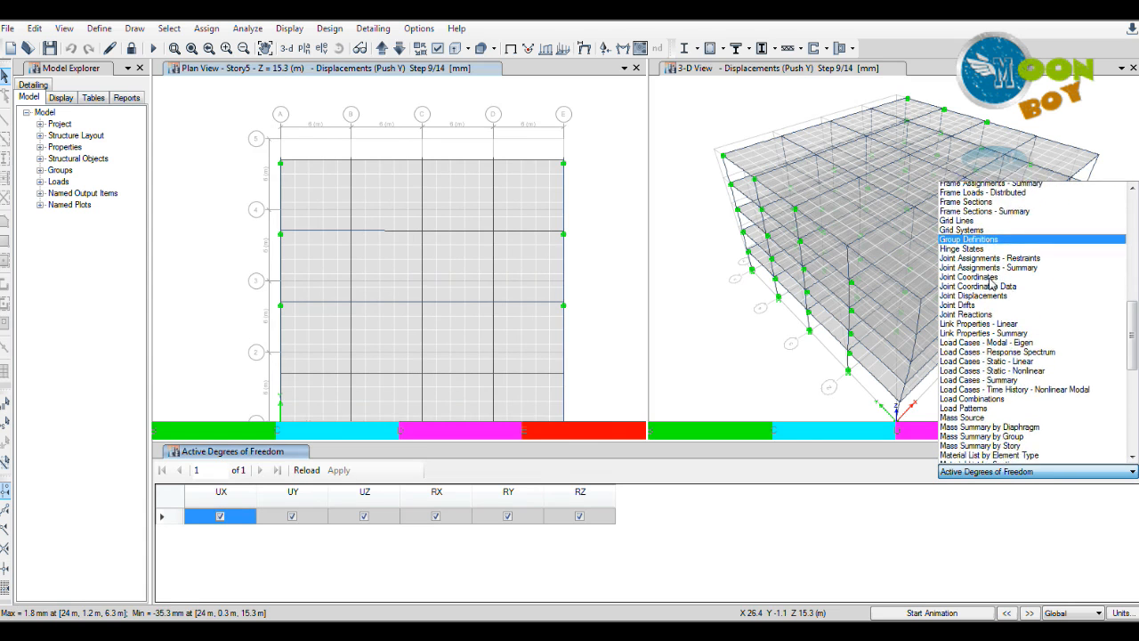
{"action": "scroll", "coordinate": [989, 283], "scroll_direction": "down", "scroll_amount": 3}
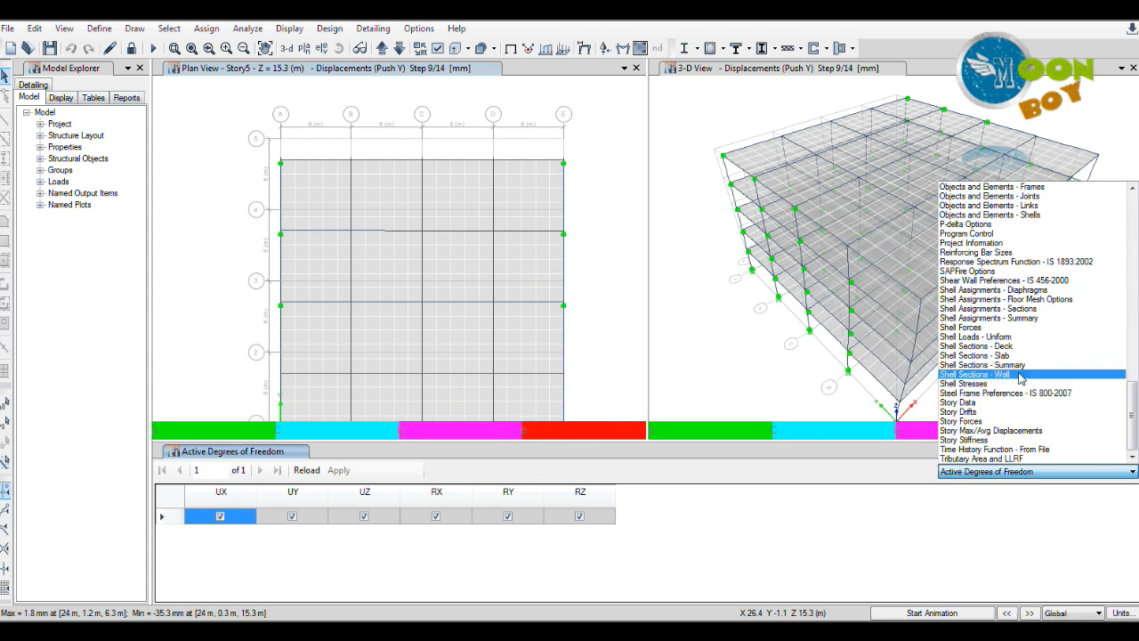
{"action": "left_click", "coordinate": [1008, 431]}
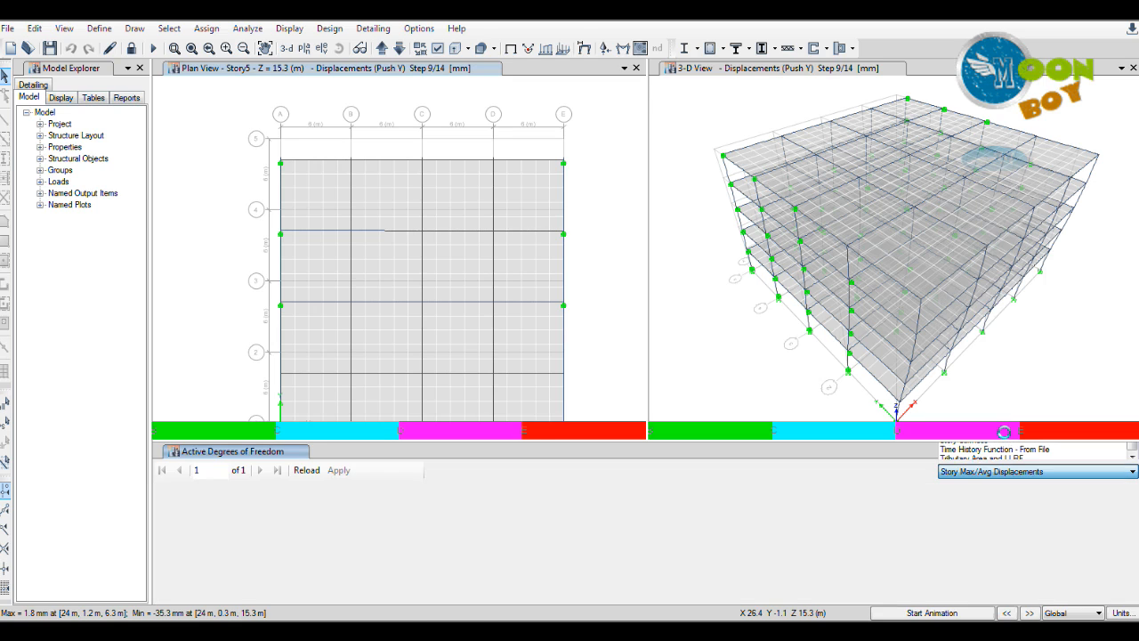
Examine the maximum and average storey displacements for the live, Push X and combination load cases
{"action": "scroll", "coordinate": [739, 539], "scroll_direction": "down", "scroll_amount": 2}
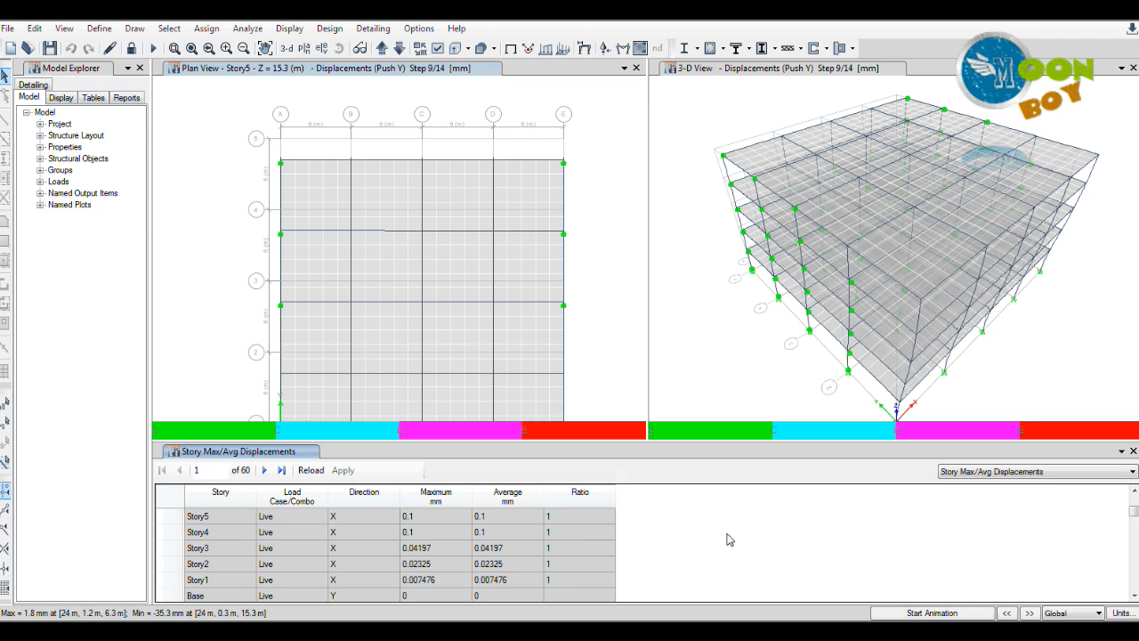
{"action": "scroll", "coordinate": [345, 569], "scroll_direction": "up", "scroll_amount": 2}
{"action": "scroll", "coordinate": [343, 560], "scroll_direction": "down", "scroll_amount": 5}
{"action": "scroll", "coordinate": [345, 560], "scroll_direction": "down", "scroll_amount": 2}
{"action": "scroll", "coordinate": [343, 562], "scroll_direction": "up", "scroll_amount": 2}
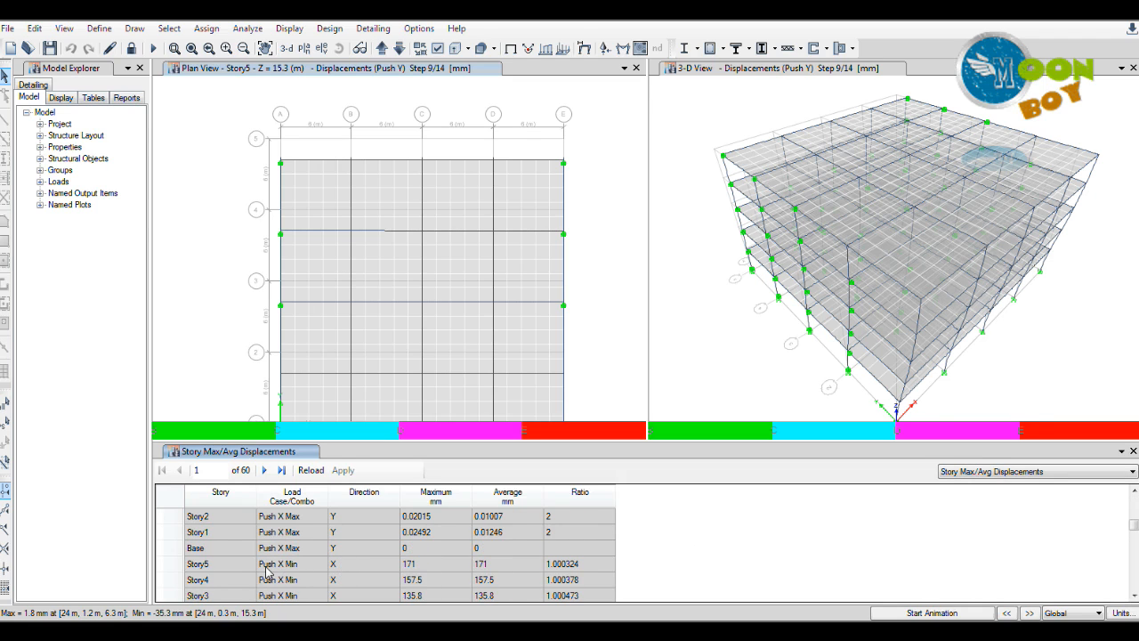
{"action": "scroll", "coordinate": [417, 570], "scroll_direction": "down", "scroll_amount": 3}
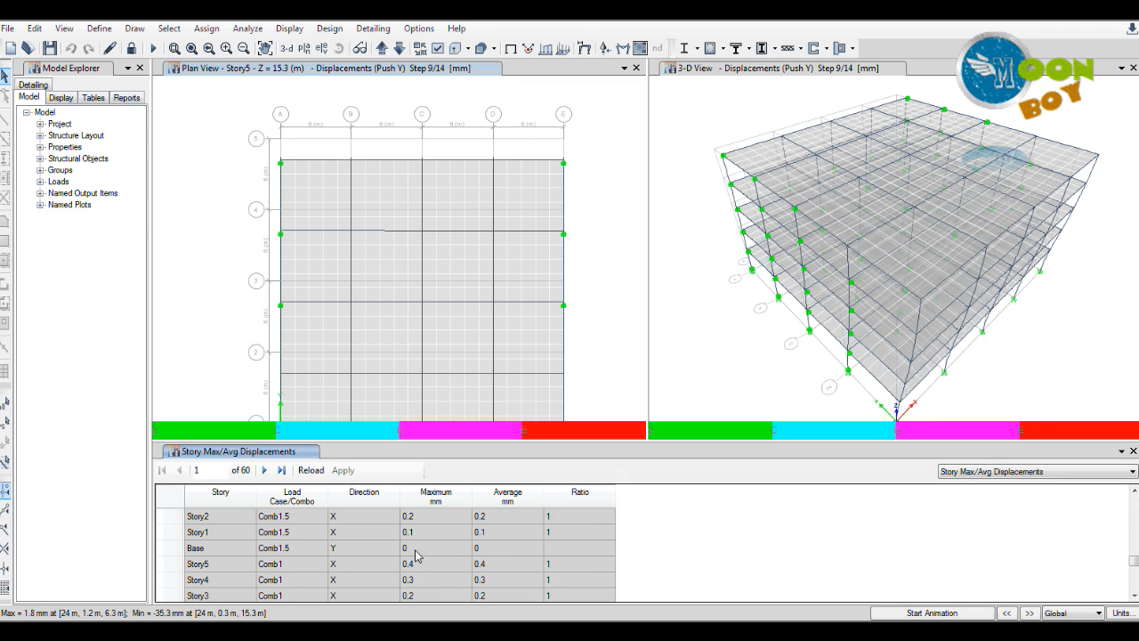
{"action": "scroll", "coordinate": [415, 555], "scroll_direction": "up", "scroll_amount": 2}
{"action": "scroll", "coordinate": [414, 555], "scroll_direction": "up", "scroll_amount": 3}
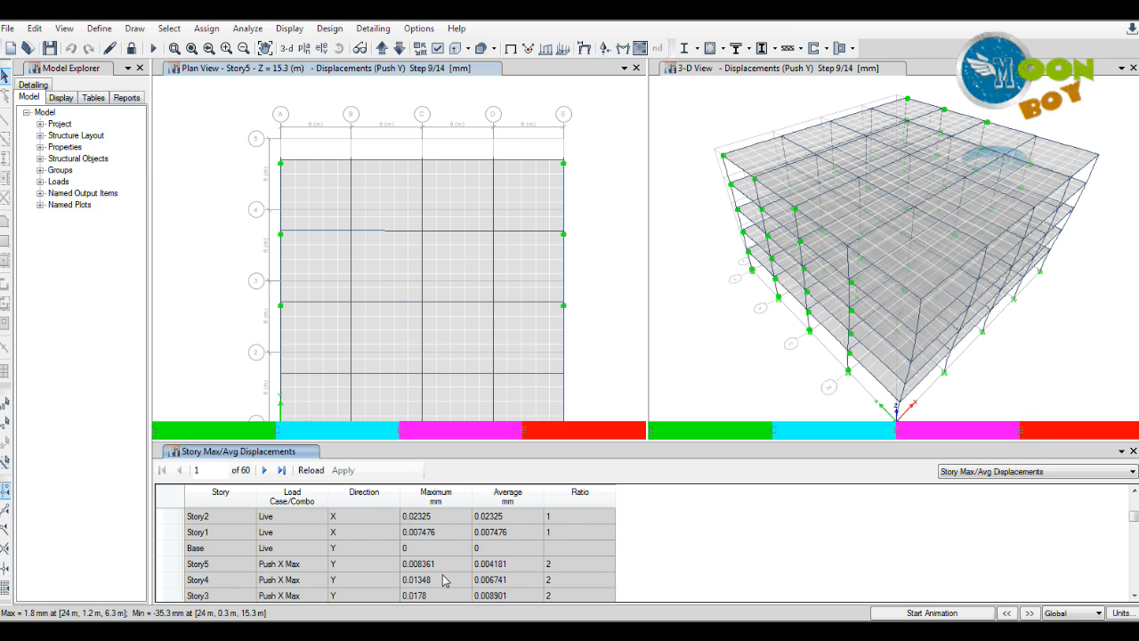
{"action": "scroll", "coordinate": [445, 580], "scroll_direction": "down", "scroll_amount": 3}
{"action": "scroll", "coordinate": [418, 583], "scroll_direction": "up", "scroll_amount": 1}
{"action": "scroll", "coordinate": [414, 583], "scroll_direction": "up", "scroll_amount": 3}
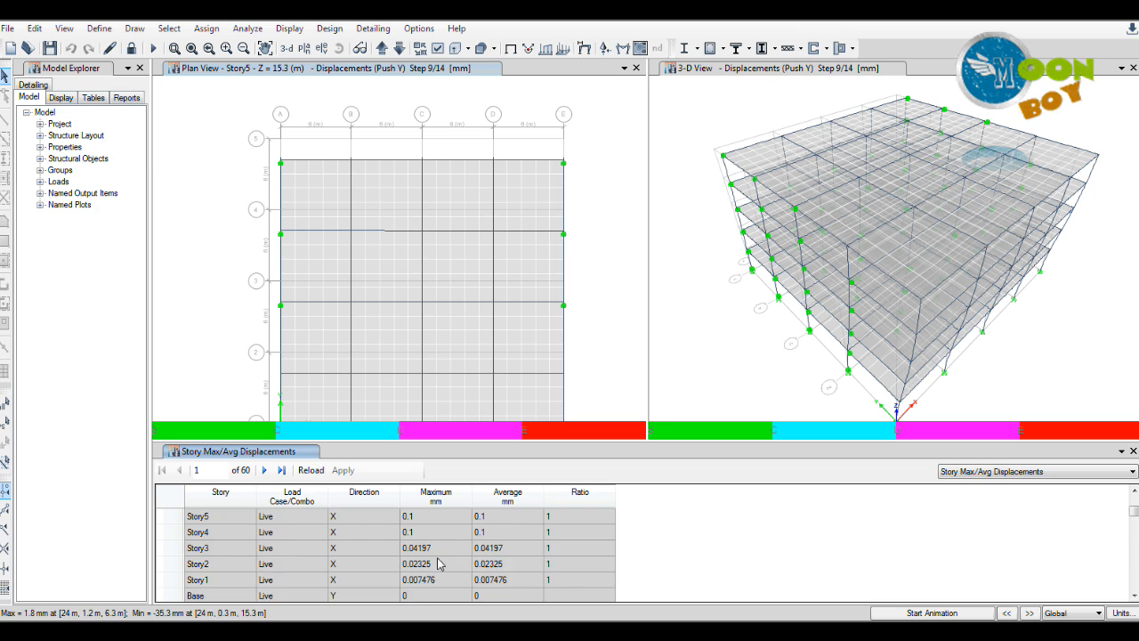
Show the Story Drifts table and review the Push X and Push Y drifts
{"action": "left_click", "coordinate": [957, 471]}
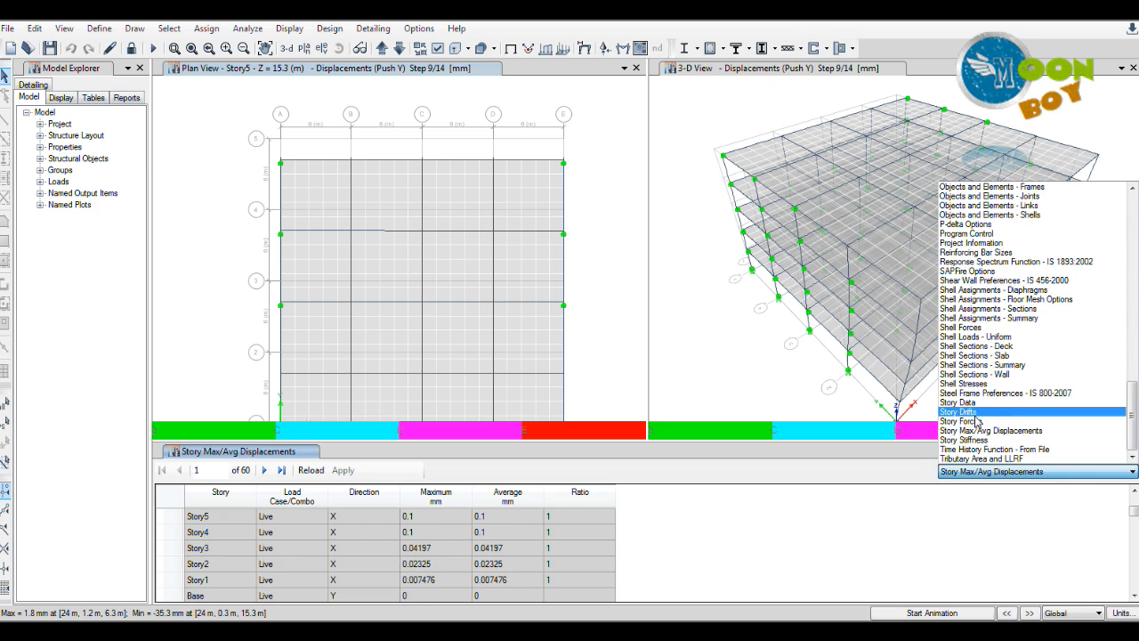
{"action": "left_click", "coordinate": [960, 412]}
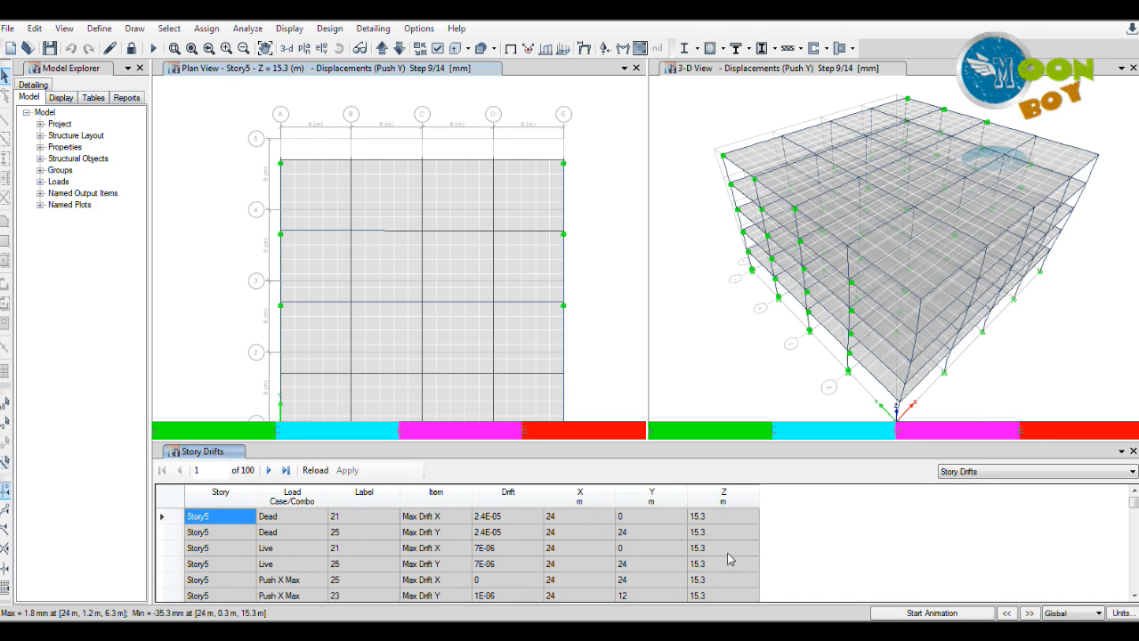
{"action": "scroll", "coordinate": [723, 553], "scroll_direction": "down", "scroll_amount": 5}
{"action": "scroll", "coordinate": [723, 553], "scroll_direction": "down", "scroll_amount": 6}
{"action": "scroll", "coordinate": [834, 552], "scroll_direction": "up", "scroll_amount": 9}
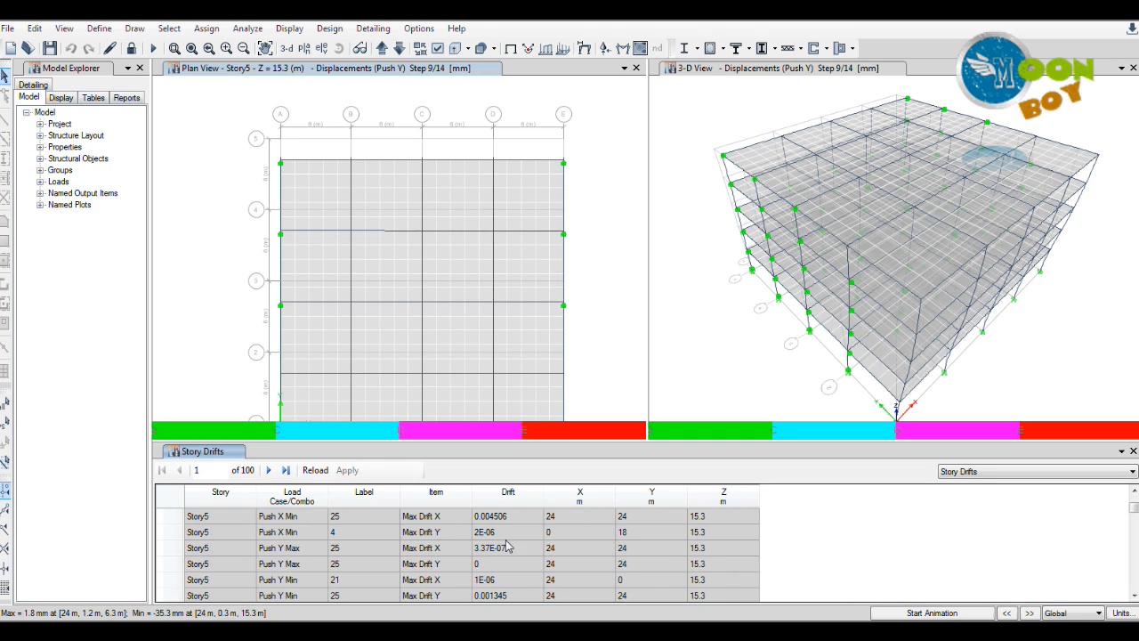
Show the Story Forces table and review the Story5 forces for the pushover cases
{"action": "left_click", "coordinate": [976, 471]}
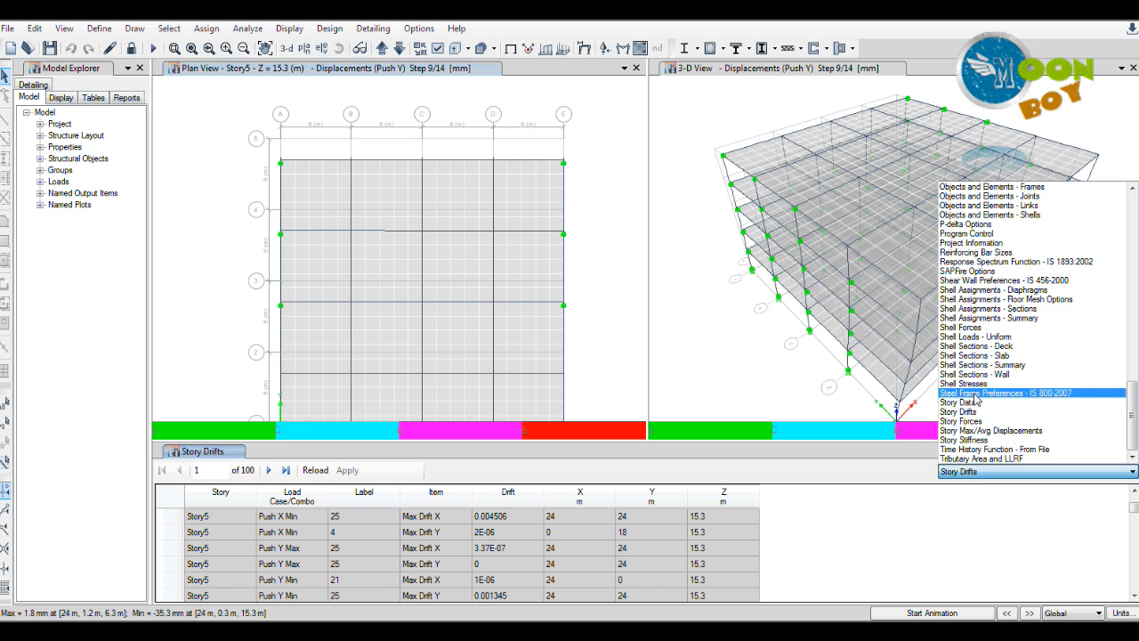
{"action": "left_click", "coordinate": [1030, 421]}
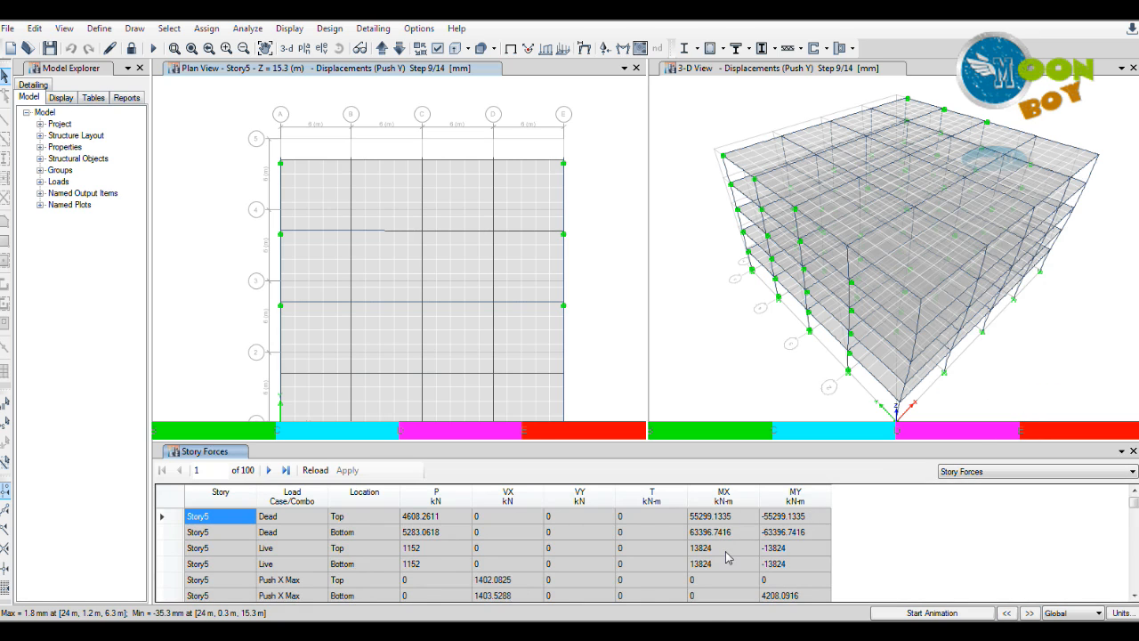
{"action": "scroll", "coordinate": [726, 557], "scroll_direction": "down", "scroll_amount": 1}
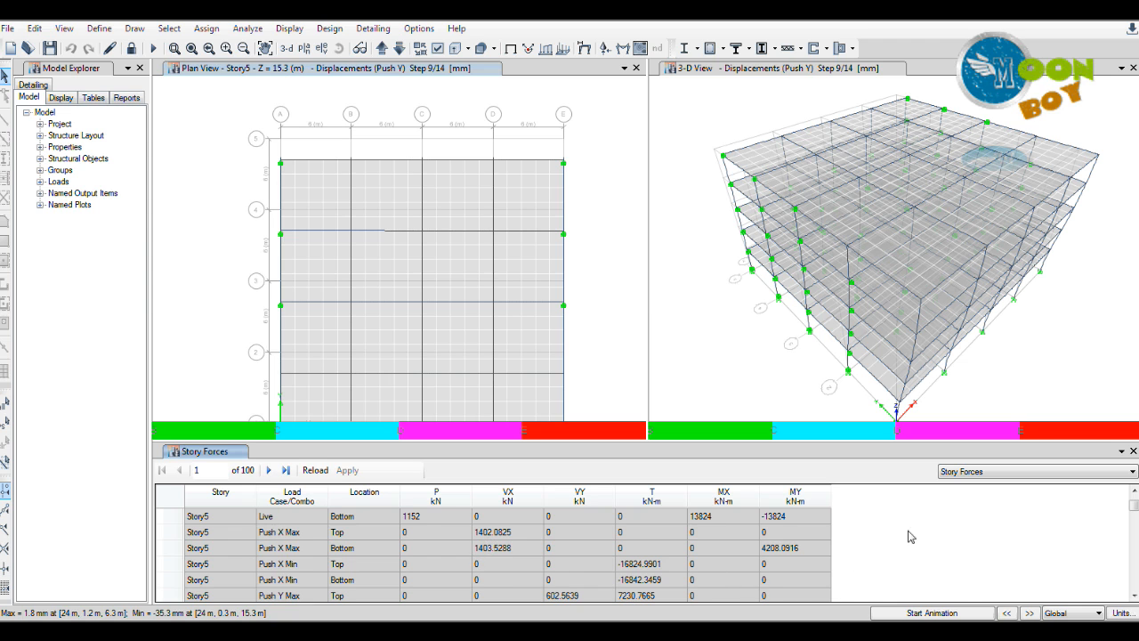
Show the Base Reactions table for the load cases and combinations
{"action": "left_click", "coordinate": [971, 476]}
{"action": "scroll", "coordinate": [1031, 381], "scroll_direction": "up", "scroll_amount": 10}
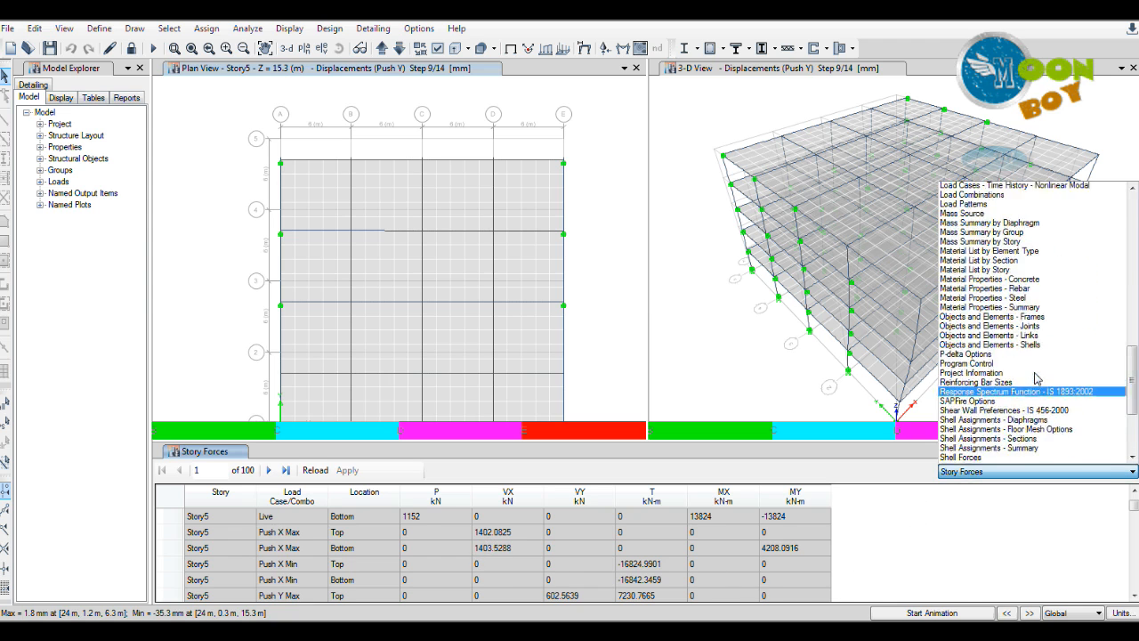
{"action": "scroll", "coordinate": [1030, 380], "scroll_direction": "up", "scroll_amount": 12}
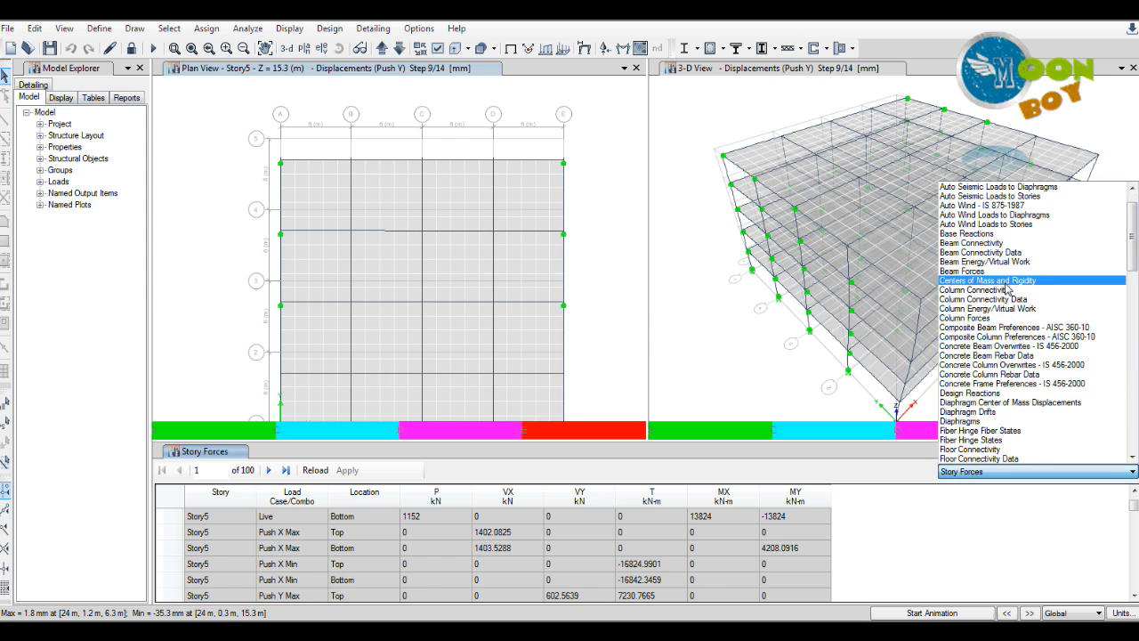
{"action": "scroll", "coordinate": [1006, 354], "scroll_direction": "up", "scroll_amount": 1}
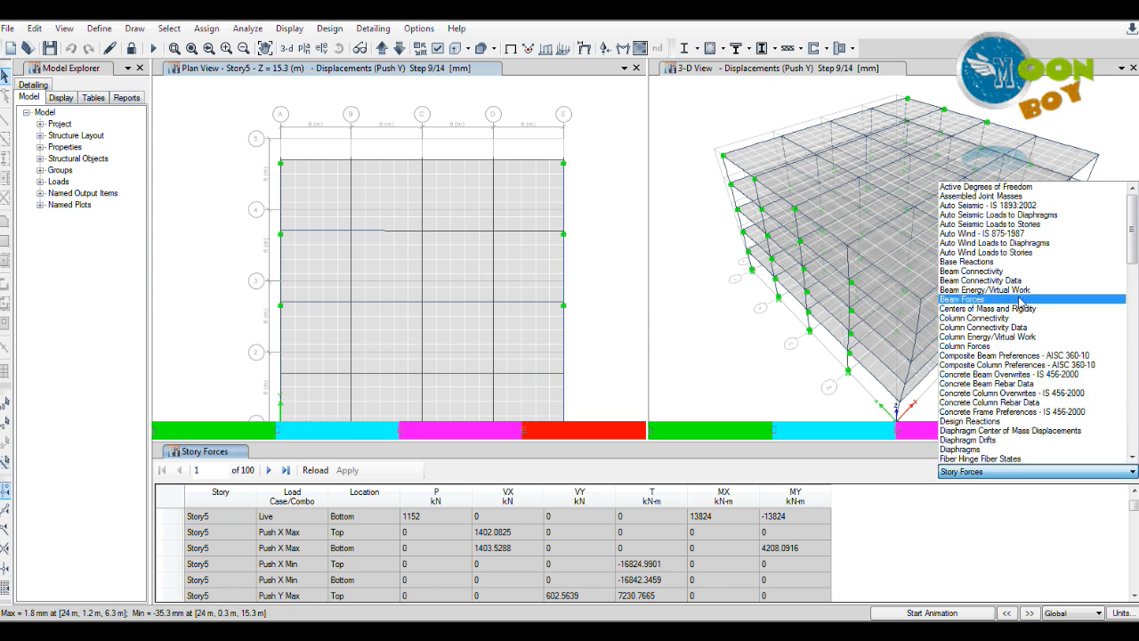
{"action": "left_click", "coordinate": [979, 261]}
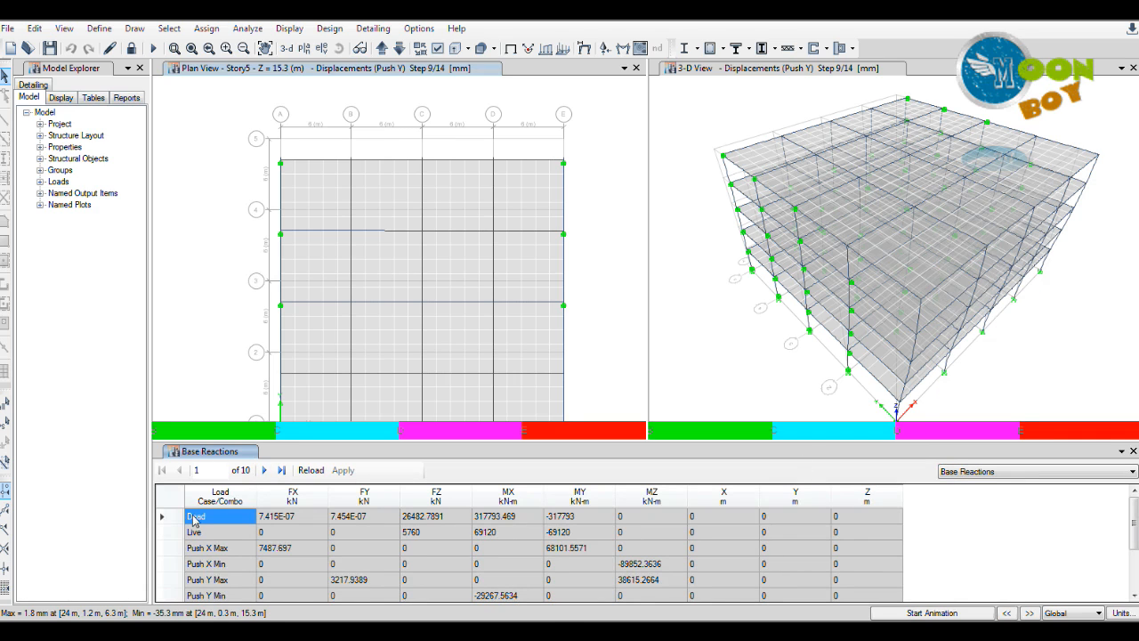